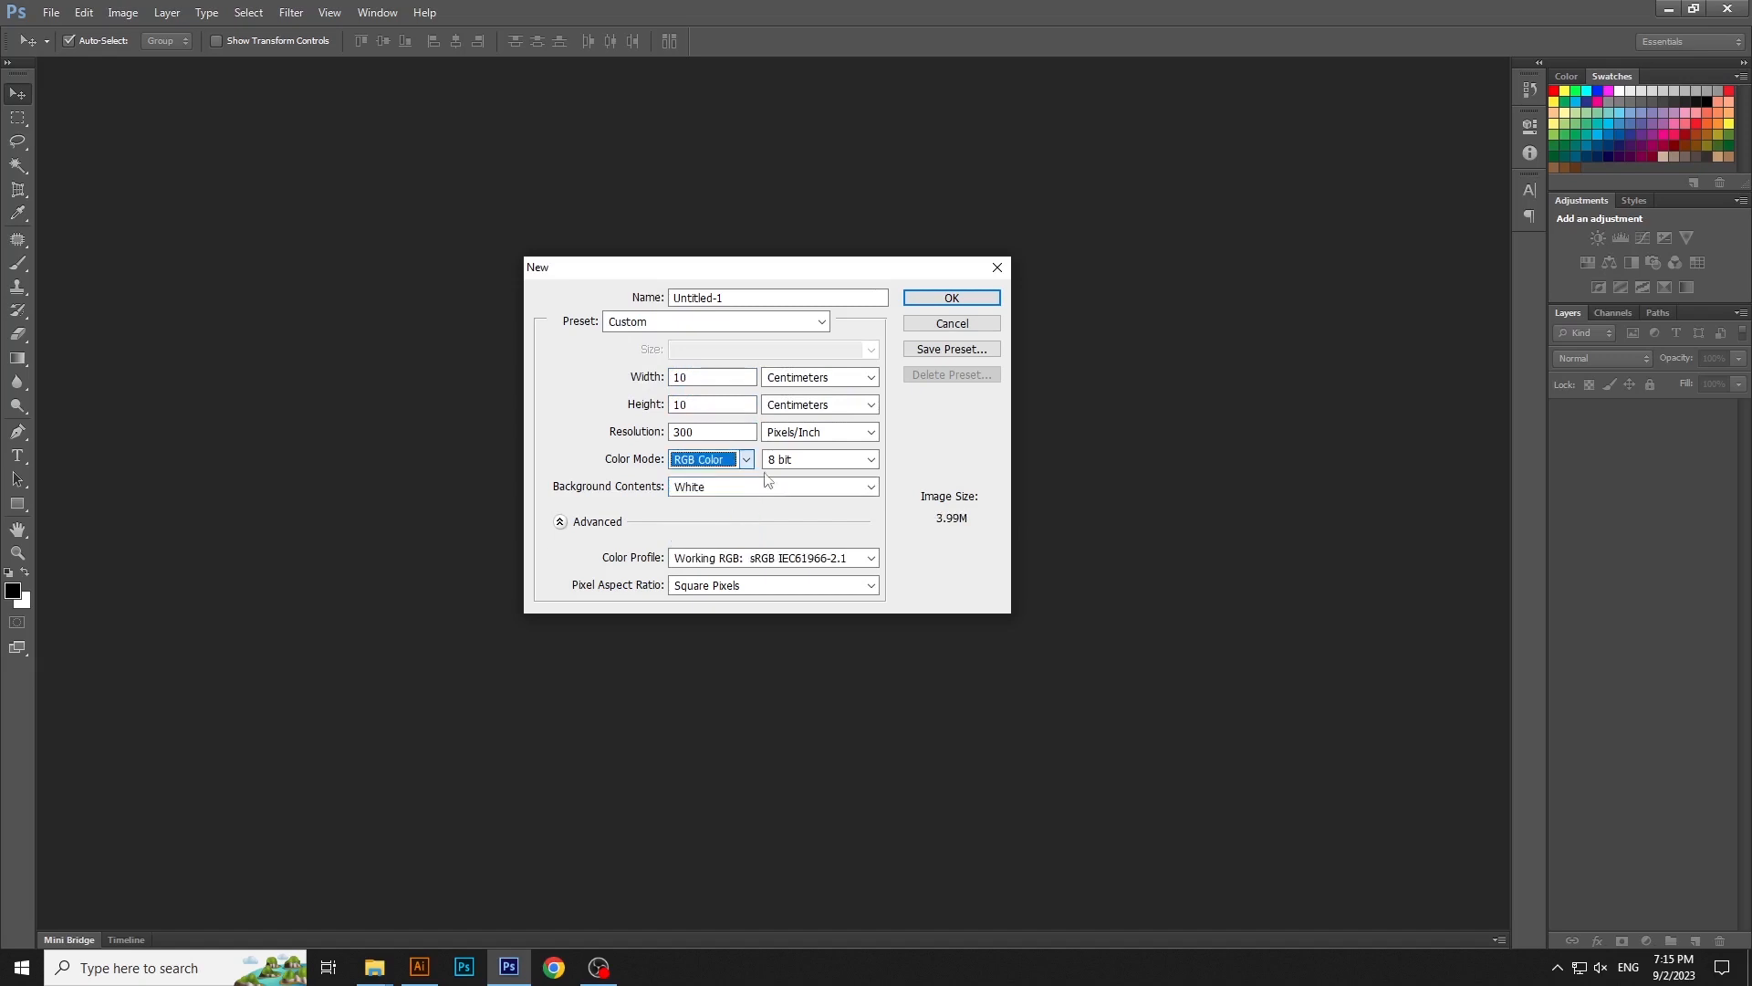
- Create the 10 × 10 cm, 300 ppi RGB document and add a gradient fill layer with the purple preset
left_click(940, 301)
left_click(1649, 941)
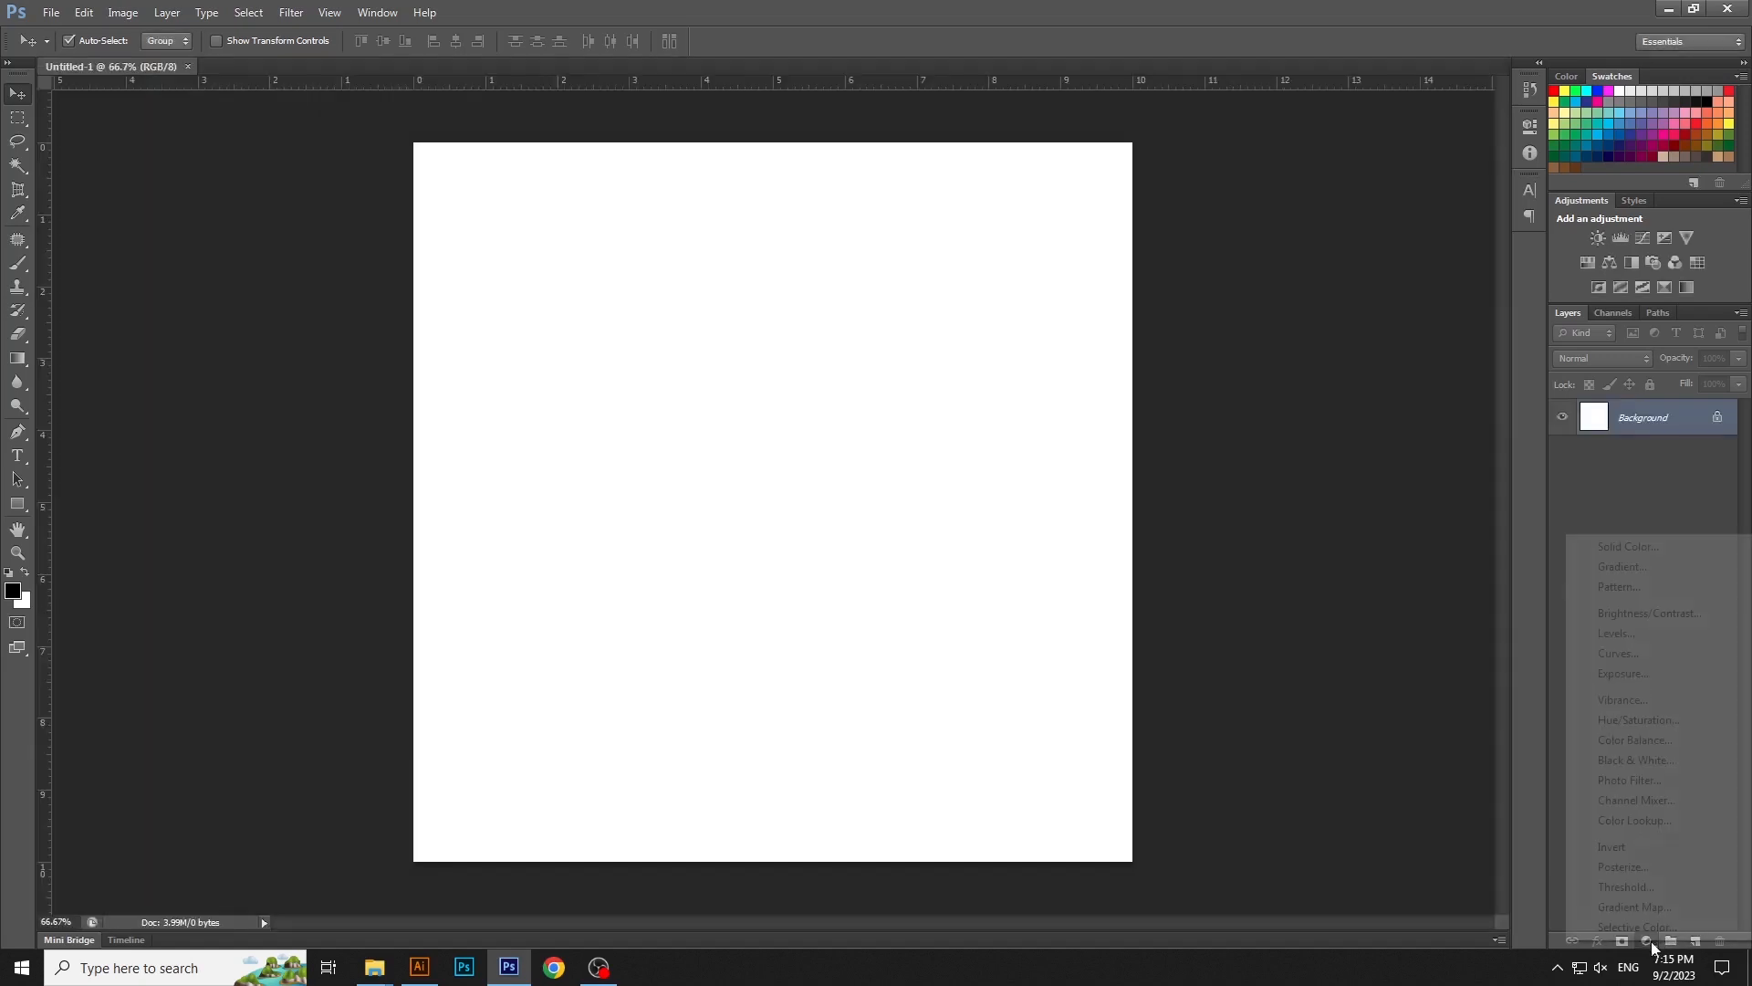
left_click(1659, 566)
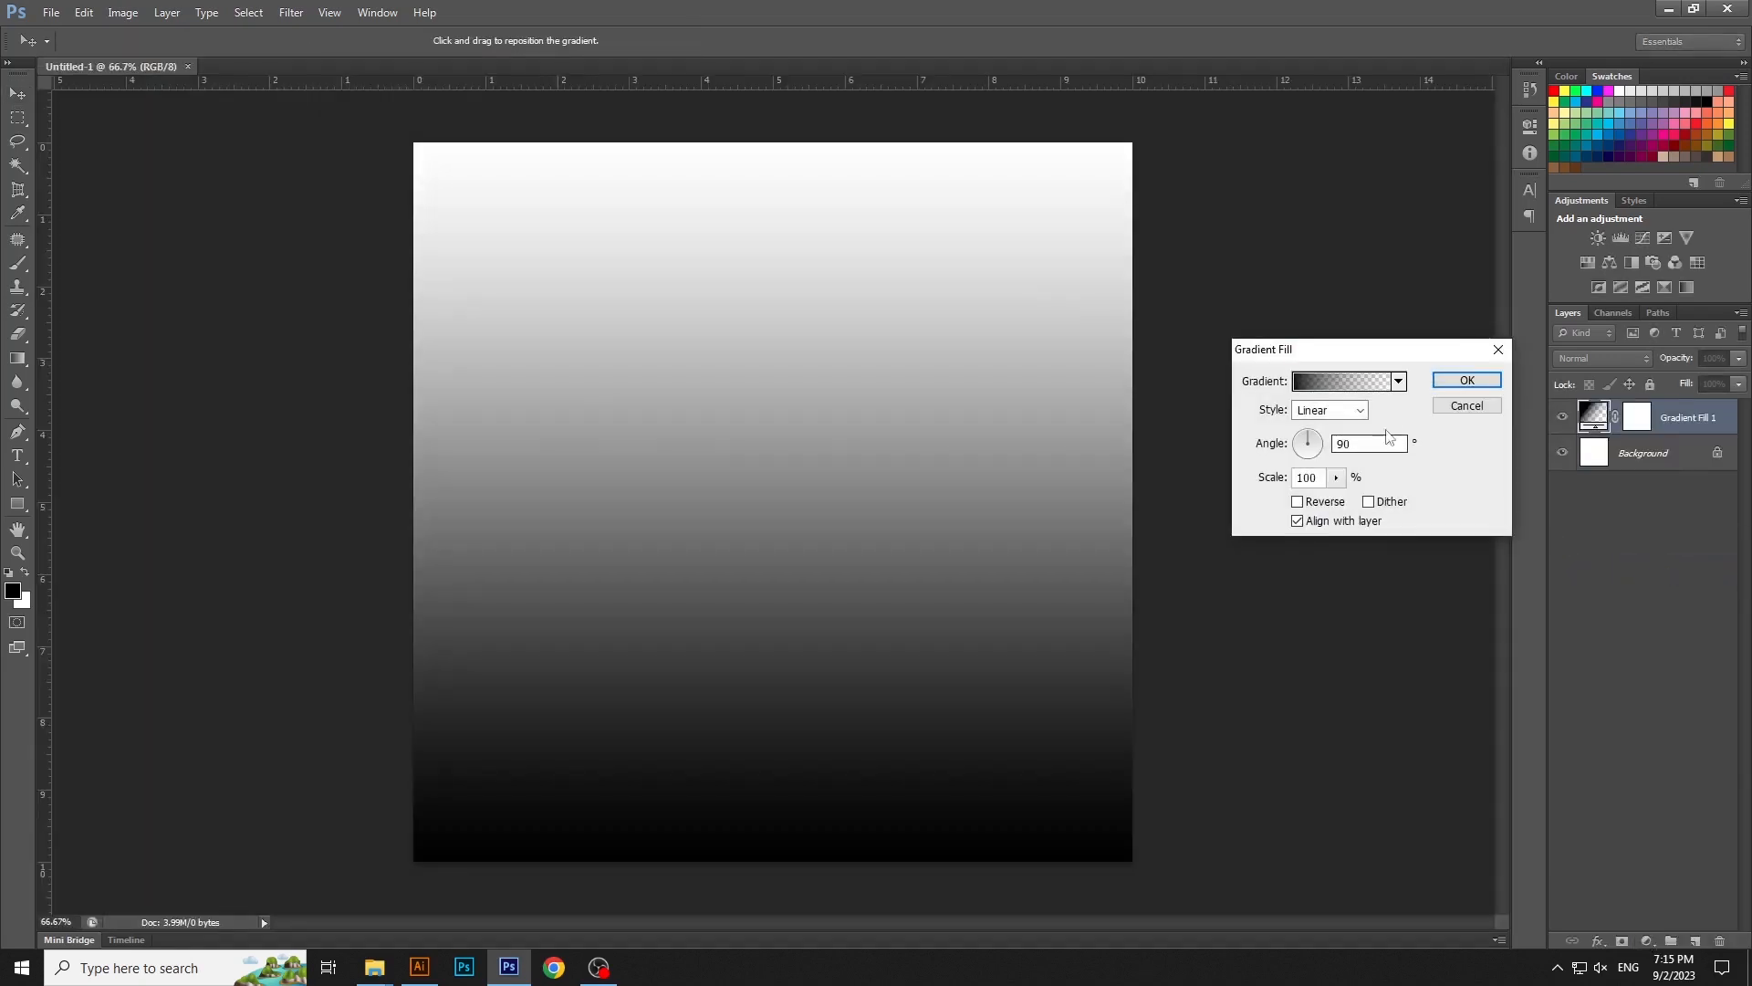
left_click(1355, 390)
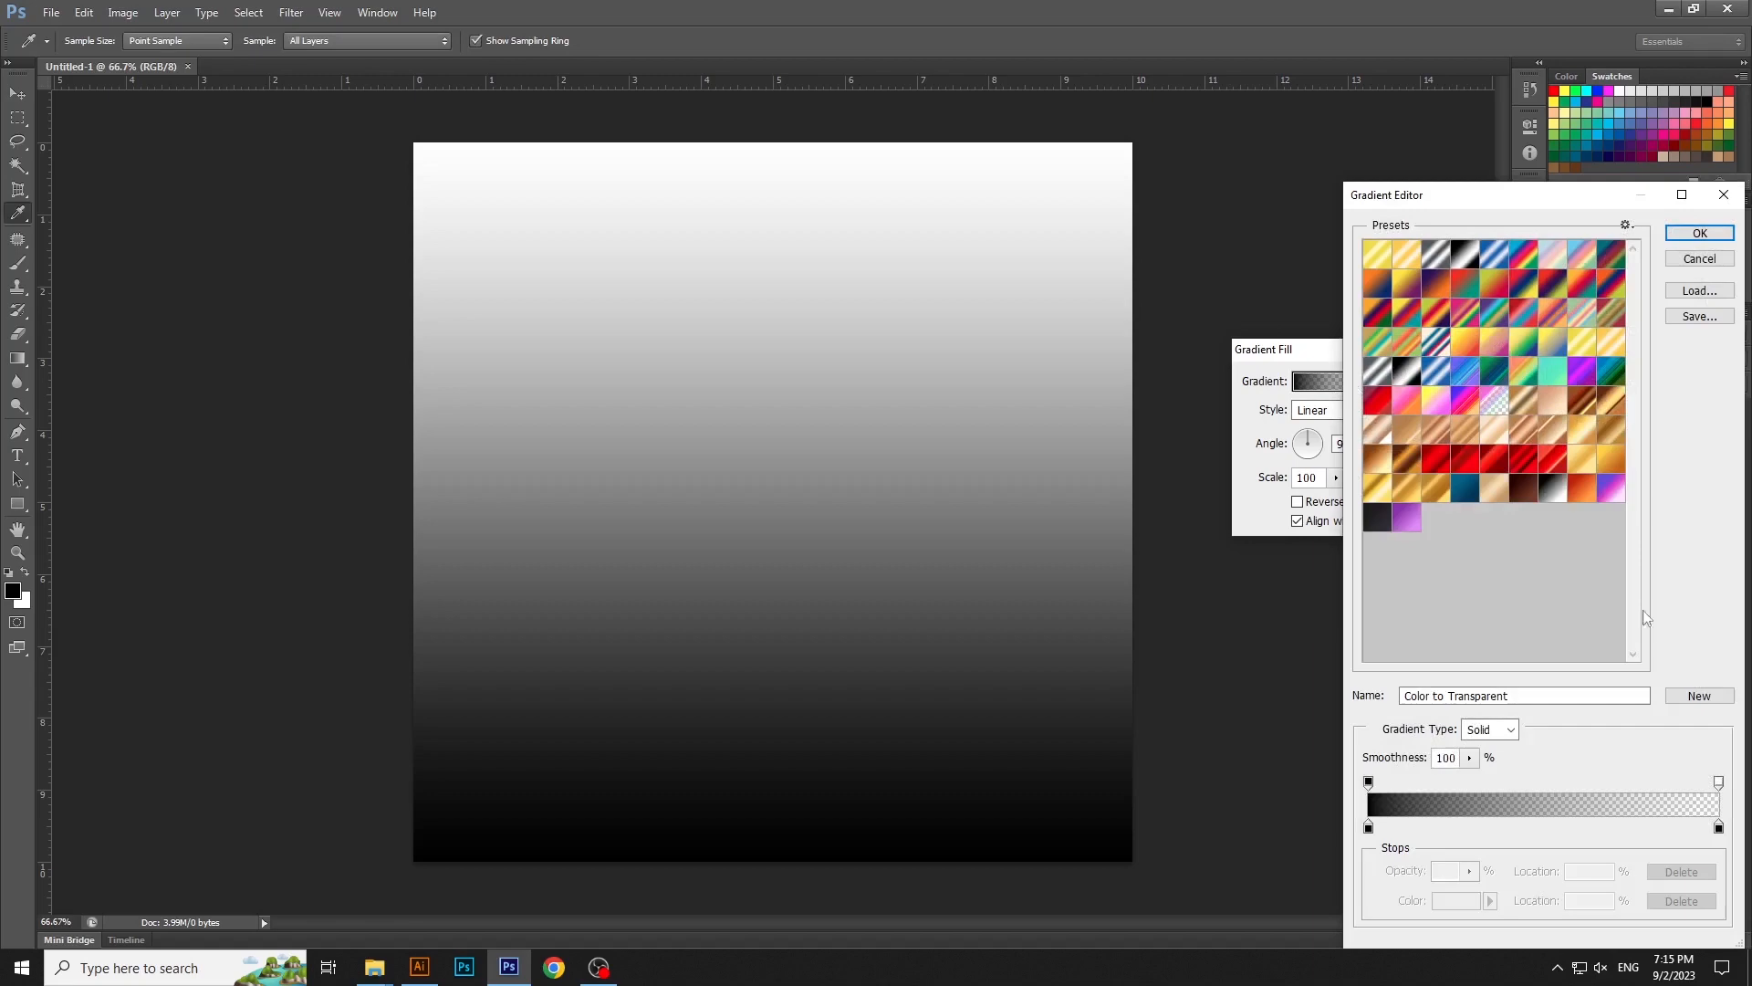
left_click(1418, 523)
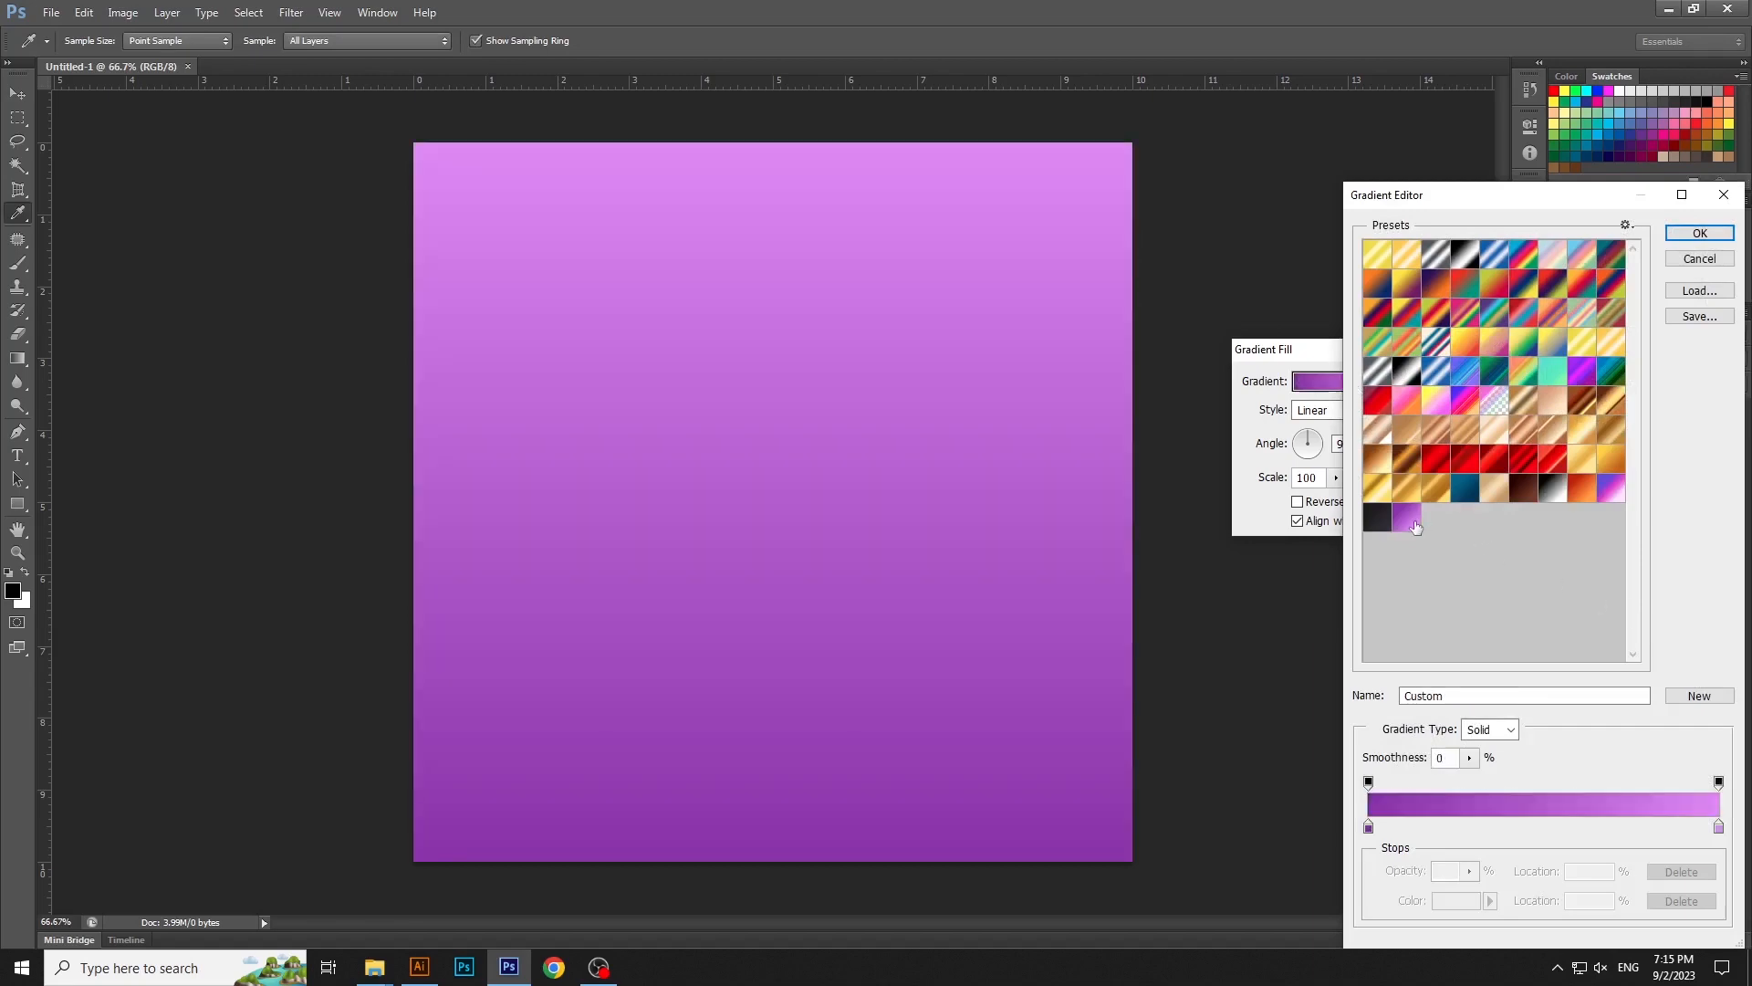
left_click(1699, 259)
- Check the hex colours of the light and dark end stops of the purple gradient and accept them
left_click(1349, 390)
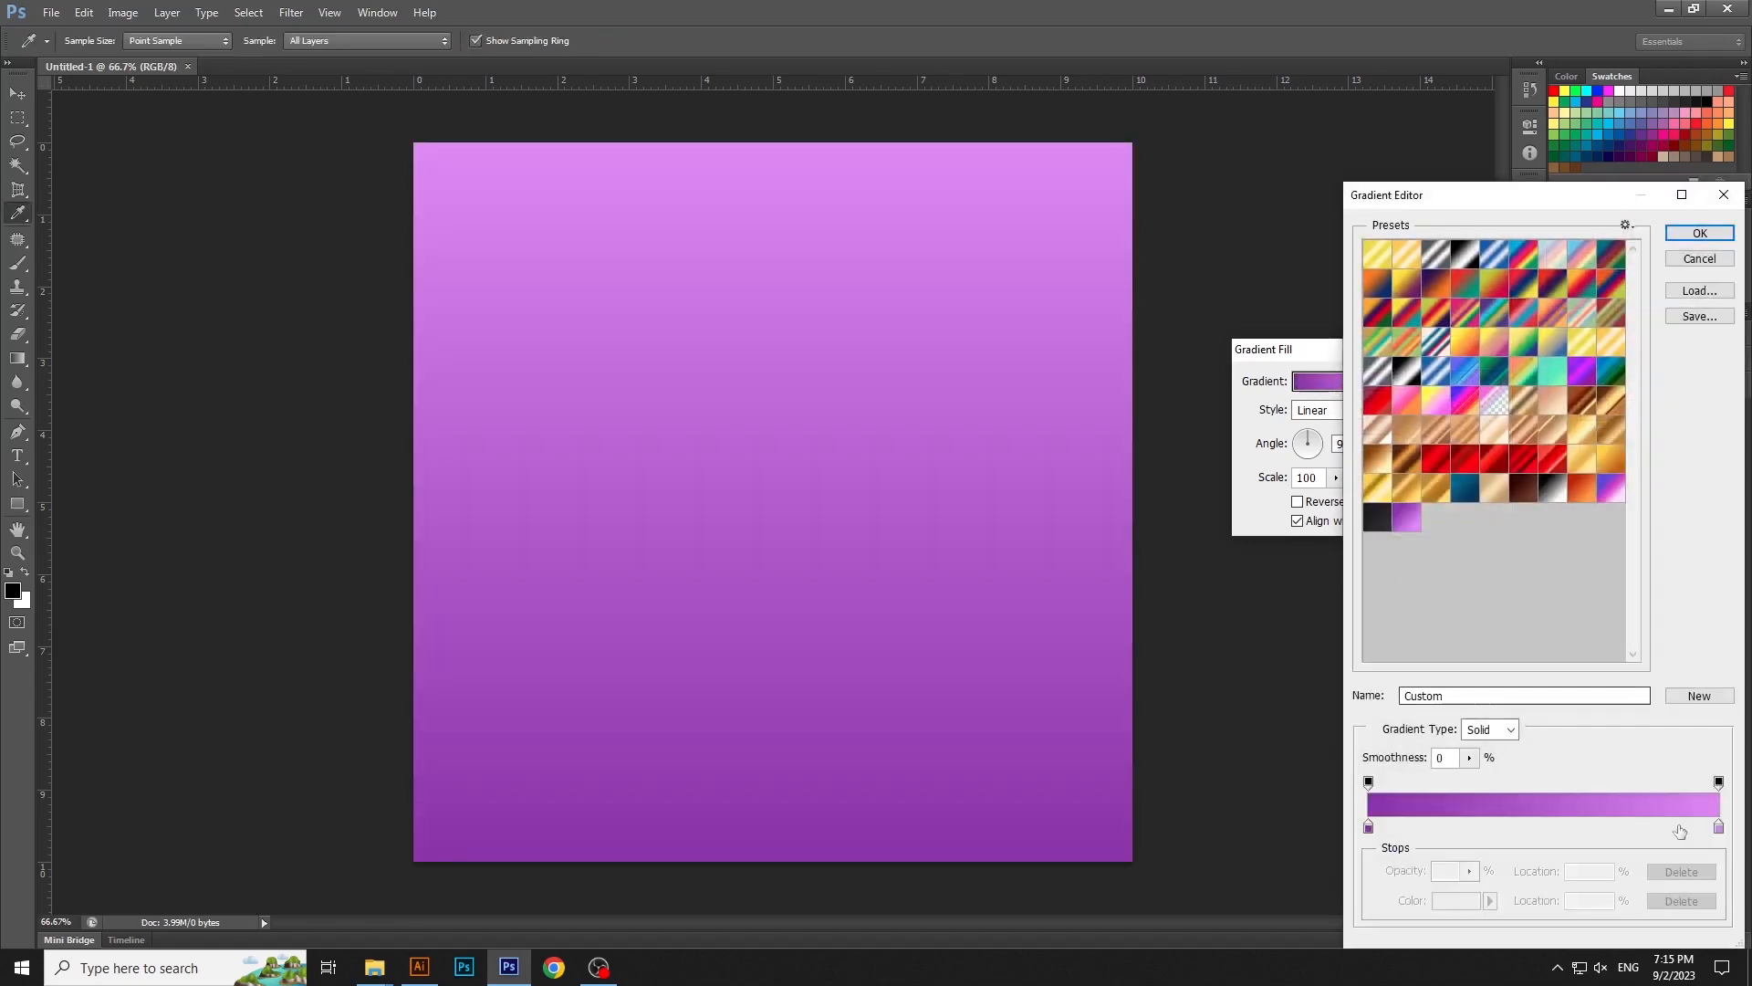
left_click(1719, 826)
left_click(1456, 900)
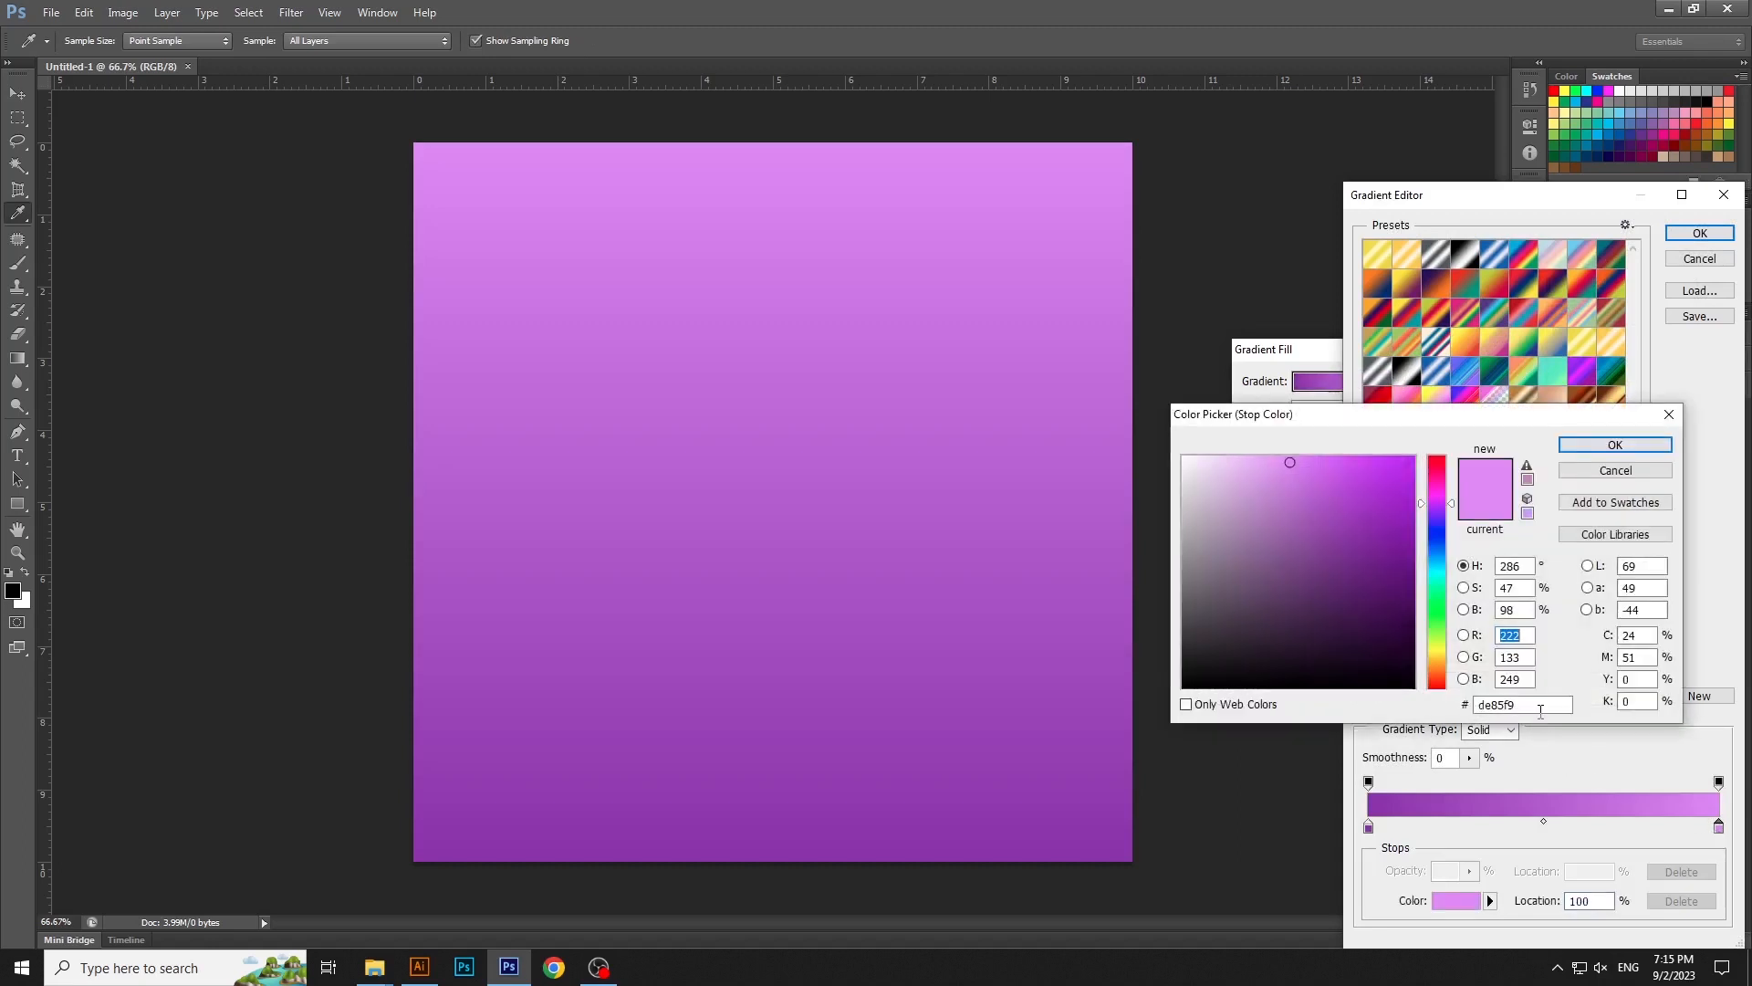
left_click(1616, 445)
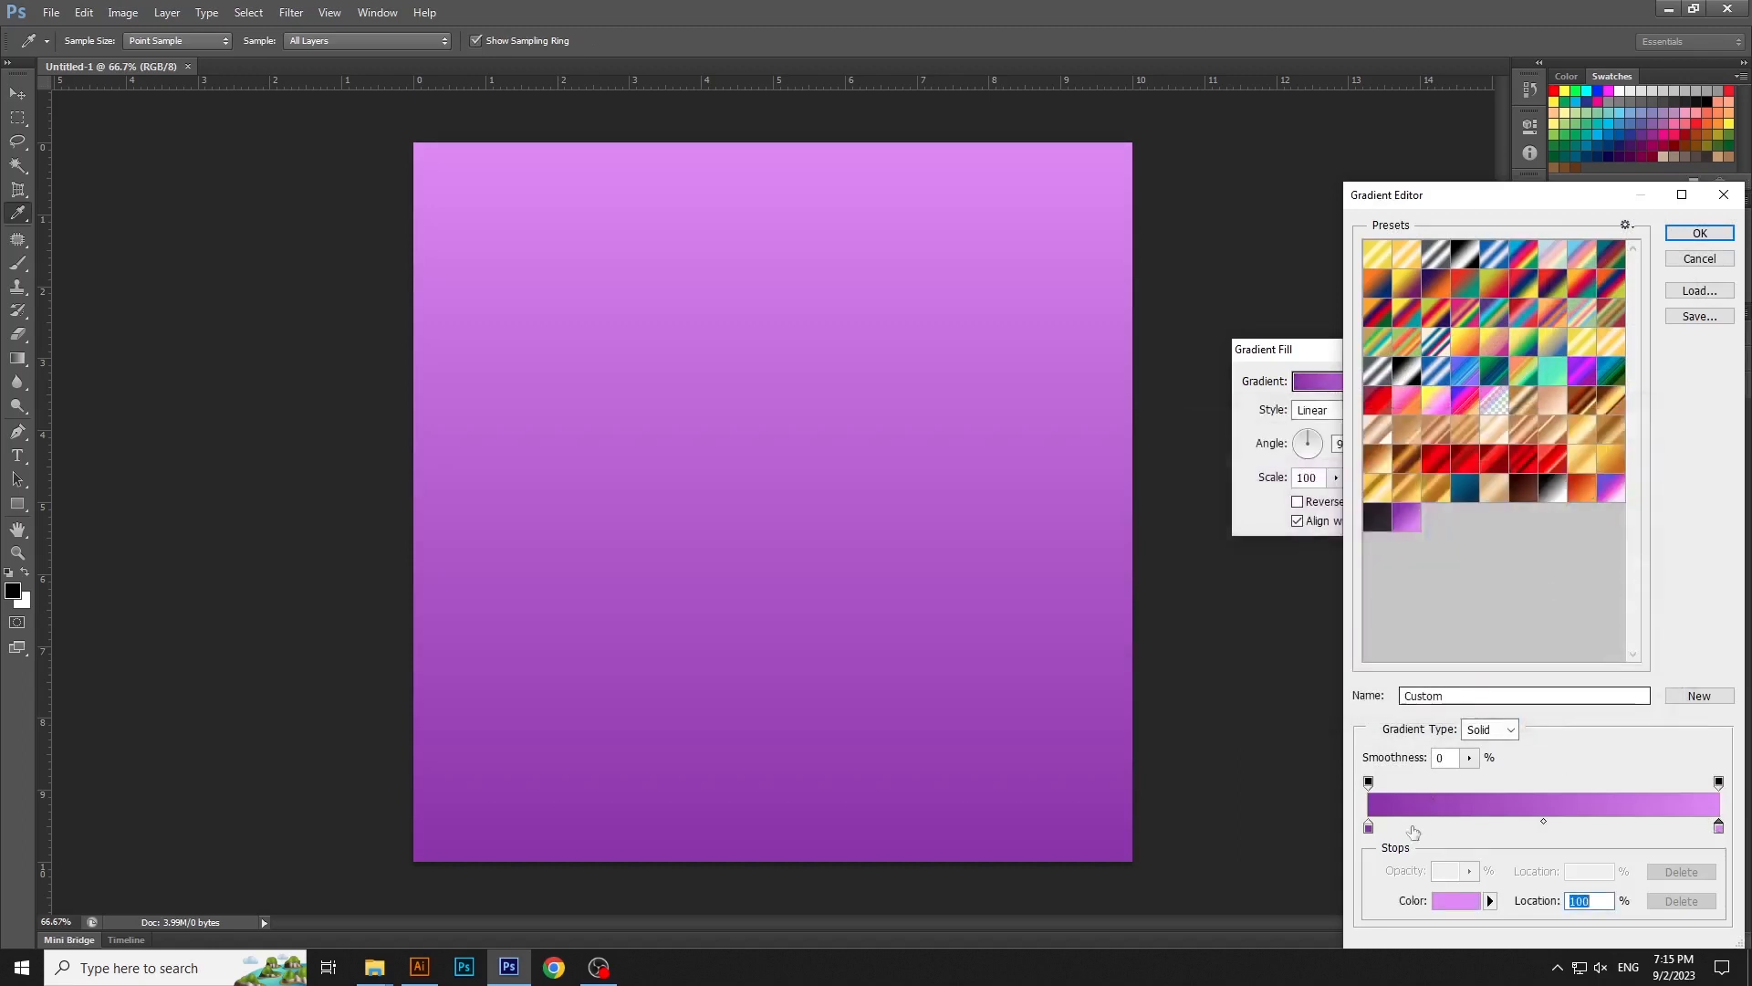
left_click(1367, 825)
left_click(1455, 901)
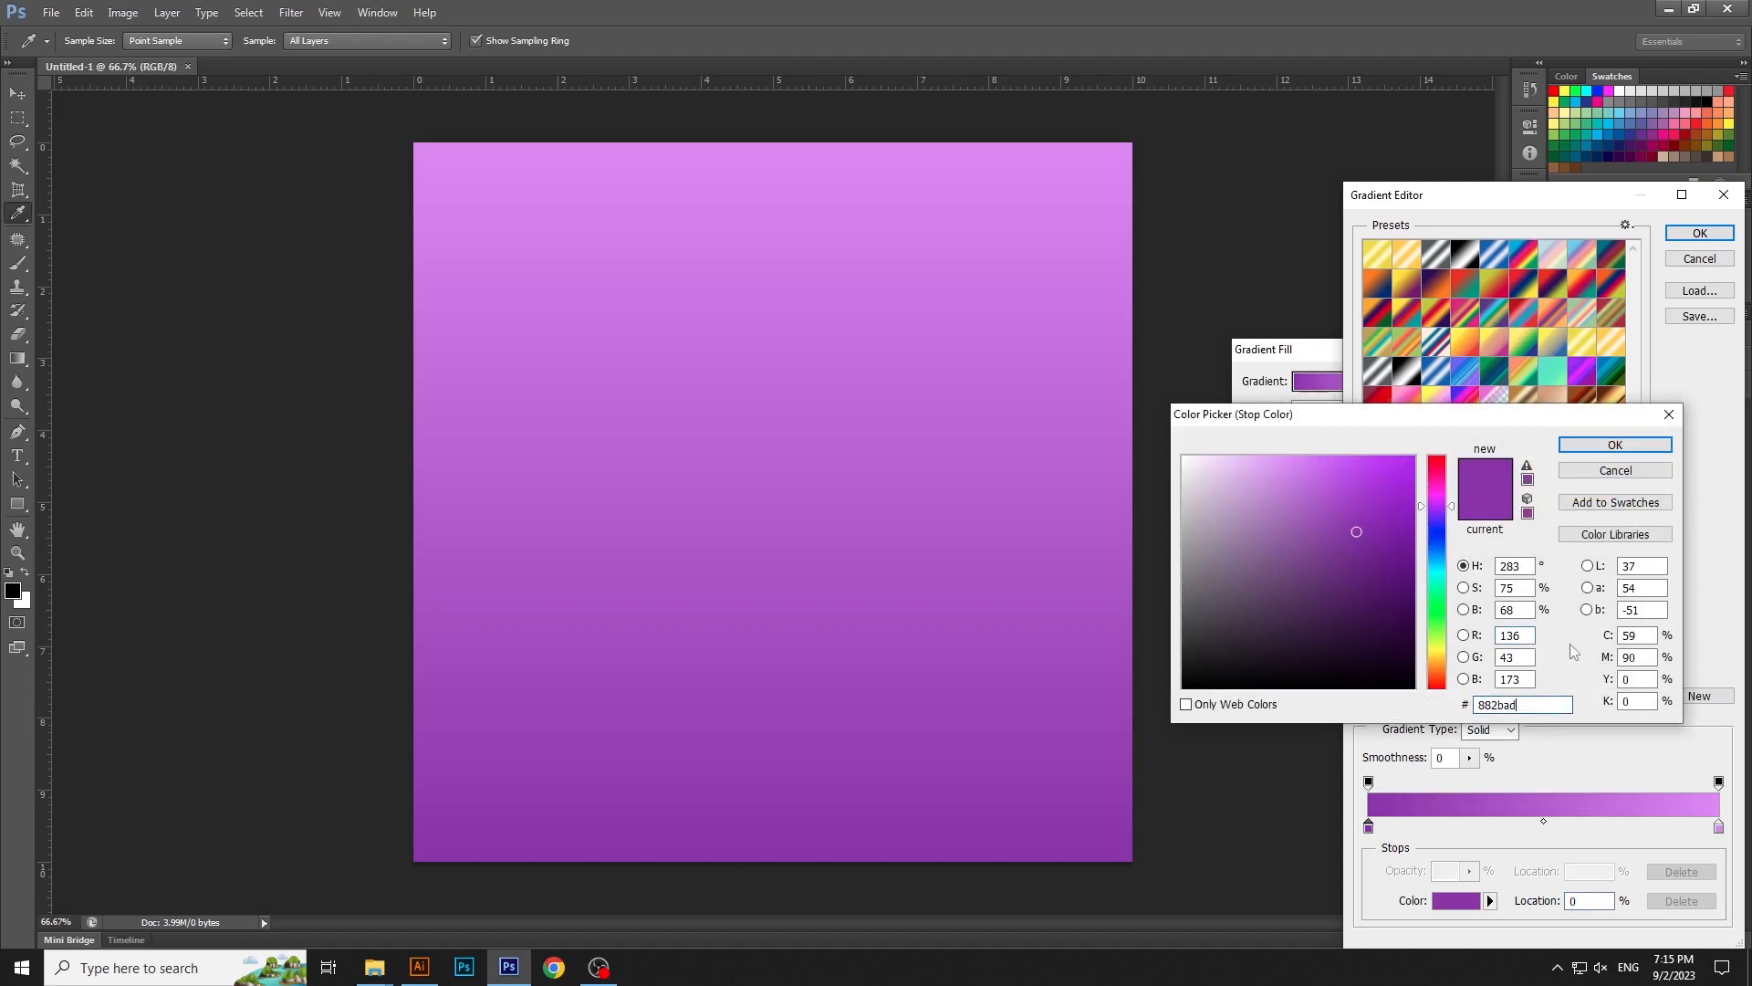
left_click(1615, 445)
left_click(1699, 233)
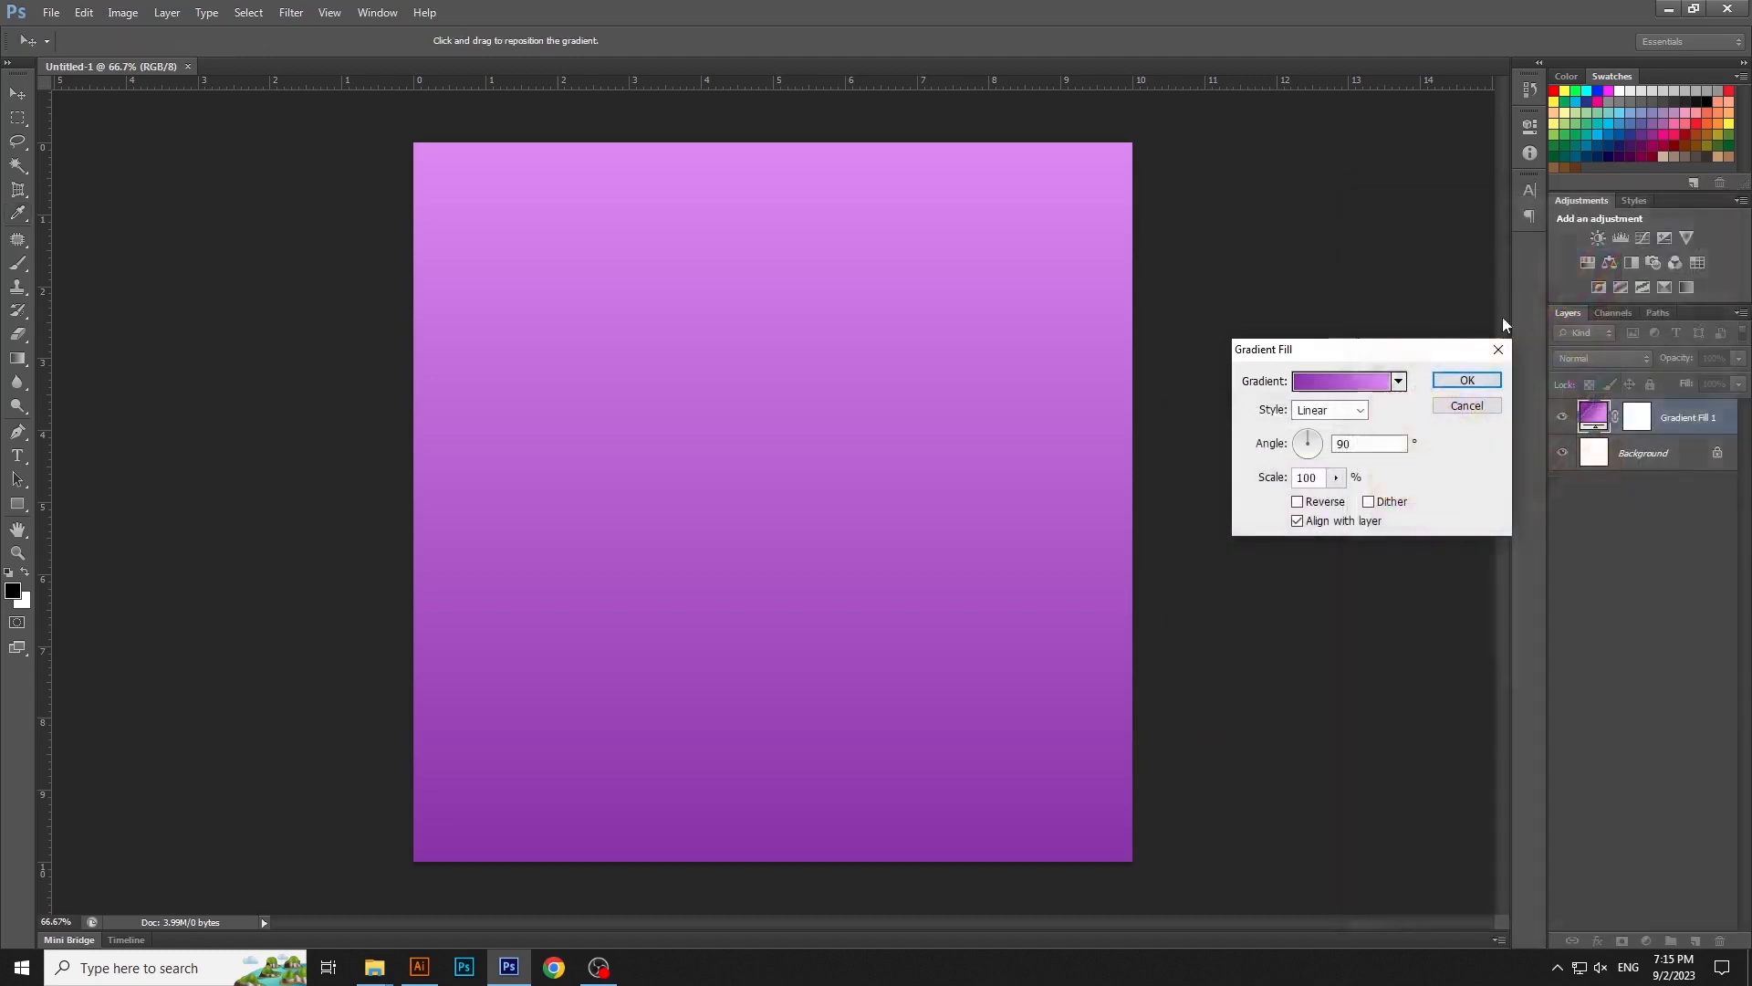
- Rotate the gradient fill so it runs from dark purple at the canvas's left edge to light purple at its lower-right corner
double_click(1373, 442)
mouse_move(1302, 435)
left_mouse_down()
mouse_move(1326, 455)
mouse_move(1301, 461)
mouse_move(1320, 457)
left_mouse_up()
left_click_drag(1326, 452, 1327, 454)
left_click(1497, 383)
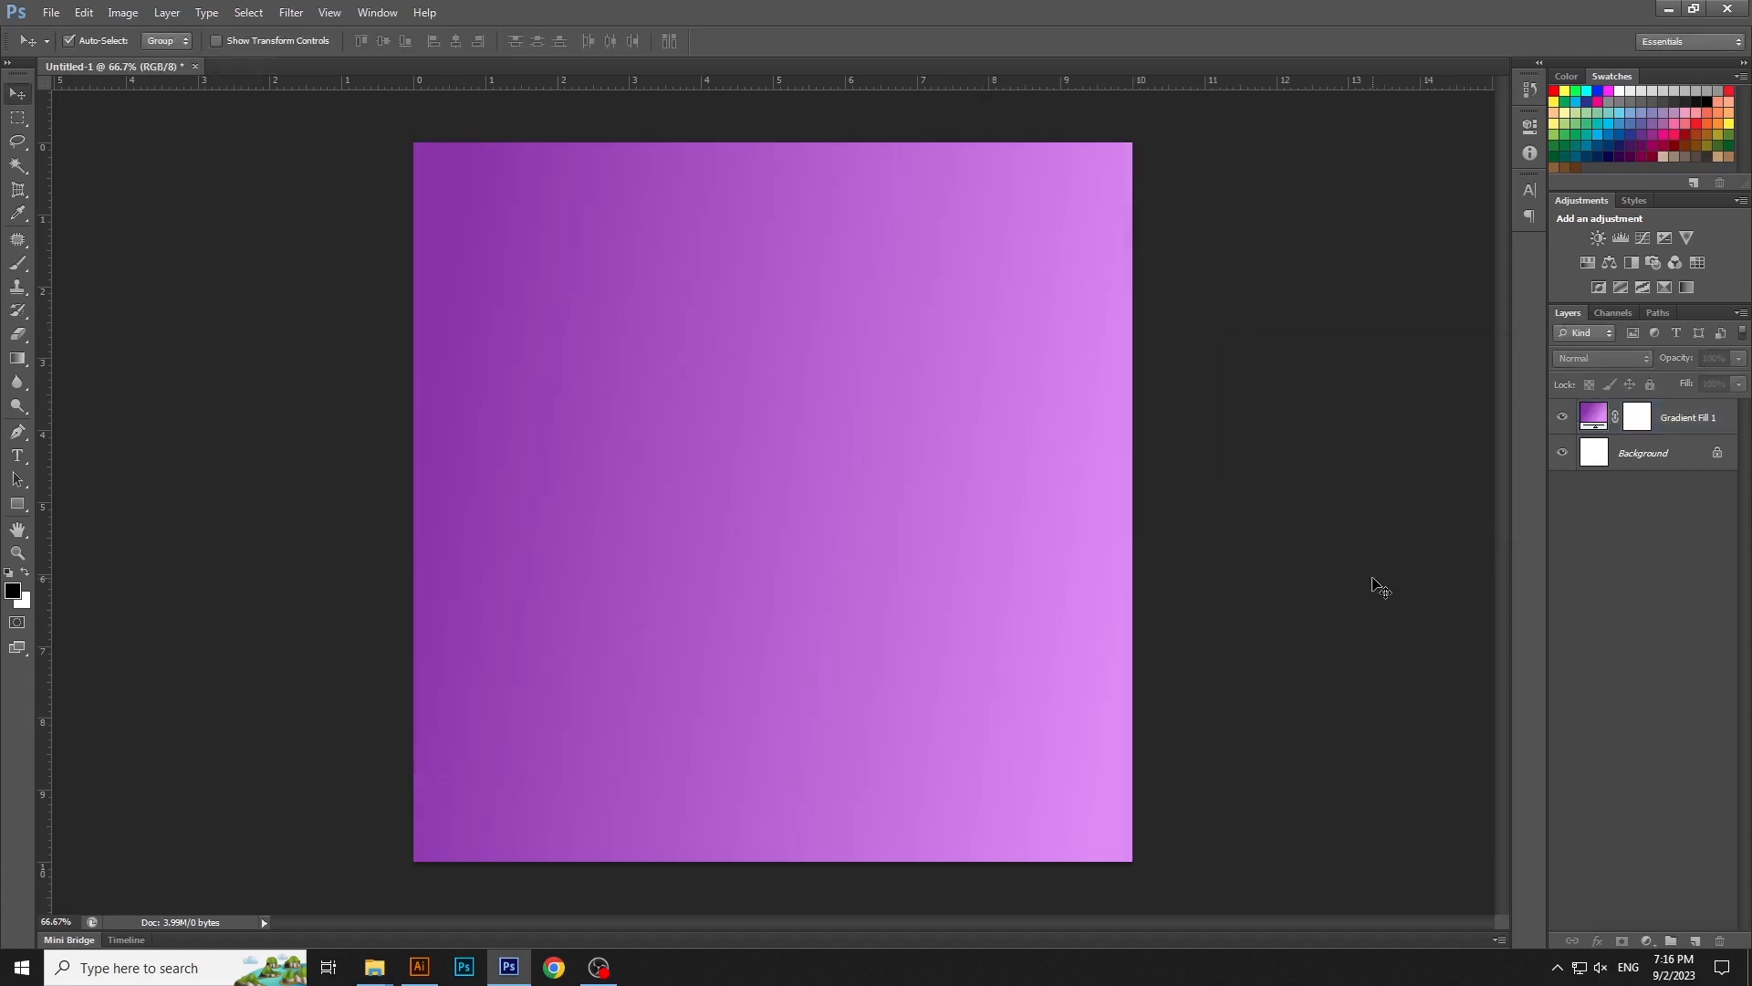
- Add a layer above the gradient fill and write the text SPORTS on it in the canvas's upper half
left_click(1713, 420)
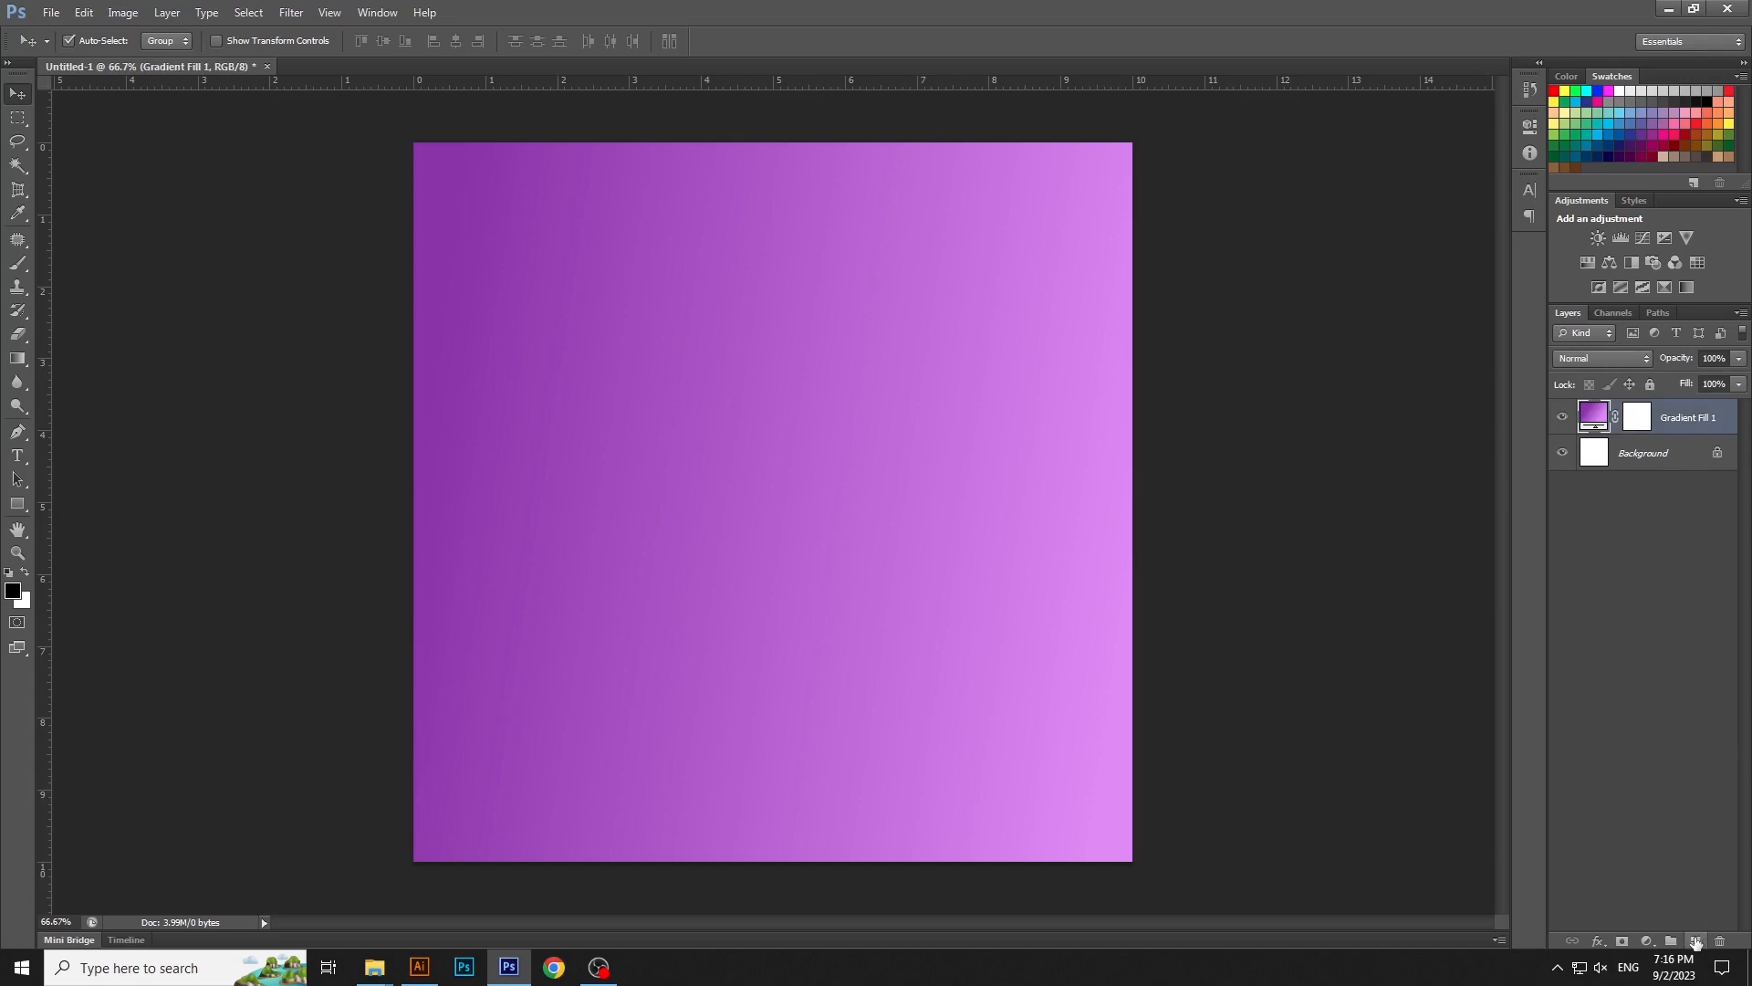
left_click(1696, 941)
key("t")
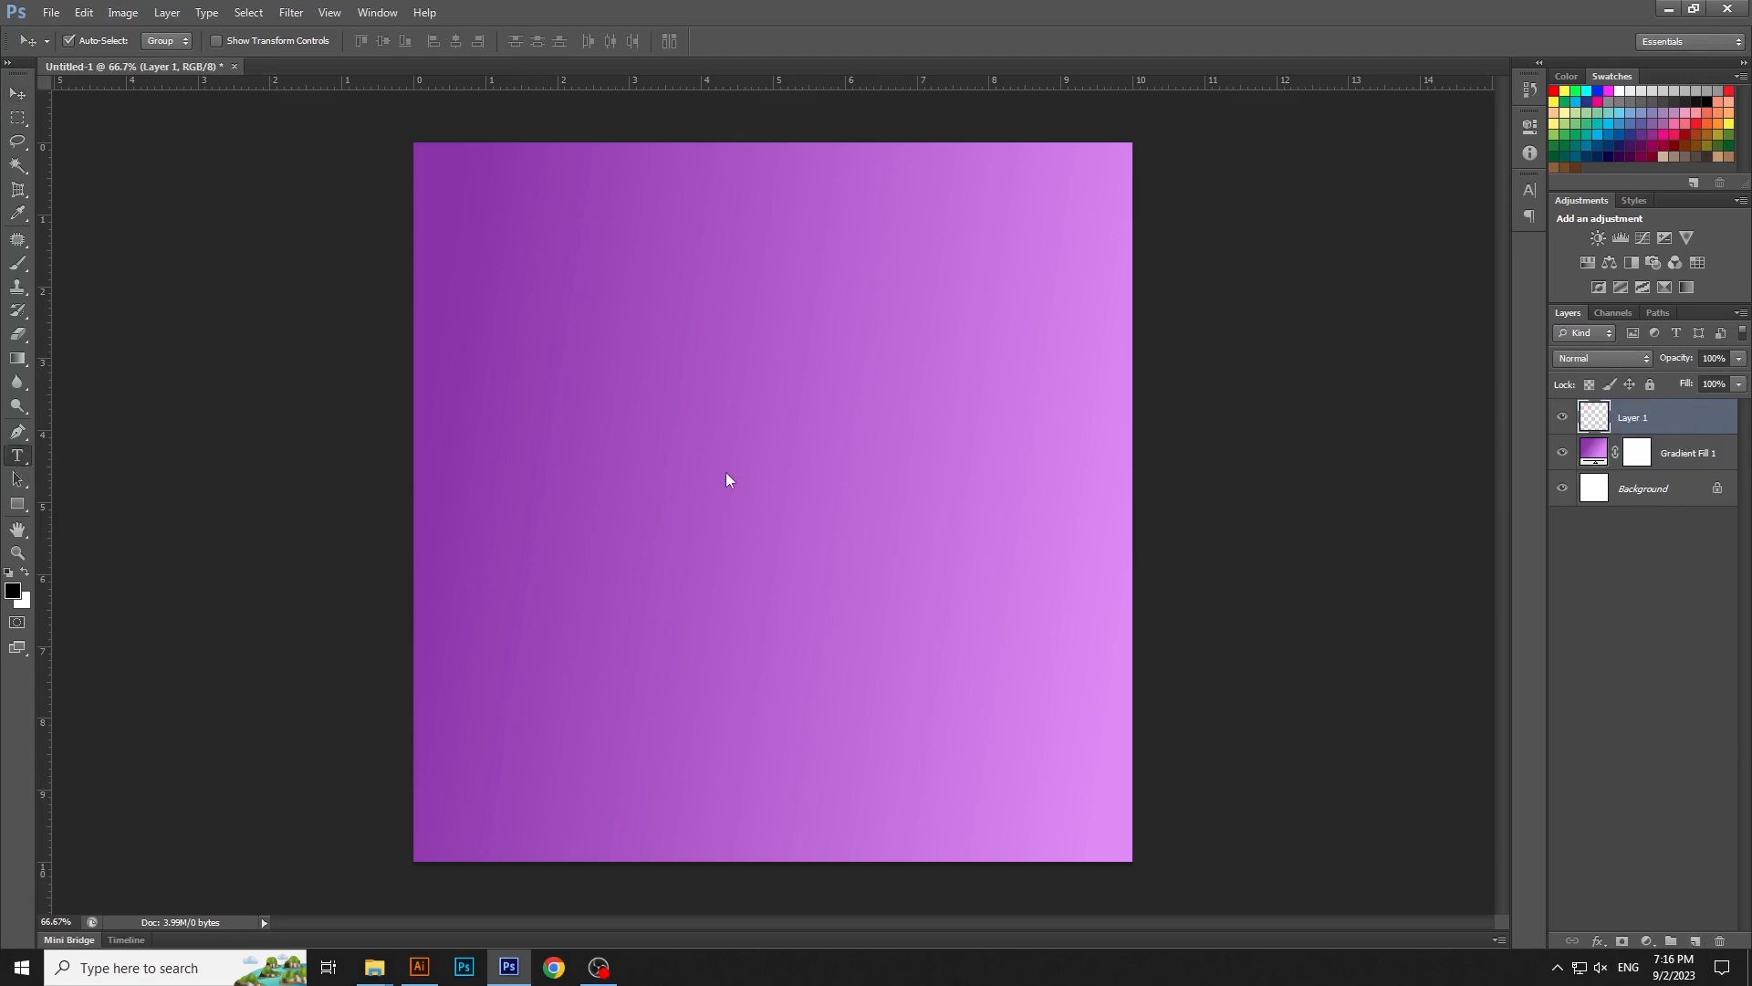
left_click(737, 413)
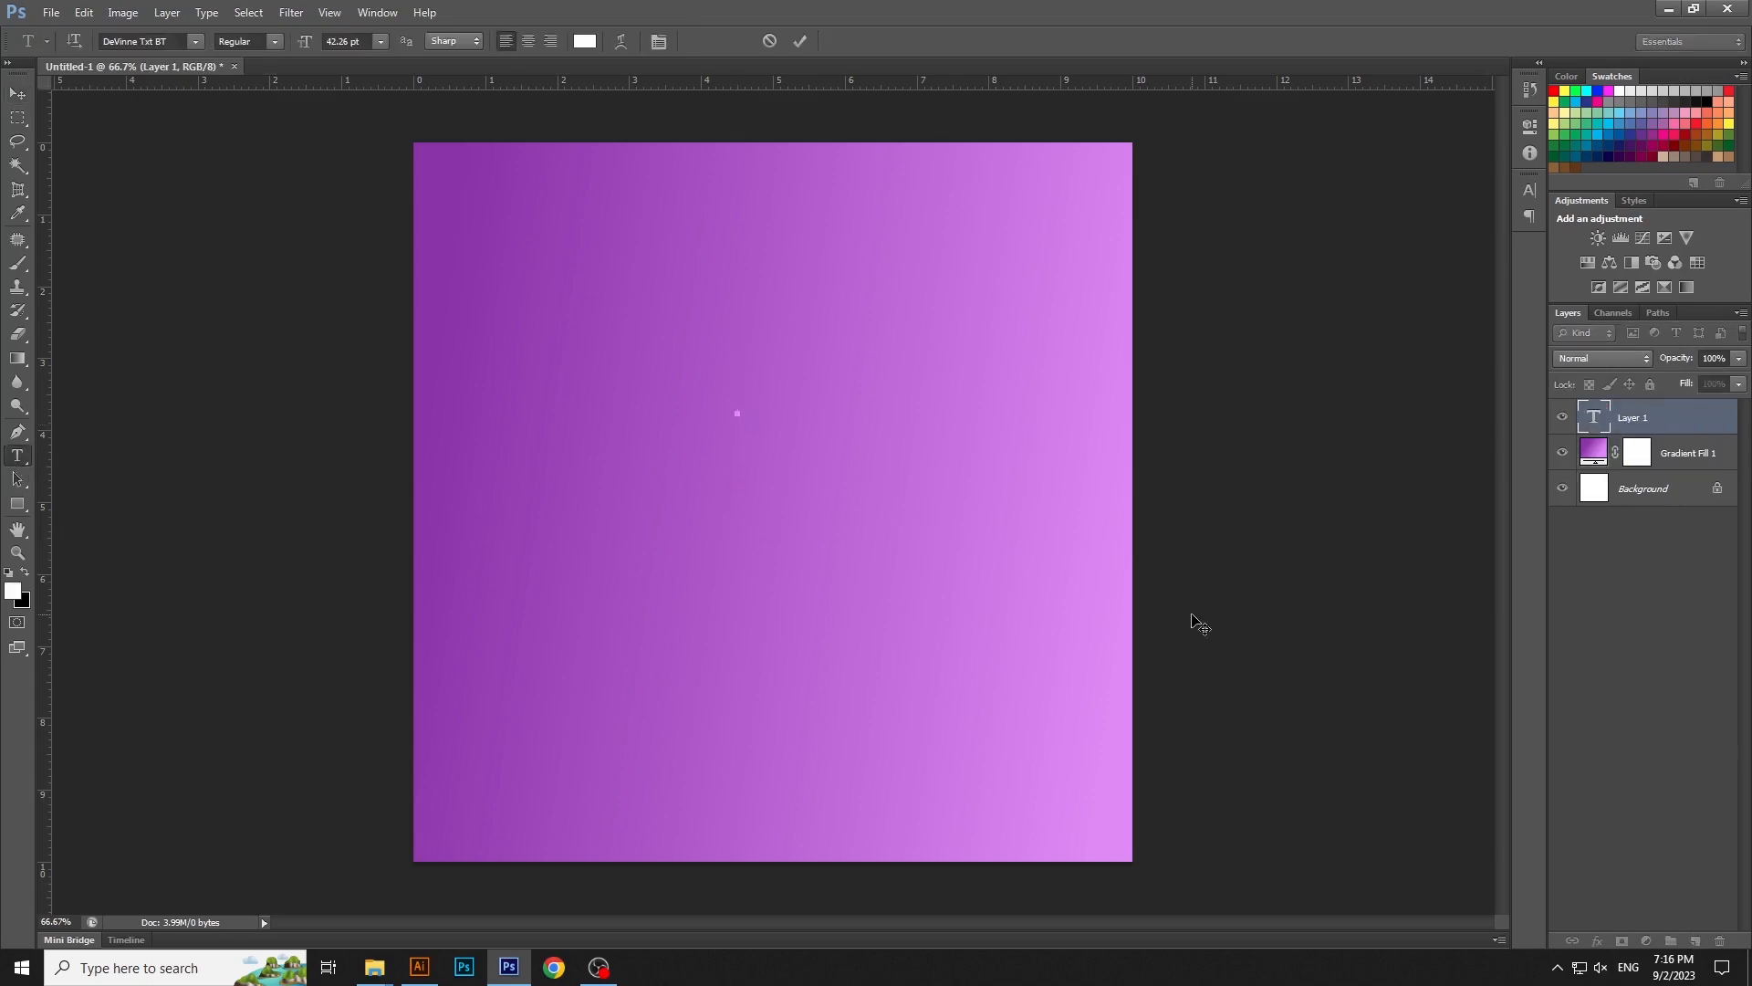
type("SPORTS")
- Set the font of the whole SPORTS text to Nagasaki and commit the text
key("ctrl+a")
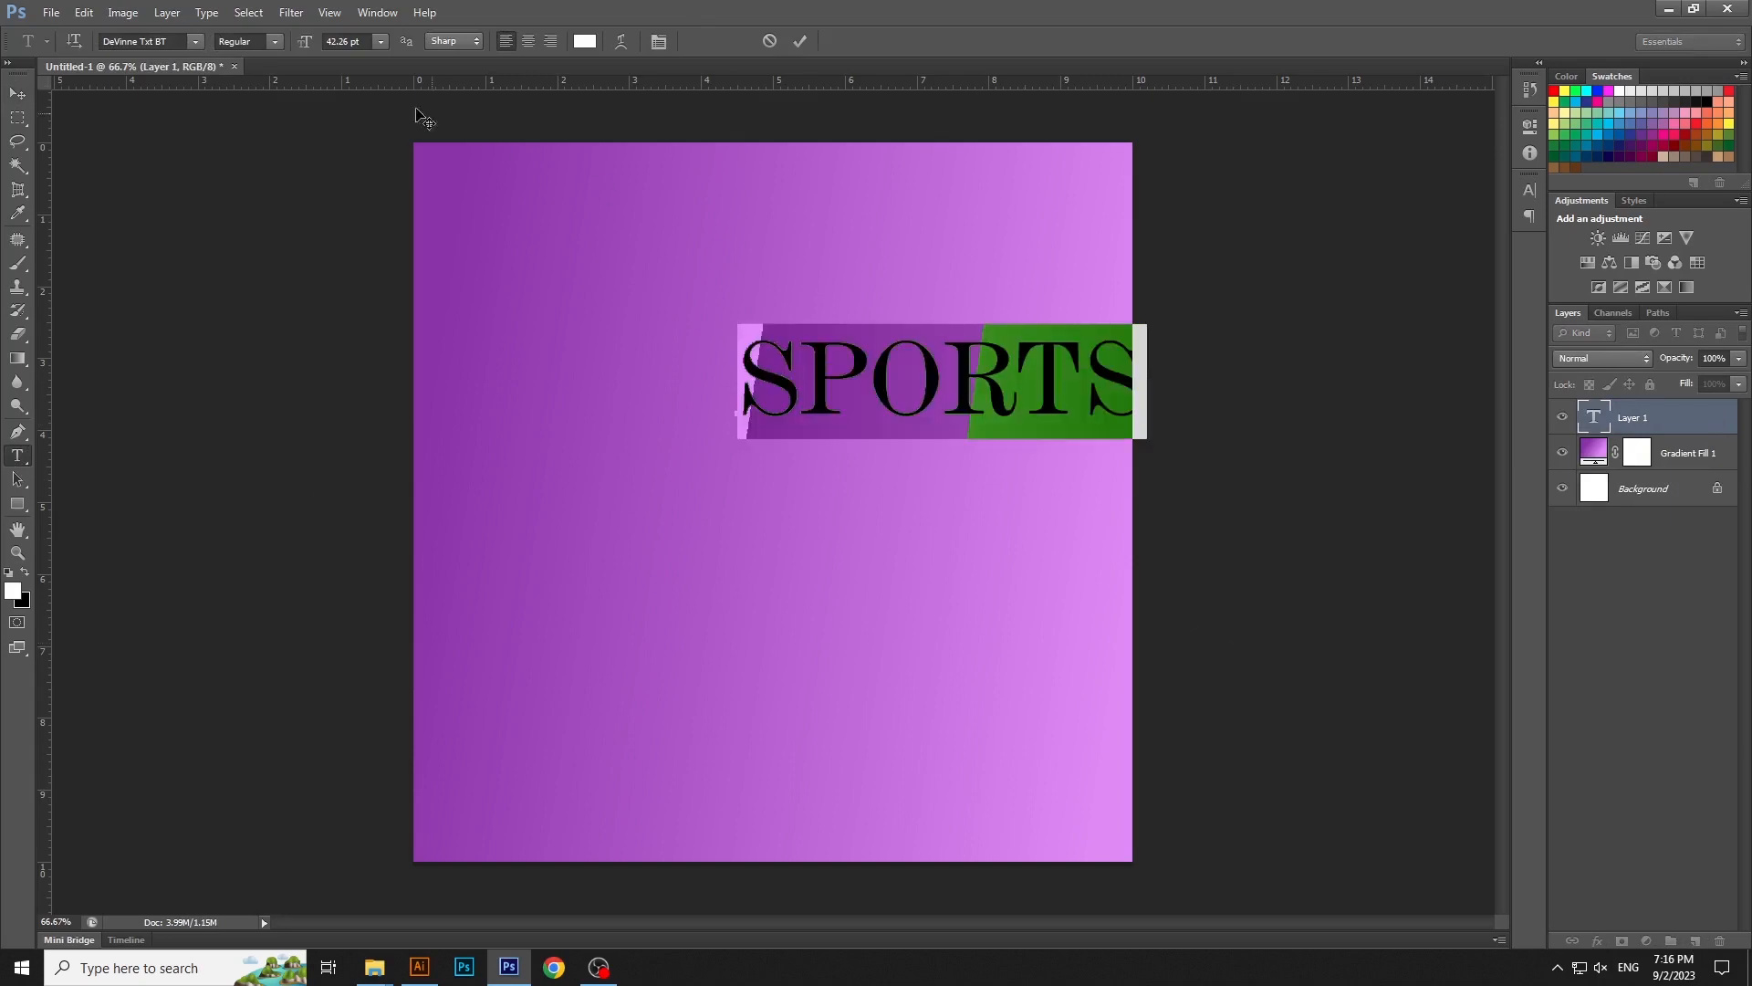
left_click(144, 33)
type("Nagasaki")
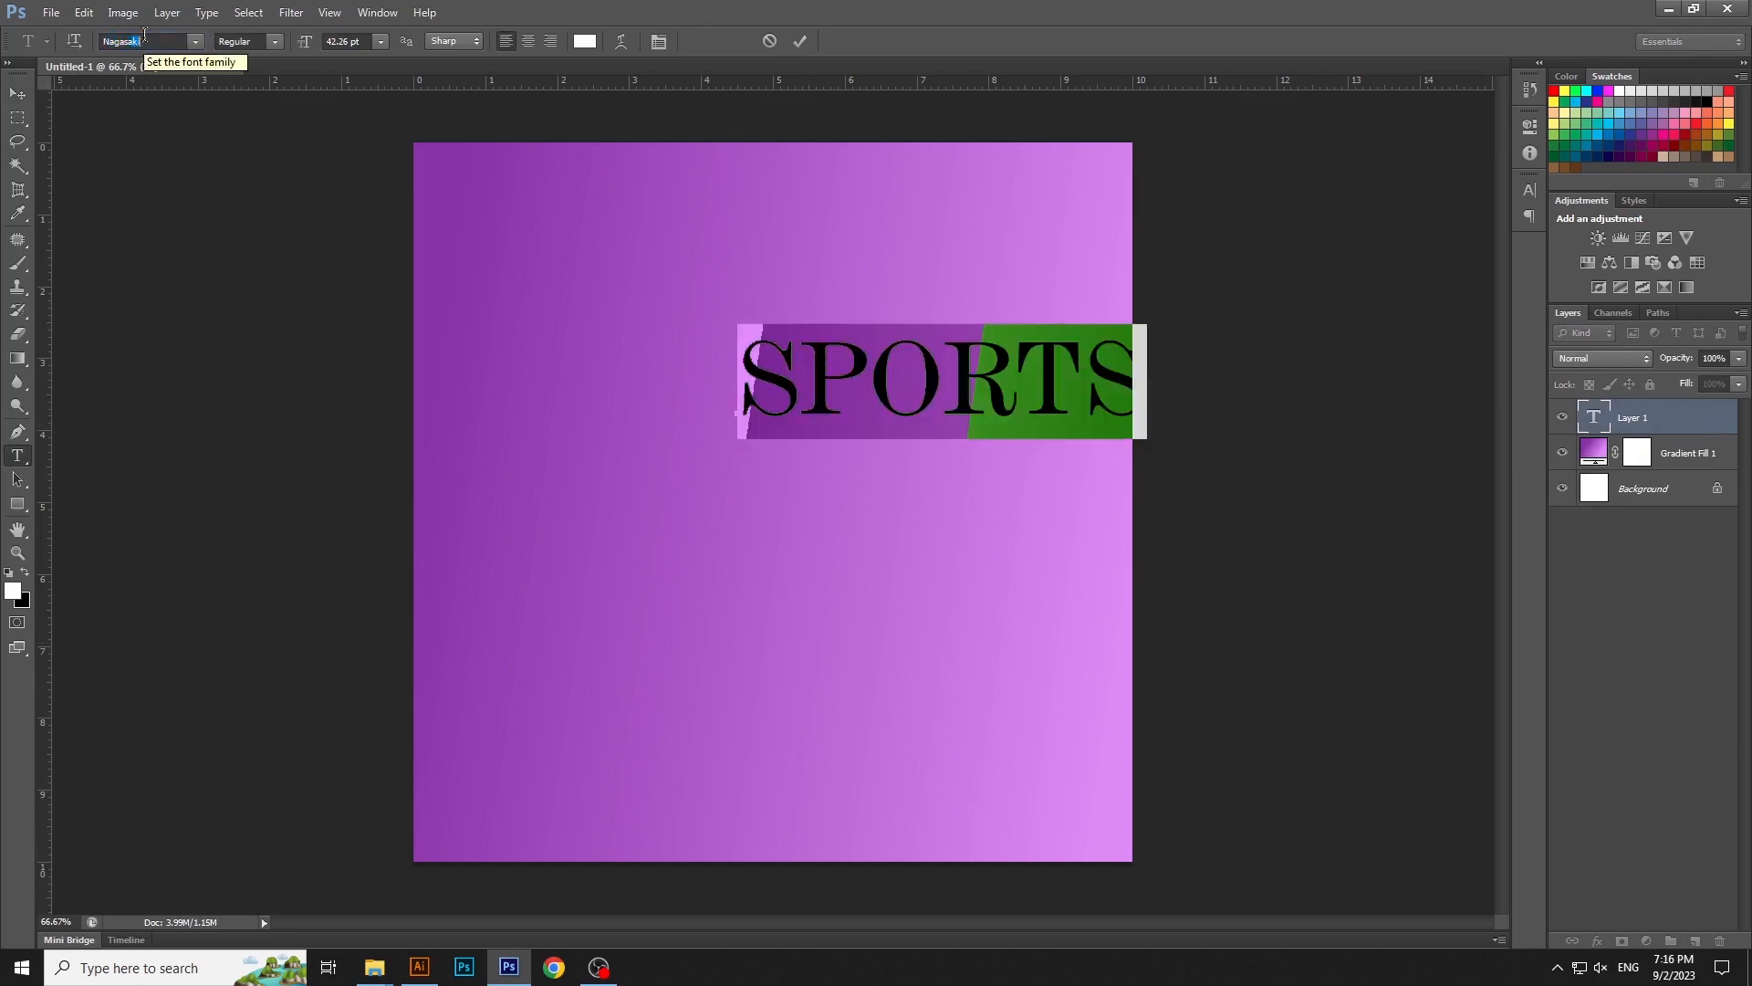
key("Return")
key("ctrl+Return")
- Center the SPORTS text horizontally on the canvas and clear the selection
key("v")
key("ctrl+a")
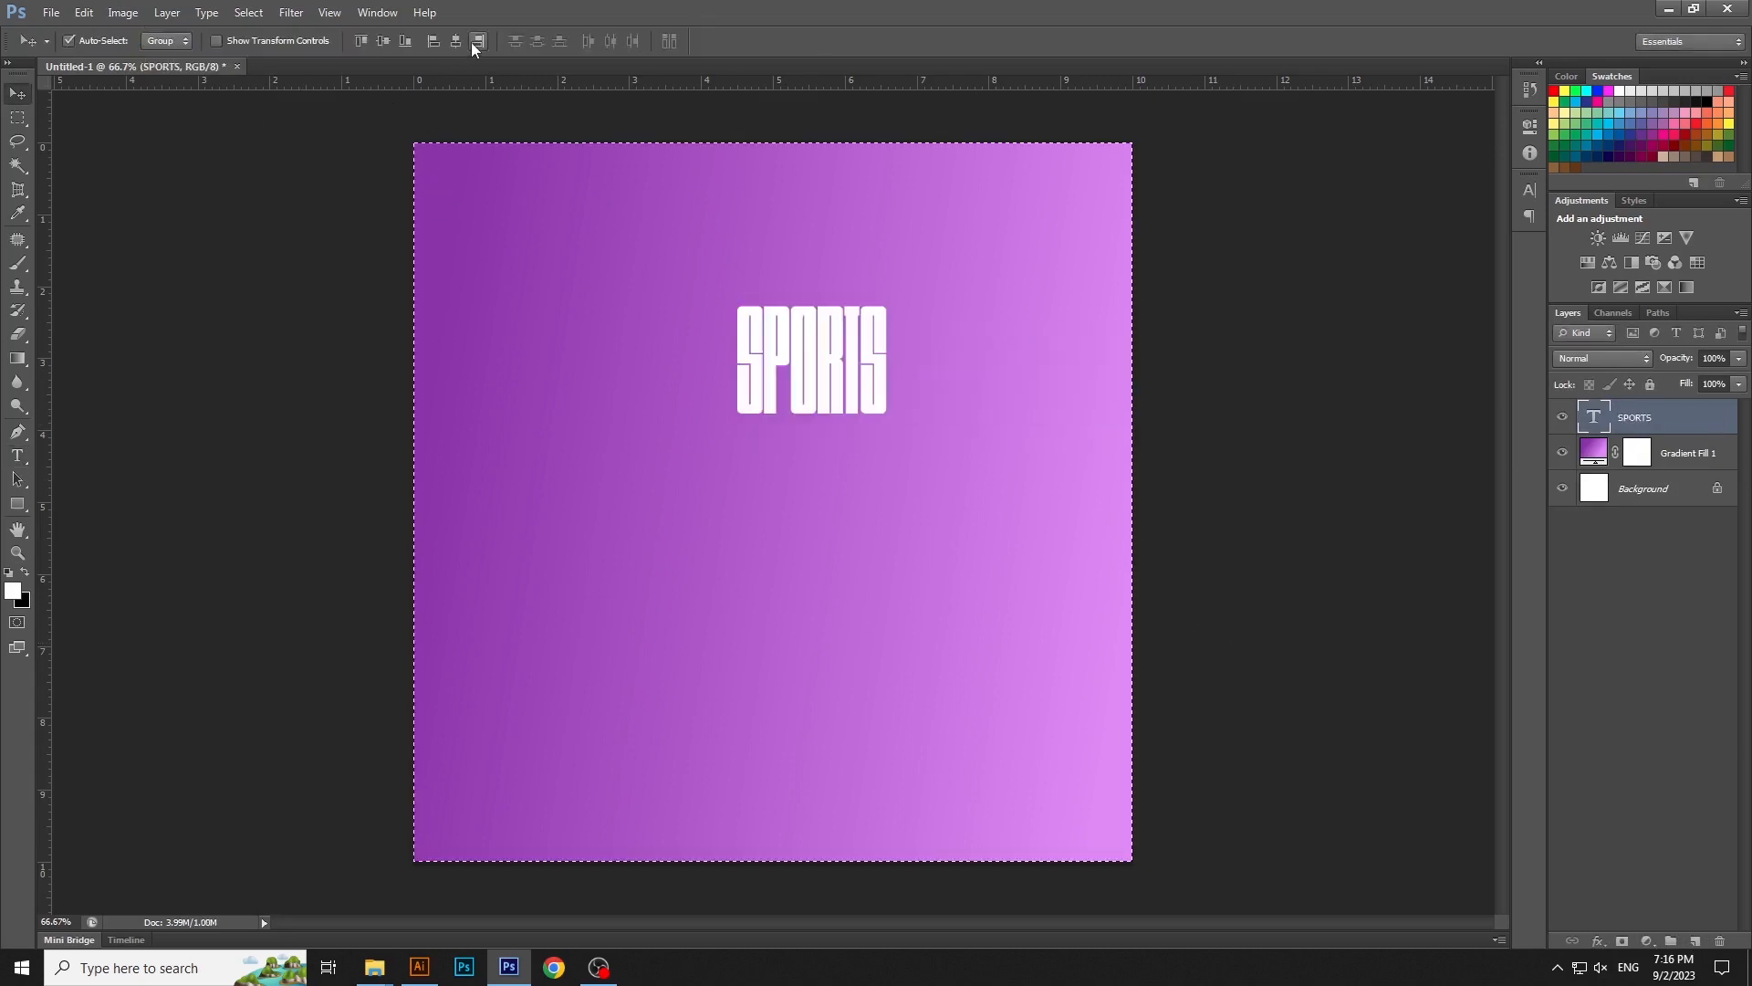
key("ctrl+d")
- Enlarge the SPORTS text to about 4.4 cm wide, place it mid-canvas and center it horizontally
key("ctrl+t")
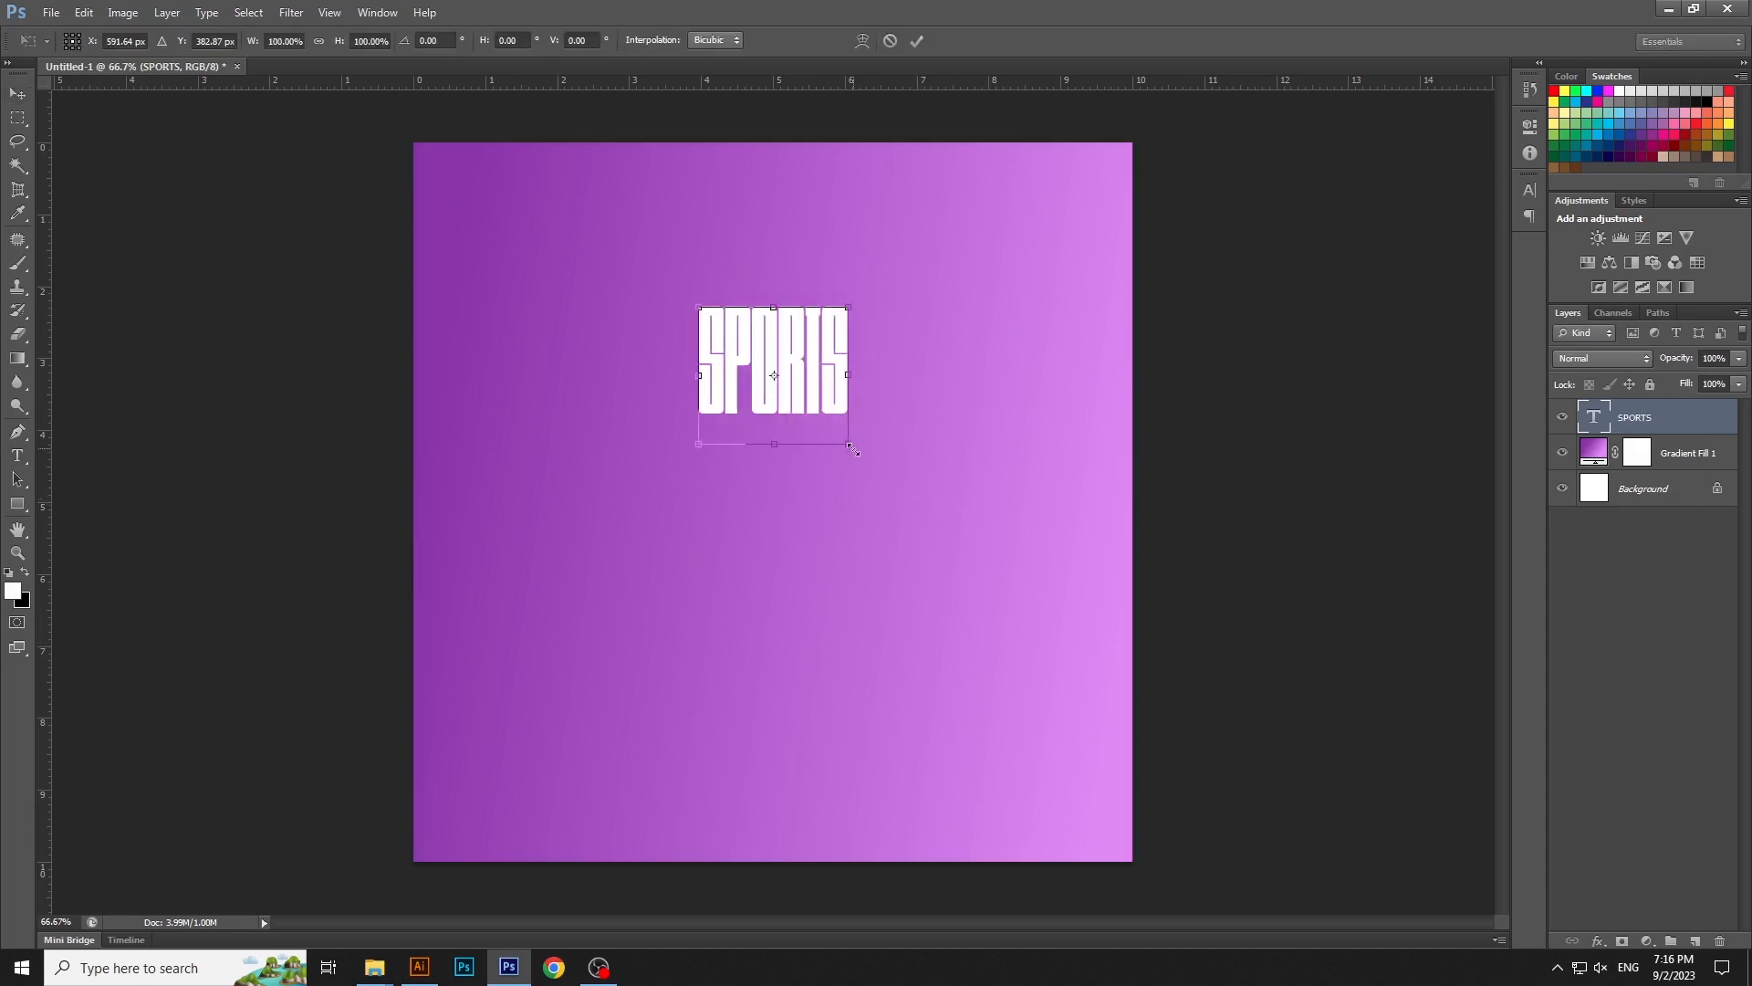
left_click_drag(856, 449, 913, 499)
left_click_drag(862, 446, 927, 664)
key("Return")
key("ctrl+a")
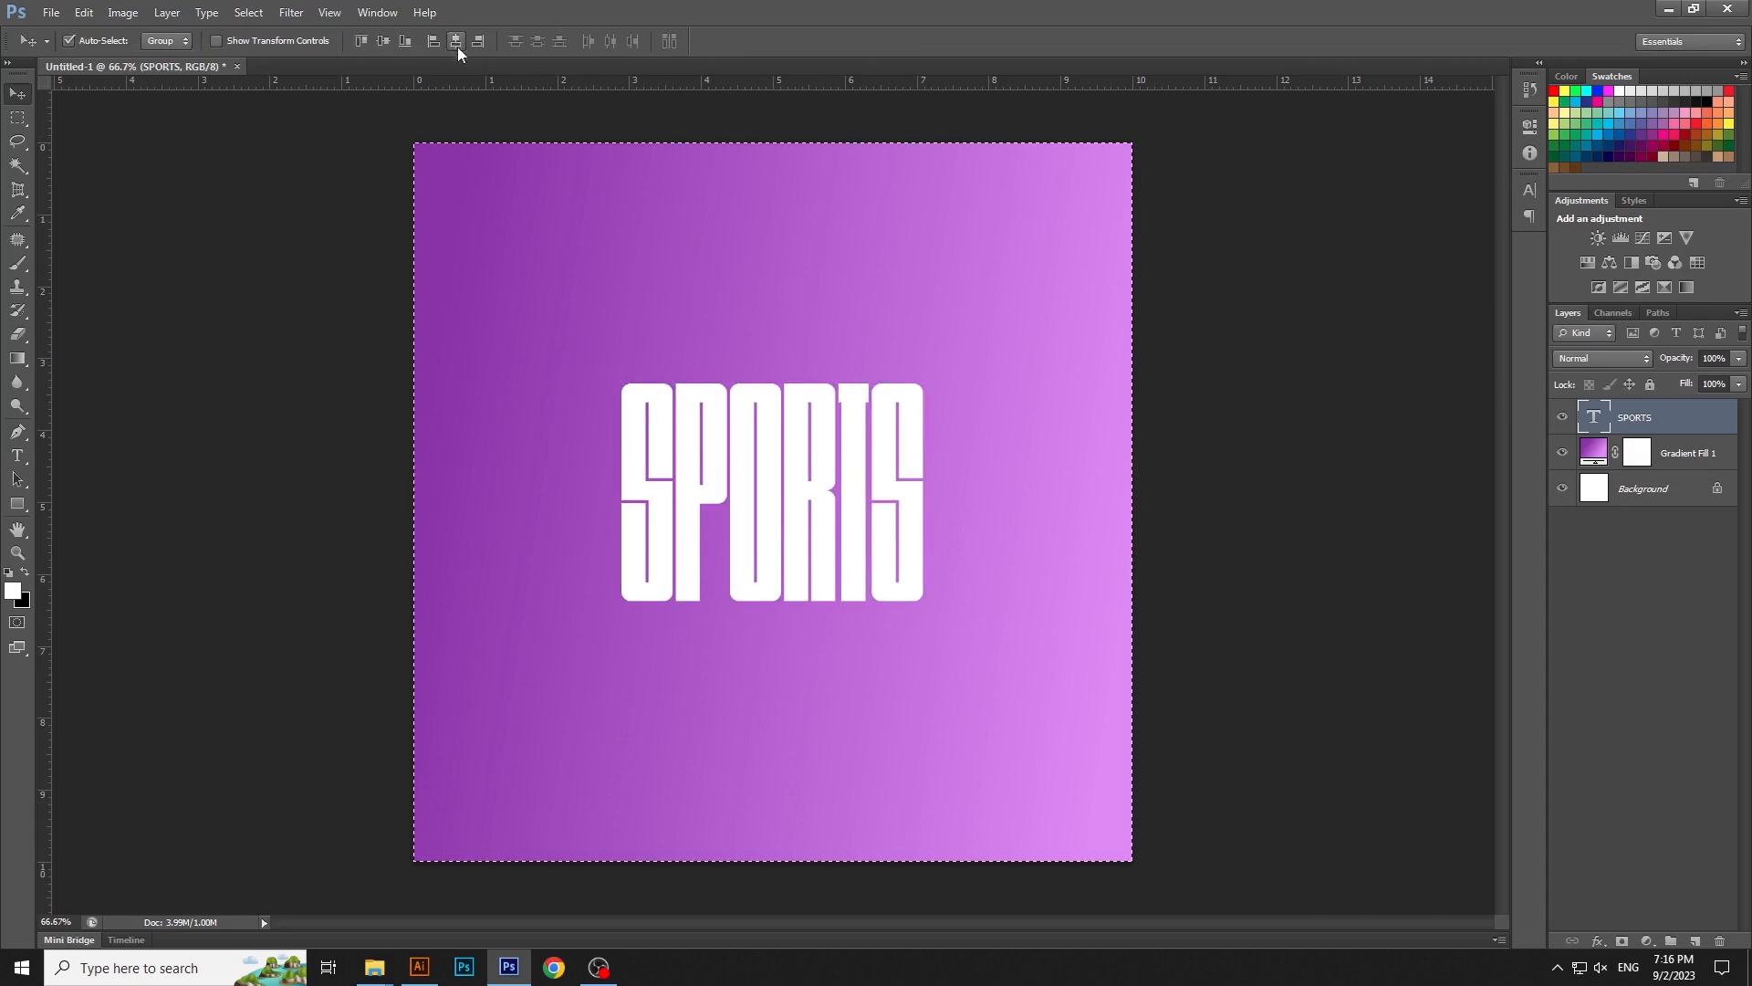
left_click(456, 41)
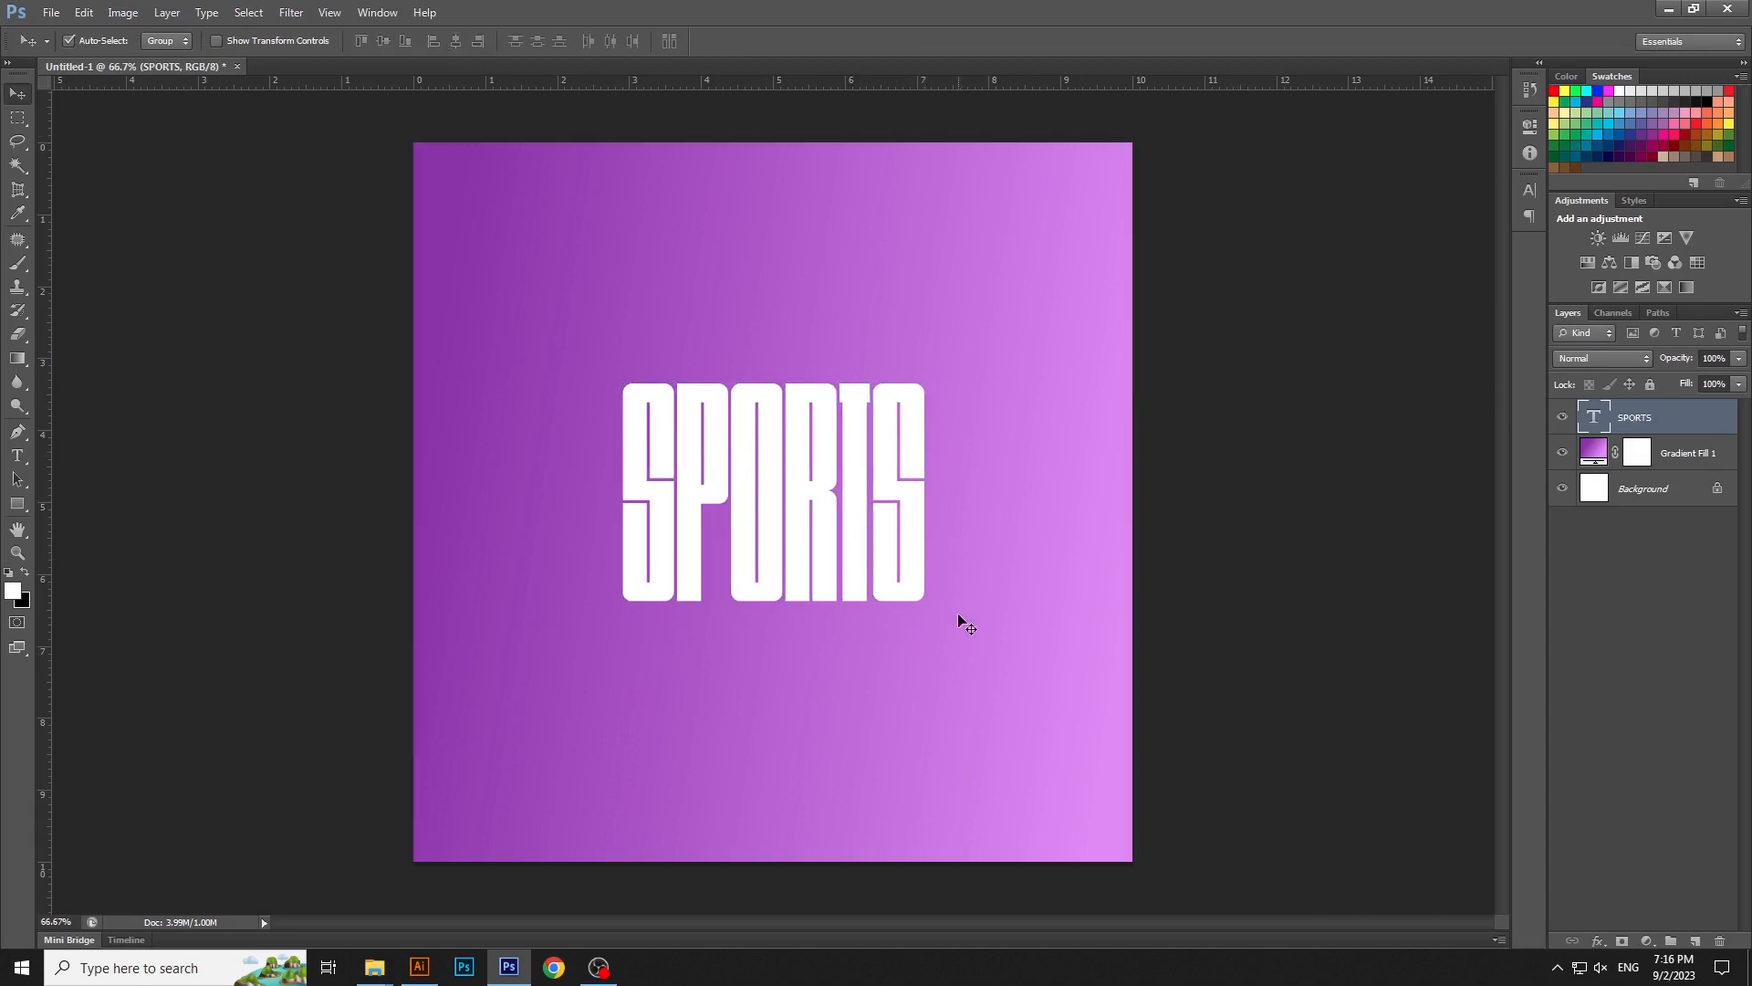
key("ctrl+t")
left_click_drag(925, 659, 931, 668)
key("Return")
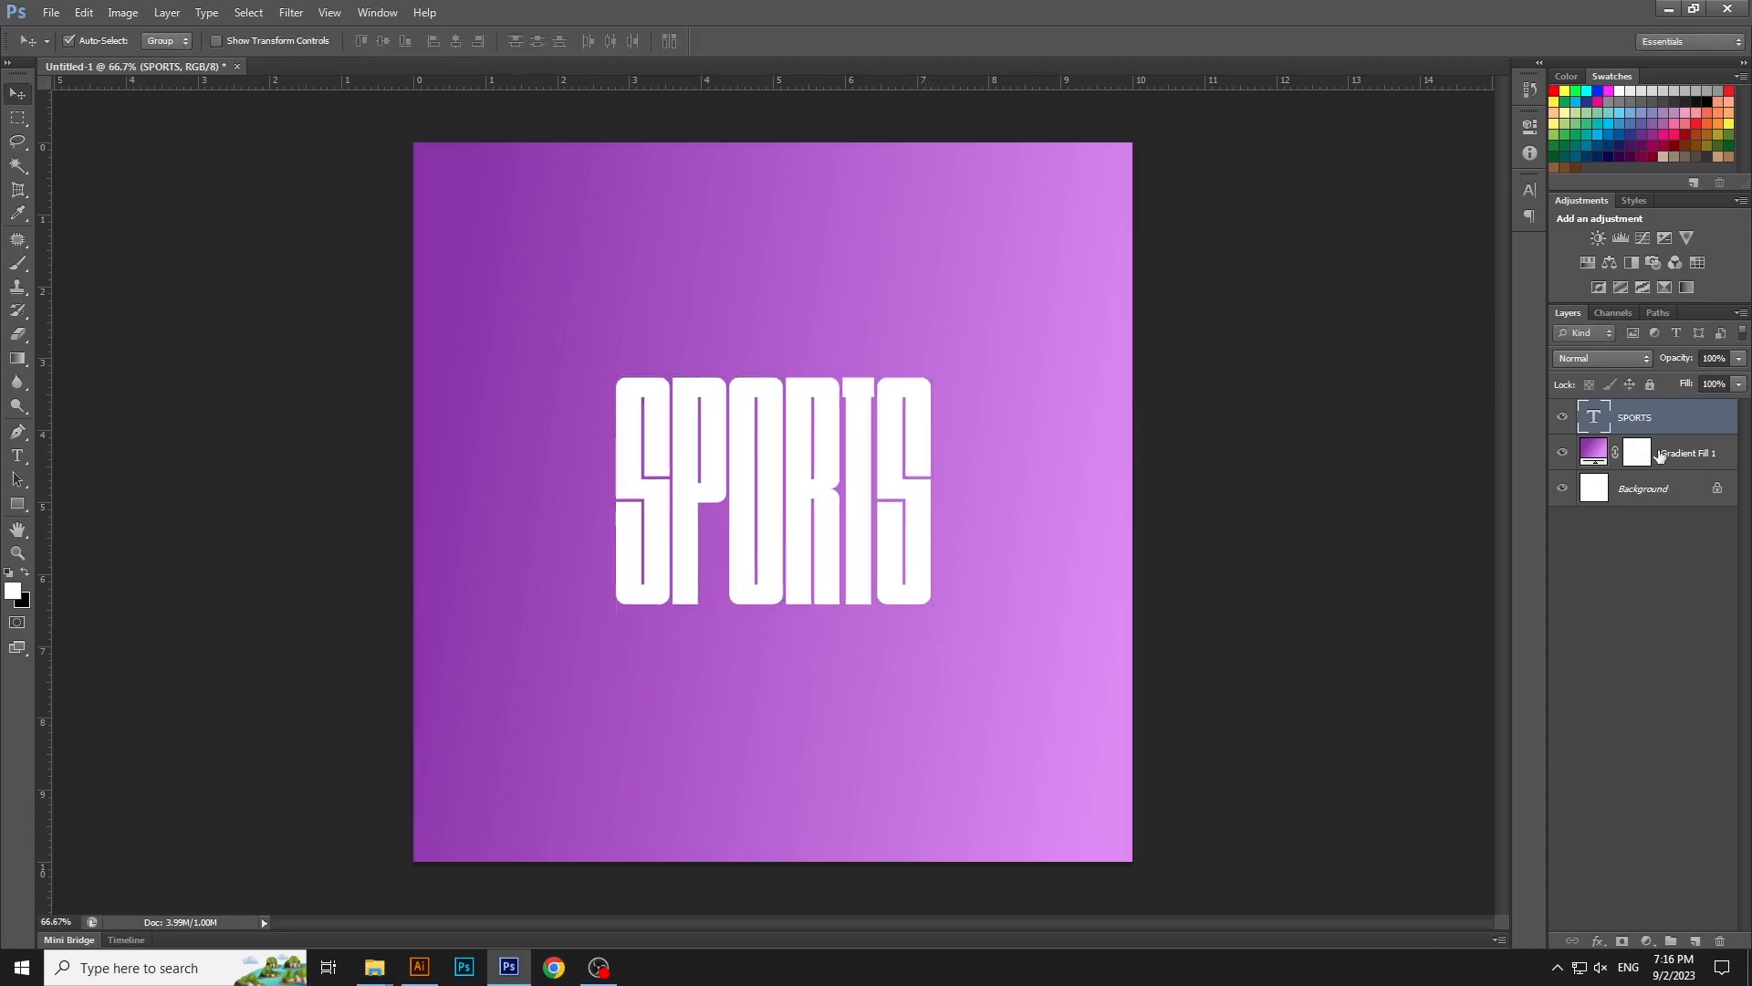
- Convert the SPORTS text layer to a smart object and create a new smart object copy of it
right_click(1690, 413)
left_click(1597, 365)
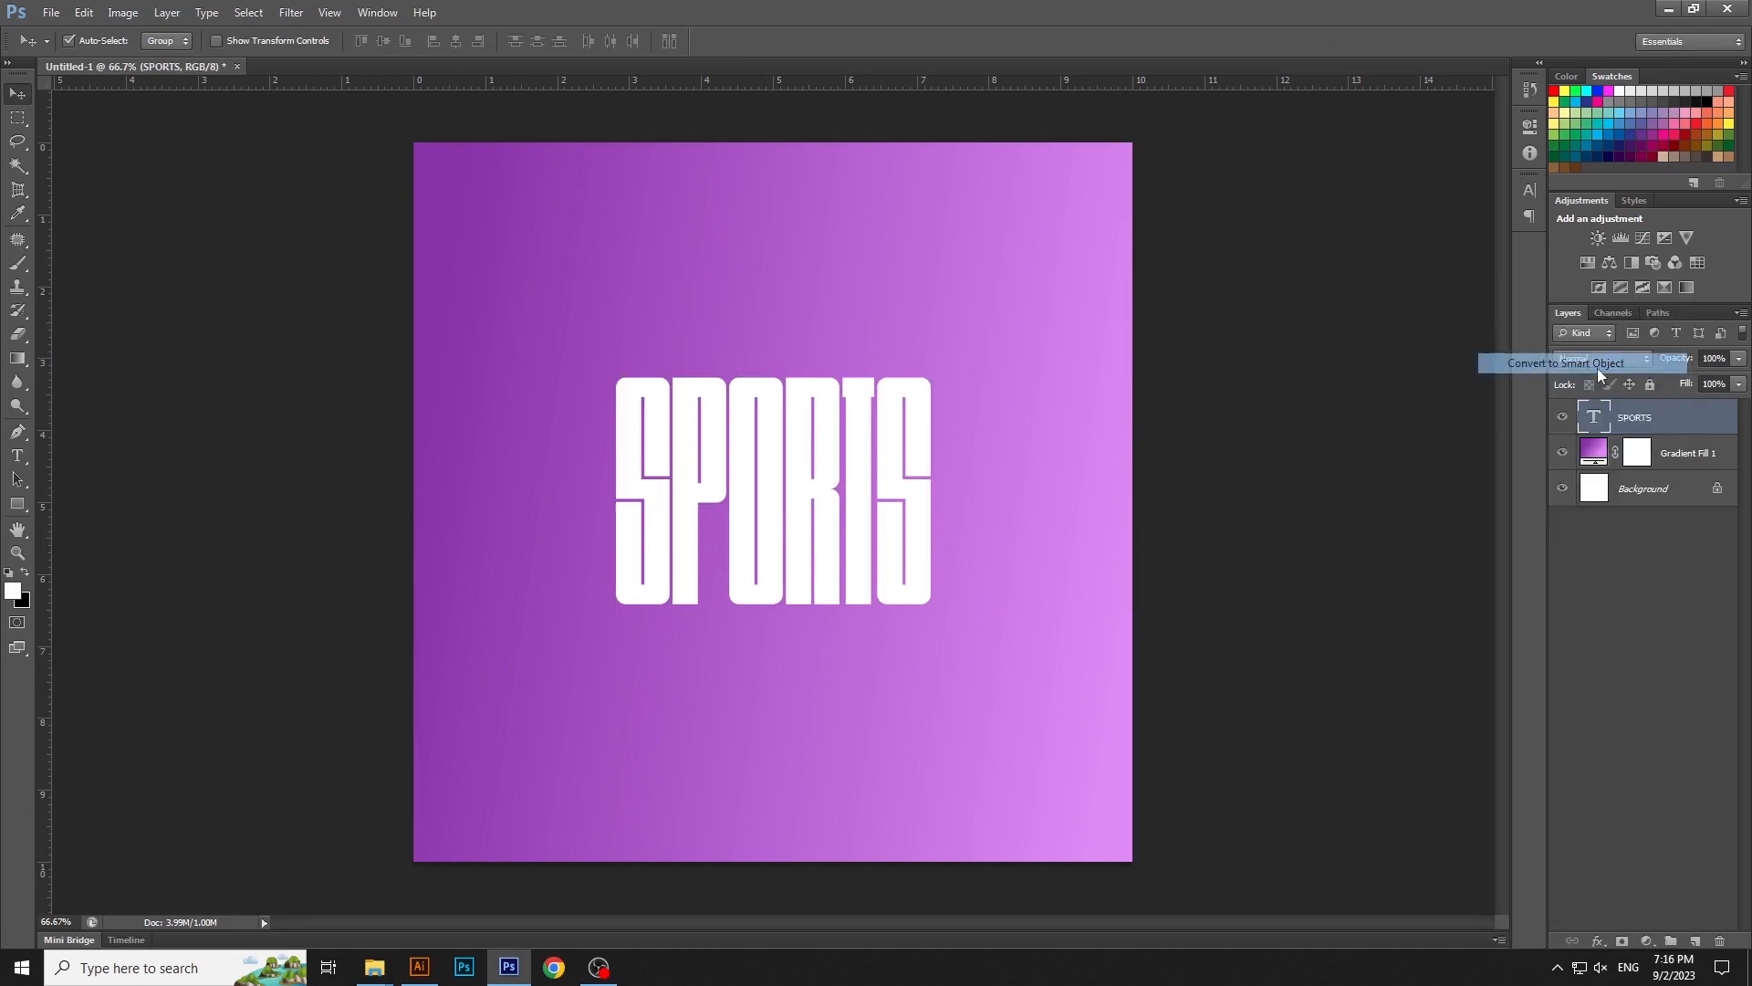
right_click(1673, 424)
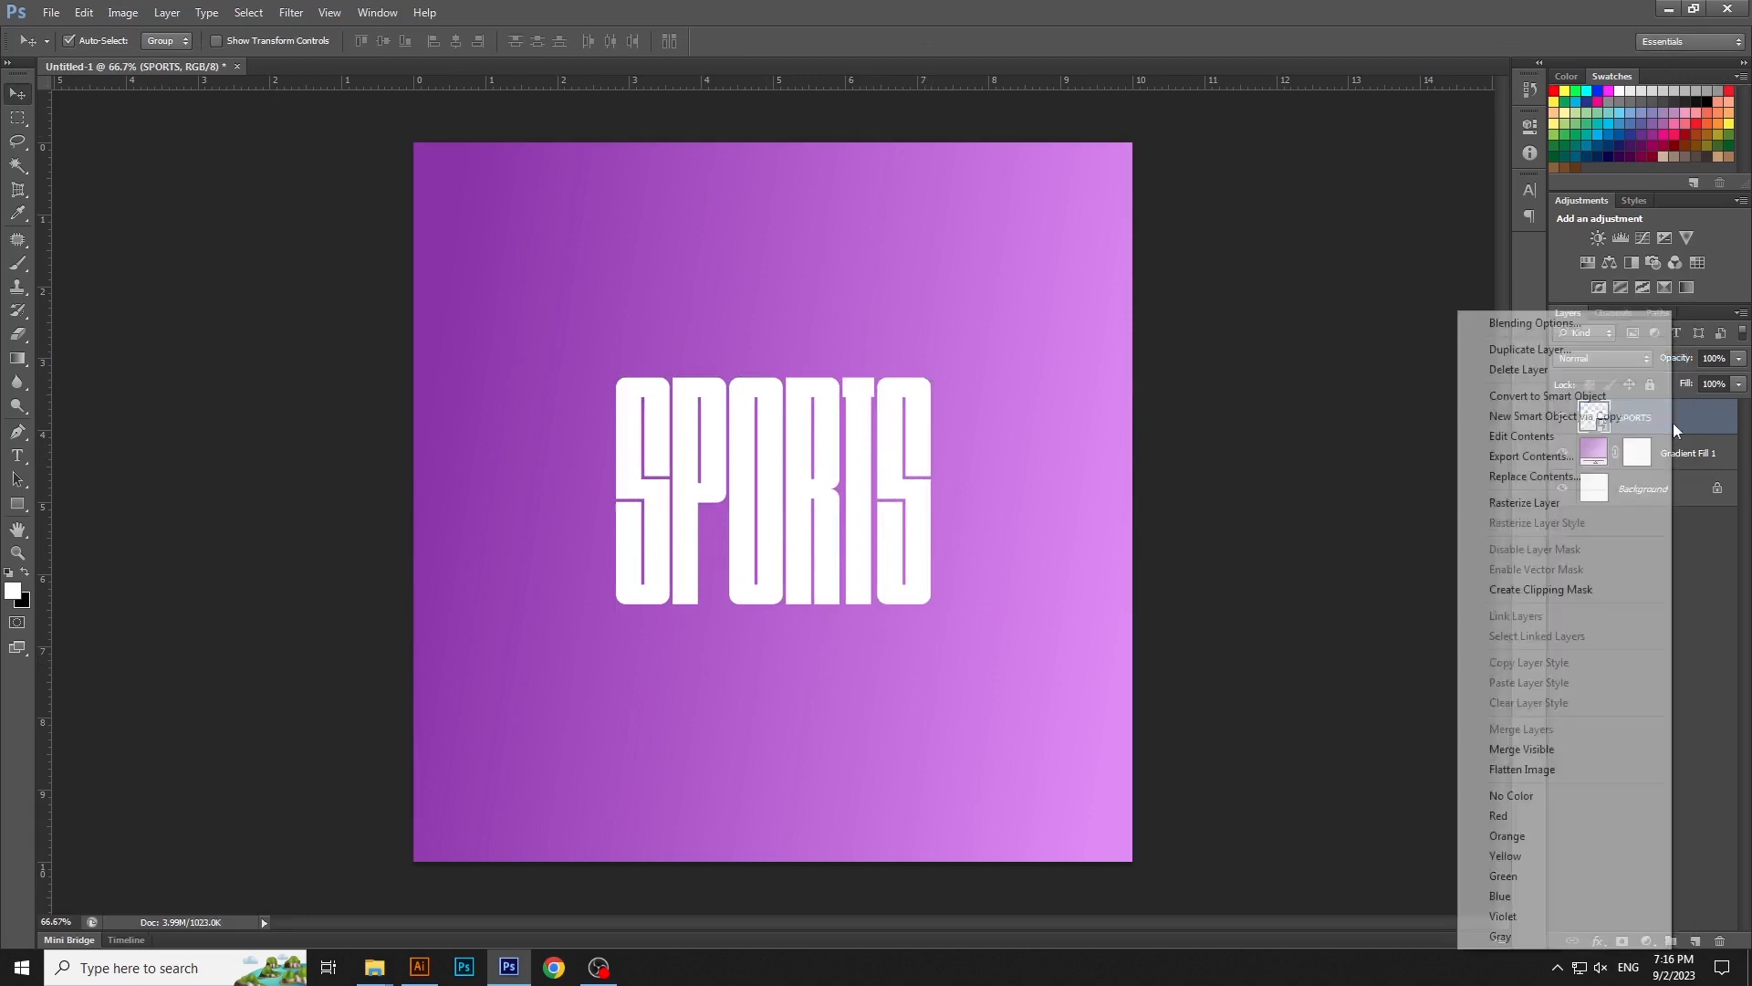
left_click(1613, 415)
- Move the SPORTS copy straight down so it sits directly beneath the original word
key("ctrl+t")
left_click_drag(893, 407, 903, 635)
key("Return")
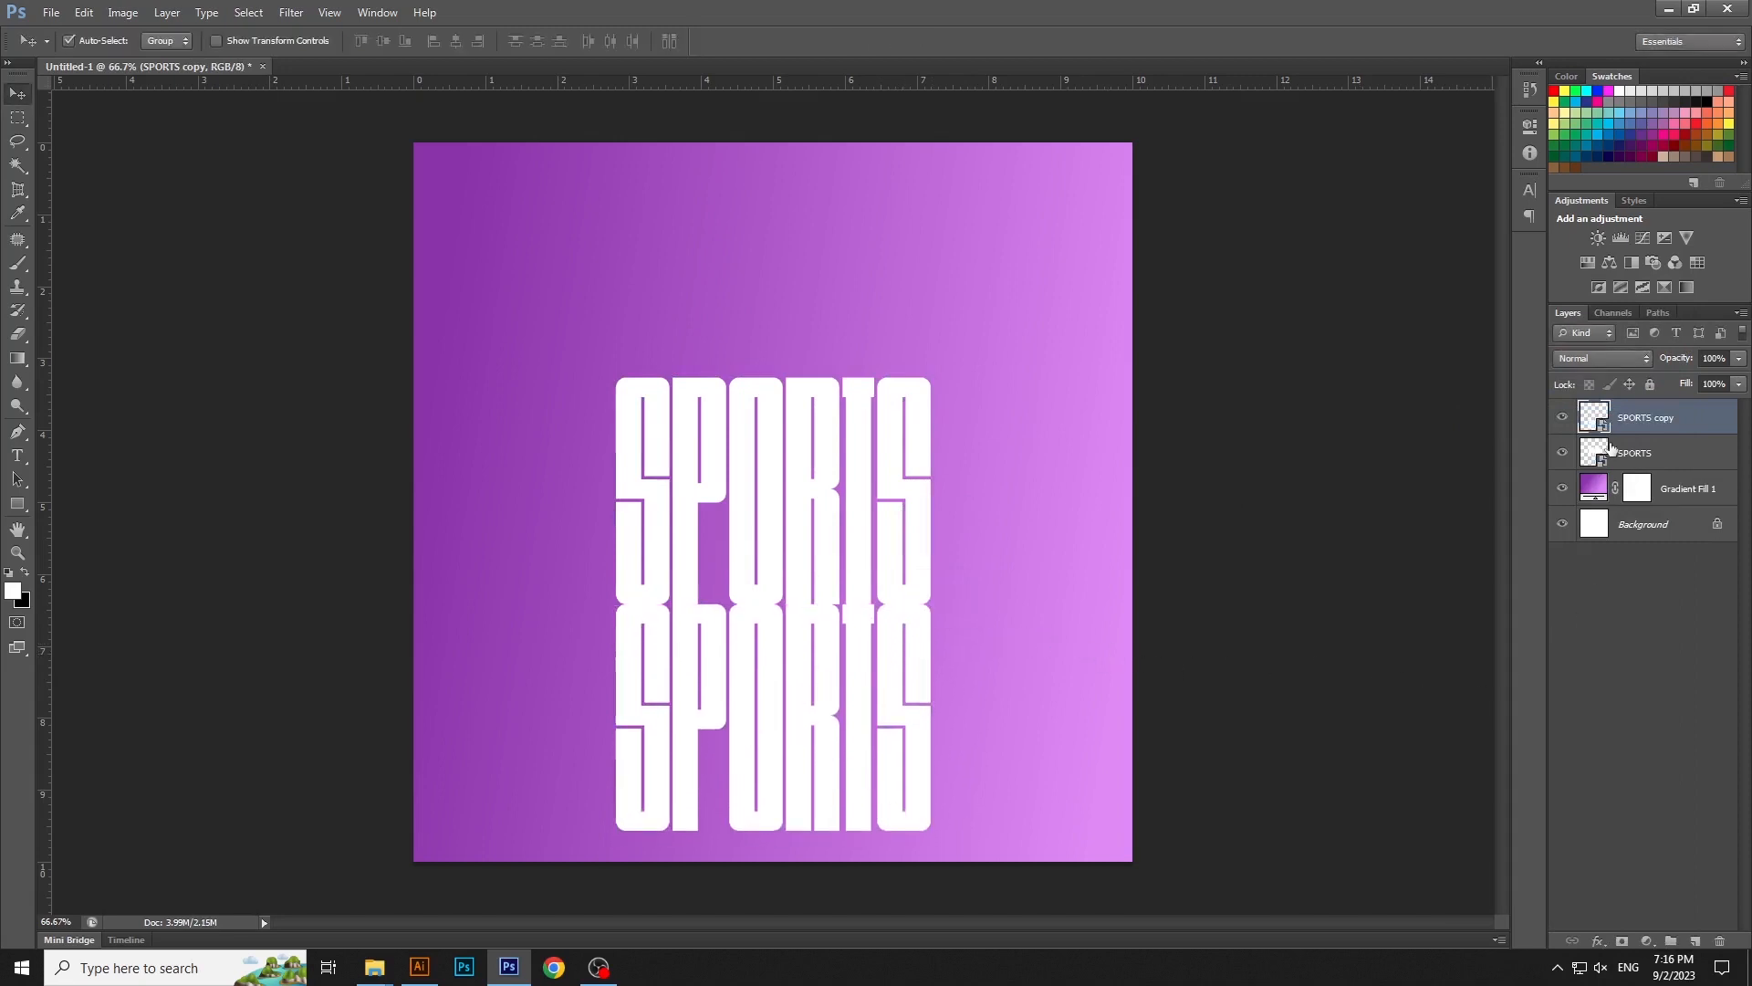
- Apply a Perspective transform to the SPORTS copy, widening its base well past both canvas edges like a cast shadow
key("ctrl+t")
right_click(883, 638)
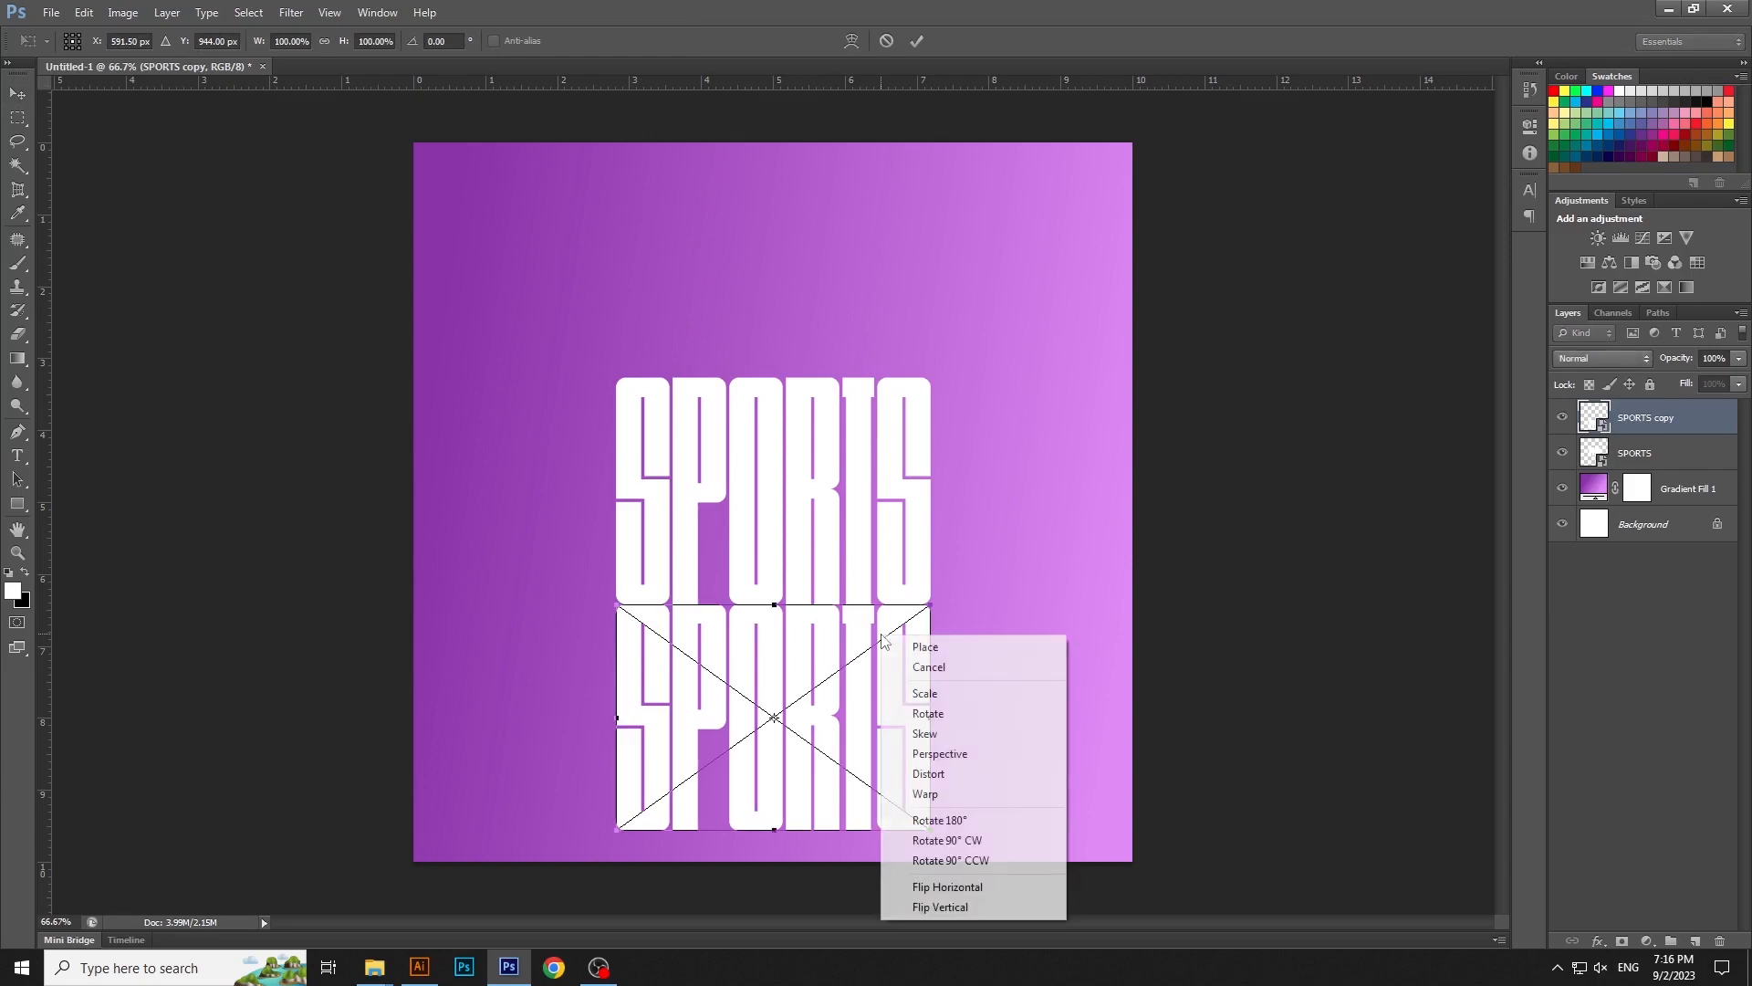
left_click(938, 754)
left_click_drag(930, 830, 1495, 787)
key("Return")
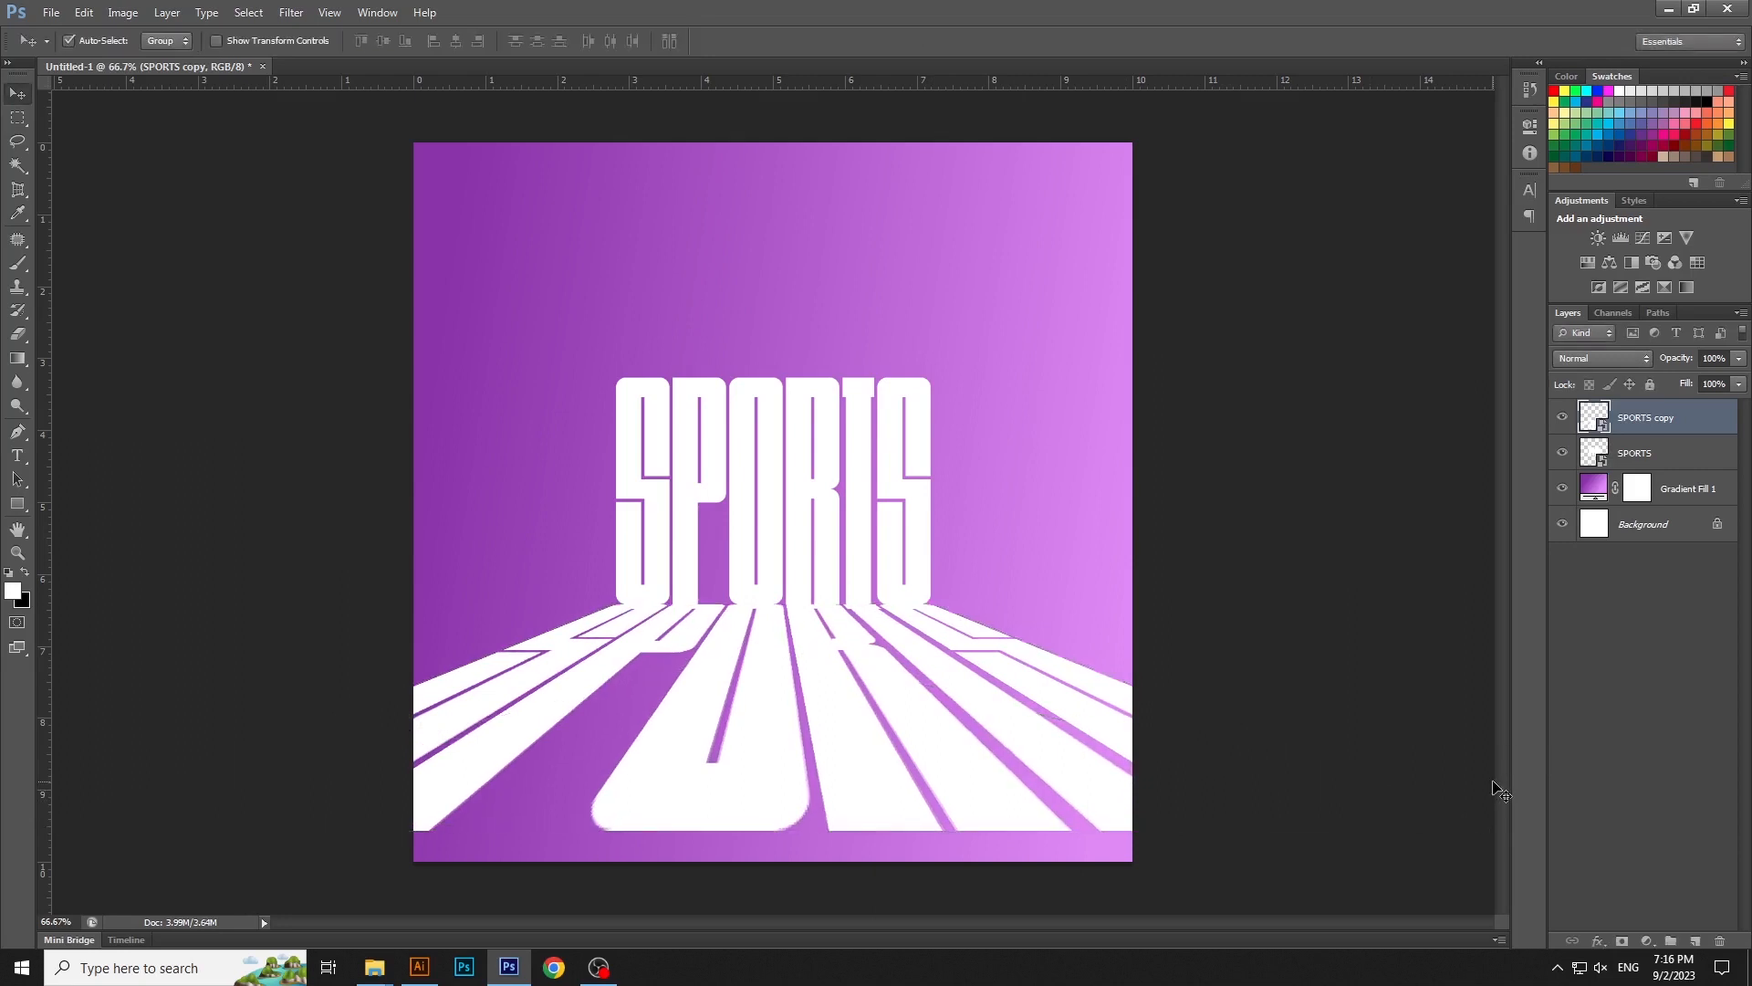
- Add a layer mask to the SPORTS copy and fade out its lower end with a black-to-white linear gradient
left_click(1621, 941)
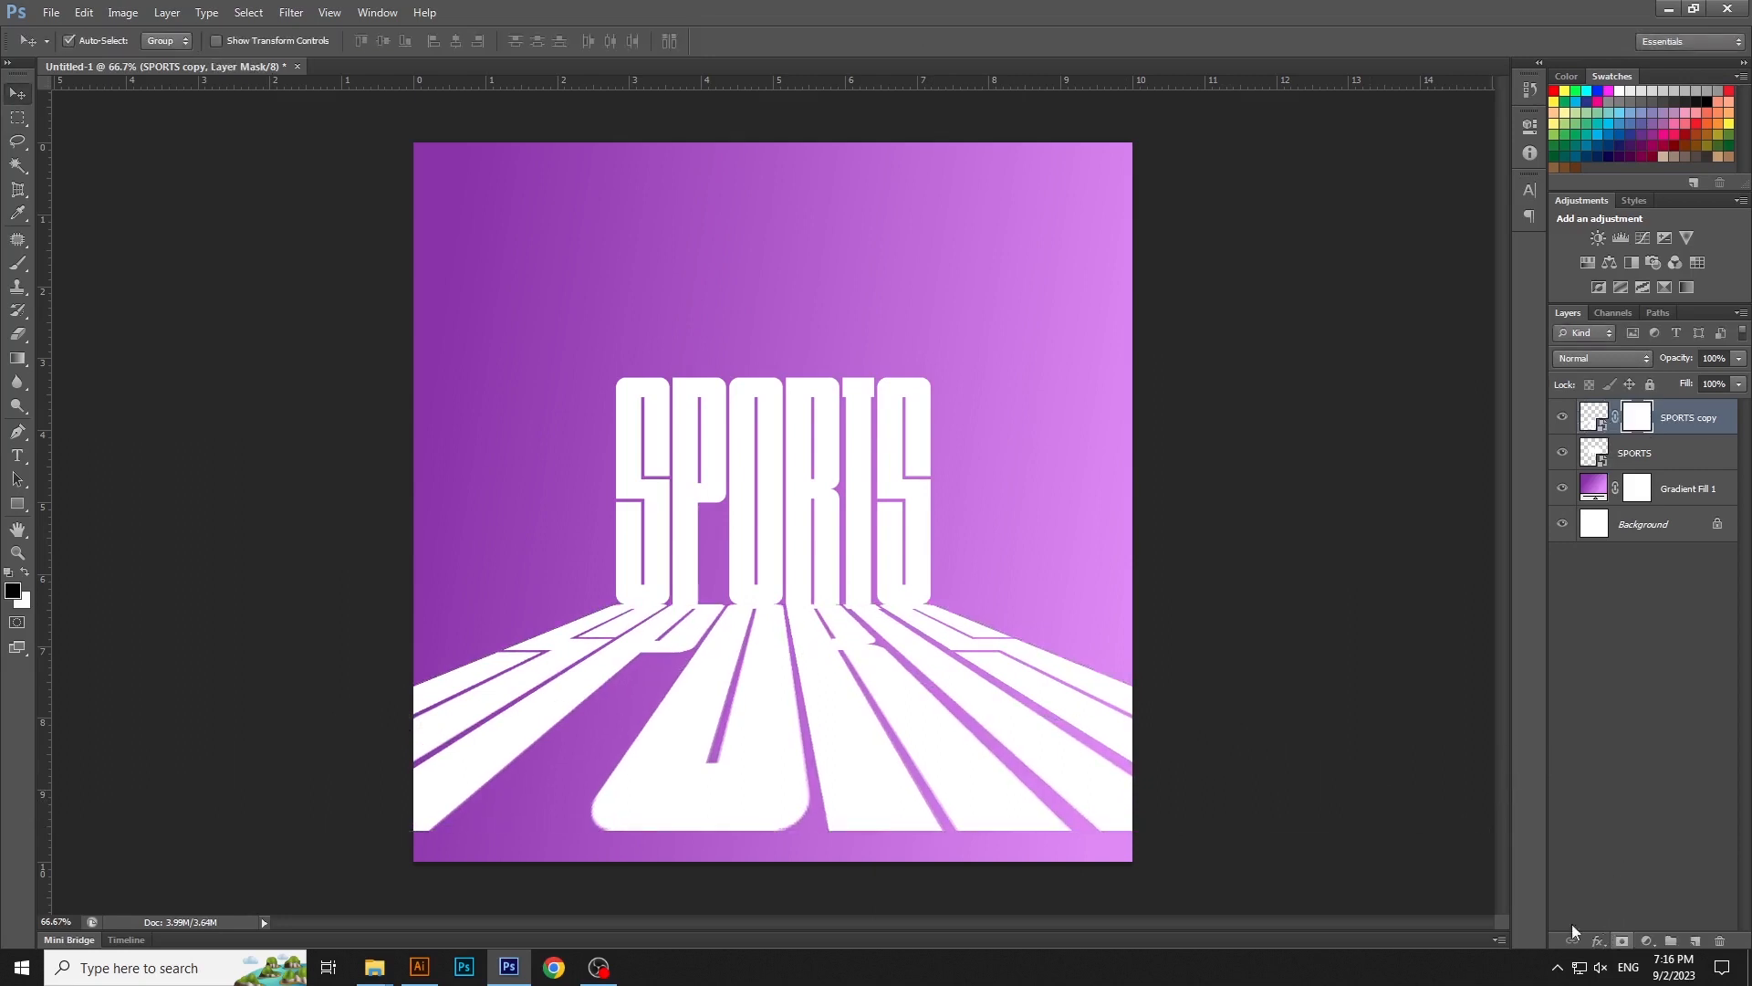
left_click(17, 358)
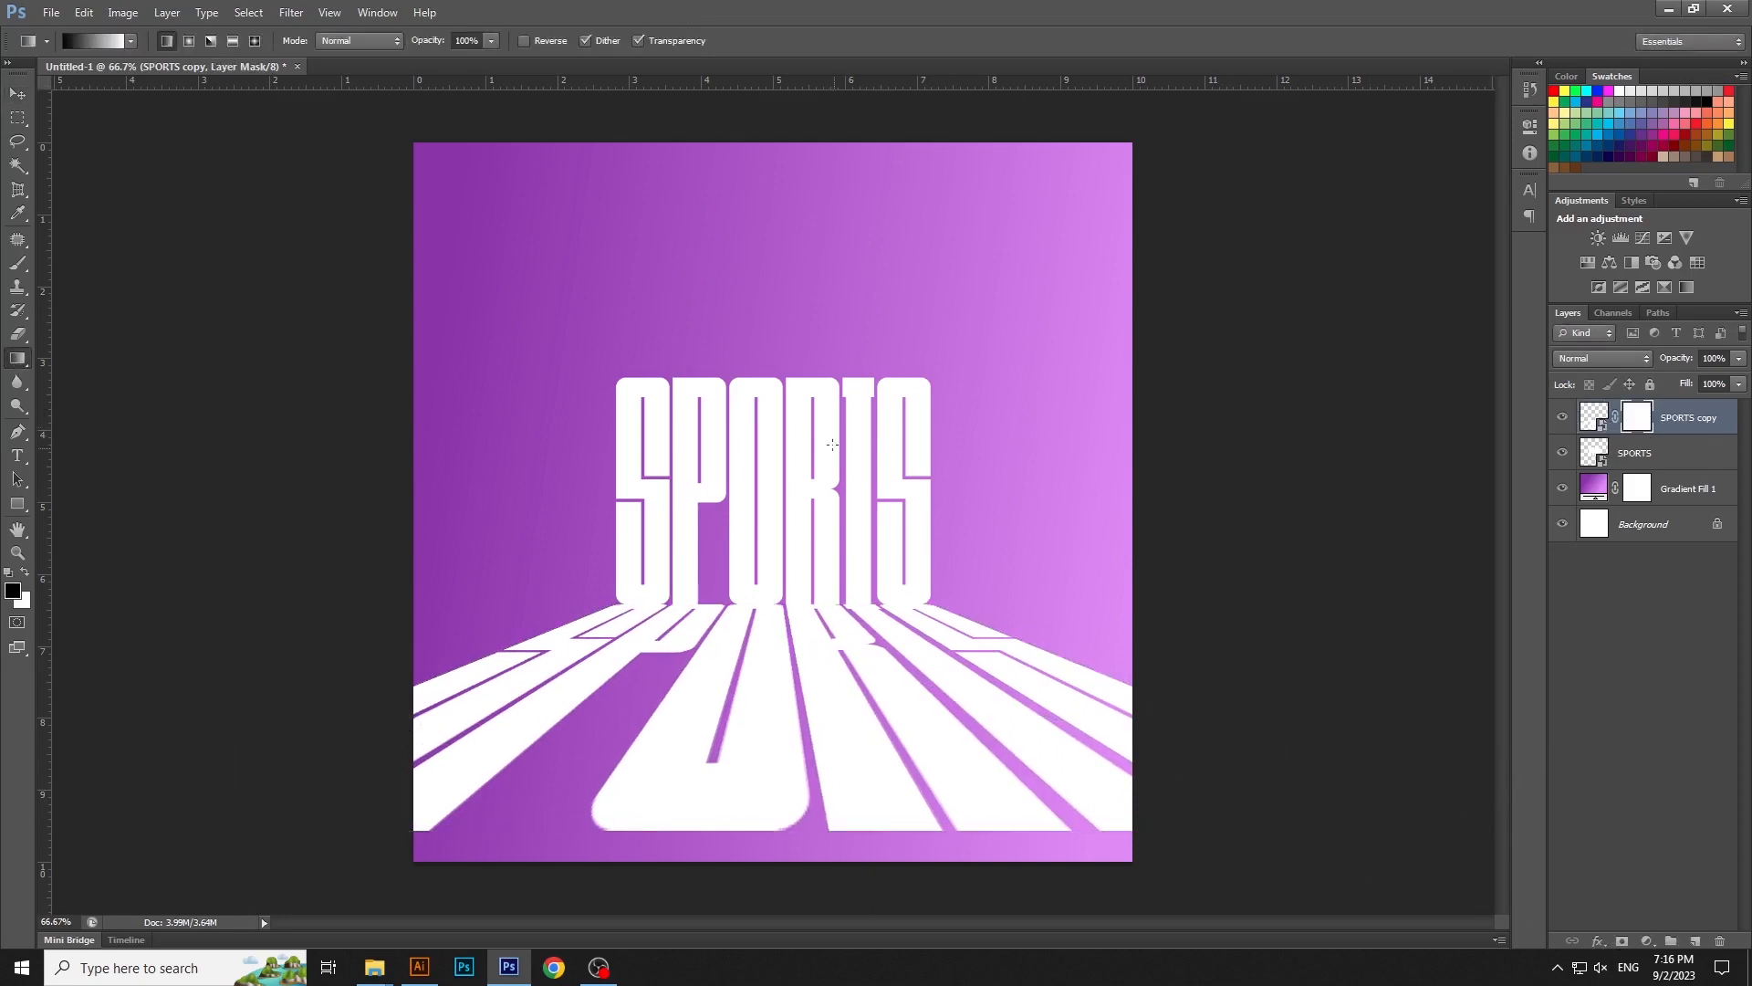
left_click_drag(766, 514, 761, 519)
left_click(108, 41)
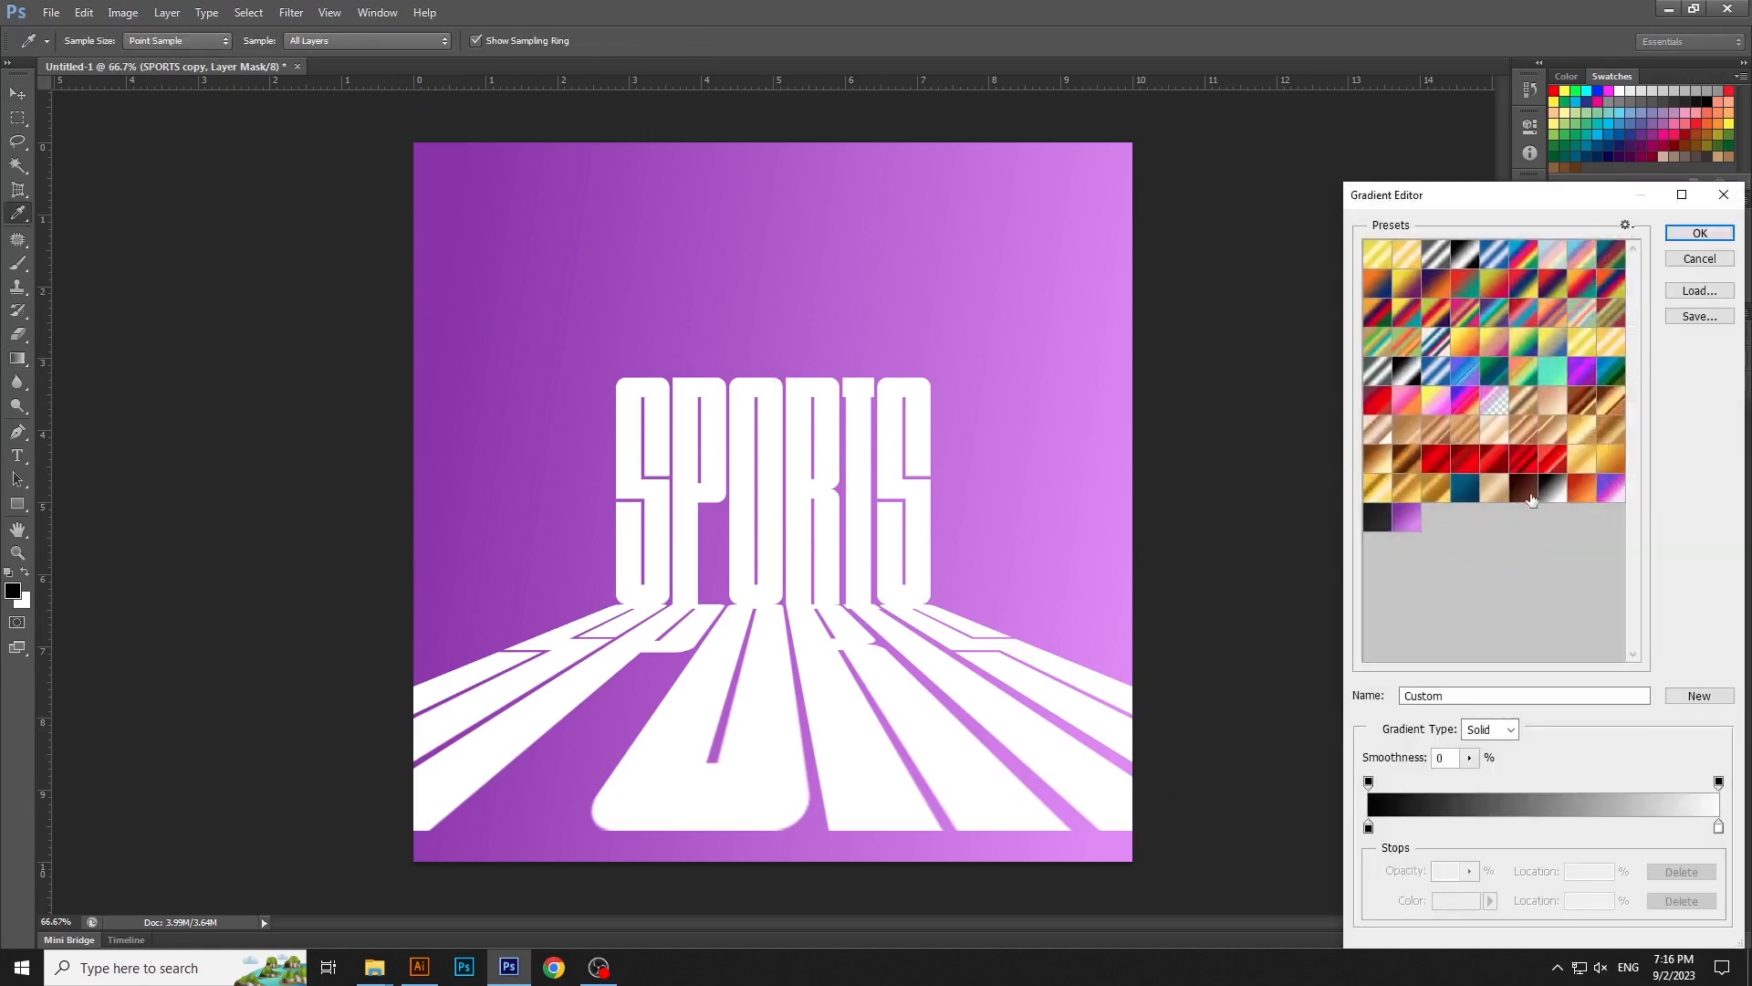
left_click(1697, 234)
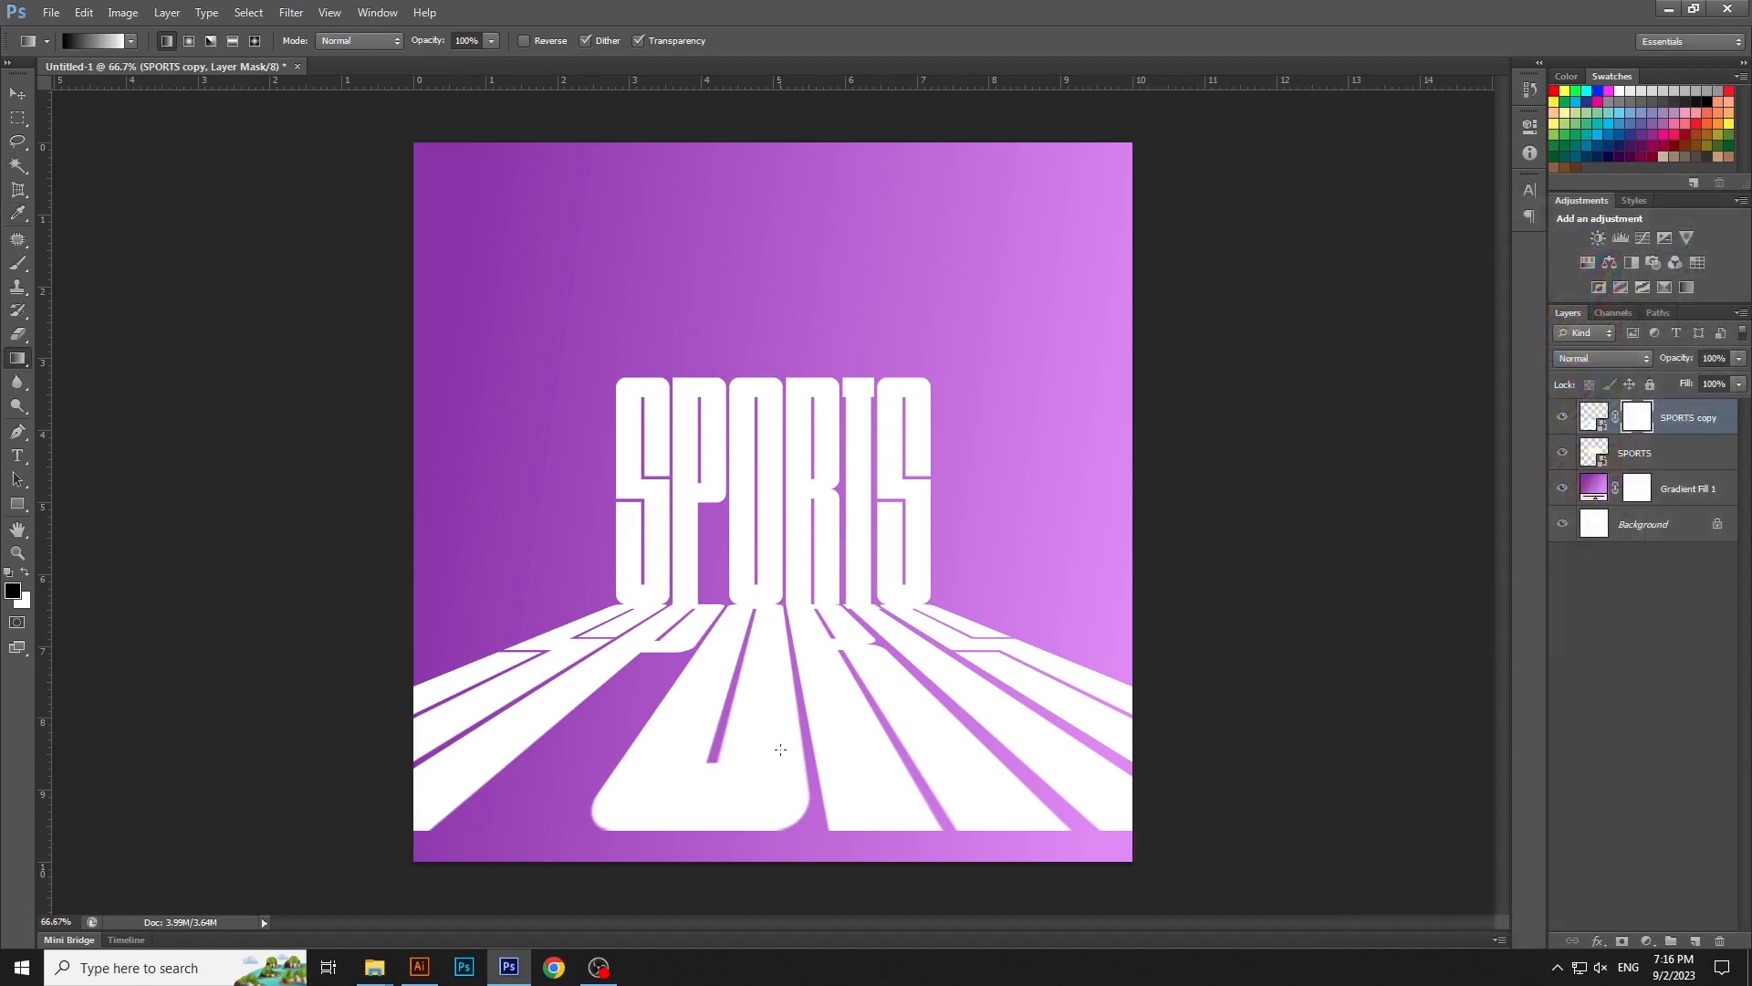
left_click_drag(787, 631, 795, 573)
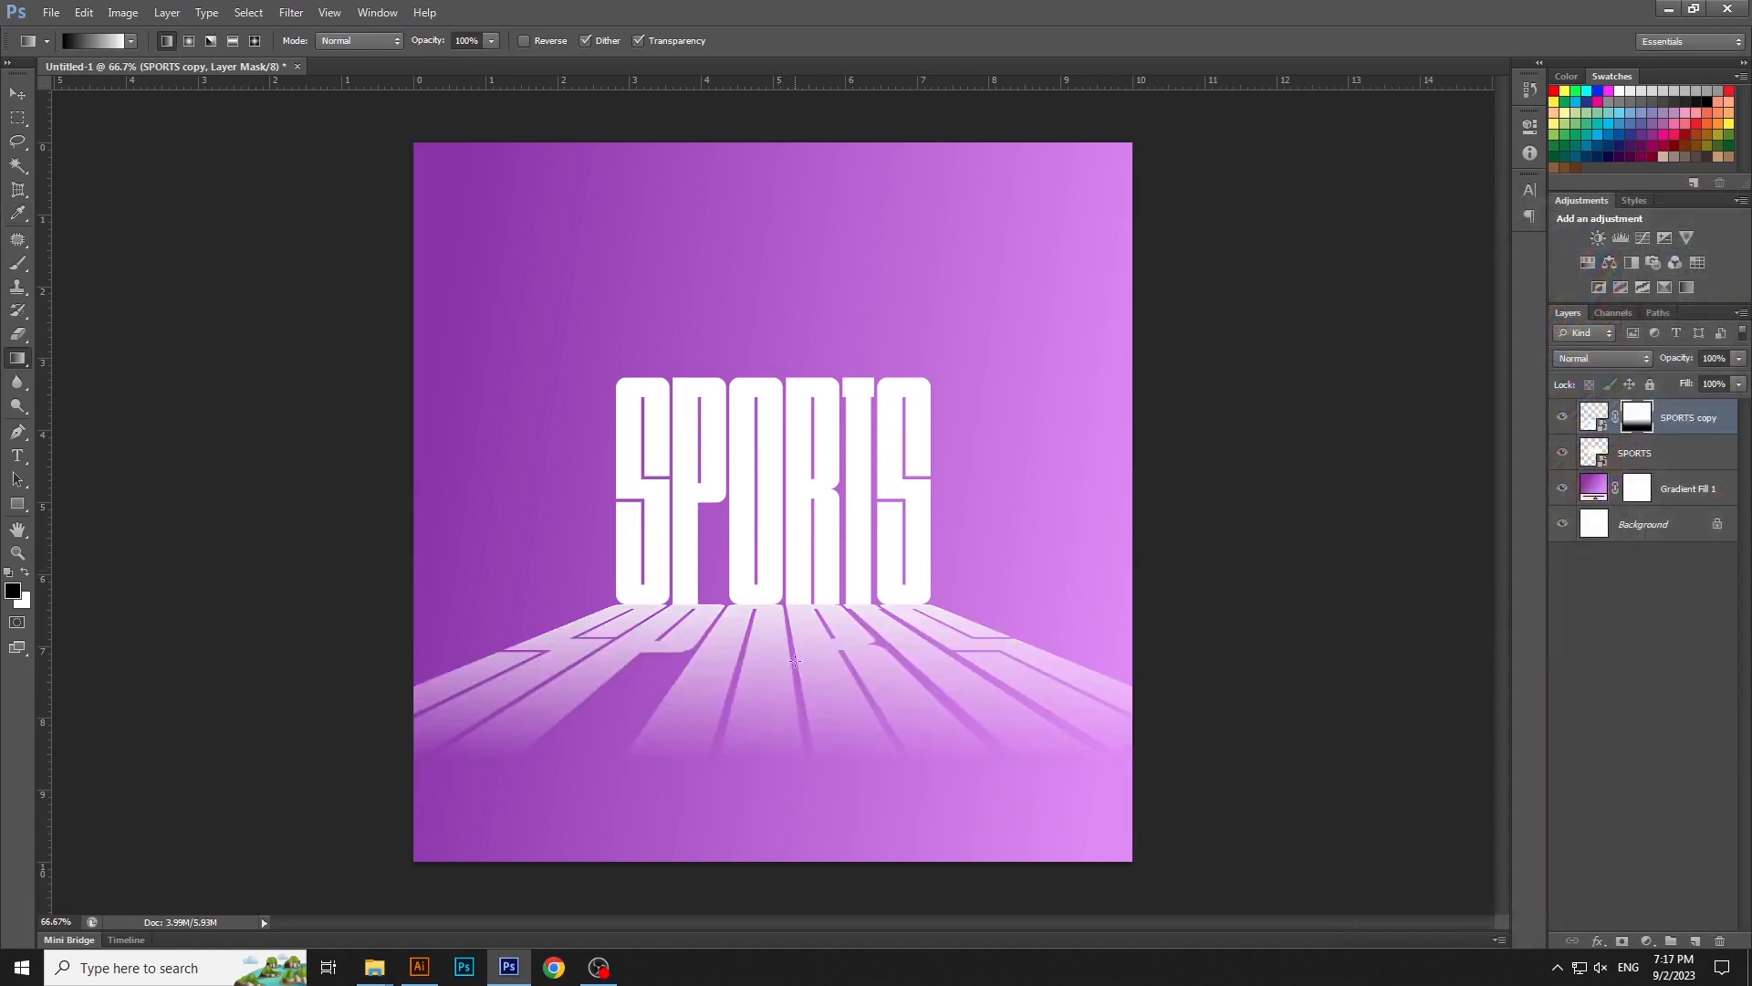
key("ctrl+z")
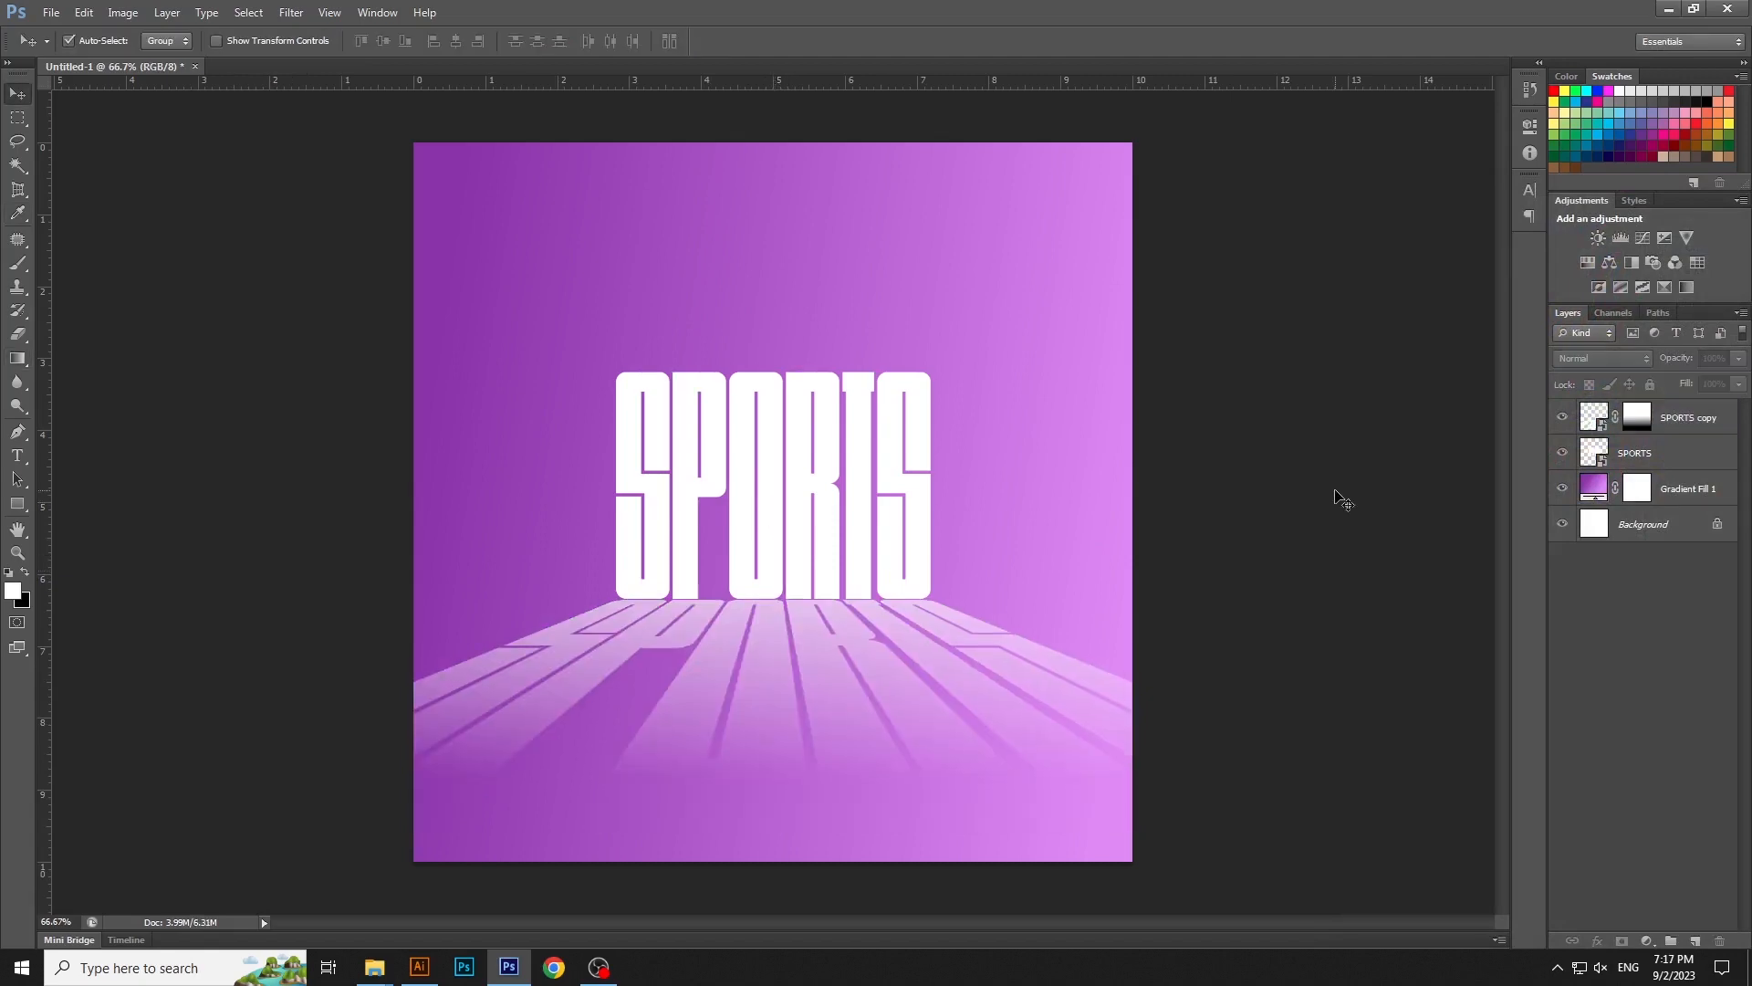
- Open pexels-pixabay-235922.psd from New folder (2) in Downloads and convert the runner's Layer 1 to a smart object
key("super+e")
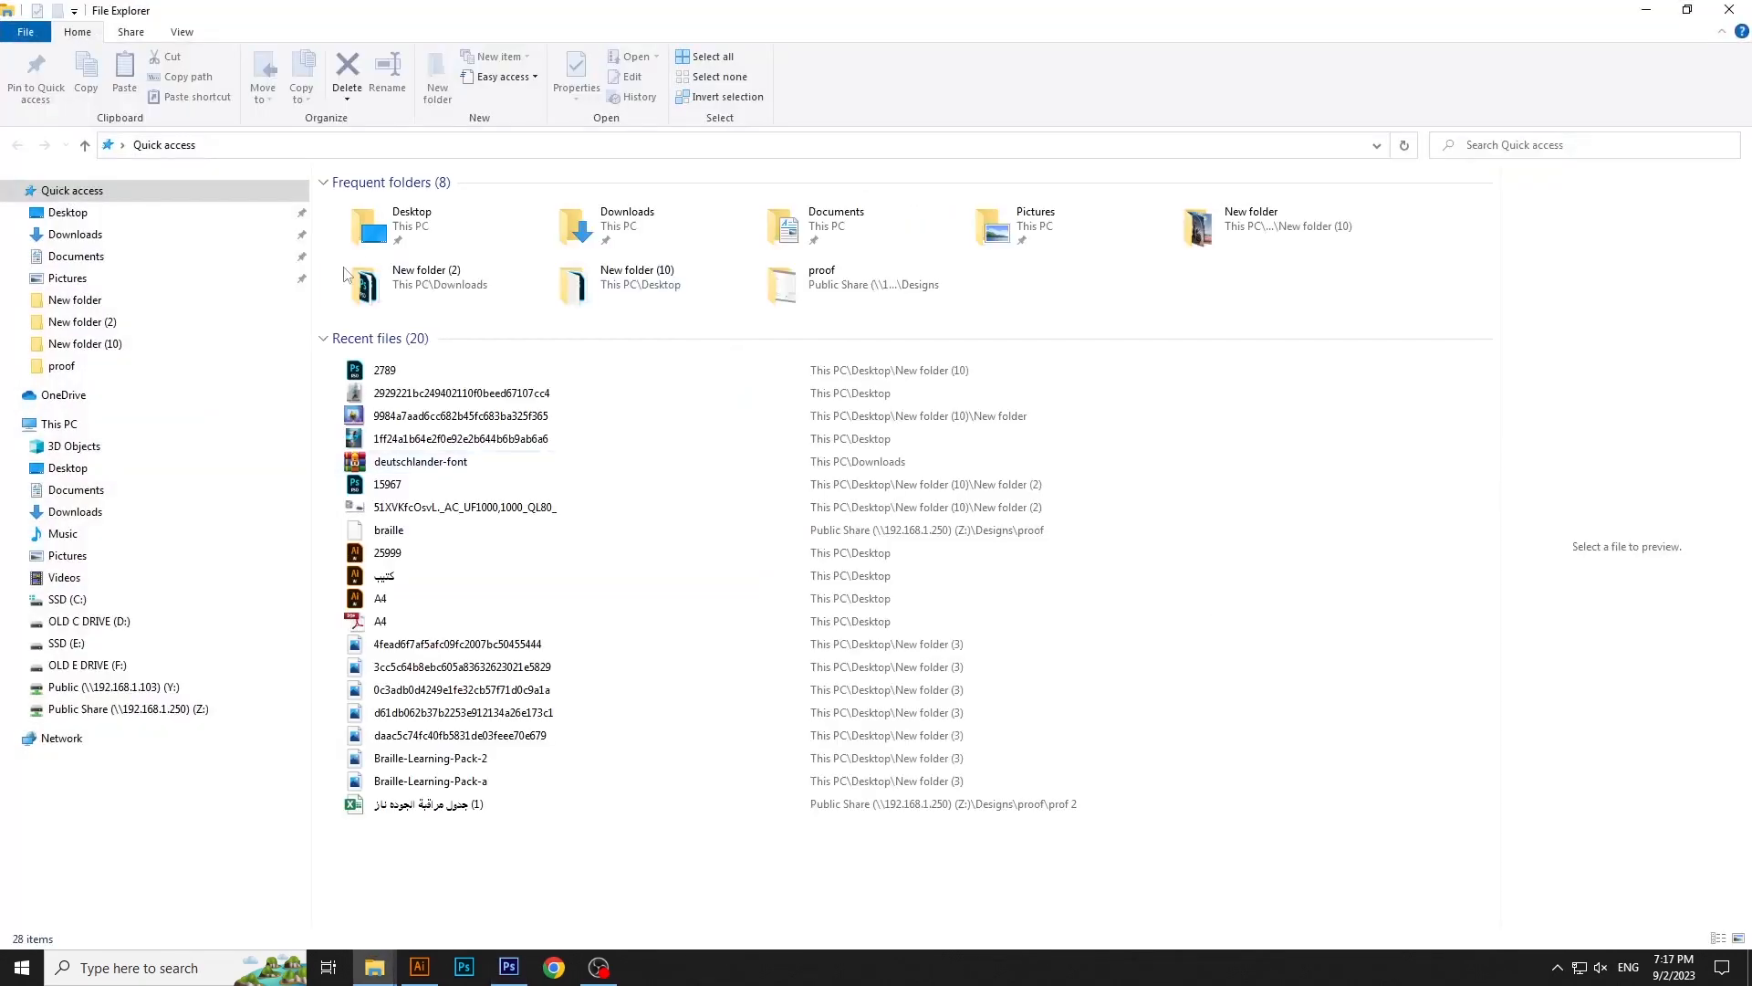
left_click(156, 236)
double_click(650, 260)
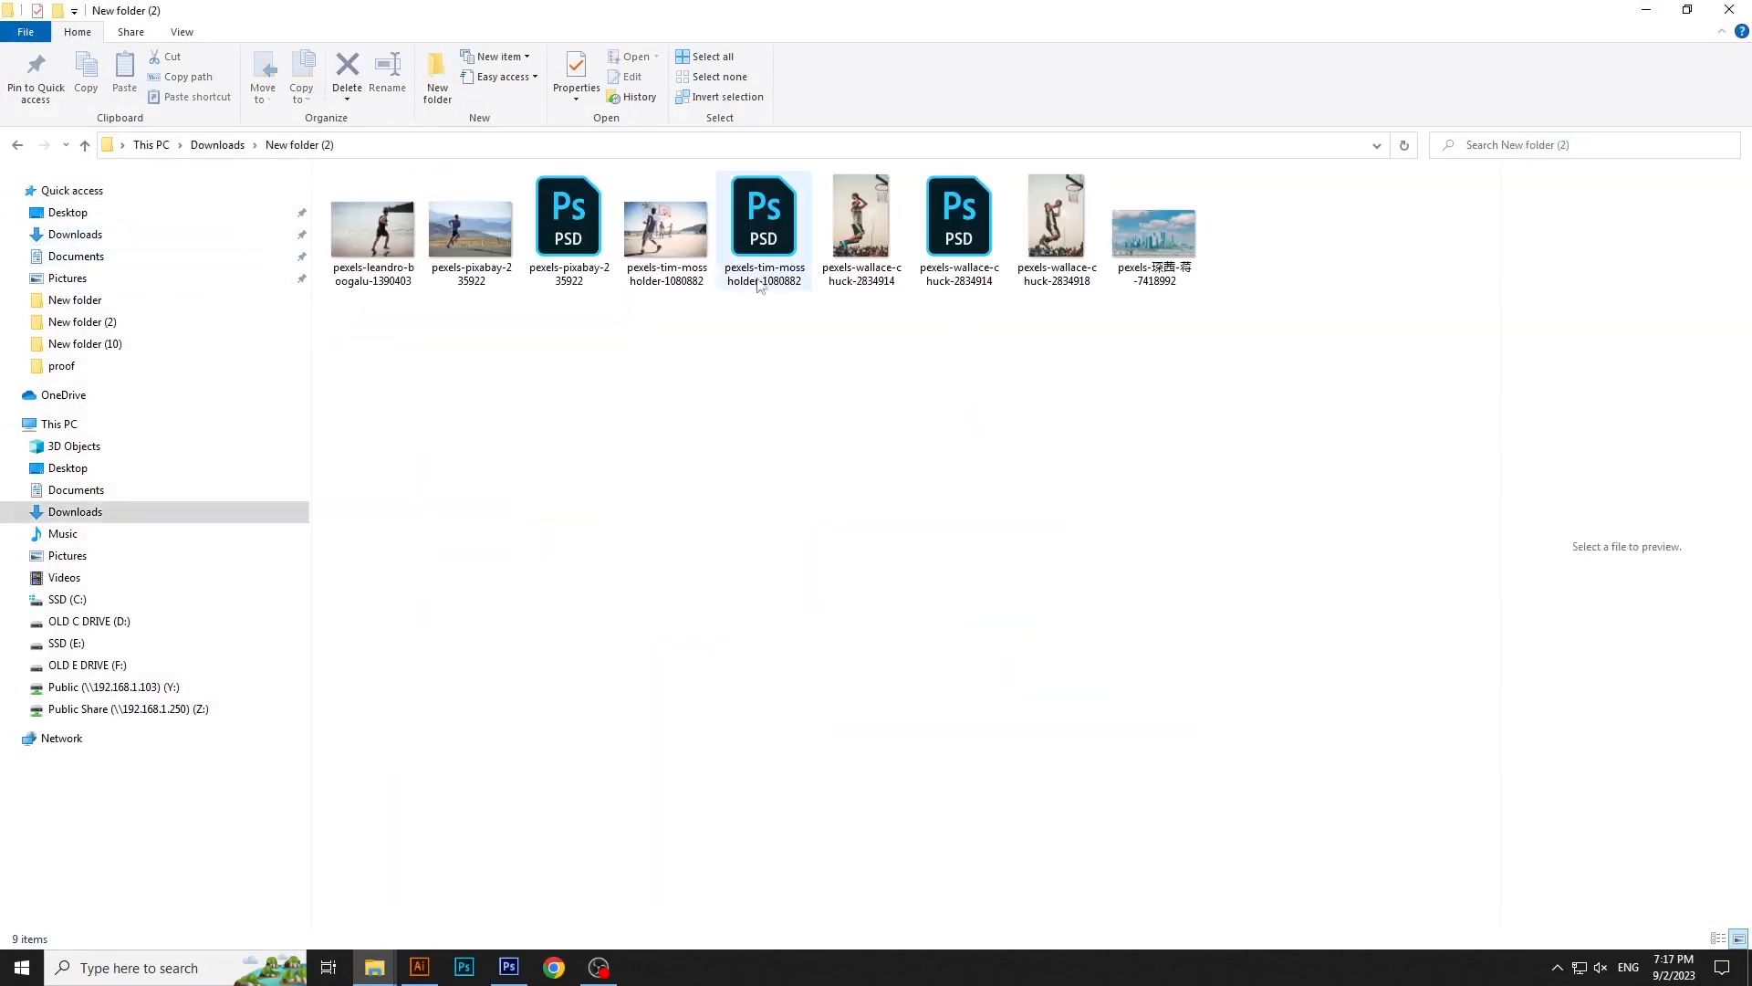
double_click(581, 251)
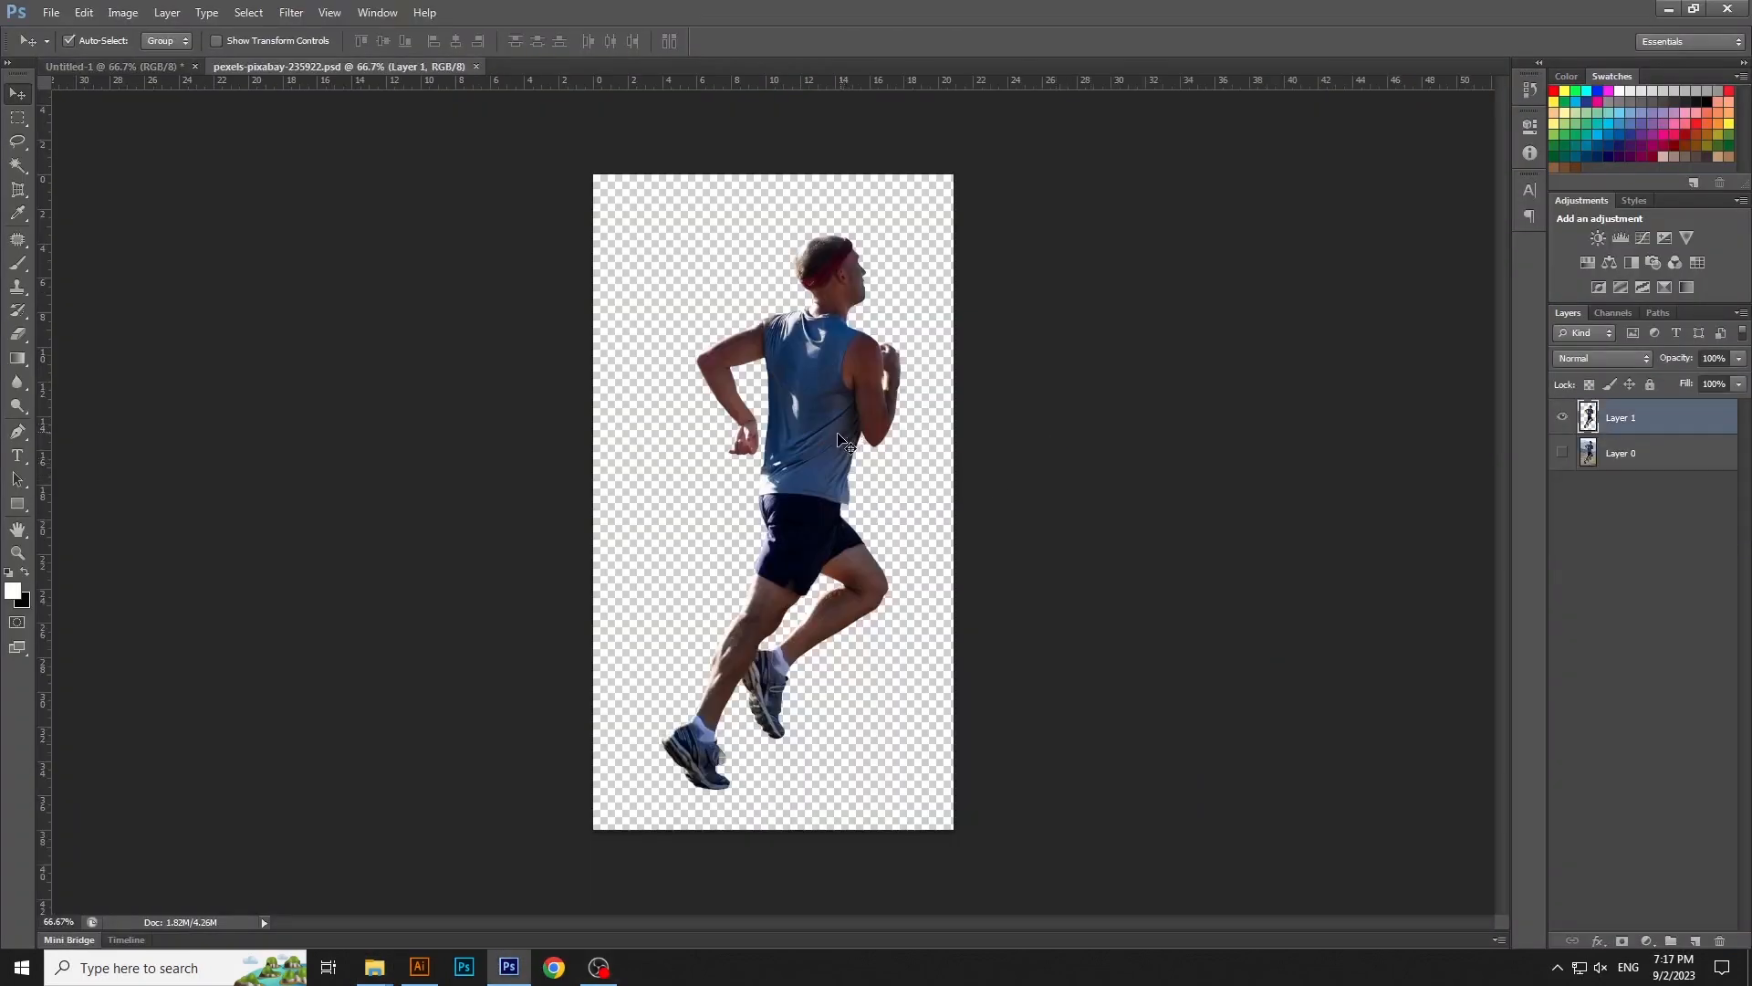
right_click(1650, 418)
left_click(1596, 431)
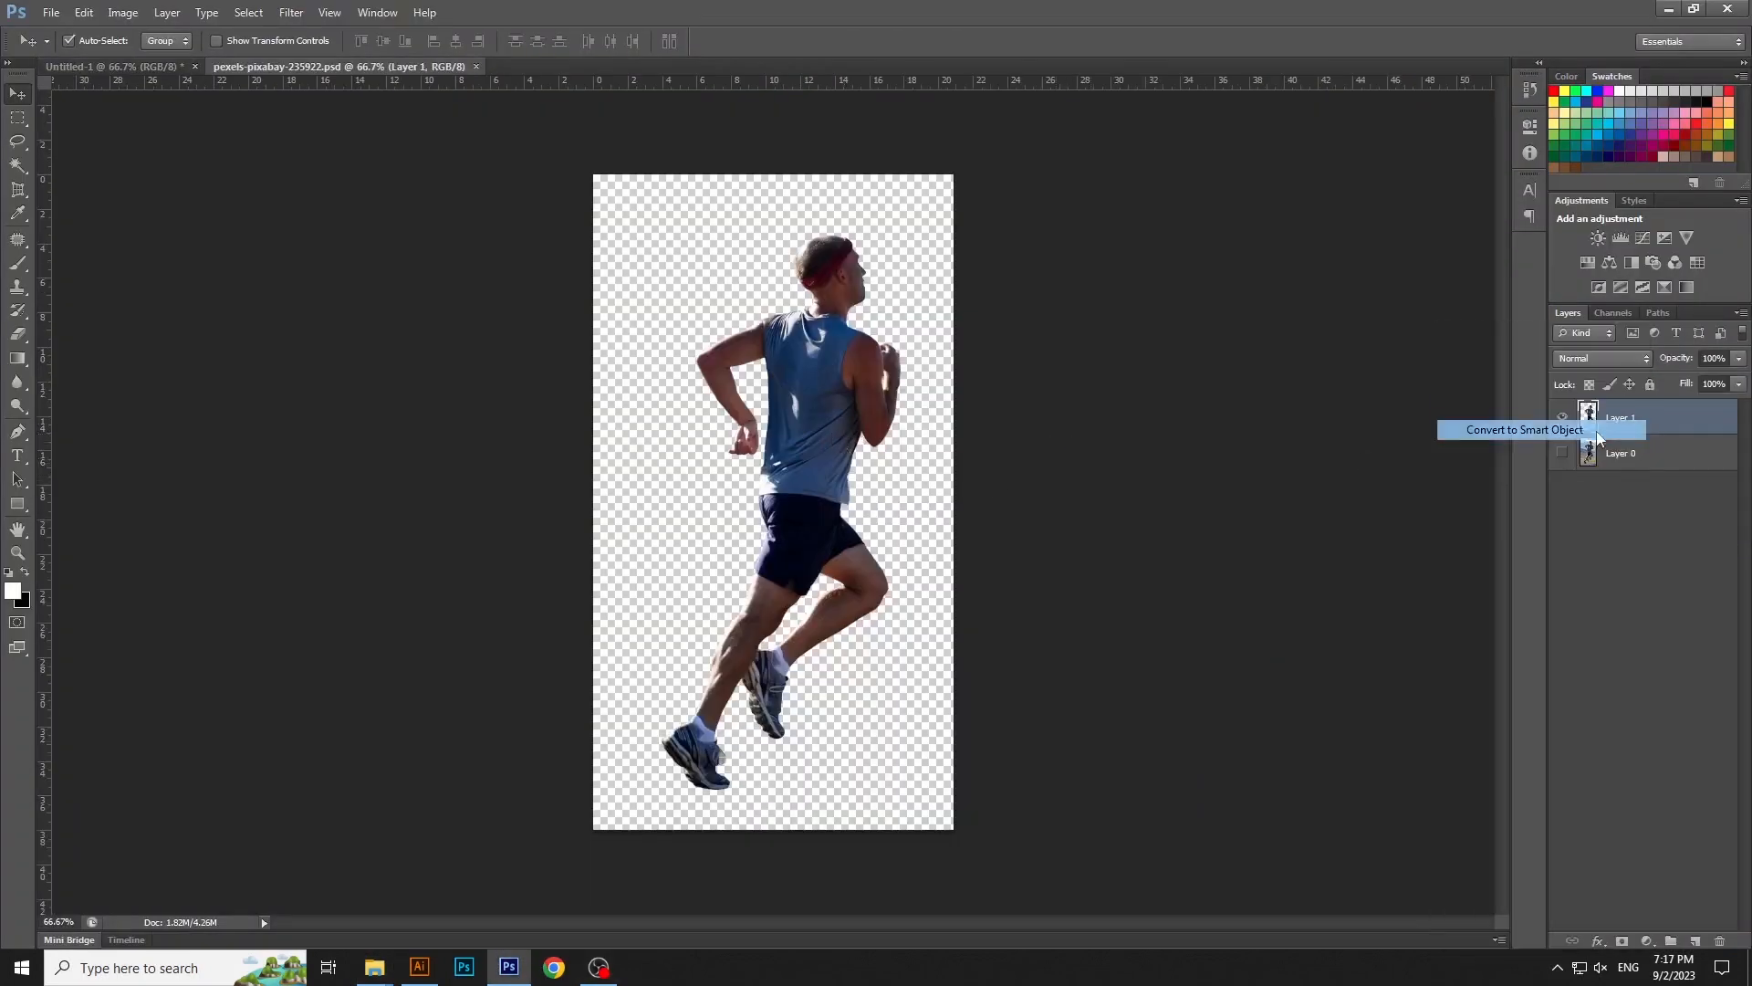
- Bring the runner smart object into the Untitled-1 poster and scale it down to about 14%, standing in front of SPORTS
mouse_move(911, 371)
left_mouse_down()
mouse_move(205, 119)
mouse_move(114, 66)
mouse_move(266, 203)
mouse_move(927, 588)
mouse_move(935, 394)
left_mouse_up()
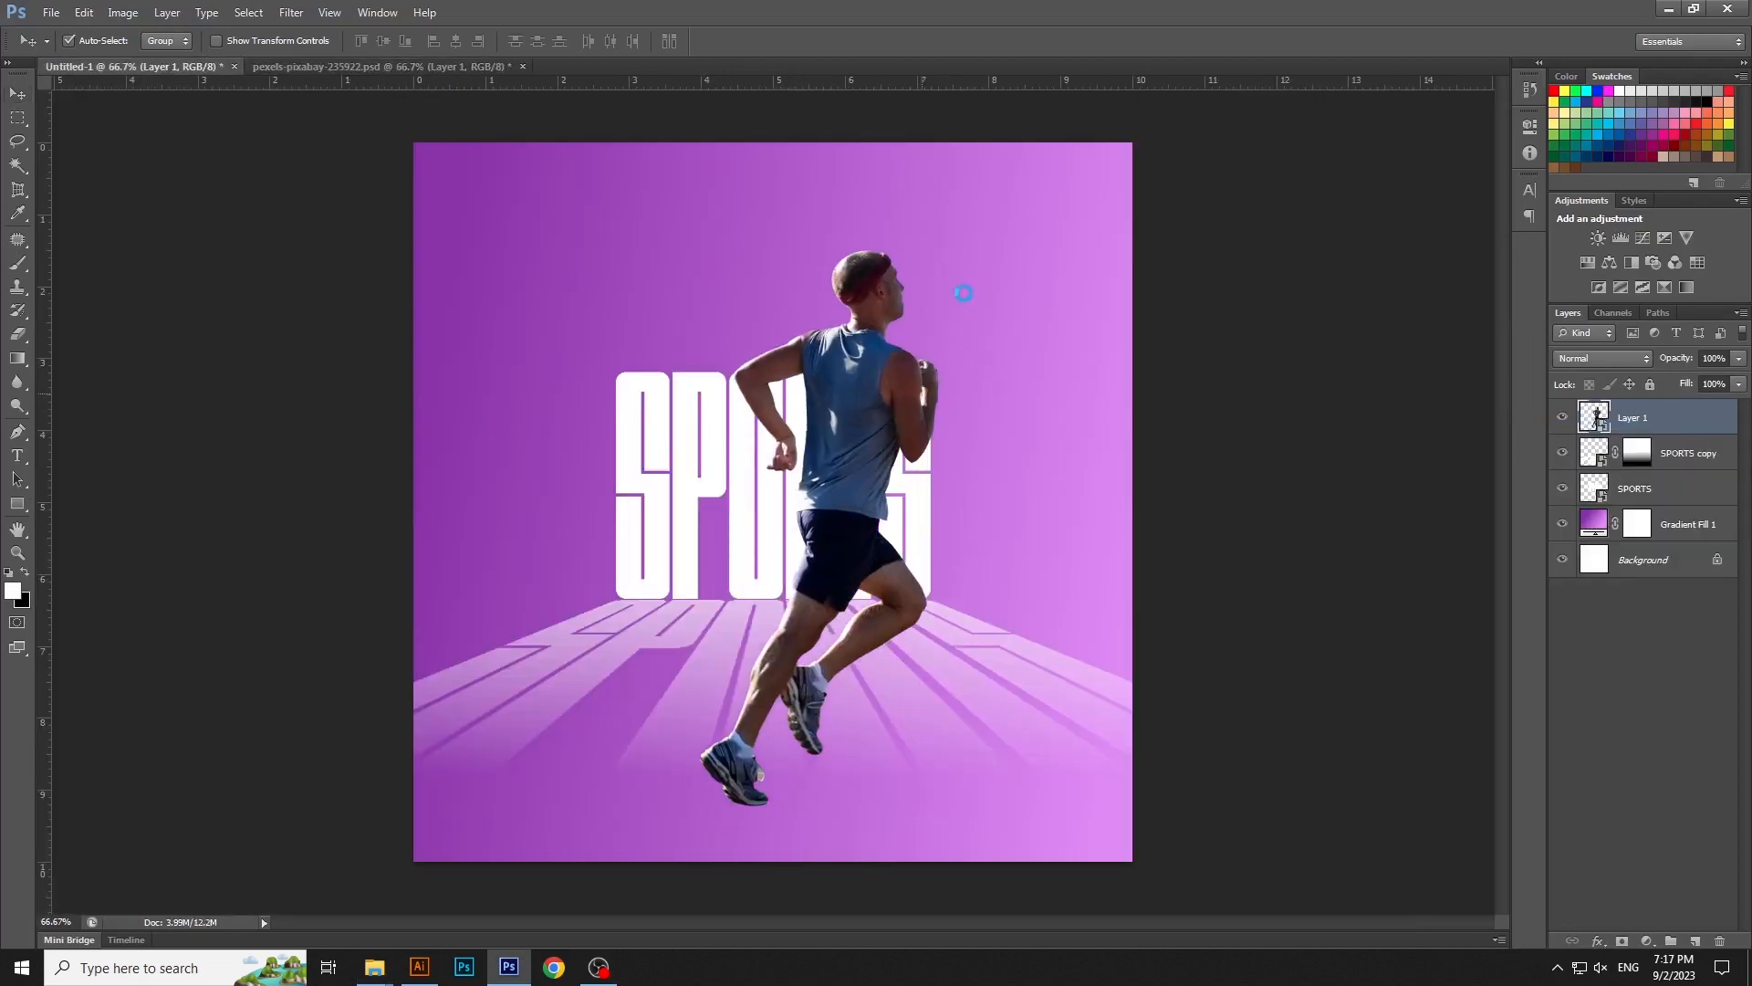
key("ctrl+t")
left_click_drag(939, 250, 890, 368)
left_click_drag(860, 449, 858, 493)
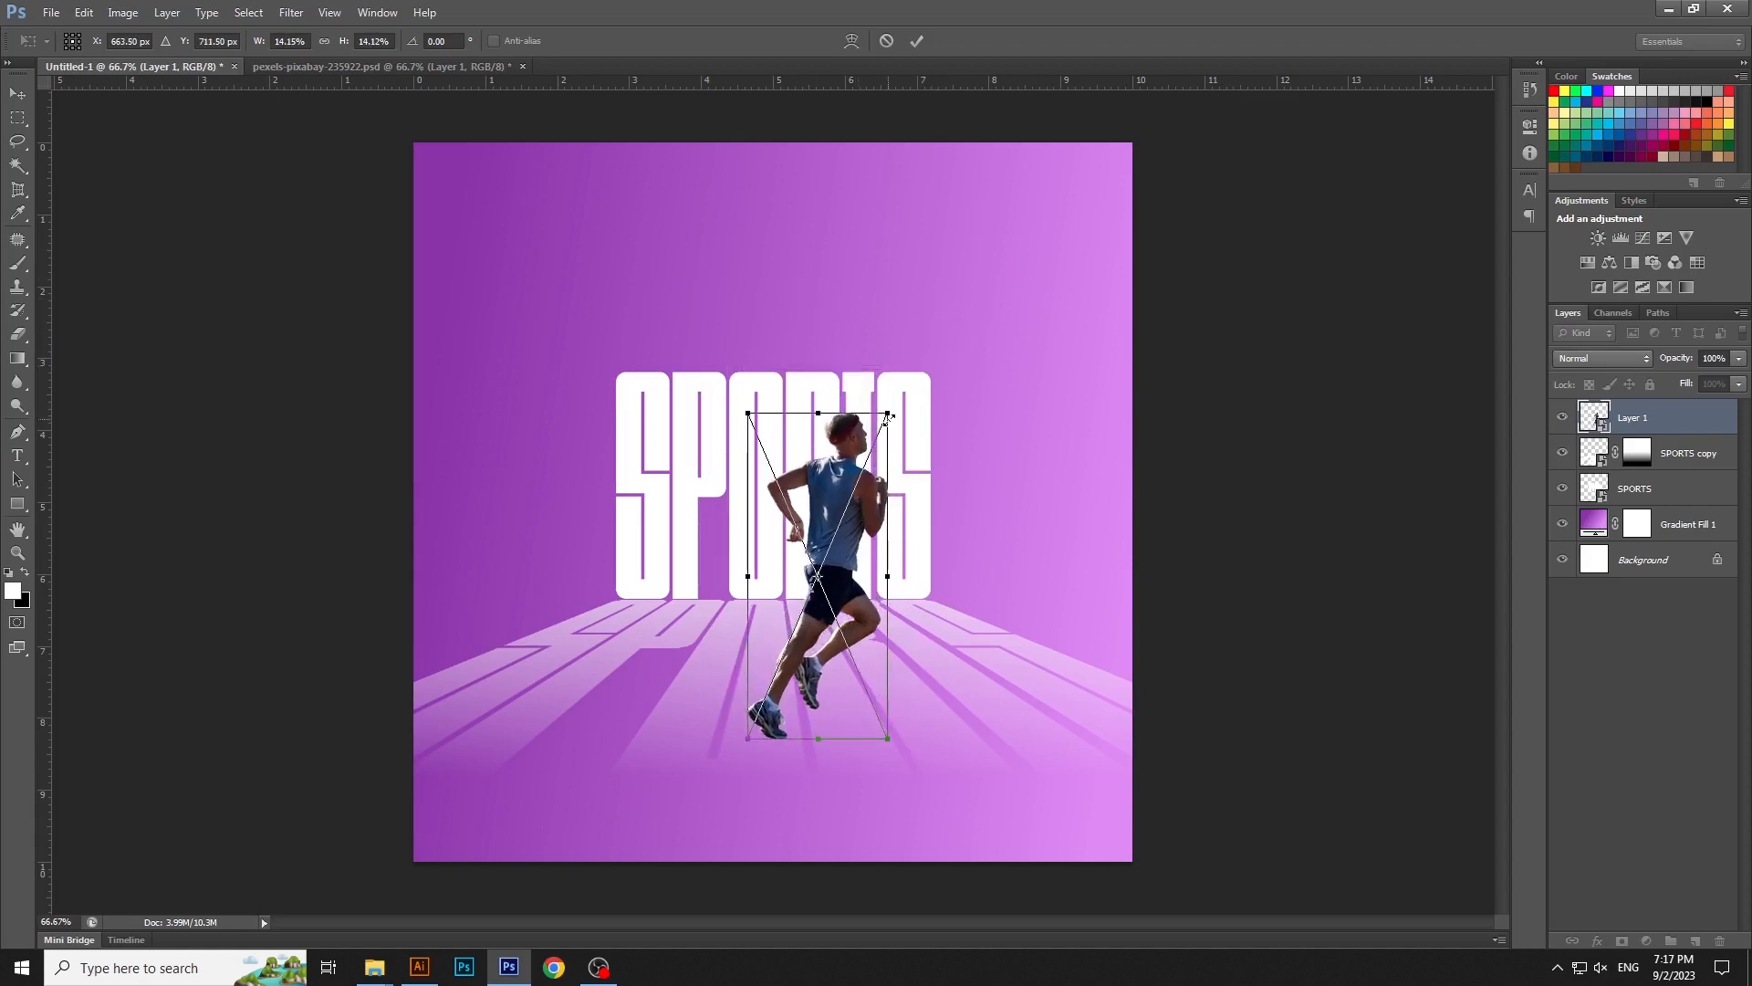
left_click_drag(887, 415, 892, 423)
key("Return")
- Center the runner horizontally on the canvas and shift him slightly right and down
key("ctrl+a")
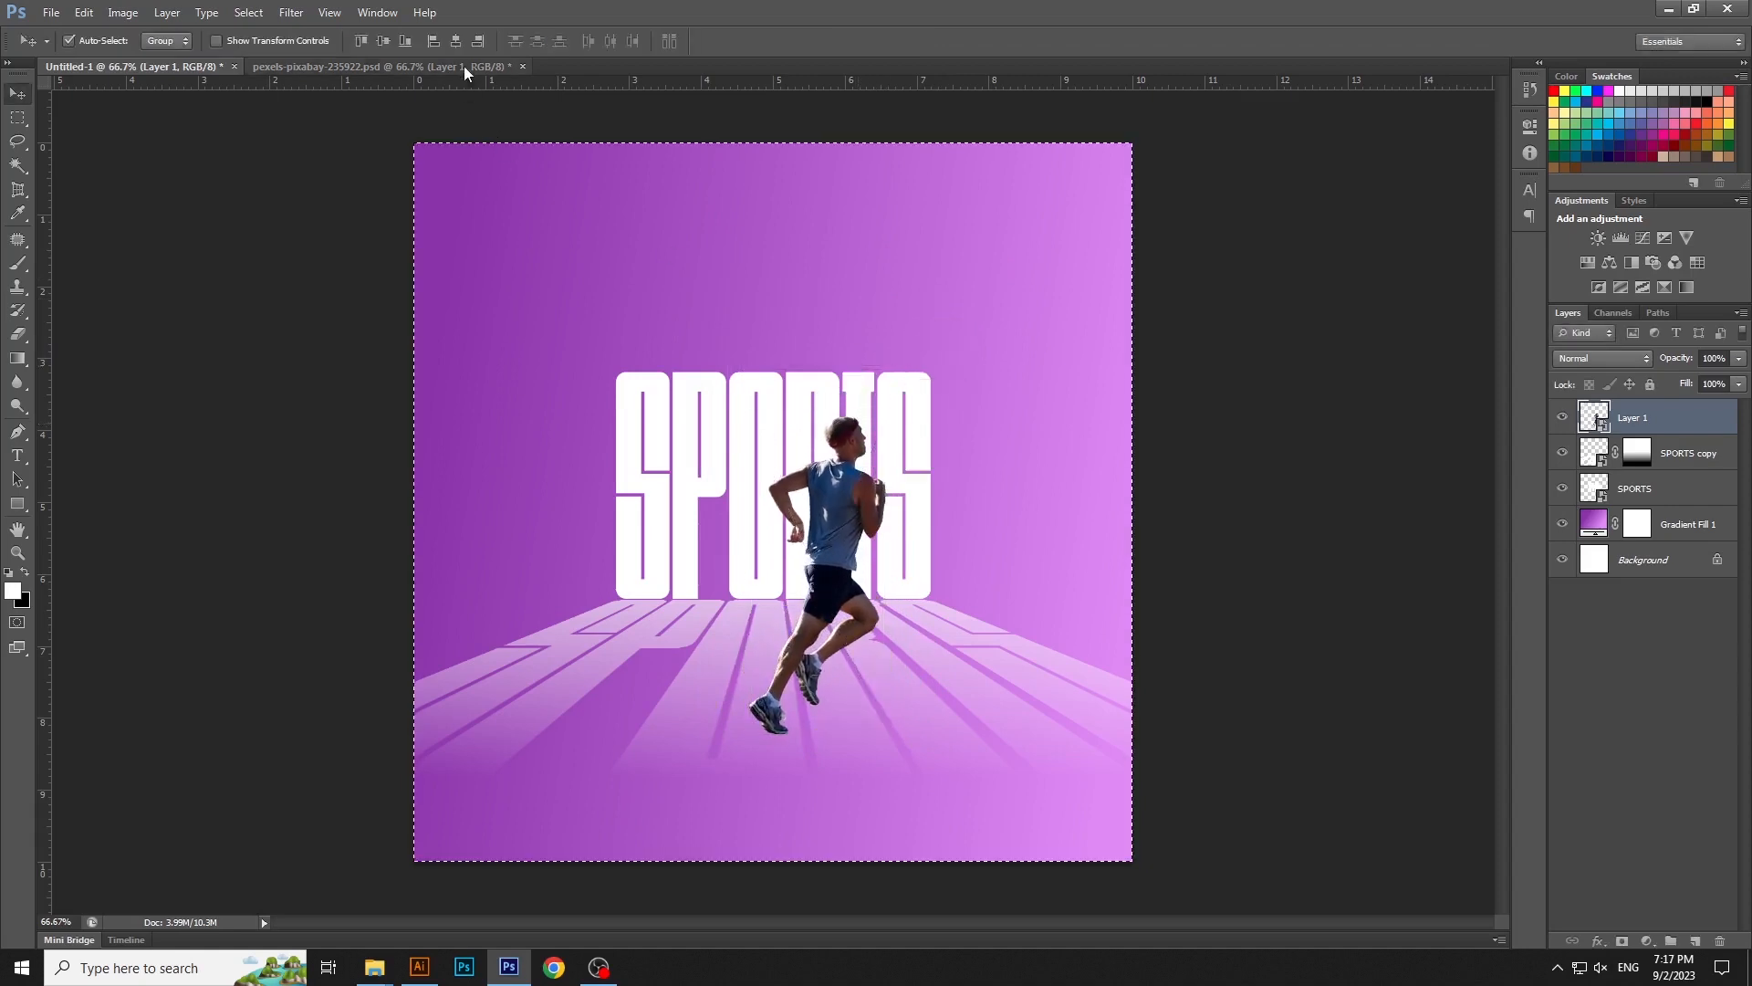
left_click(455, 40)
key("ctrl+d")
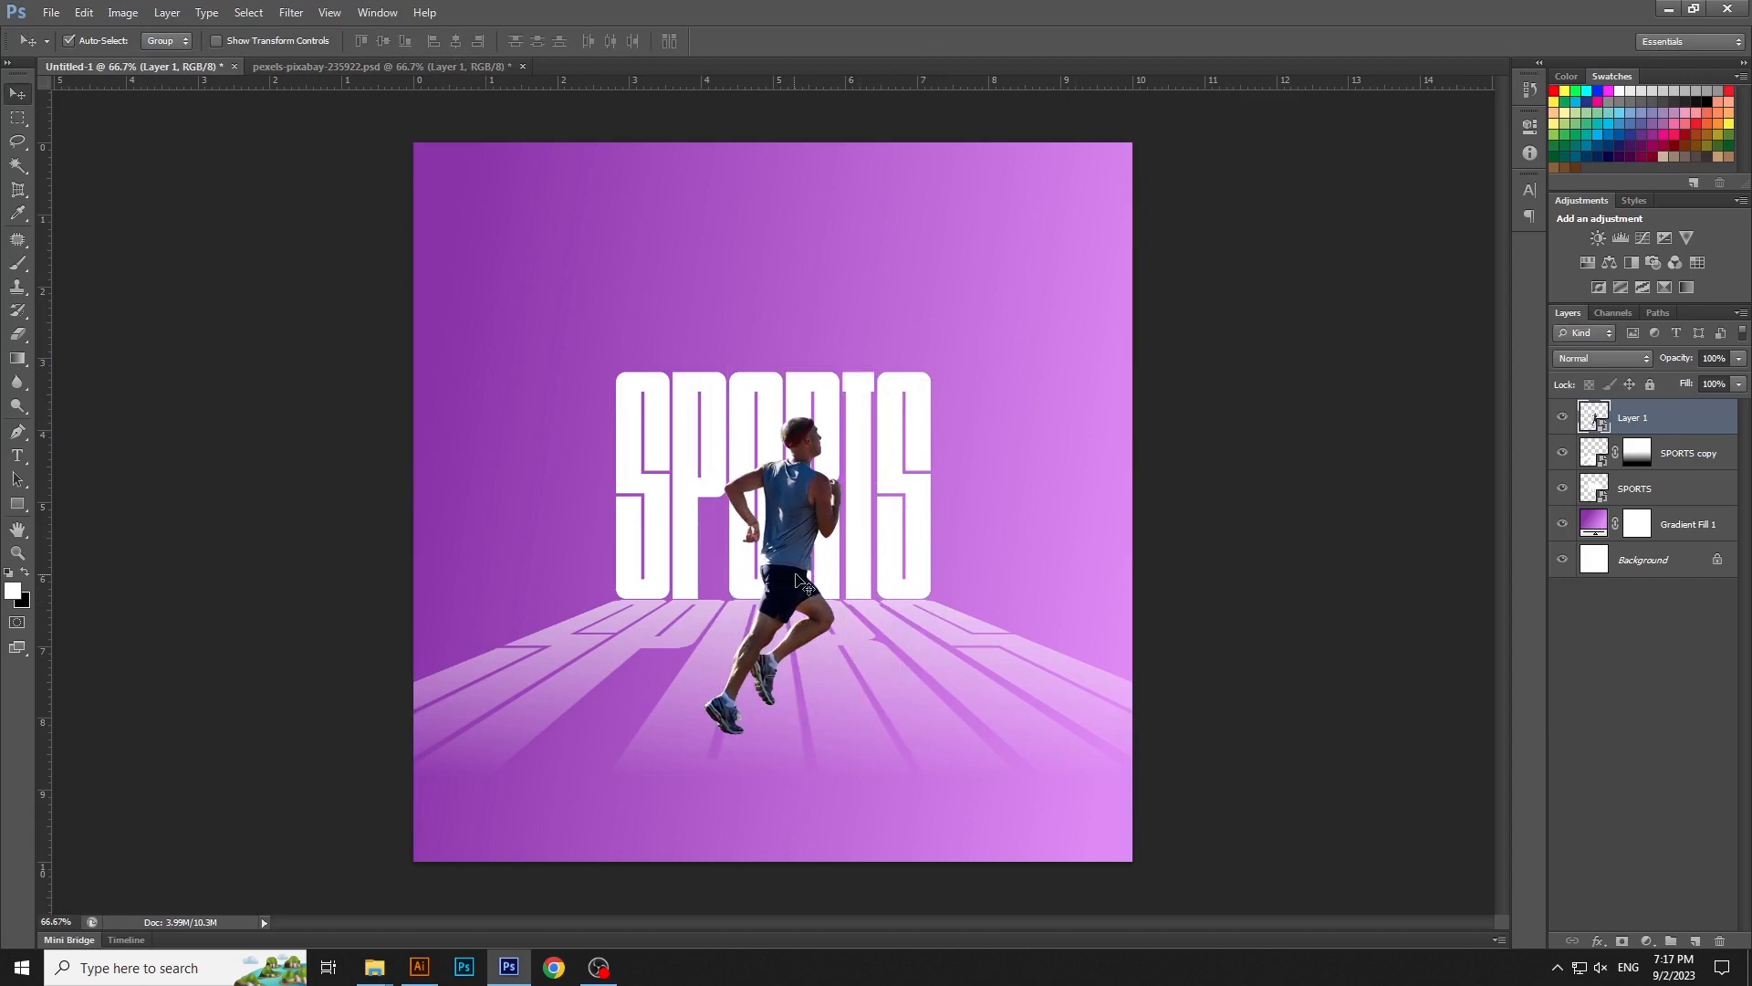
left_click_drag(803, 584, 818, 590)
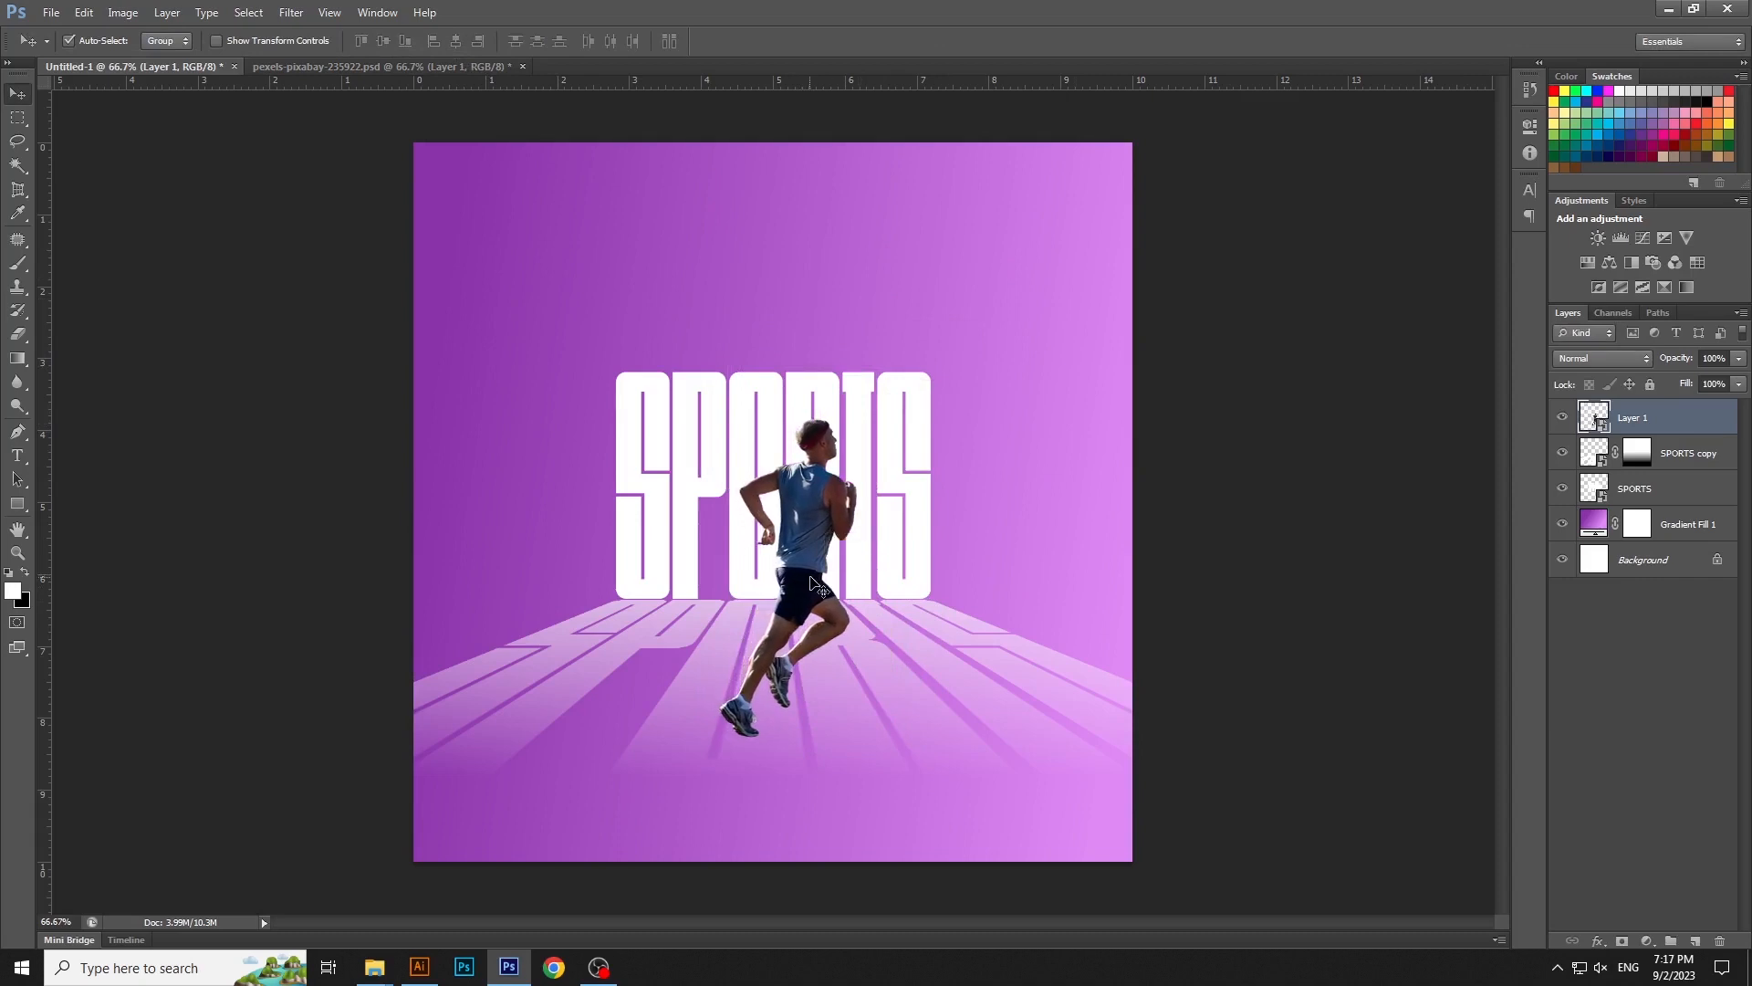
- Copy the runner as a new smart object and transform the lower one into a flipped, flattened shadow slanting right from his feet, height about -2.67%
right_click(1743, 438)
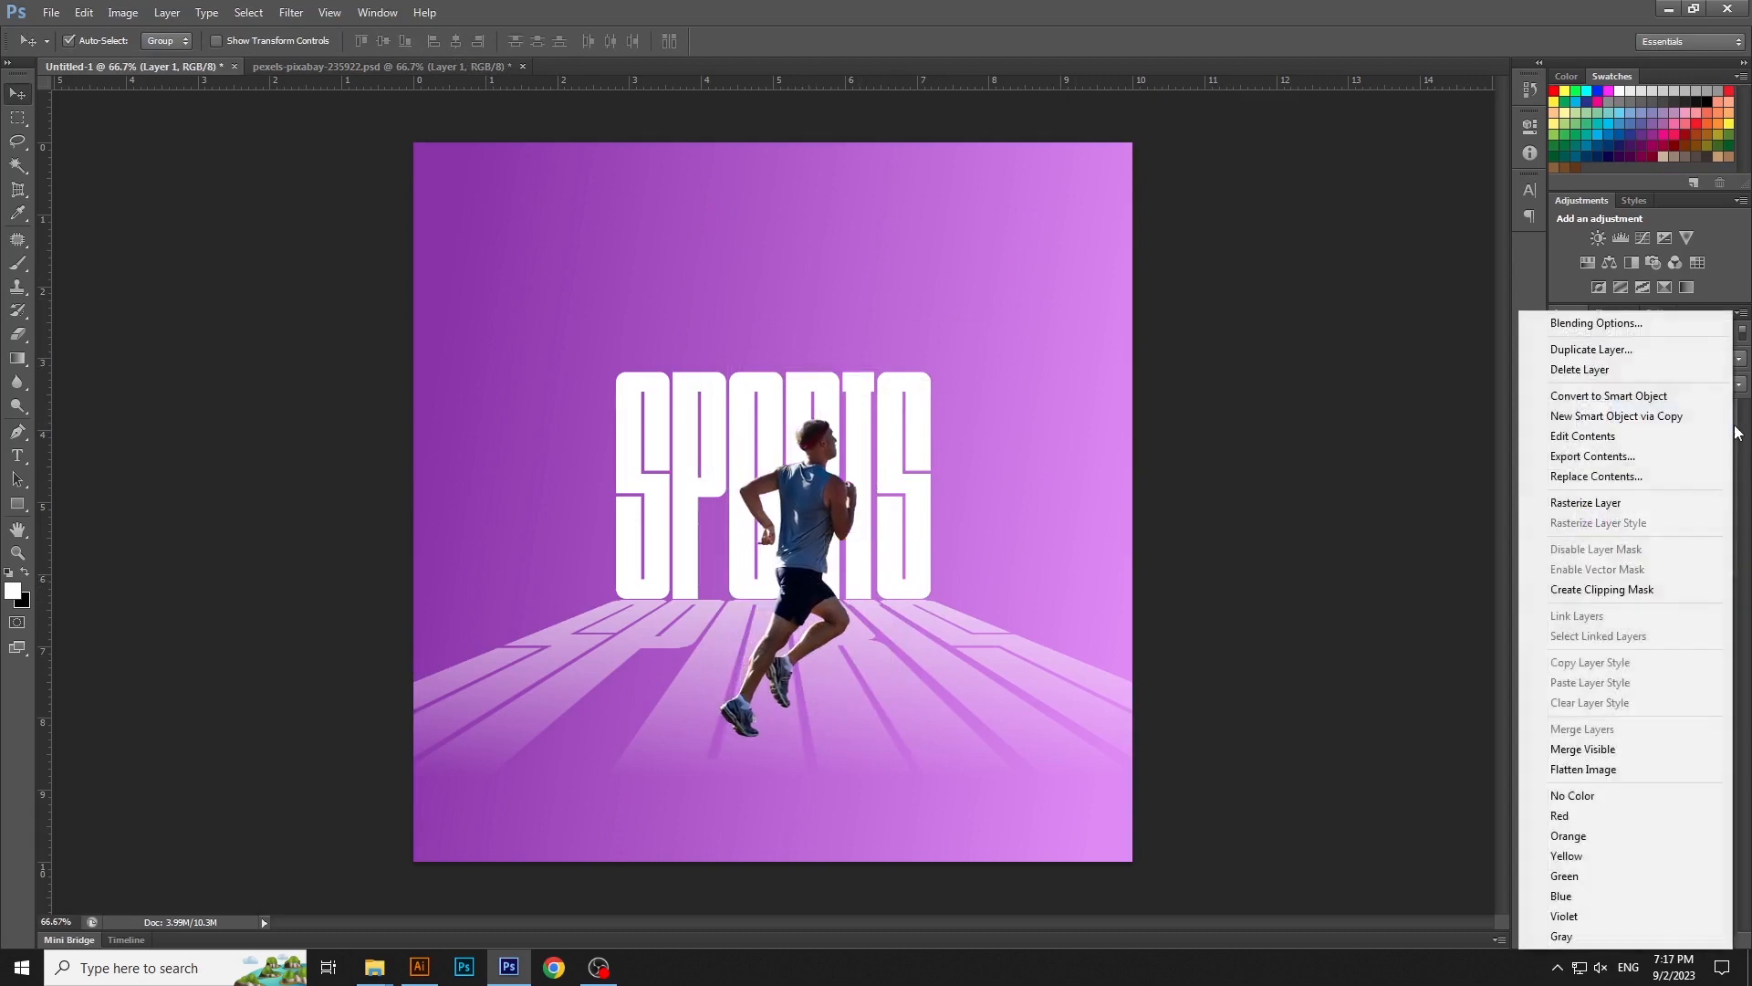
left_click(1624, 419)
left_click(1657, 456)
key("ctrl+t")
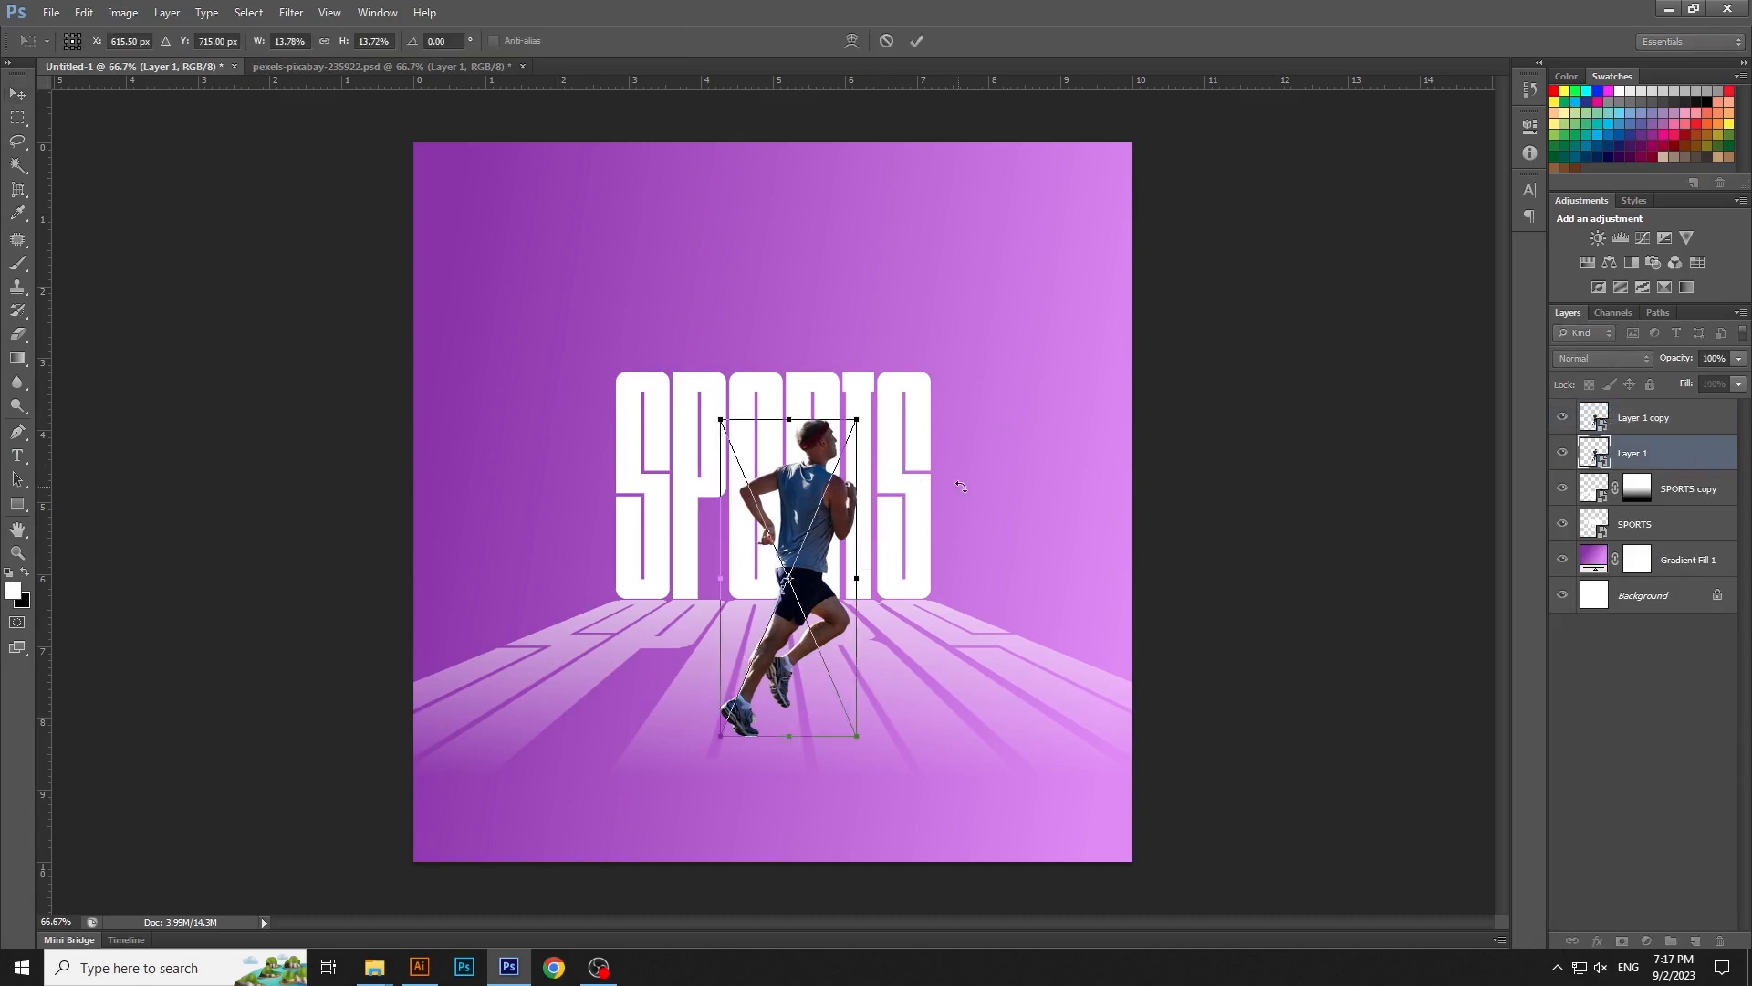
left_click_drag(793, 425, 1022, 801)
key("Return")
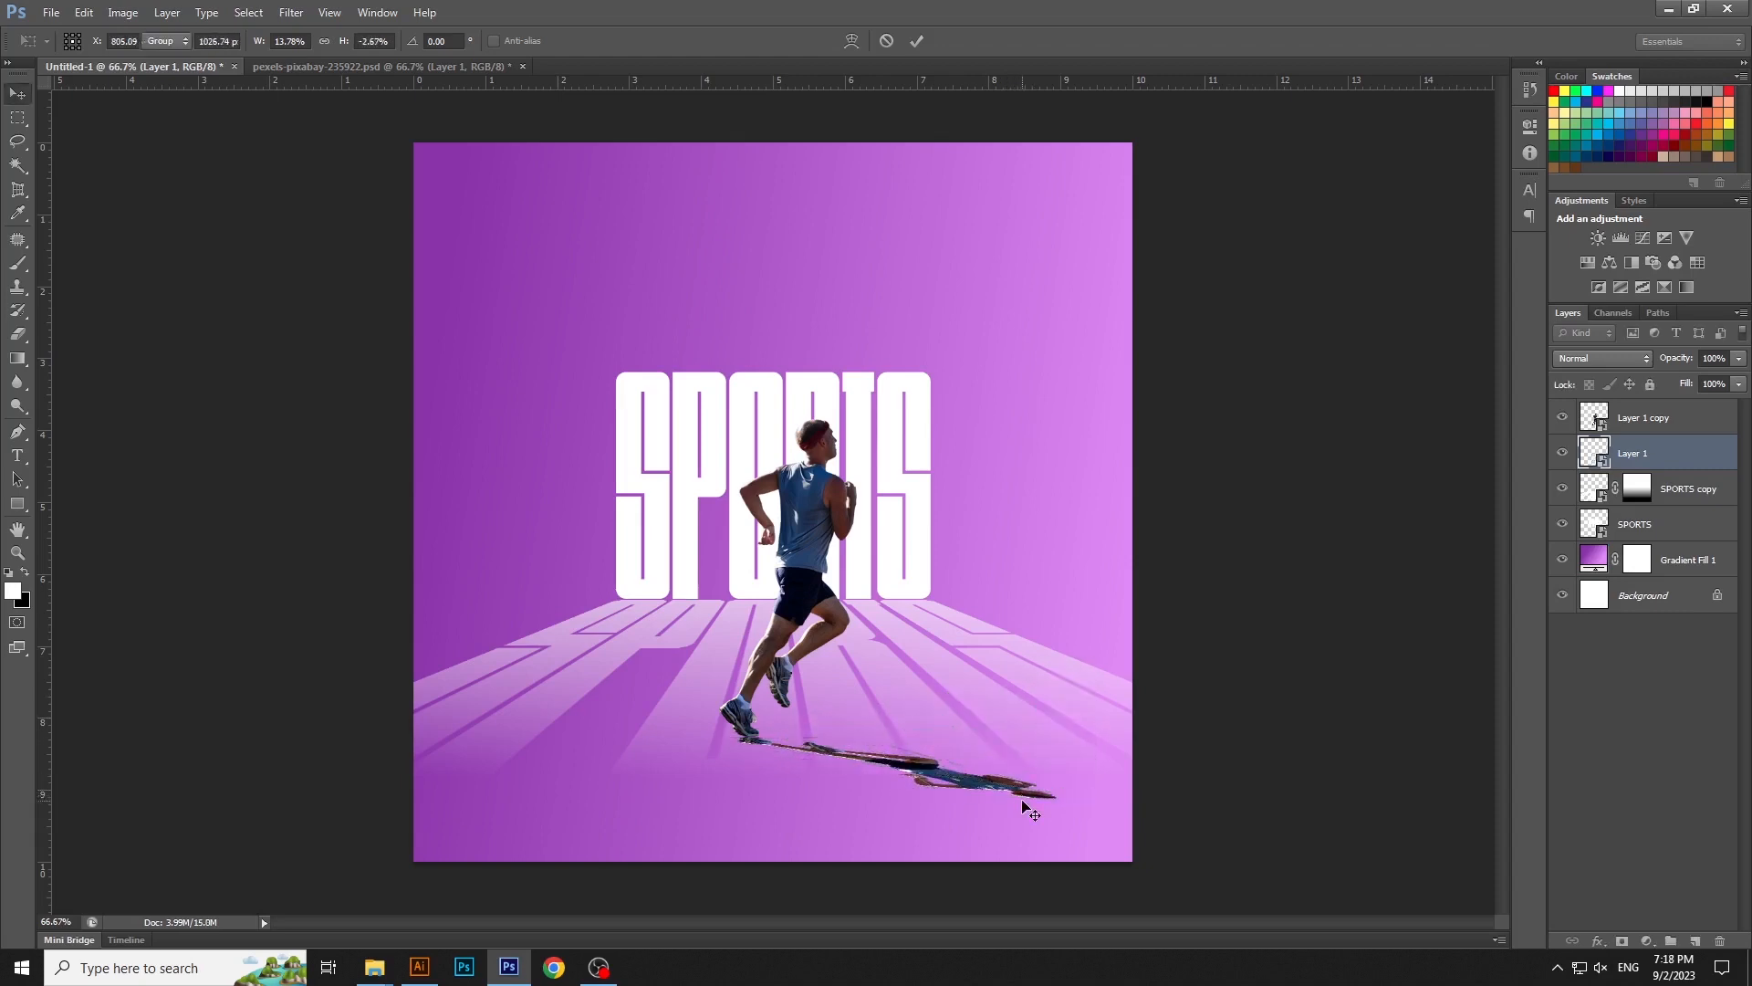
- Add a Color Overlay in black (000000) to the flattened runner shadow on Layer 1
double_click(1721, 458)
left_click(1305, 594)
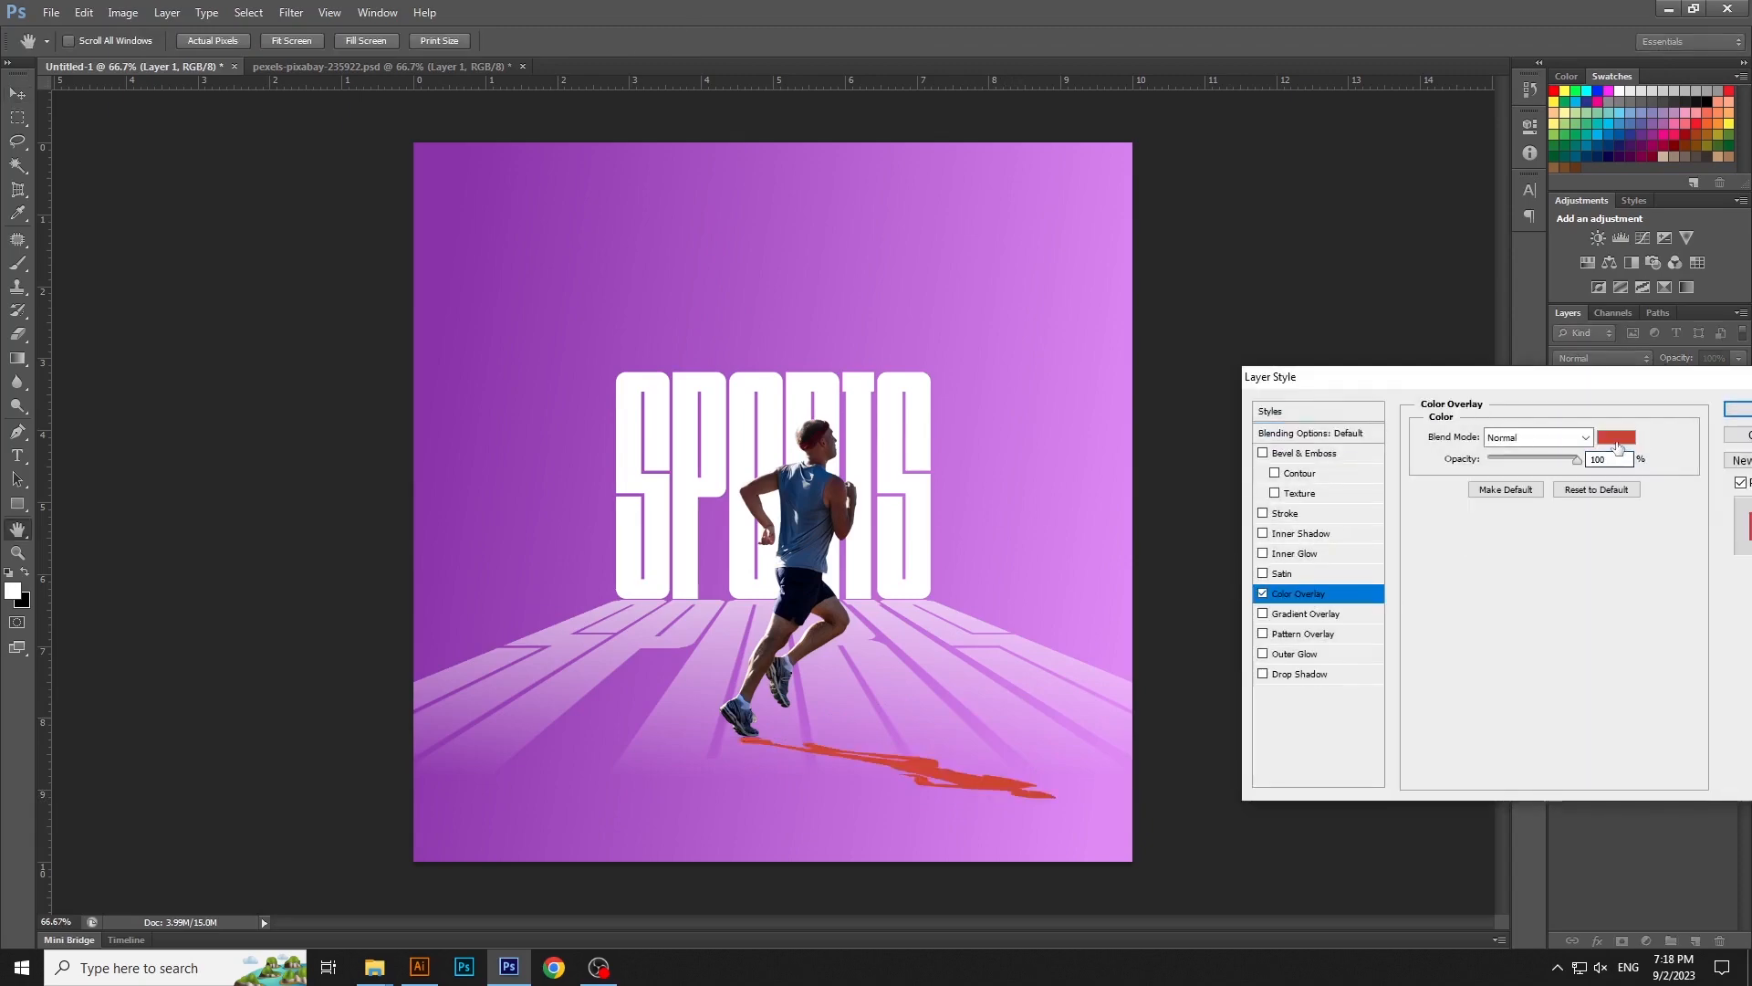
left_click(1618, 447)
left_click_drag(1421, 593, 1025, 375)
left_click_drag(1340, 520, 1425, 743)
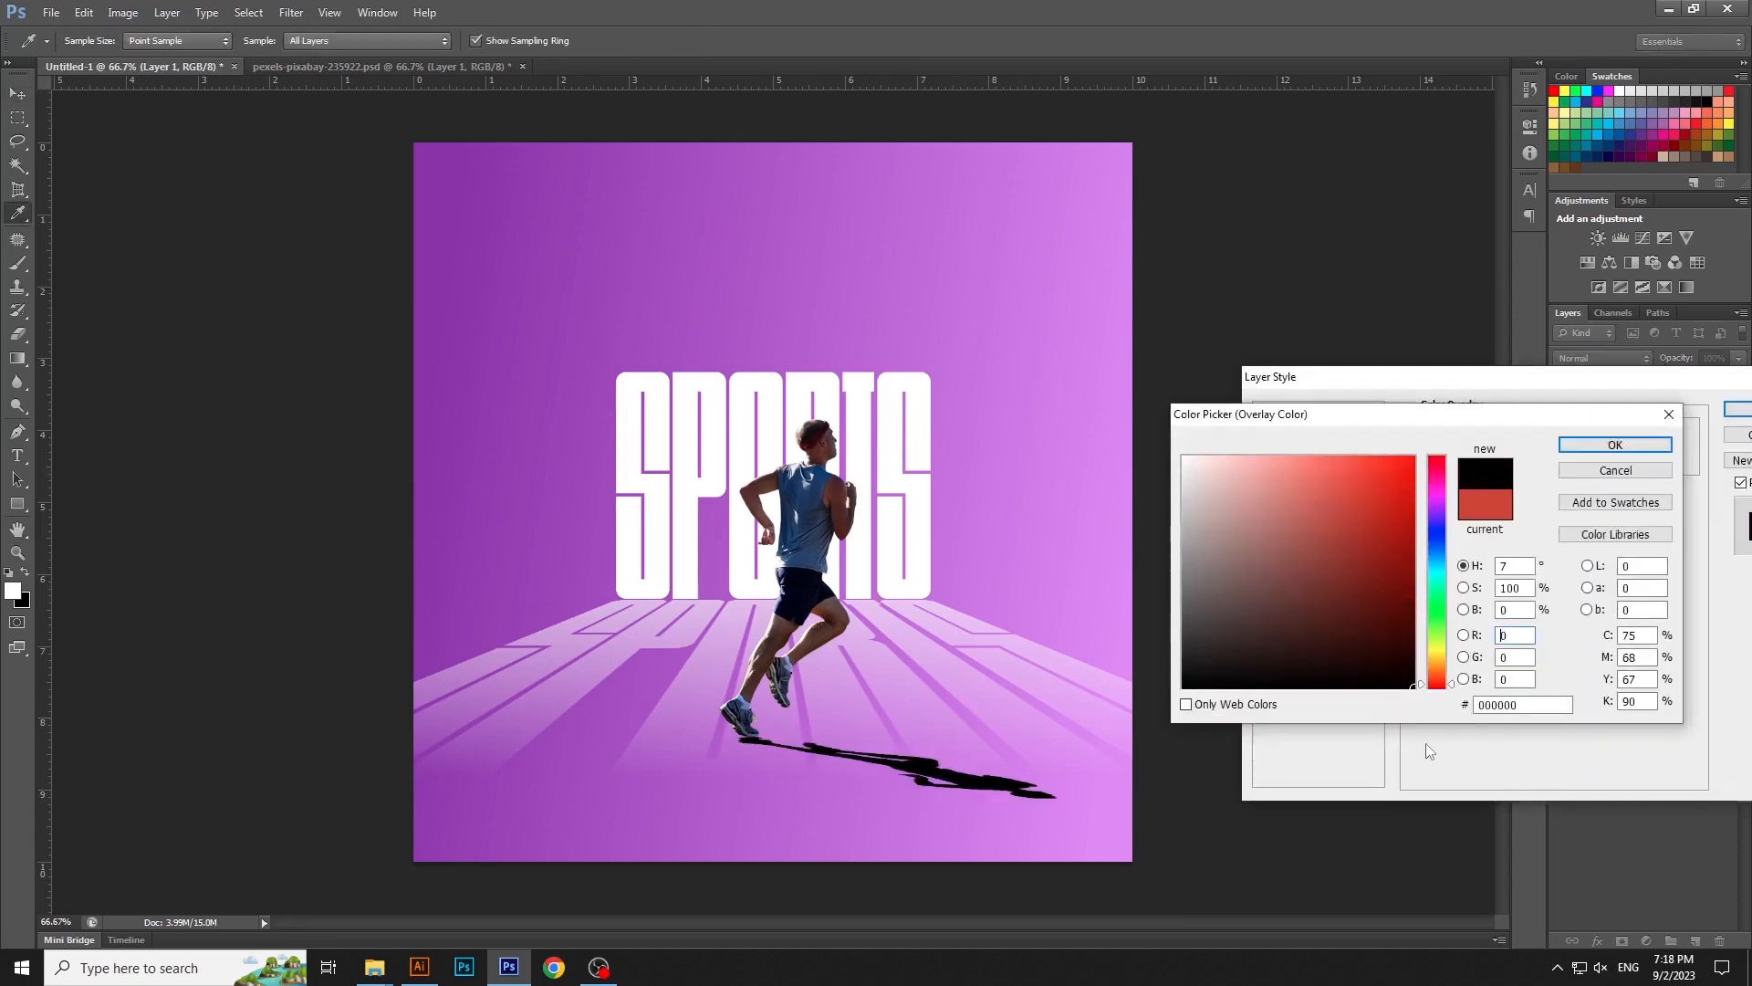
key("Return")
key("Return")
- Soften the runner's shadow with a Gaussian Blur of 9.5 pixels
left_click(293, 13)
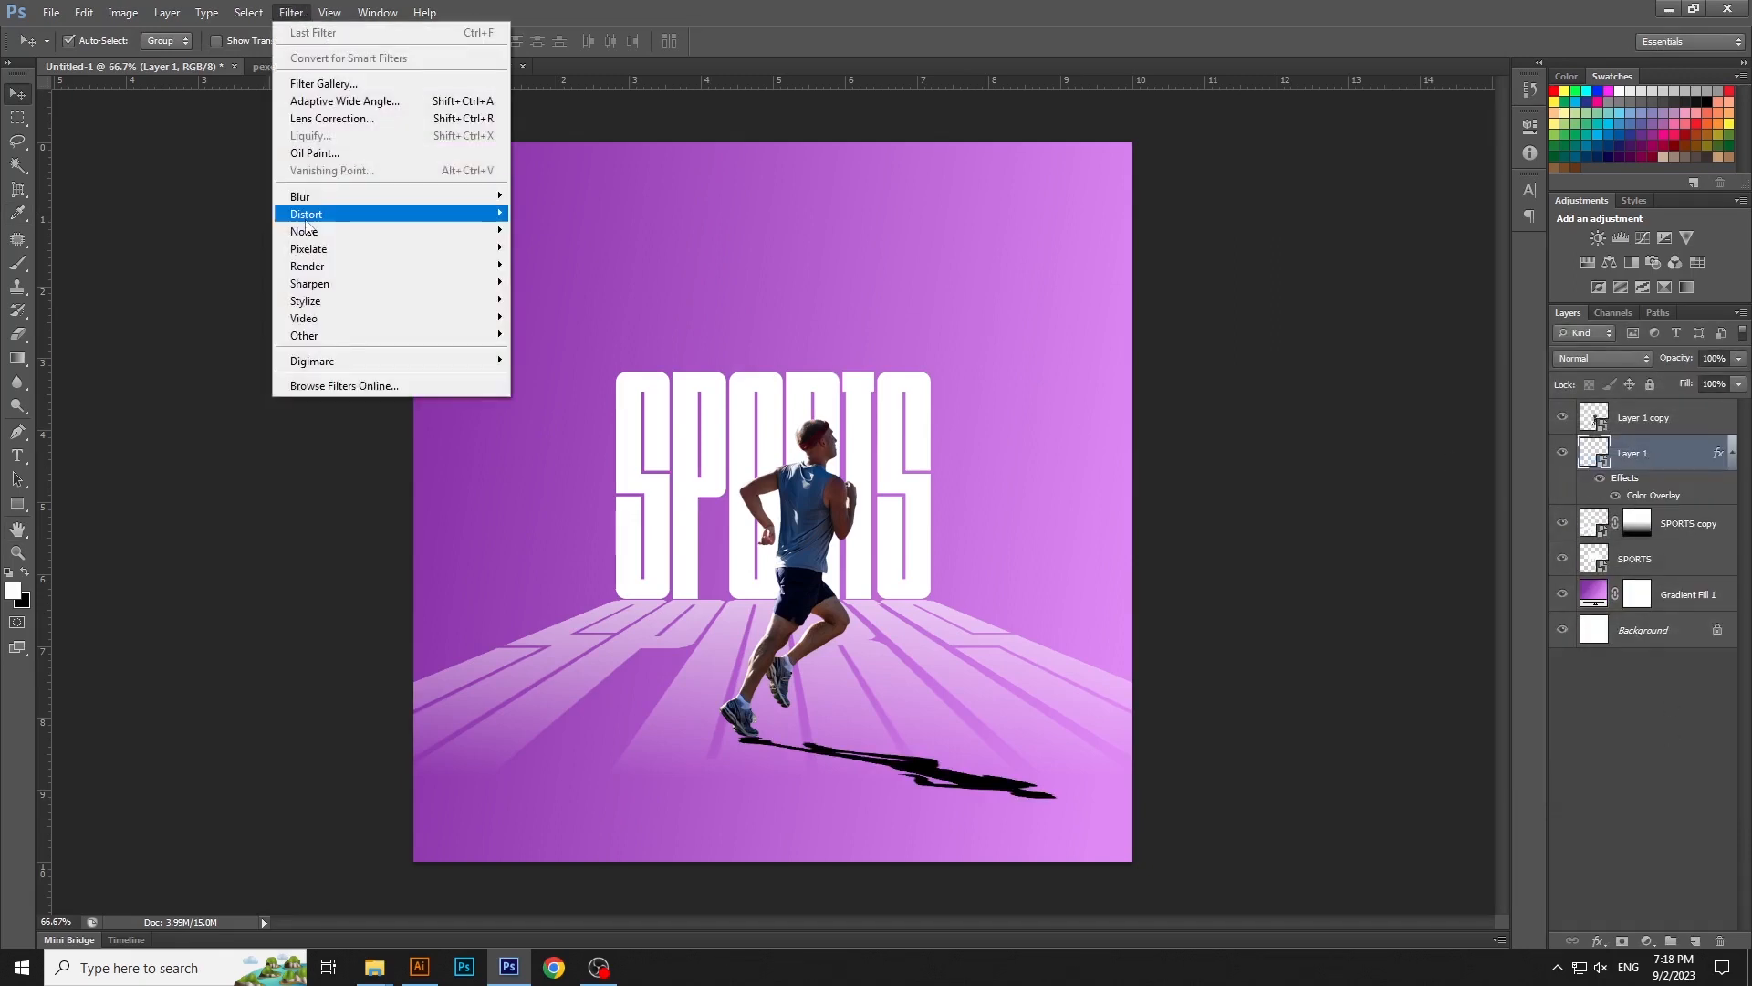
mouse_move(392, 196)
left_click(588, 326)
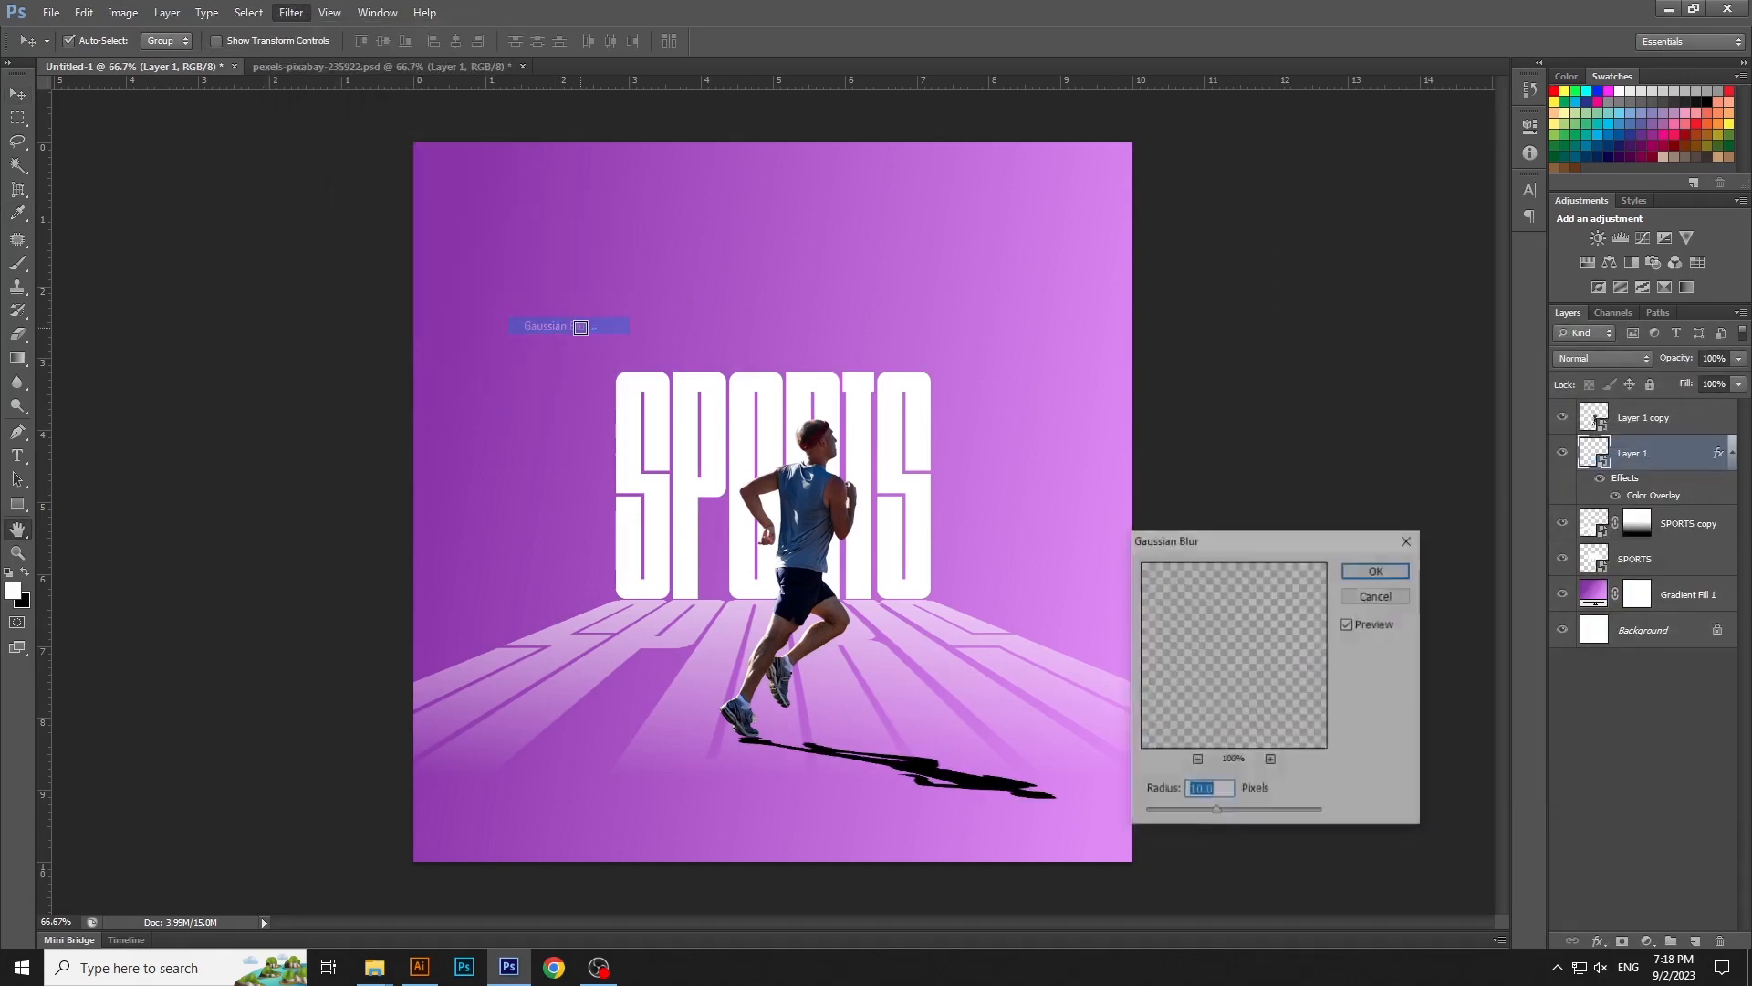
left_click(1223, 790)
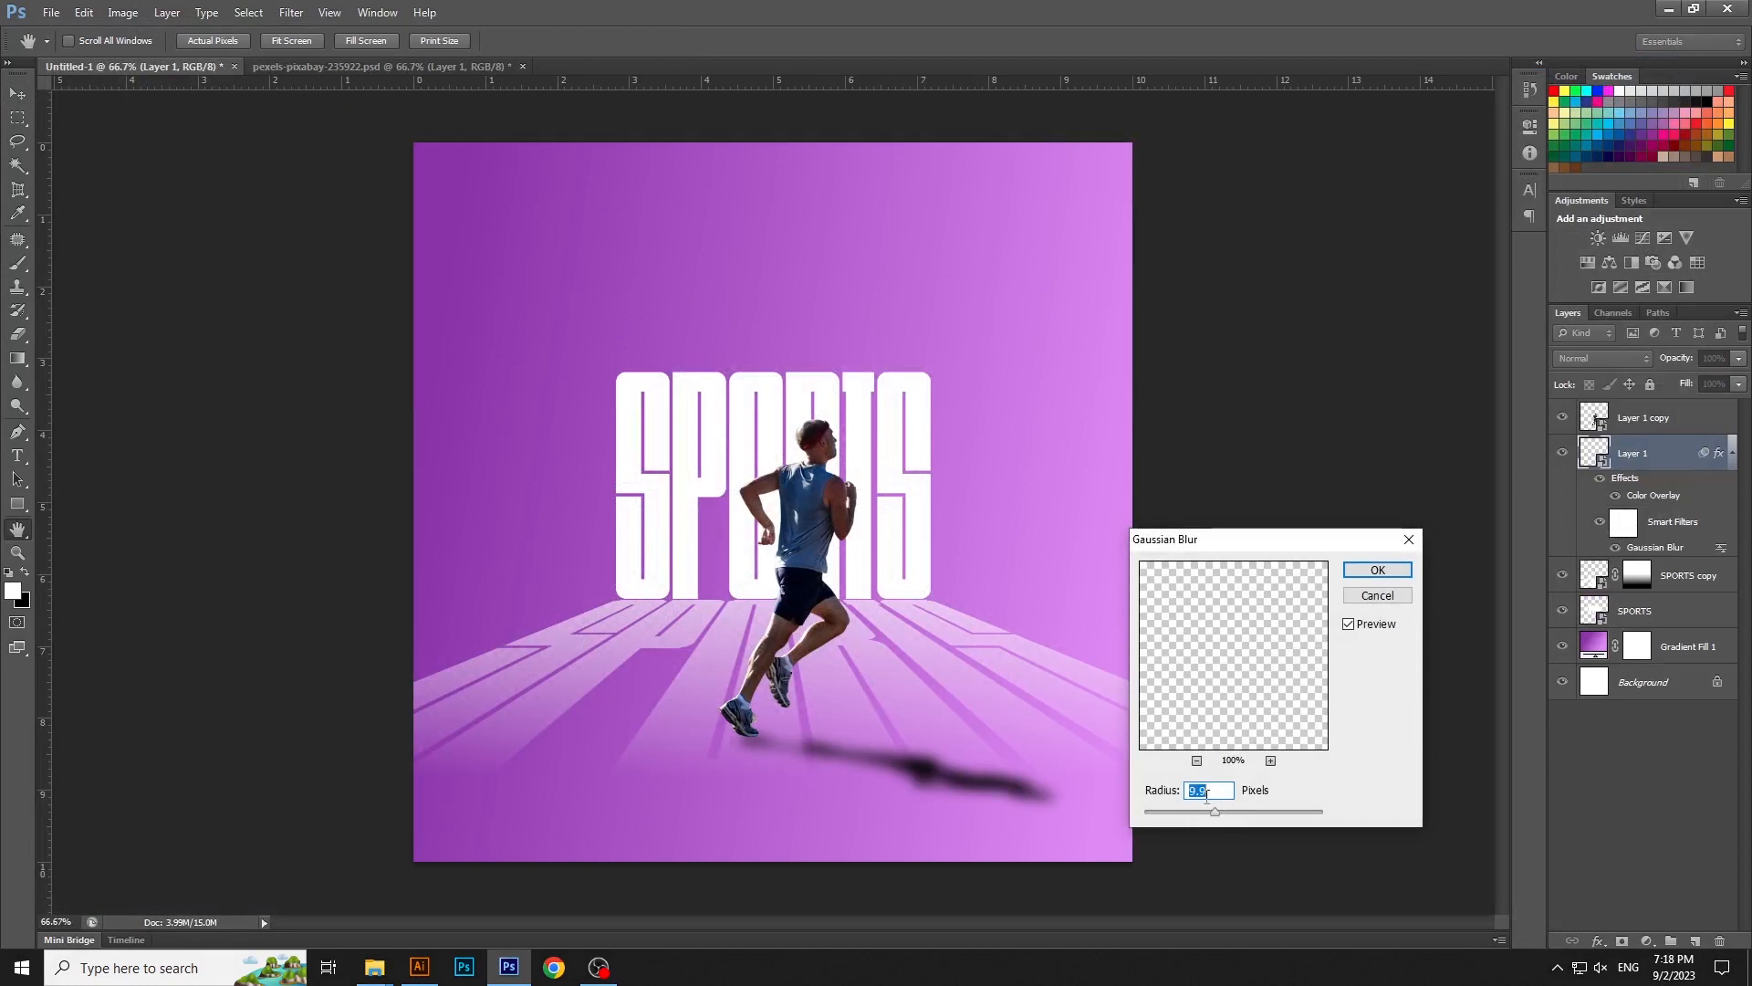
left_click(1378, 569)
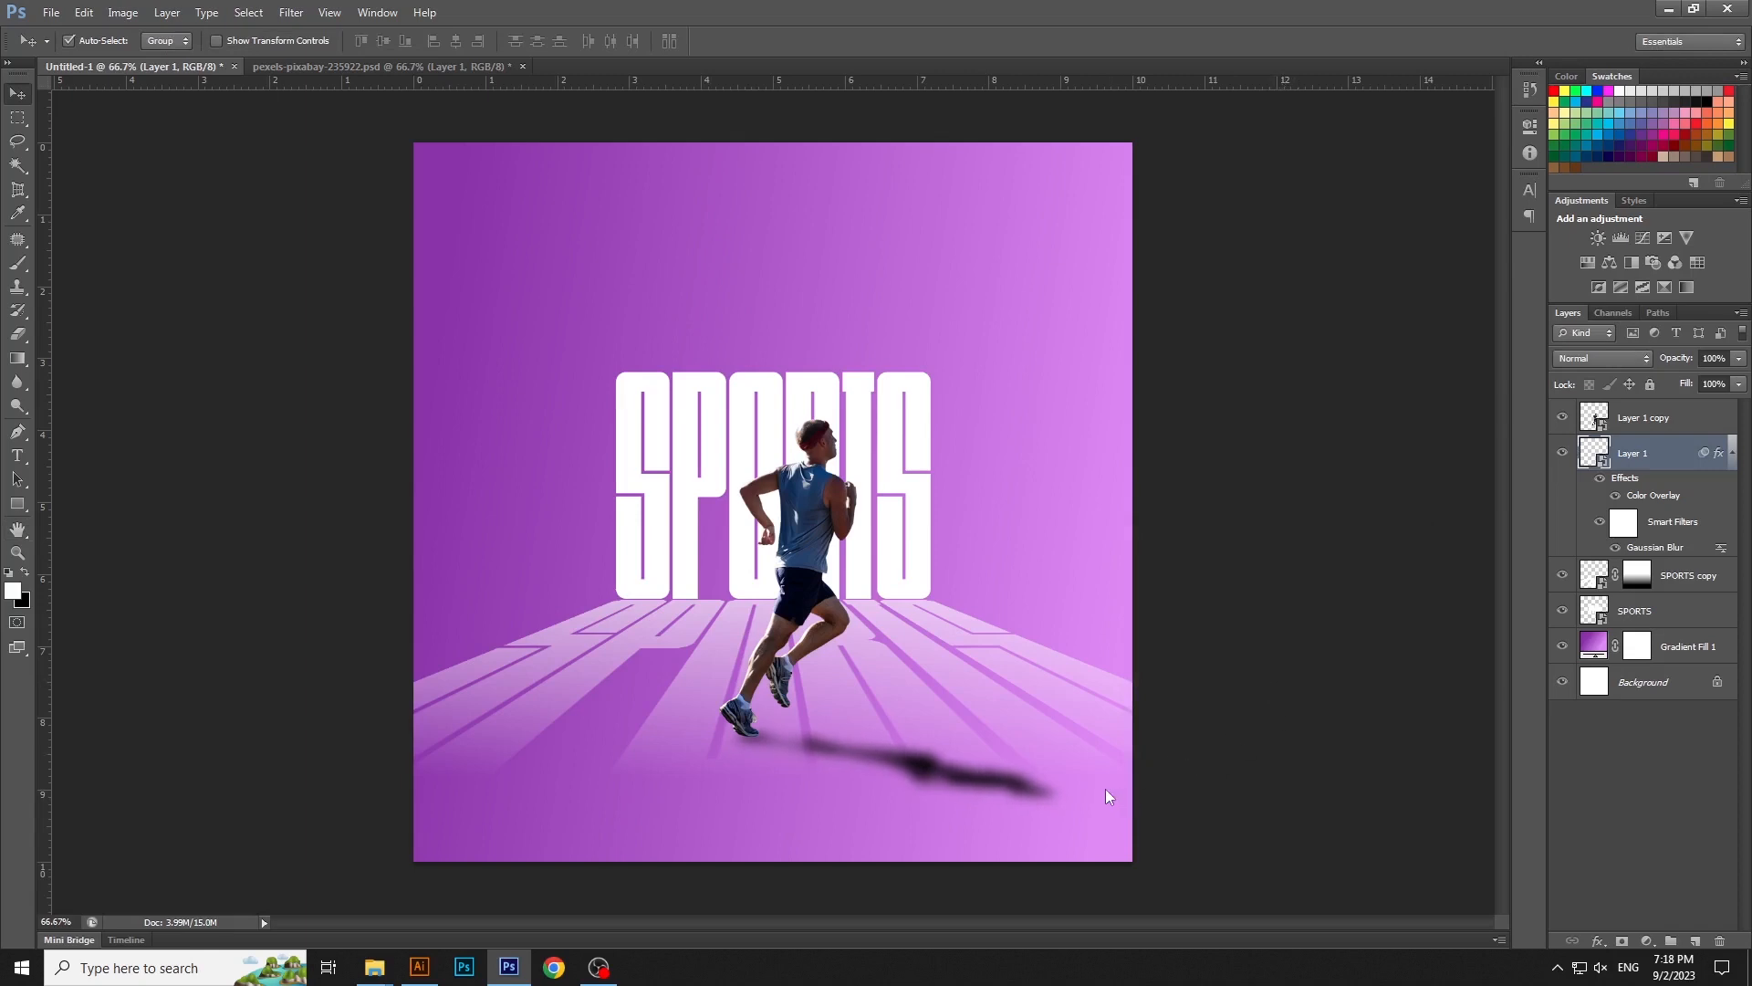
- Shorten the runner's shadow with a free transform to a height of about -2.16%, keeping it attached at his feet
key("ctrl+t")
left_click(889, 374)
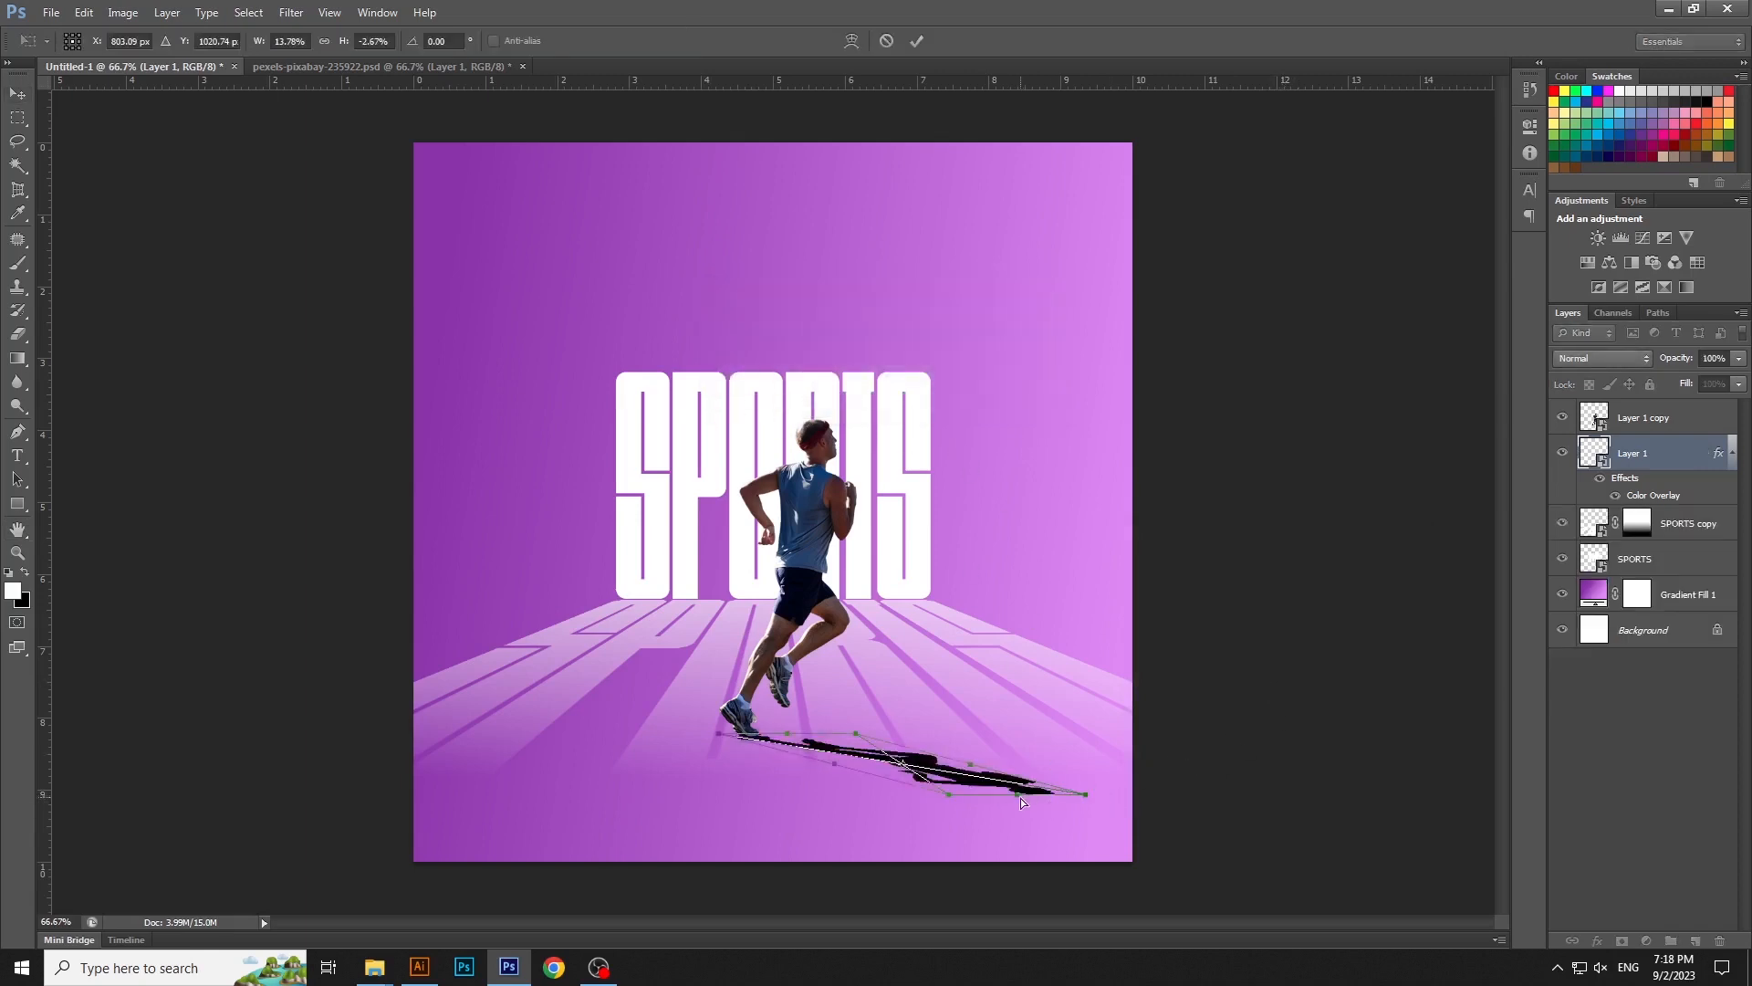
left_click_drag(1021, 798, 977, 786)
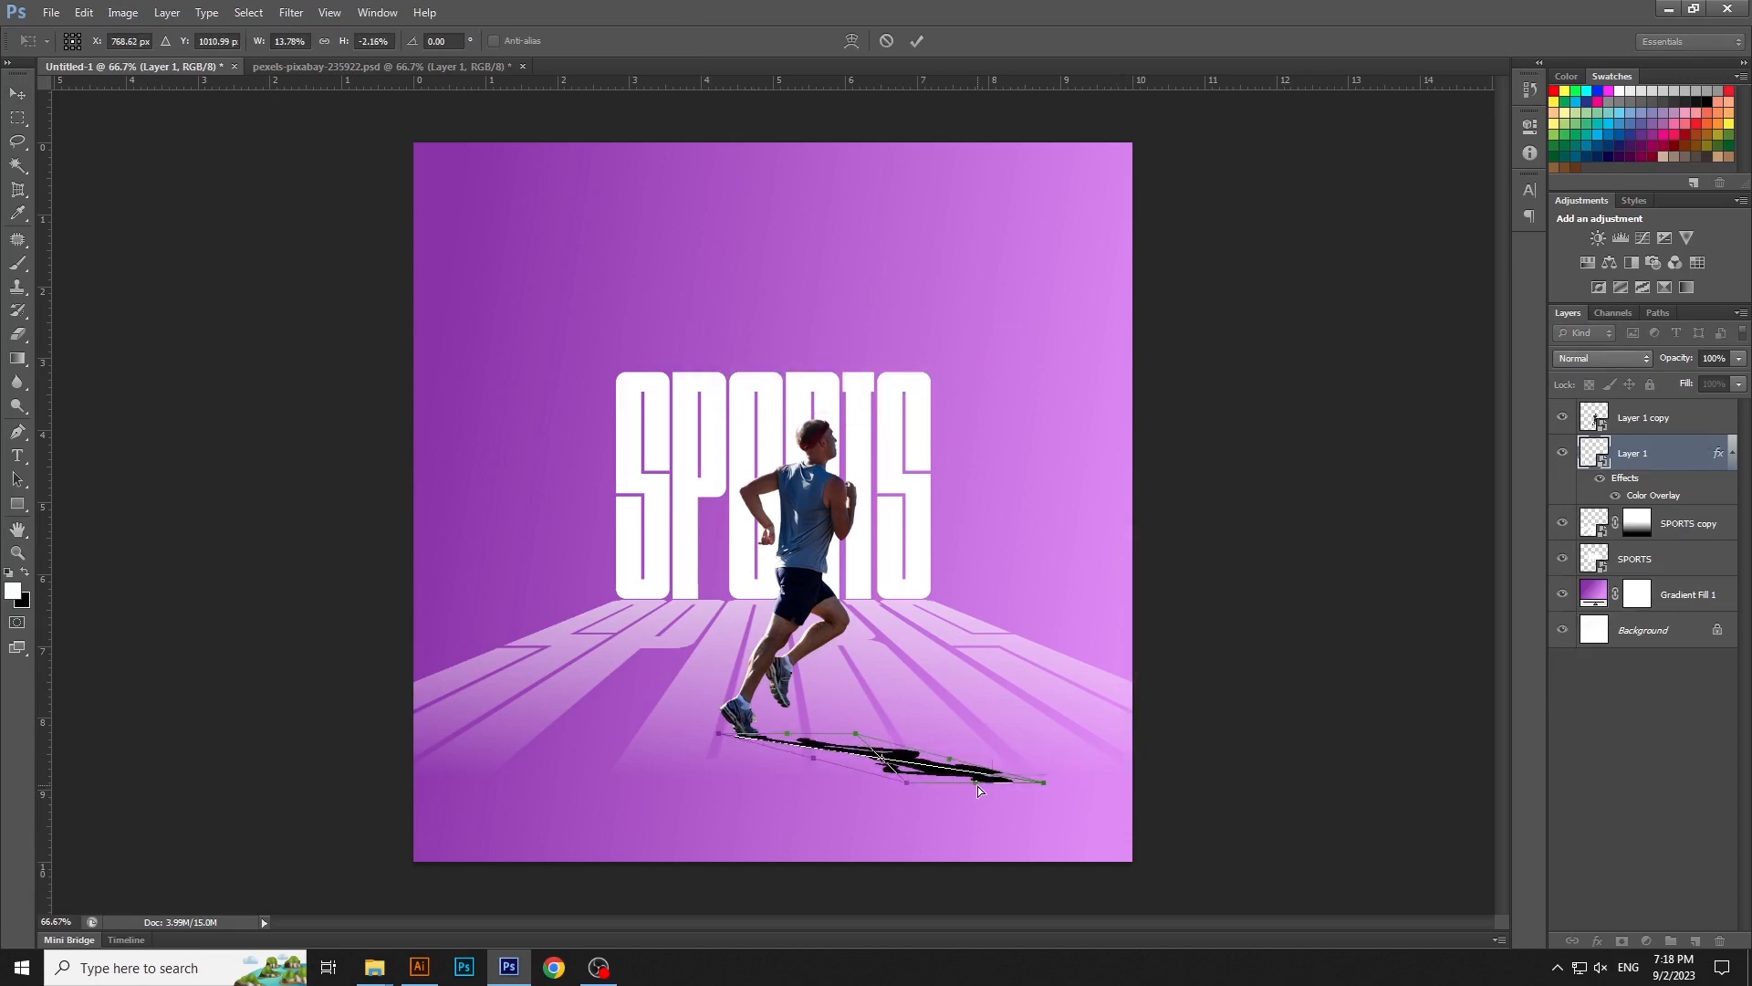
key("Return")
left_click(1264, 644)
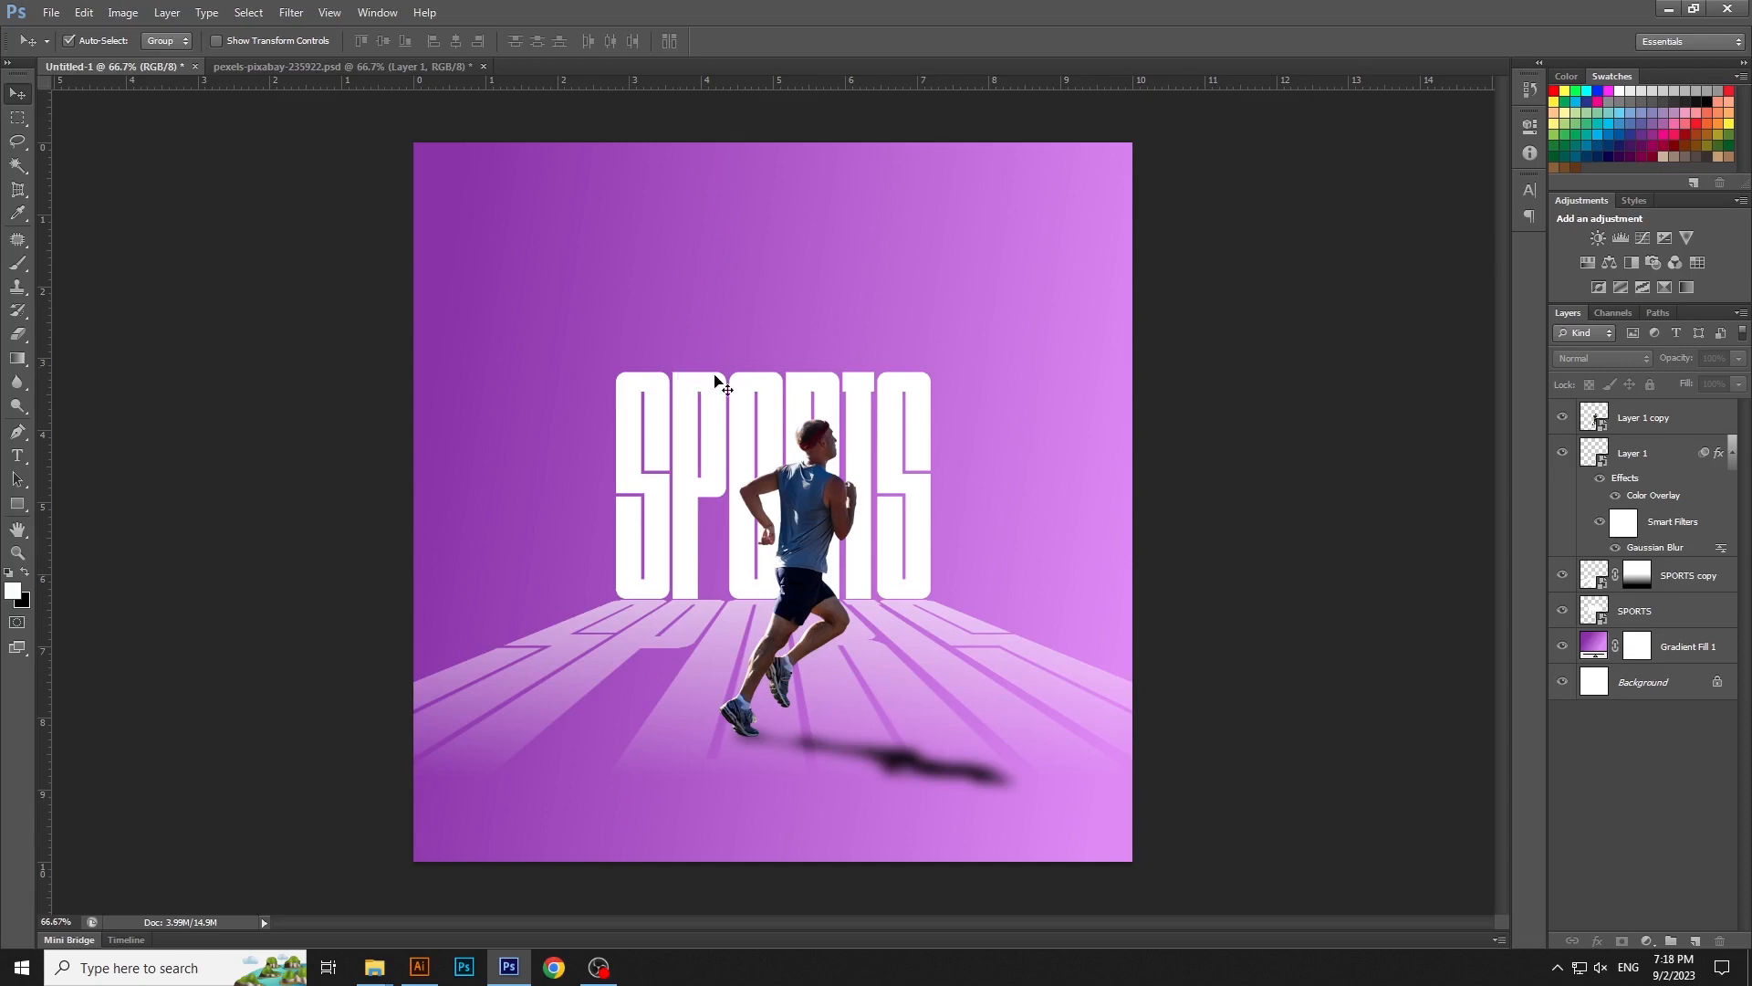
- Add a text line above the SPORTS title reading HOW LONG CAN YU LAST
left_click(18, 454)
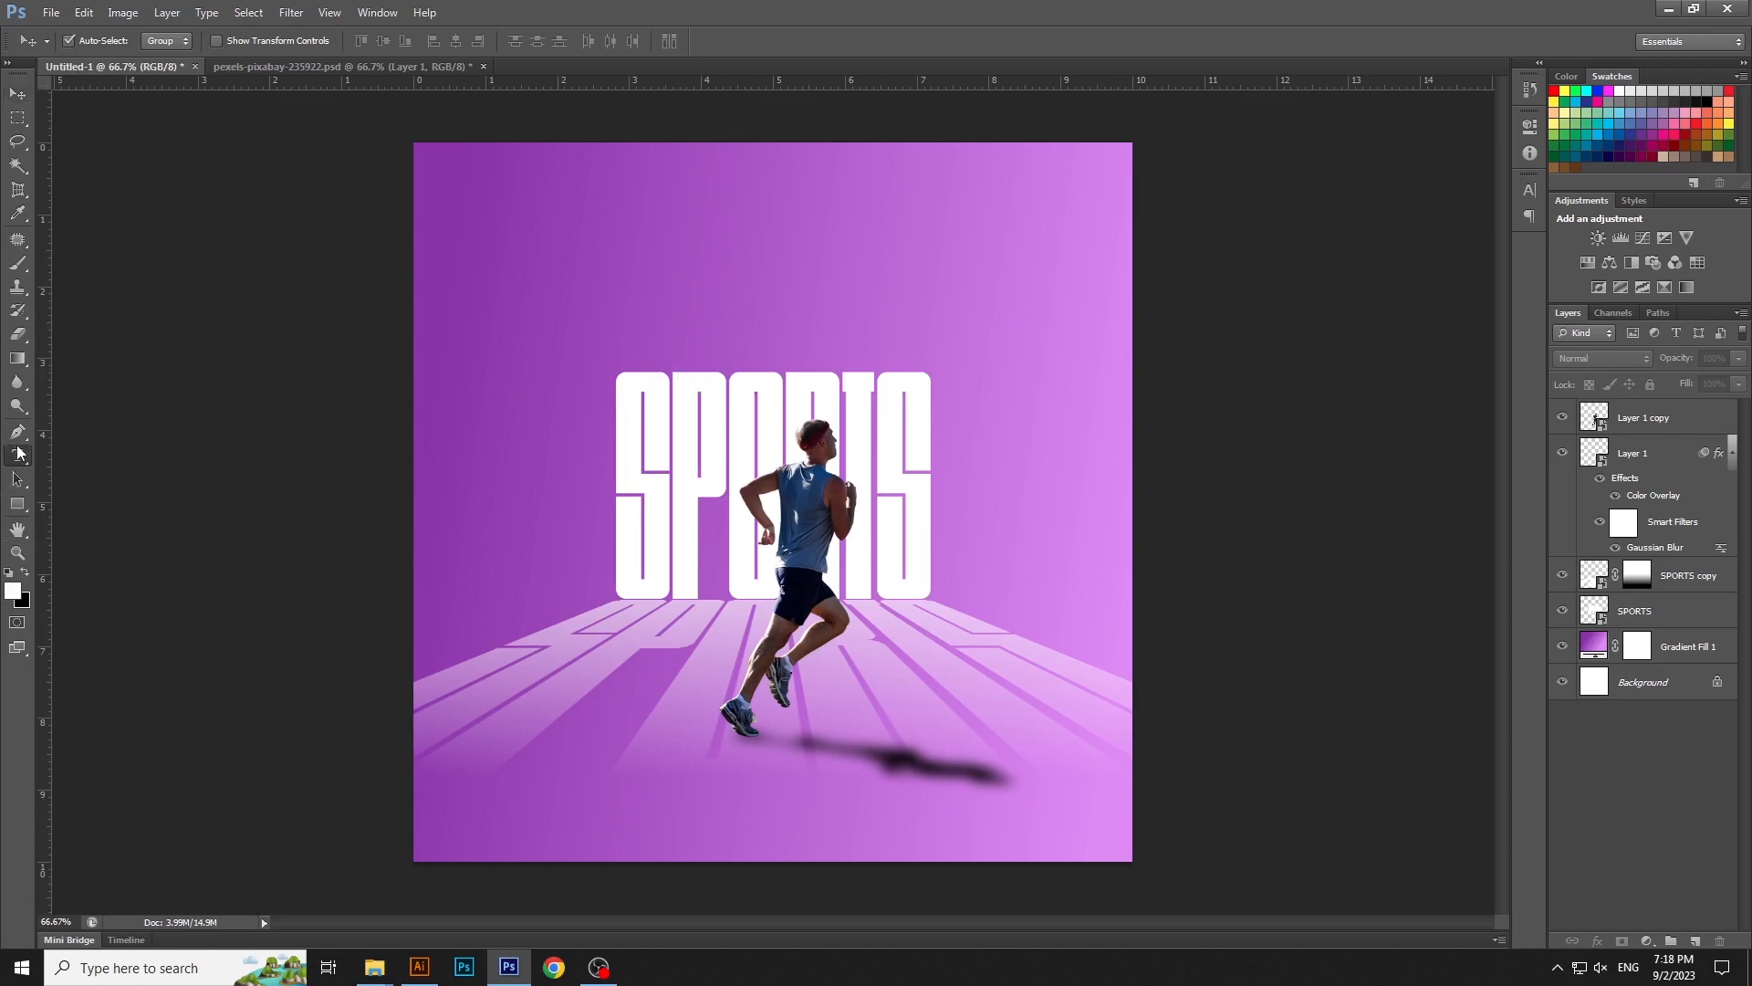
left_click(688, 260)
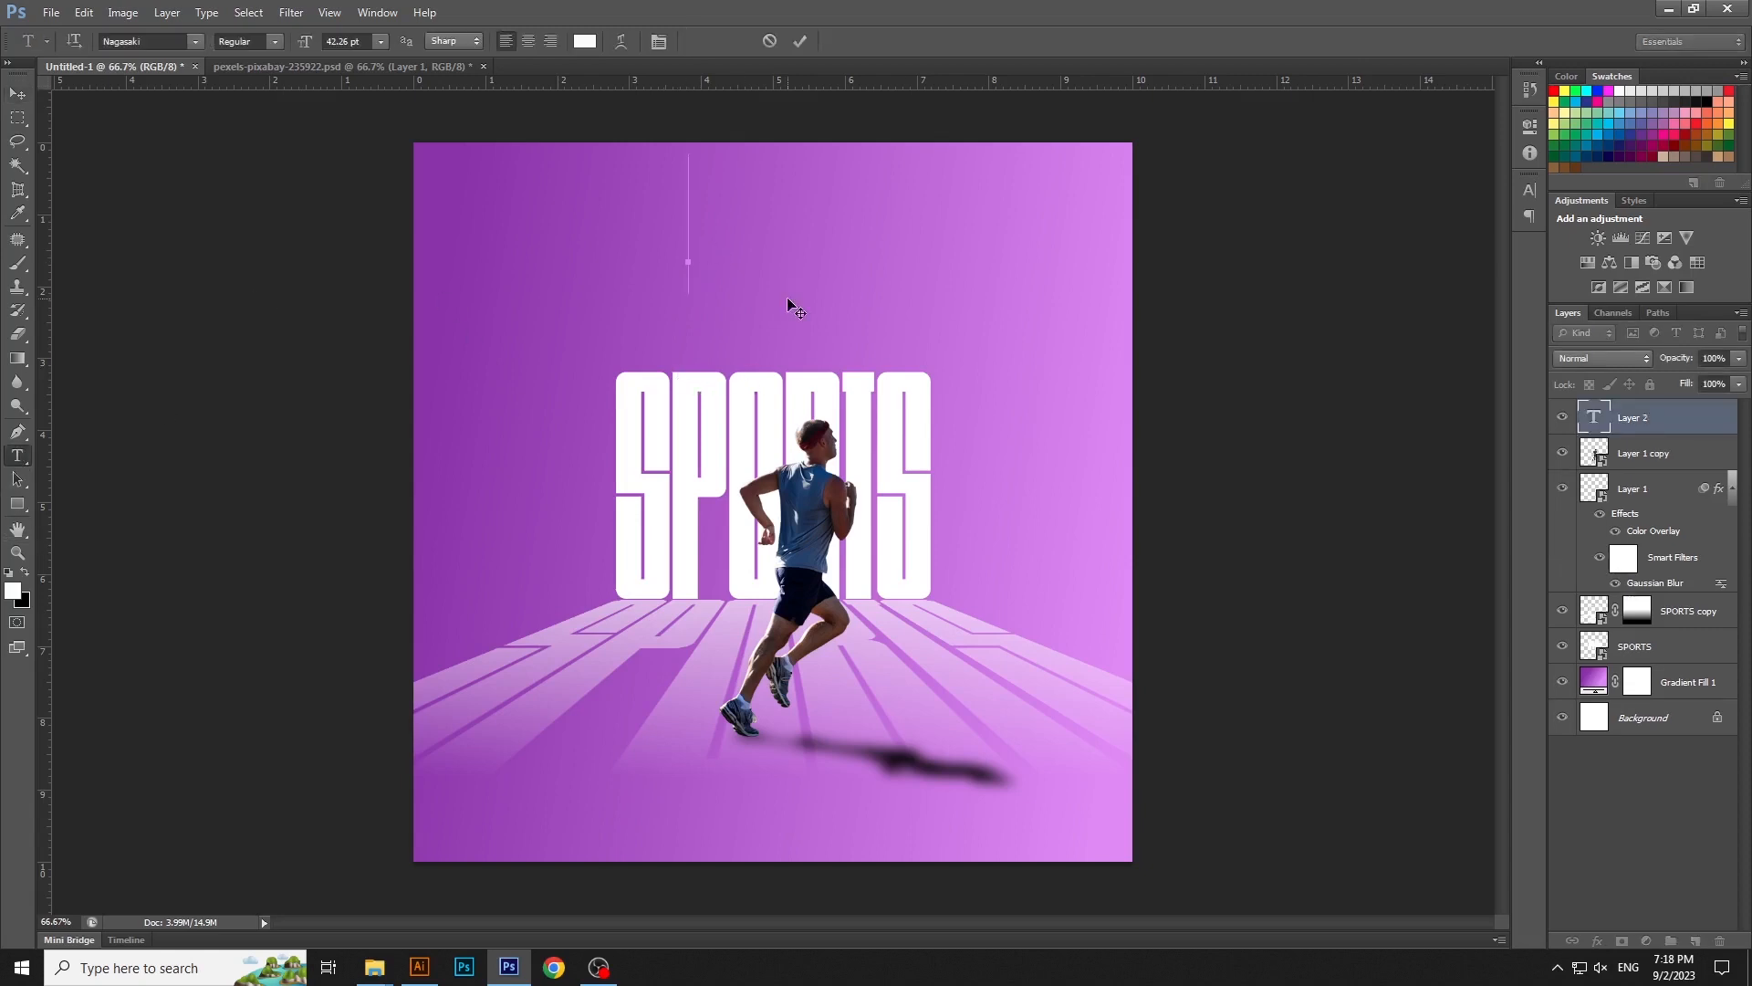
type("HW")
key("BackSpace")
key("BackSpace")
type("HOW")
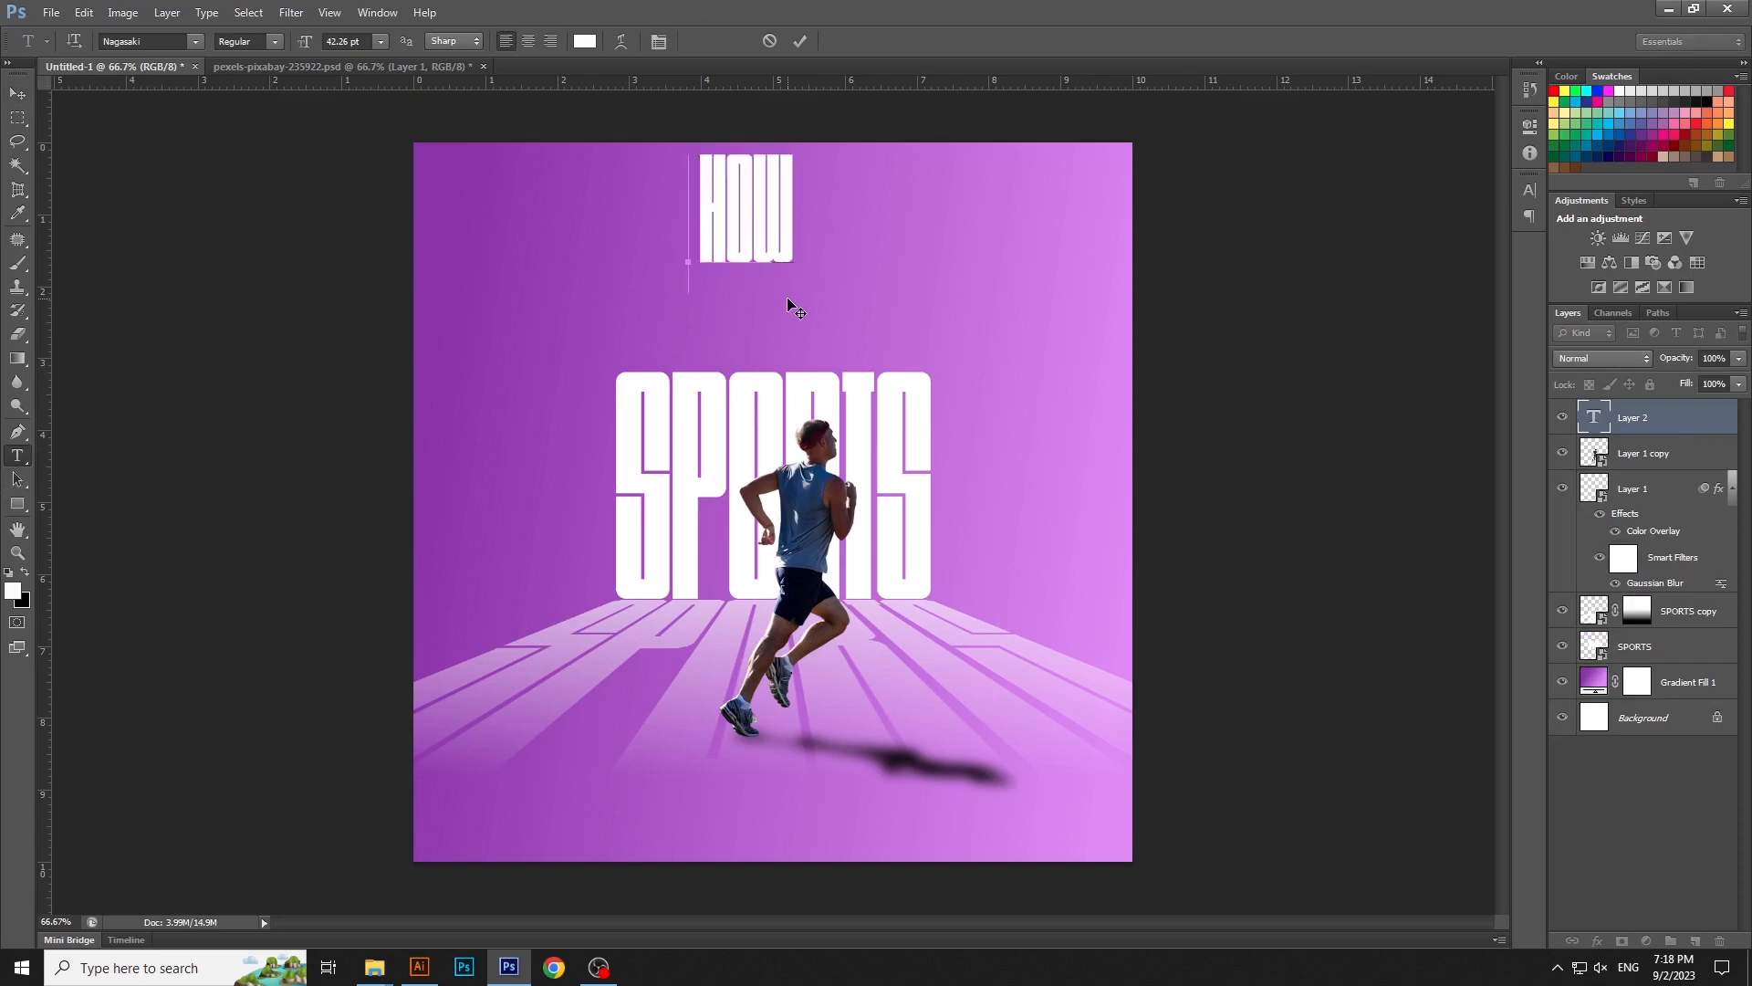
type(" LONG CAN YOU LAS")
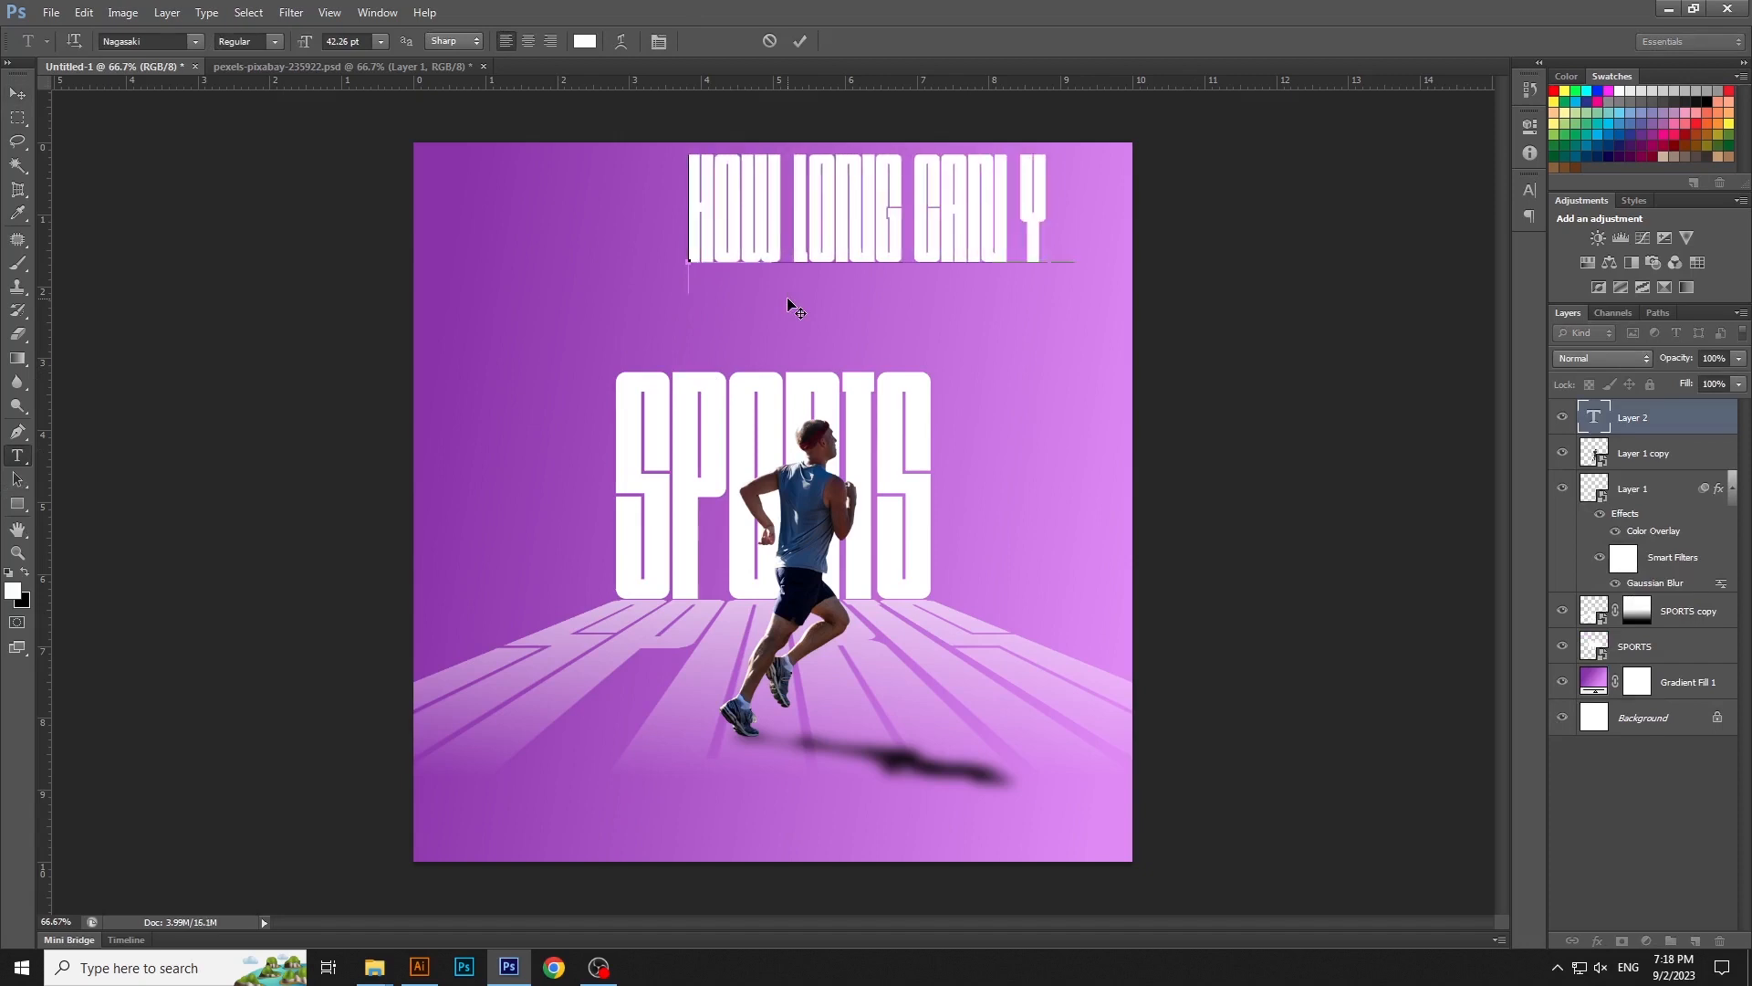
- Format the new text line in Metropolis Bold at 10 pt
key("ctrl+a")
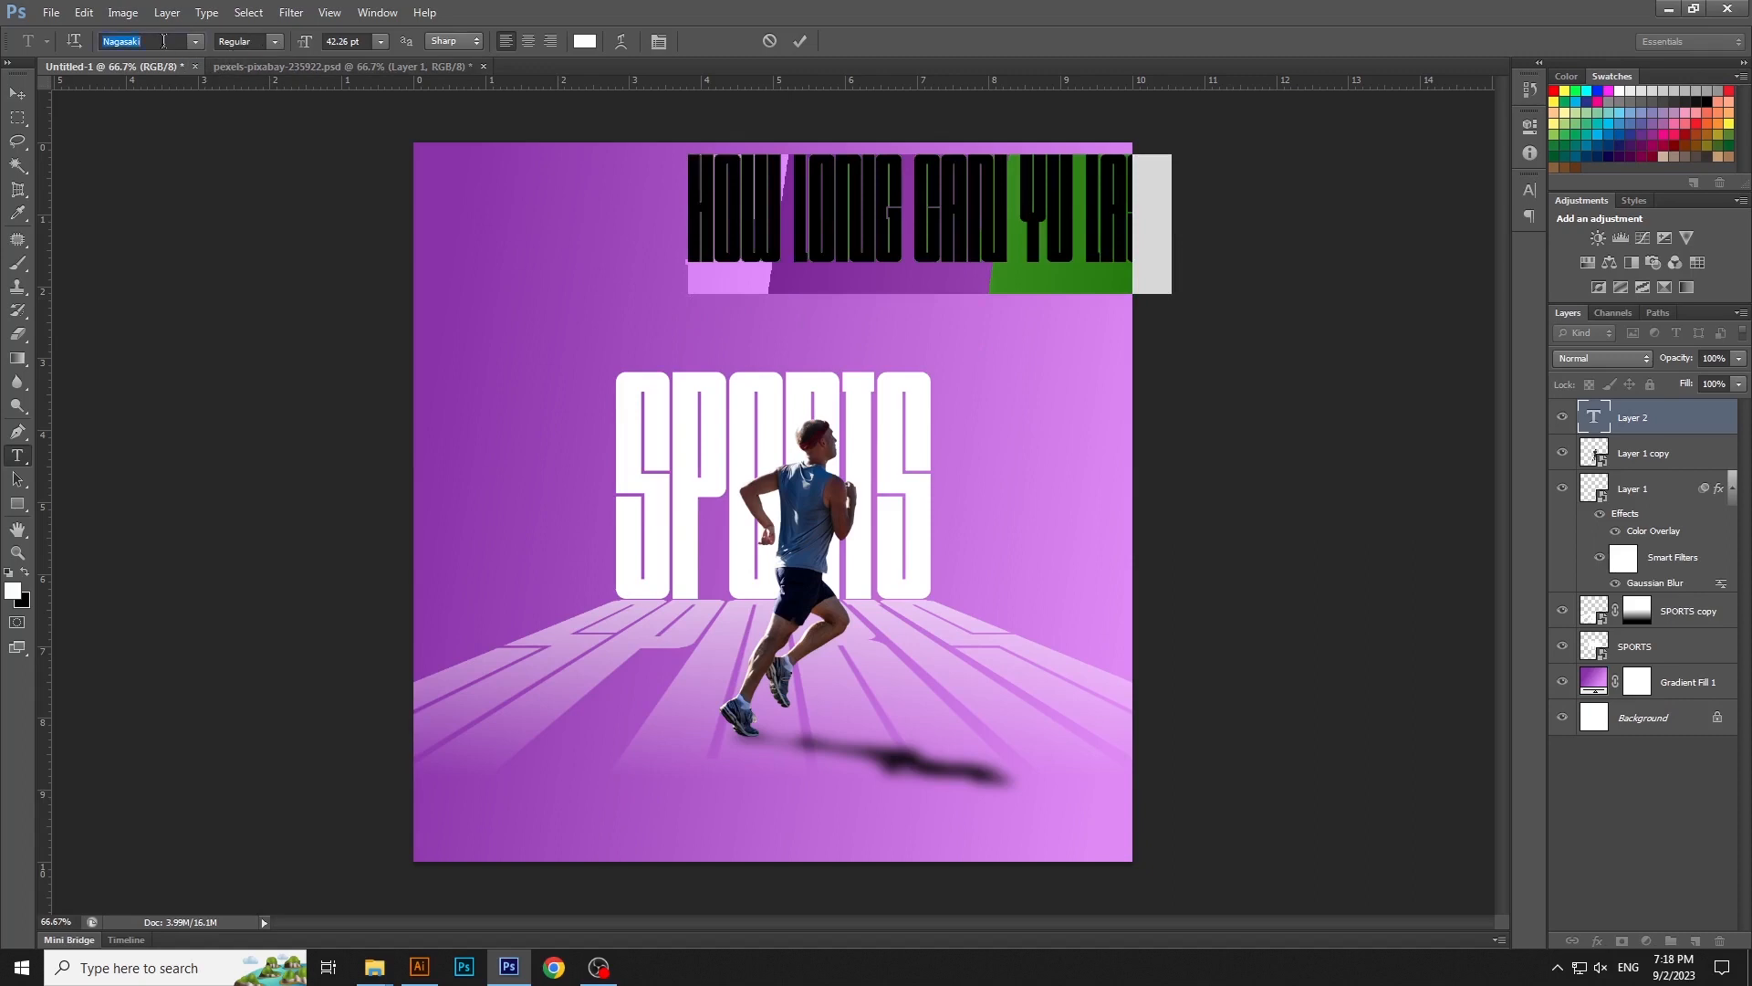
key("Return")
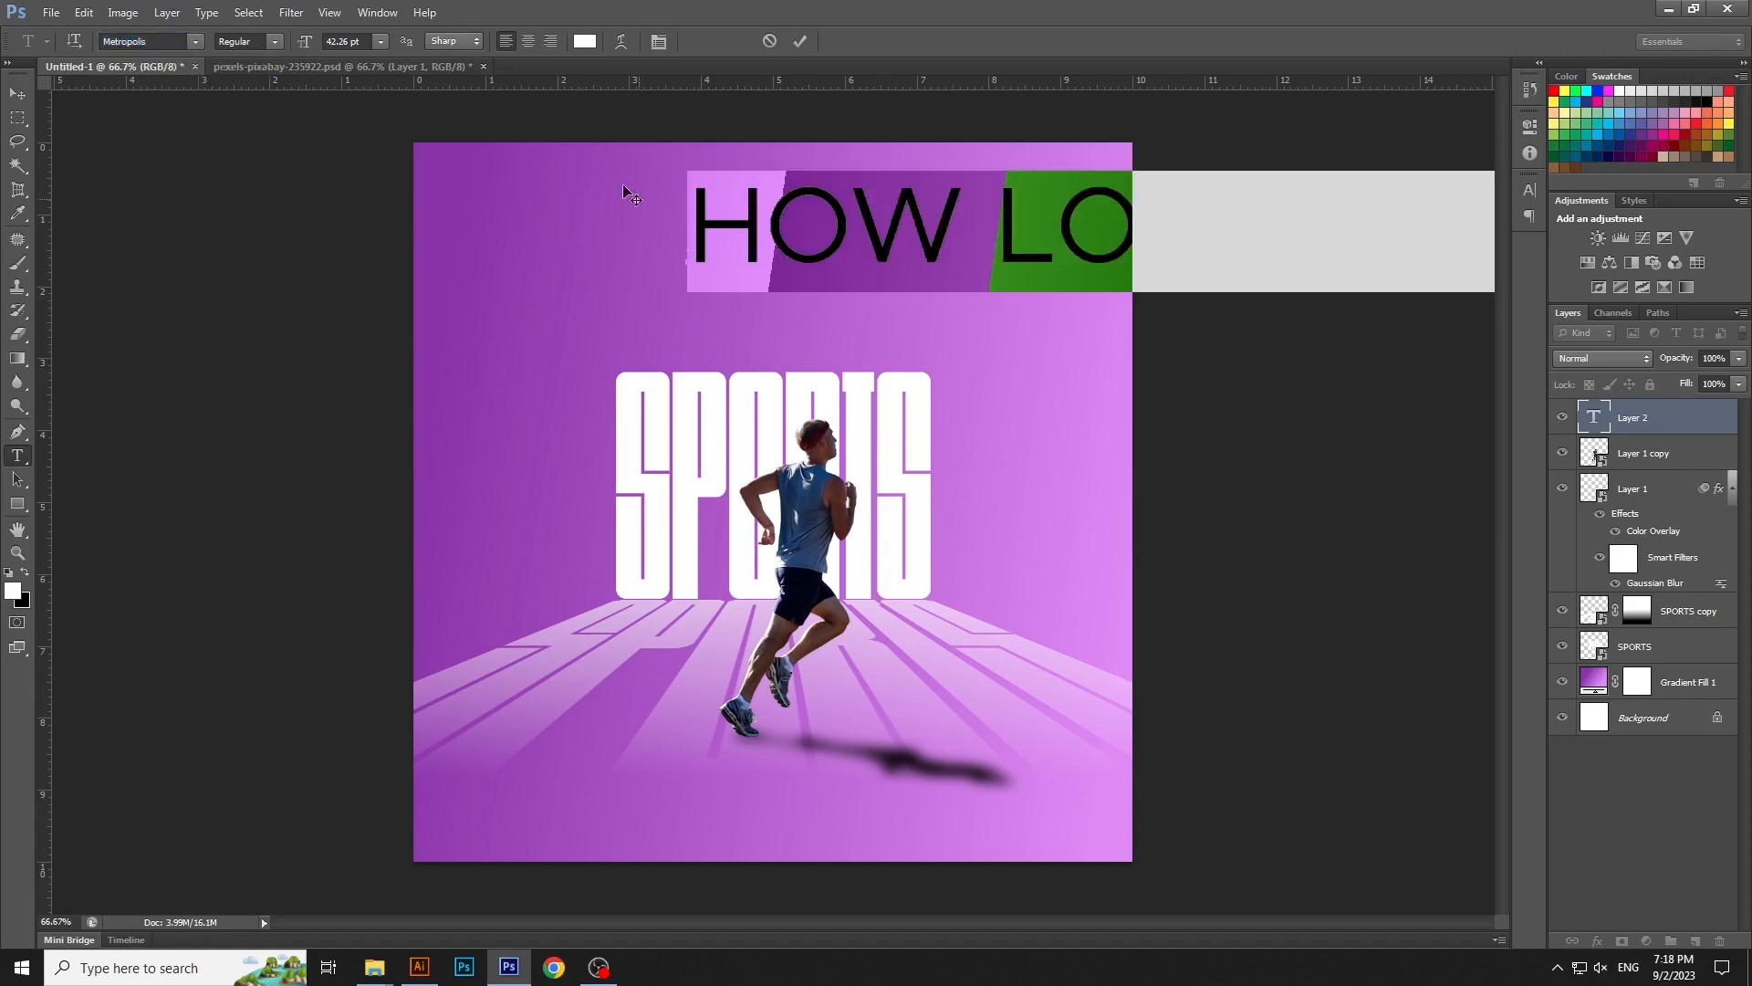
left_click_drag(366, 42, 177, 25)
type("10")
key("Return")
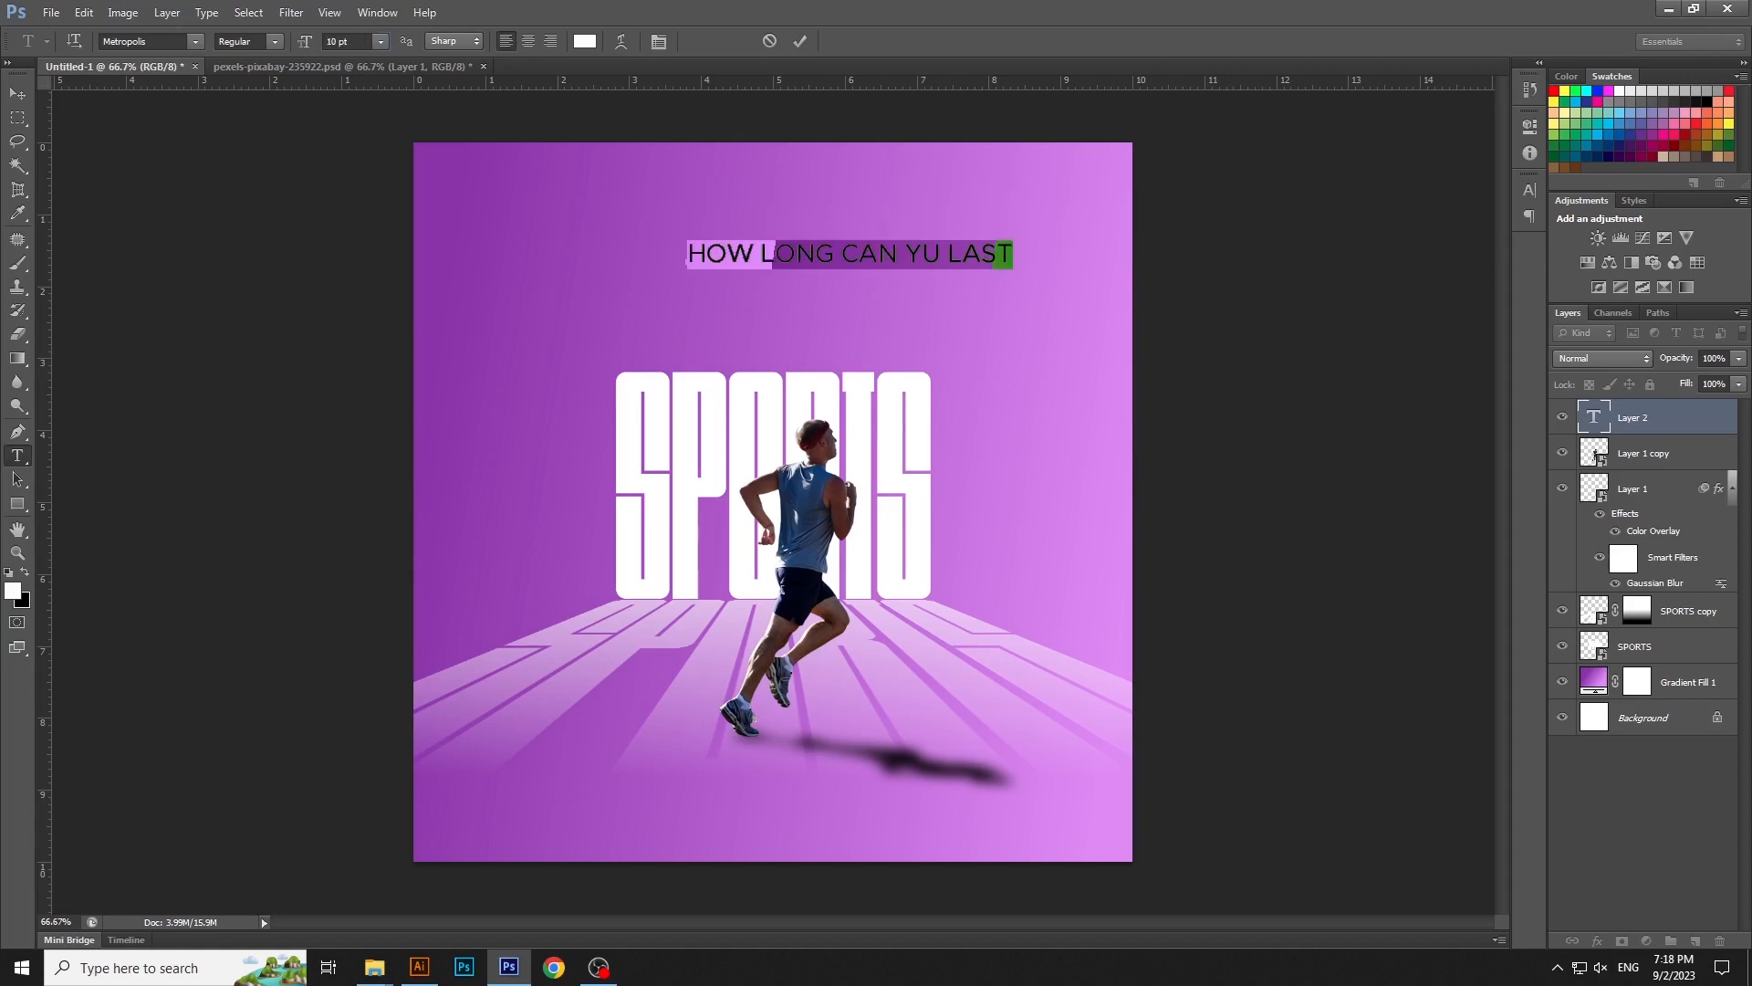
left_click(277, 42)
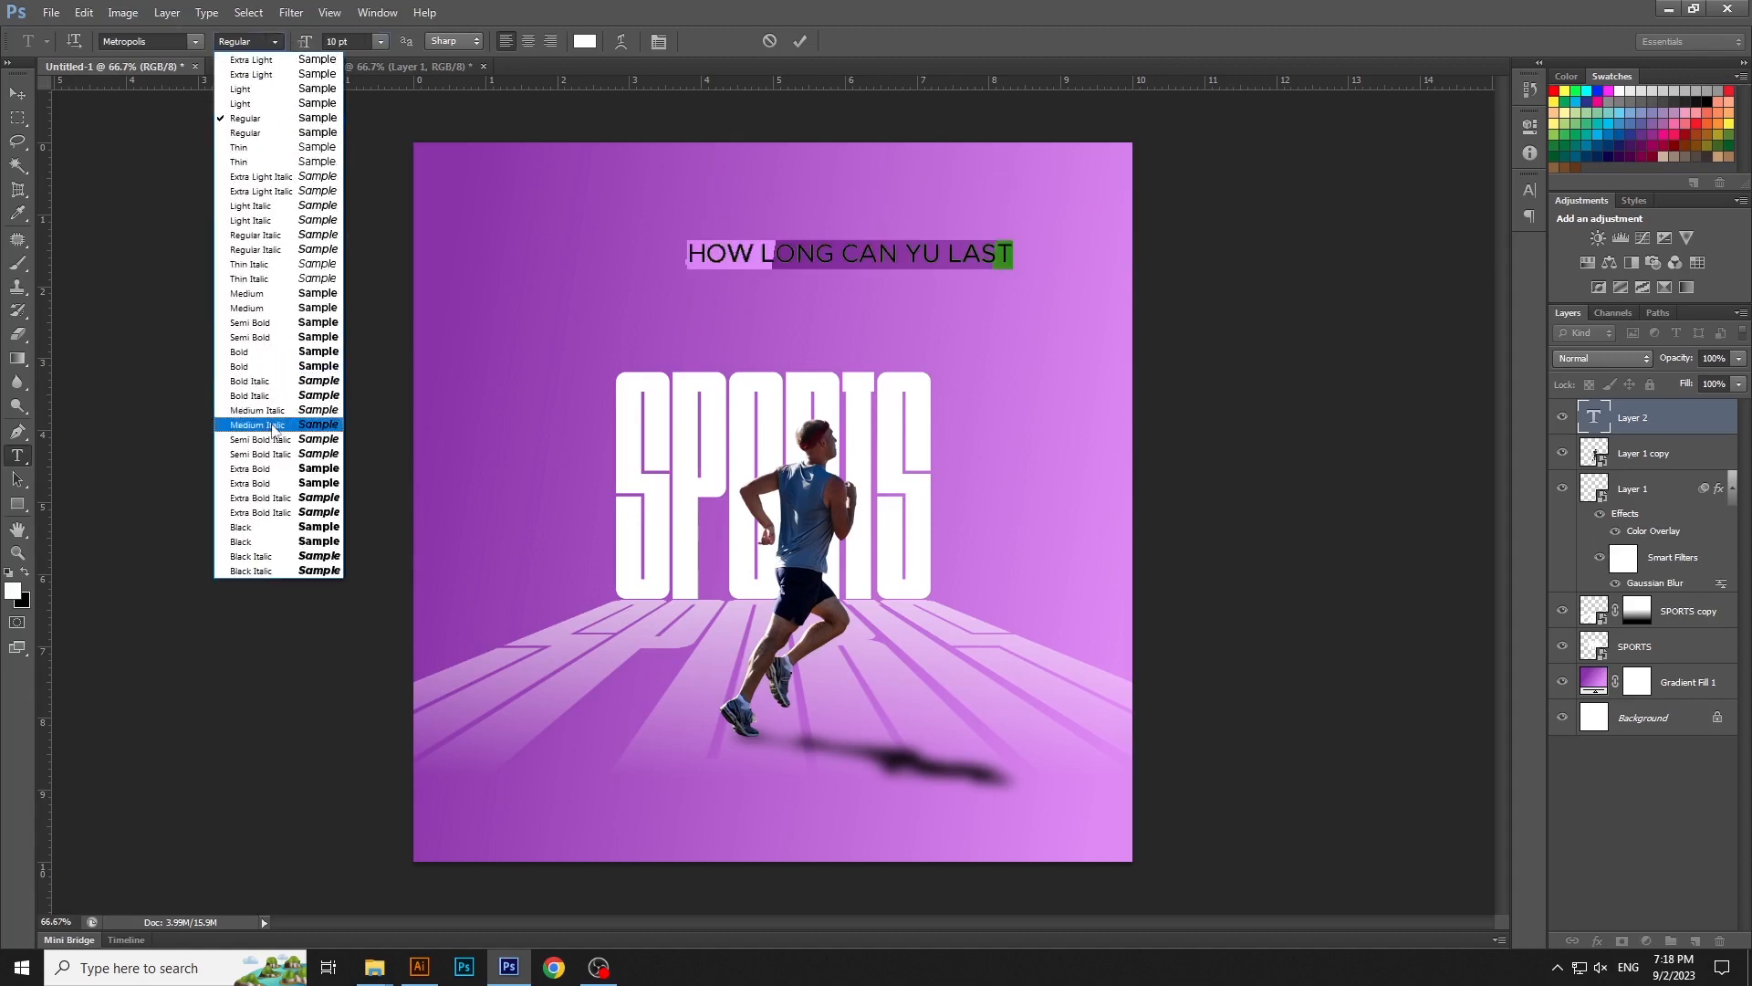
left_click(242, 373)
key("ctrl+Return")
key("v")
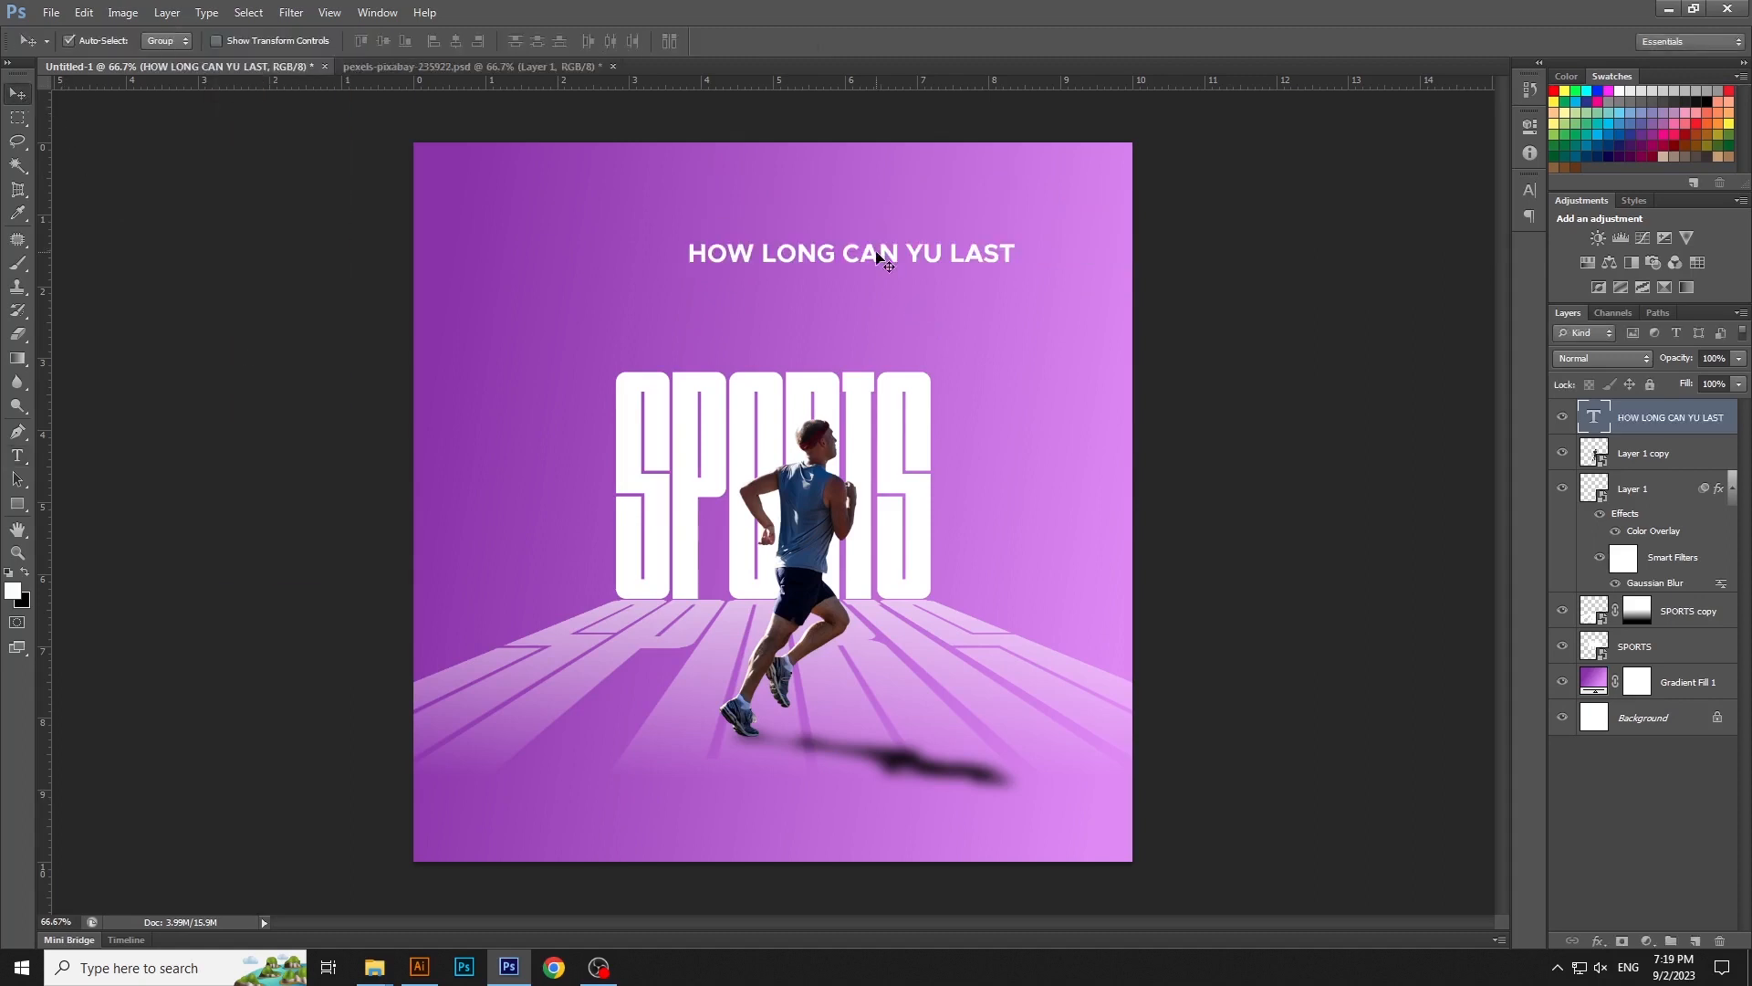
- Move the tagline below the runner's feet and scale it down to about 7.19 pt
left_click_drag(876, 255, 809, 761)
key("ctrl+t")
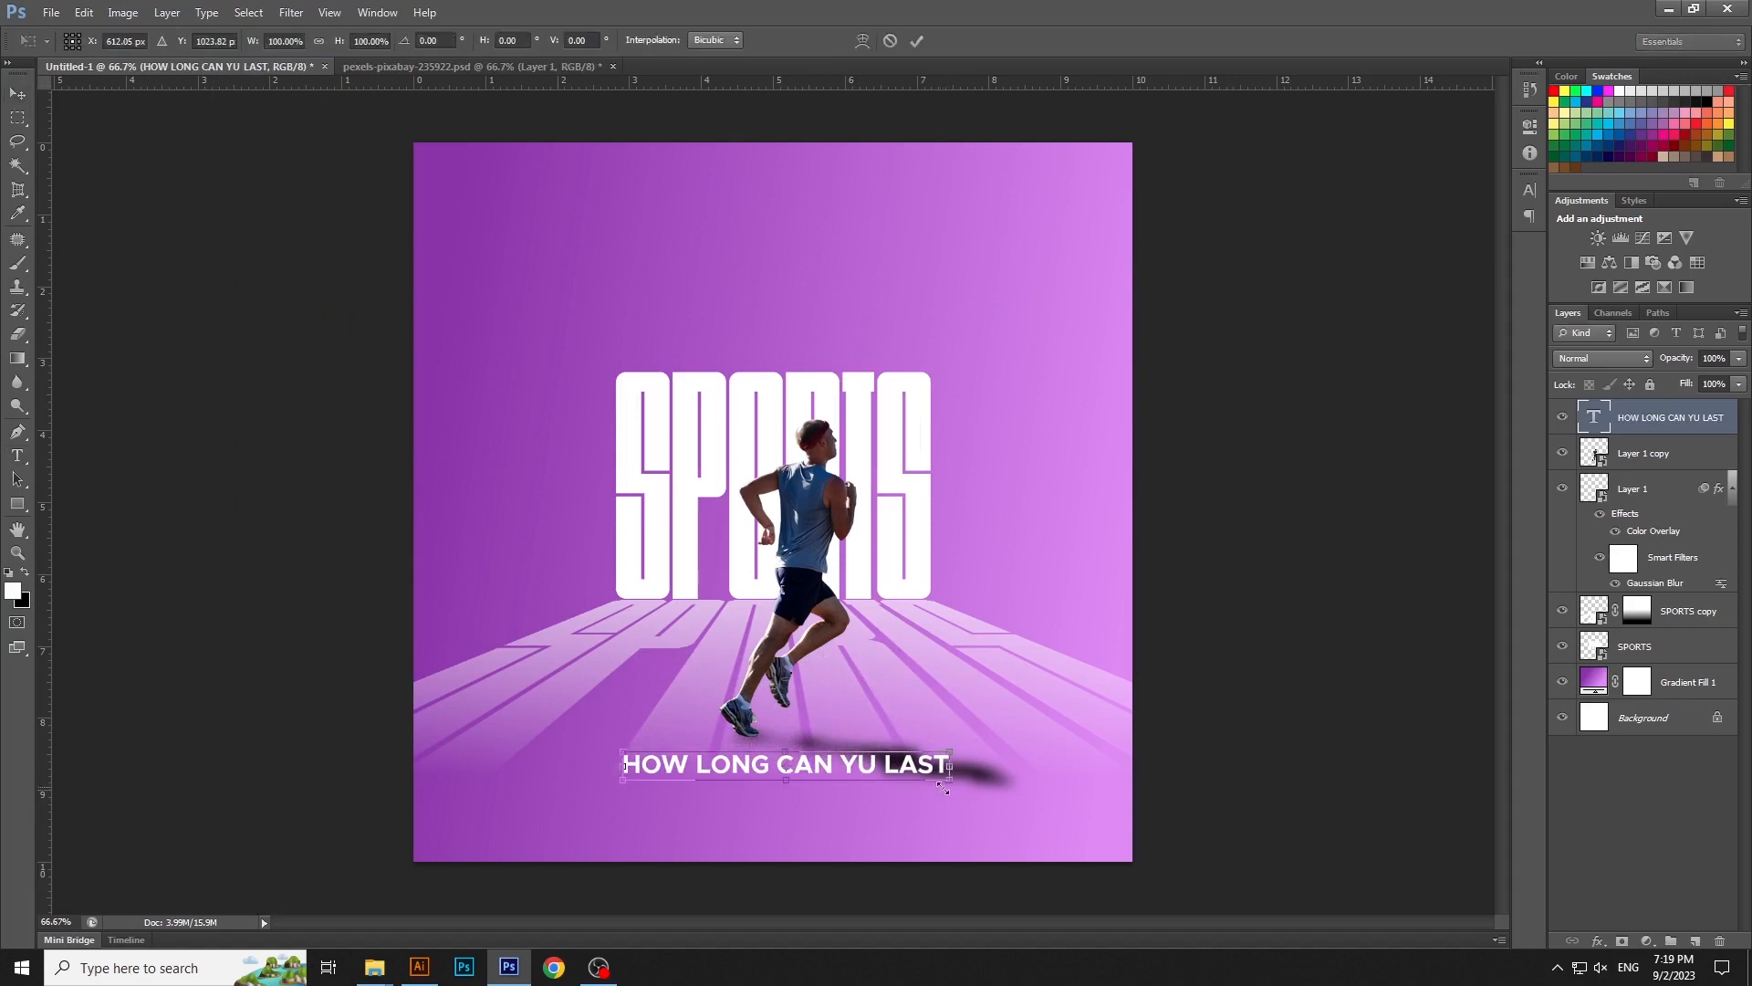
left_click_drag(952, 778, 908, 779)
key("Return")
- Correct YU to YOU in the tagline so it reads HOW LONG CAN YOU LAST
key("t")
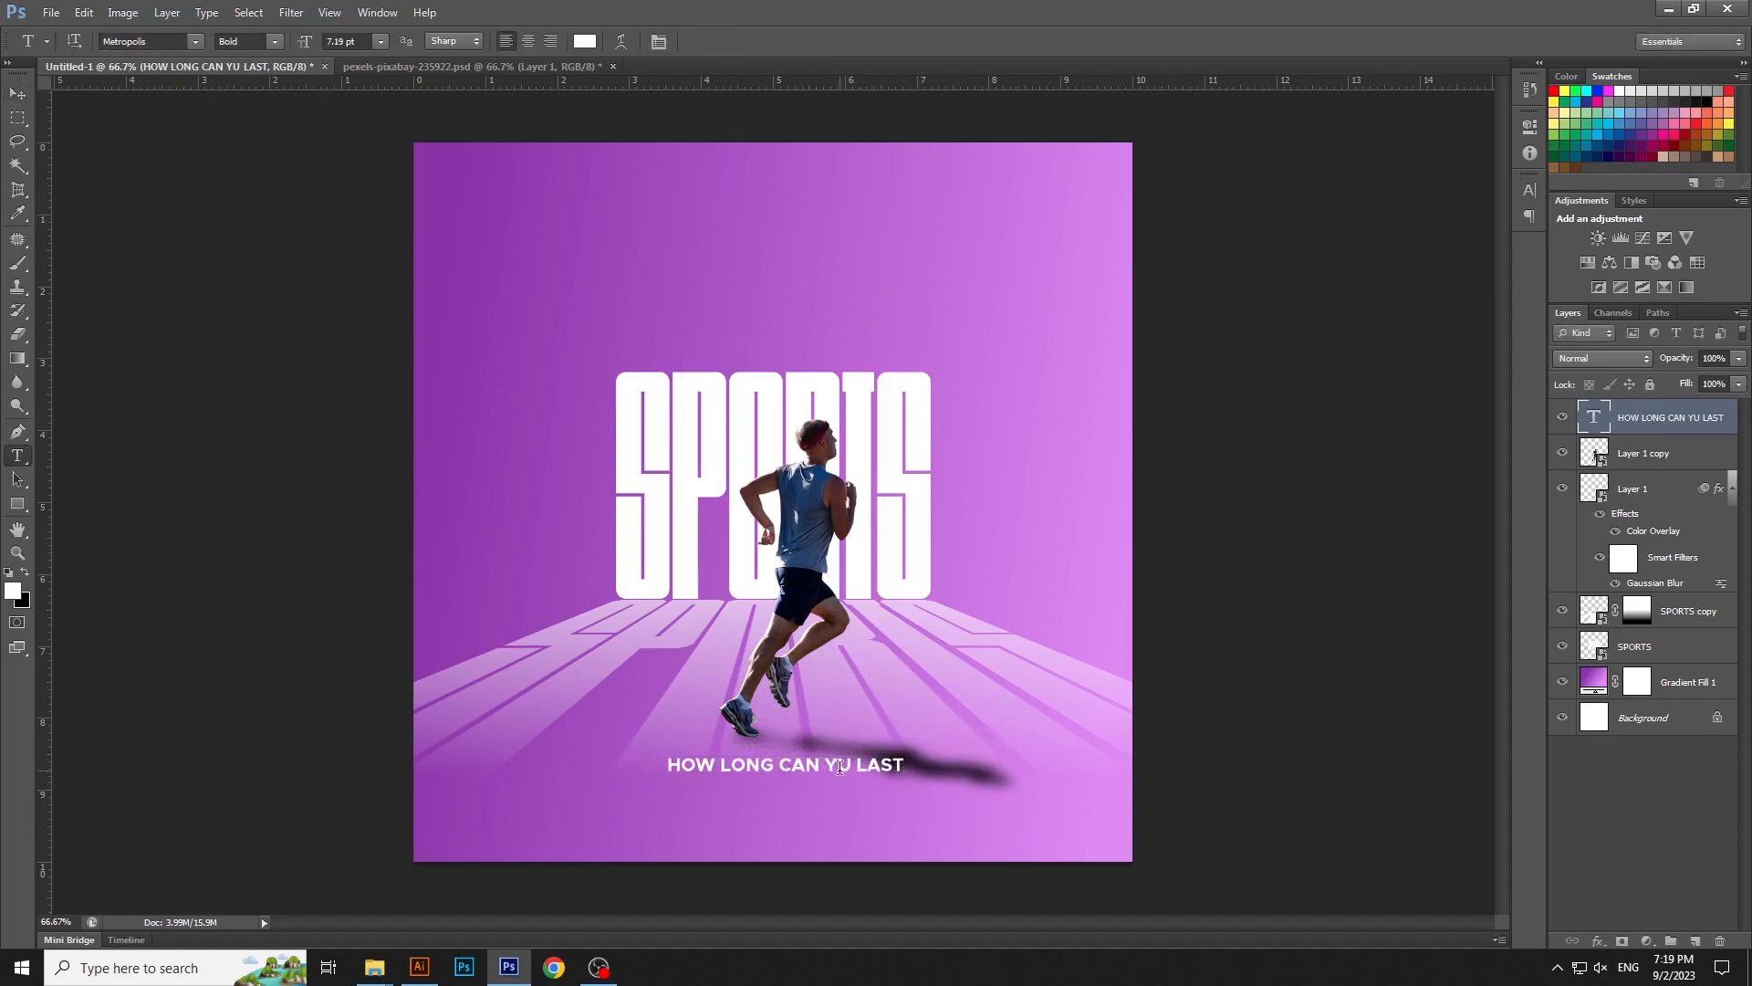
left_click(840, 766)
type("O")
key("ctrl+Return")
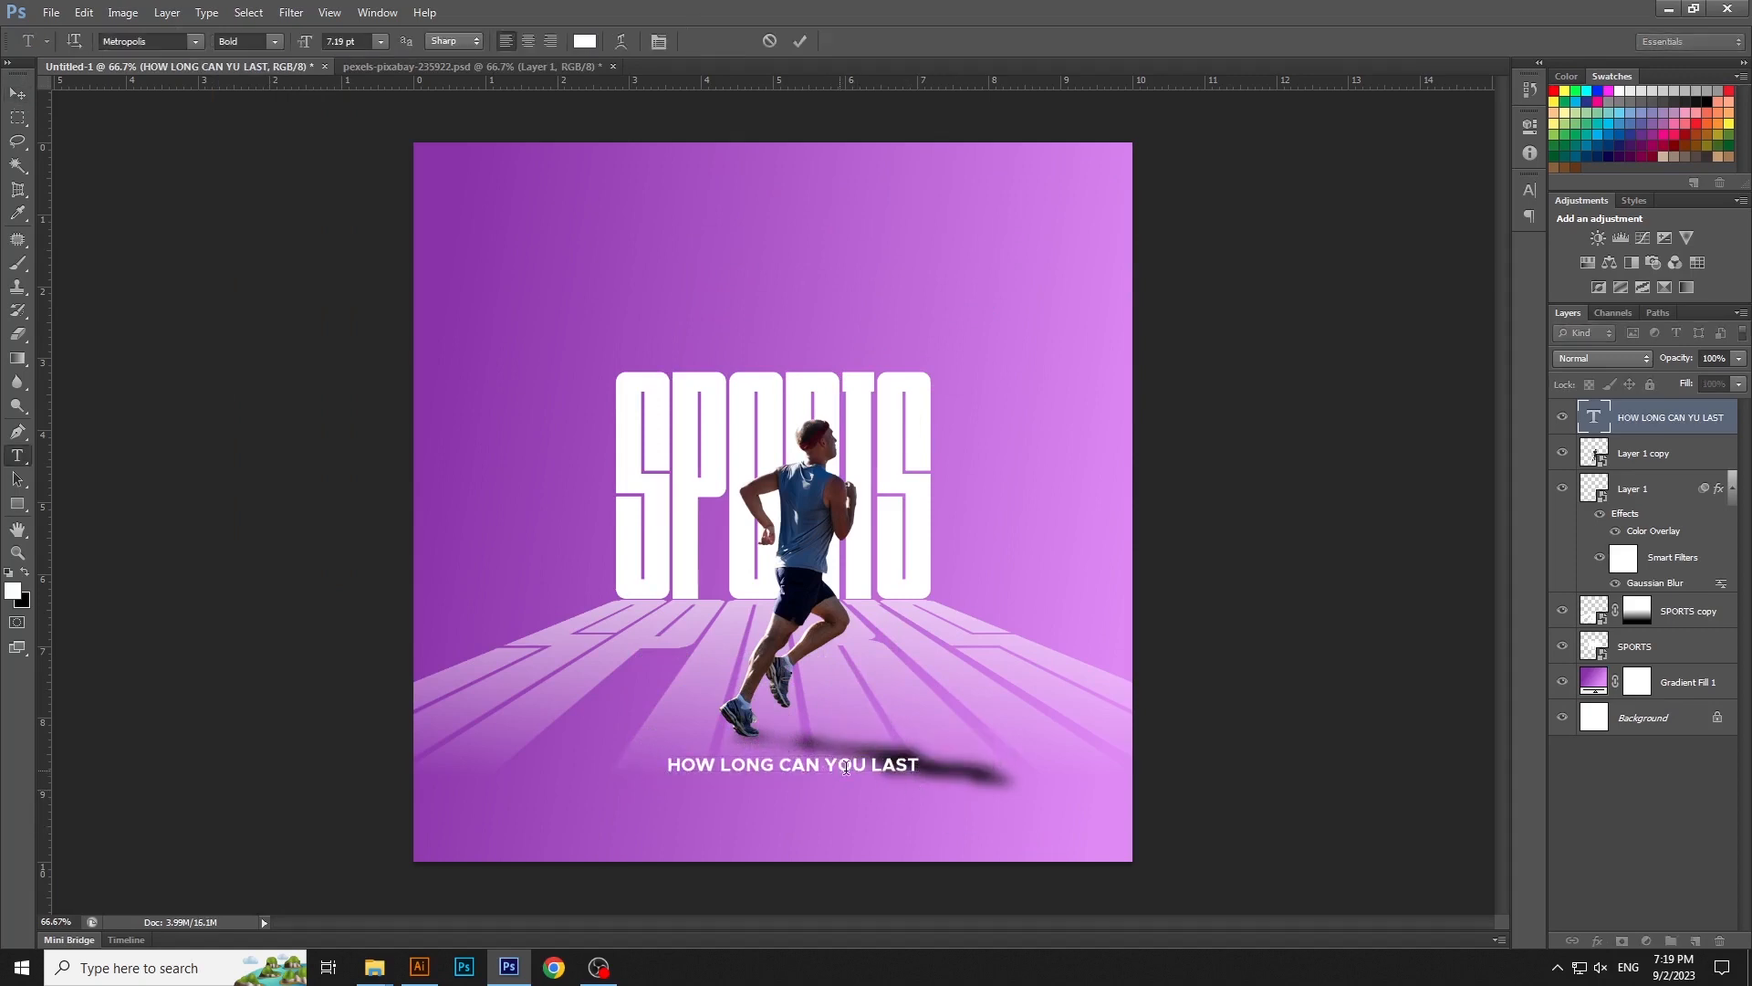
- Center the tagline horizontally on the canvas and scale it down to about 6.13 pt
key("v")
key("ctrl+a")
key("ctrl+d")
key("ctrl+t")
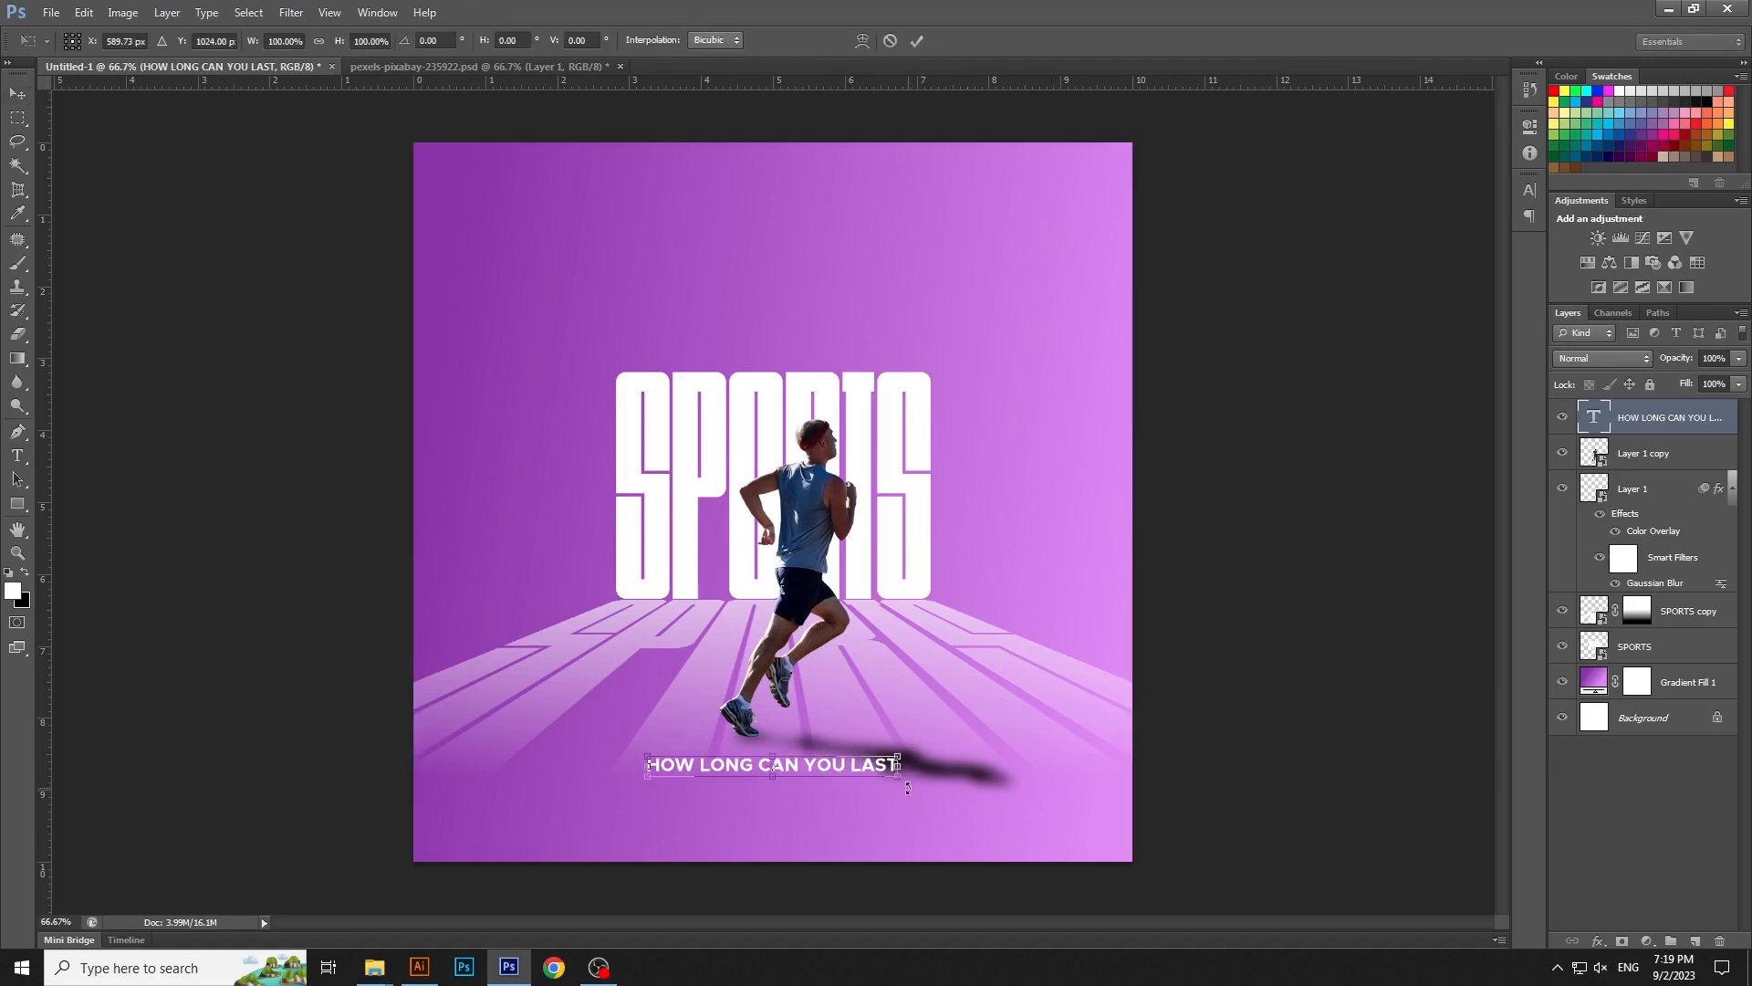
left_click_drag(920, 775, 884, 780)
key("Return")
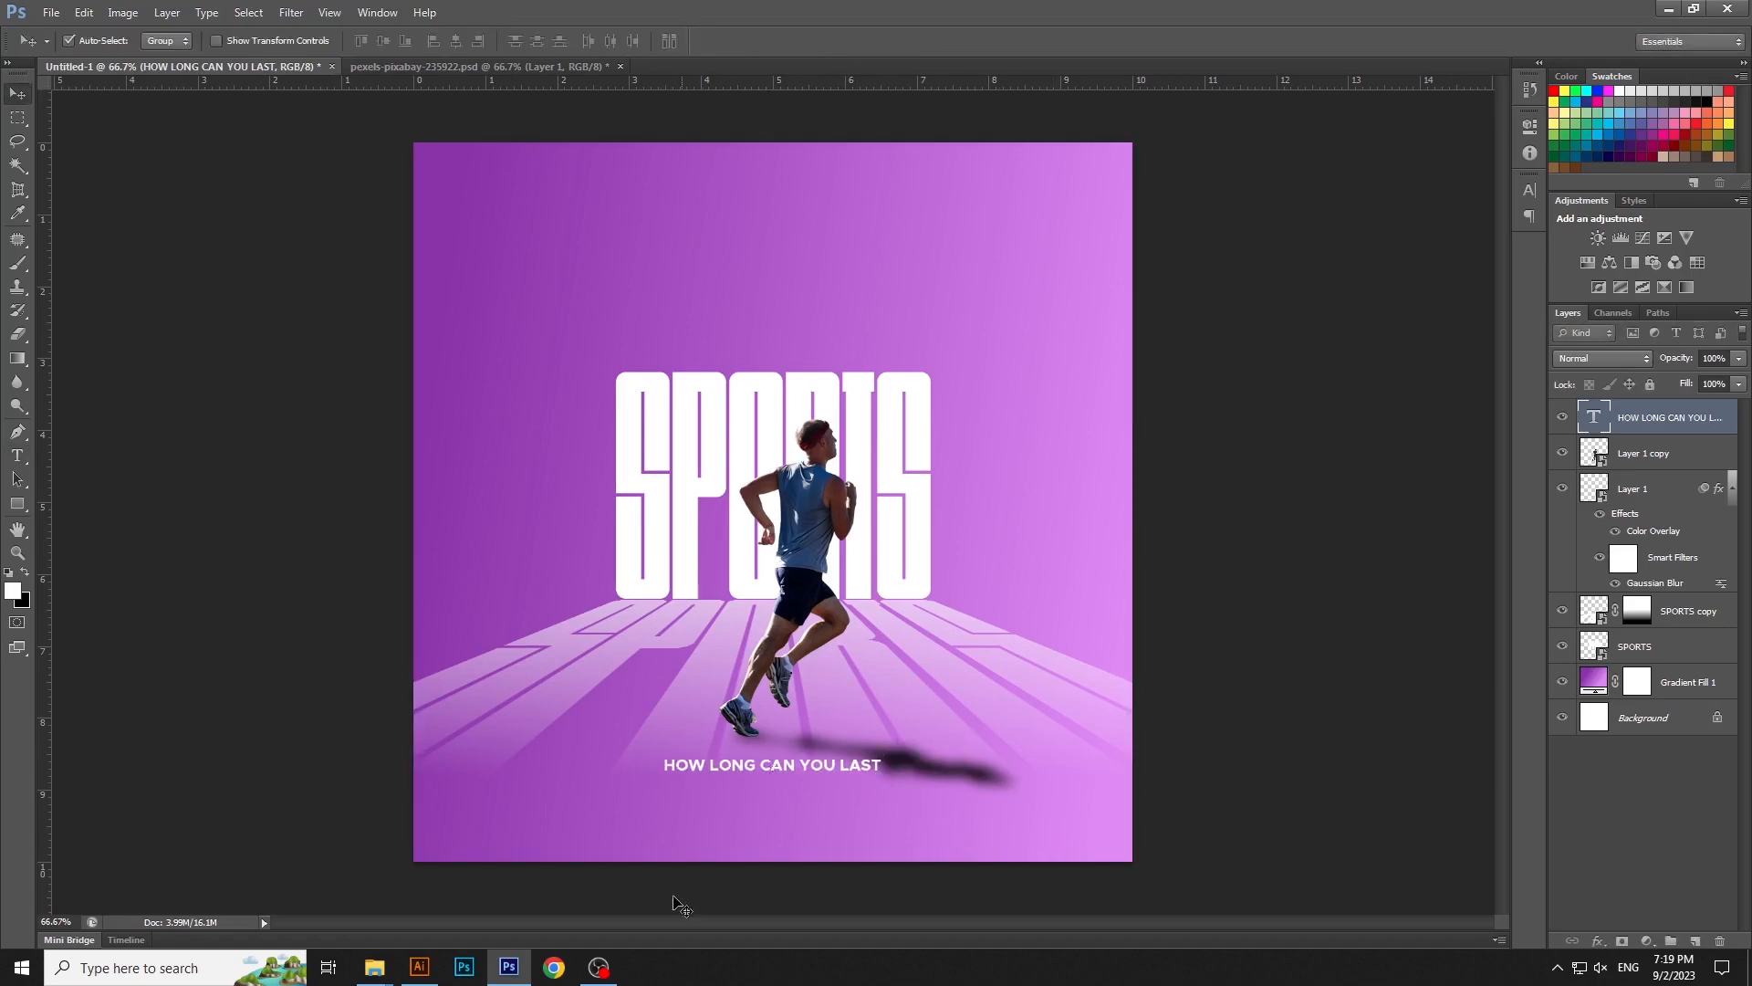
- Switch to Chrome, search for LOREM and open the lipsum.com website
left_click(555, 968)
type("LOREM")
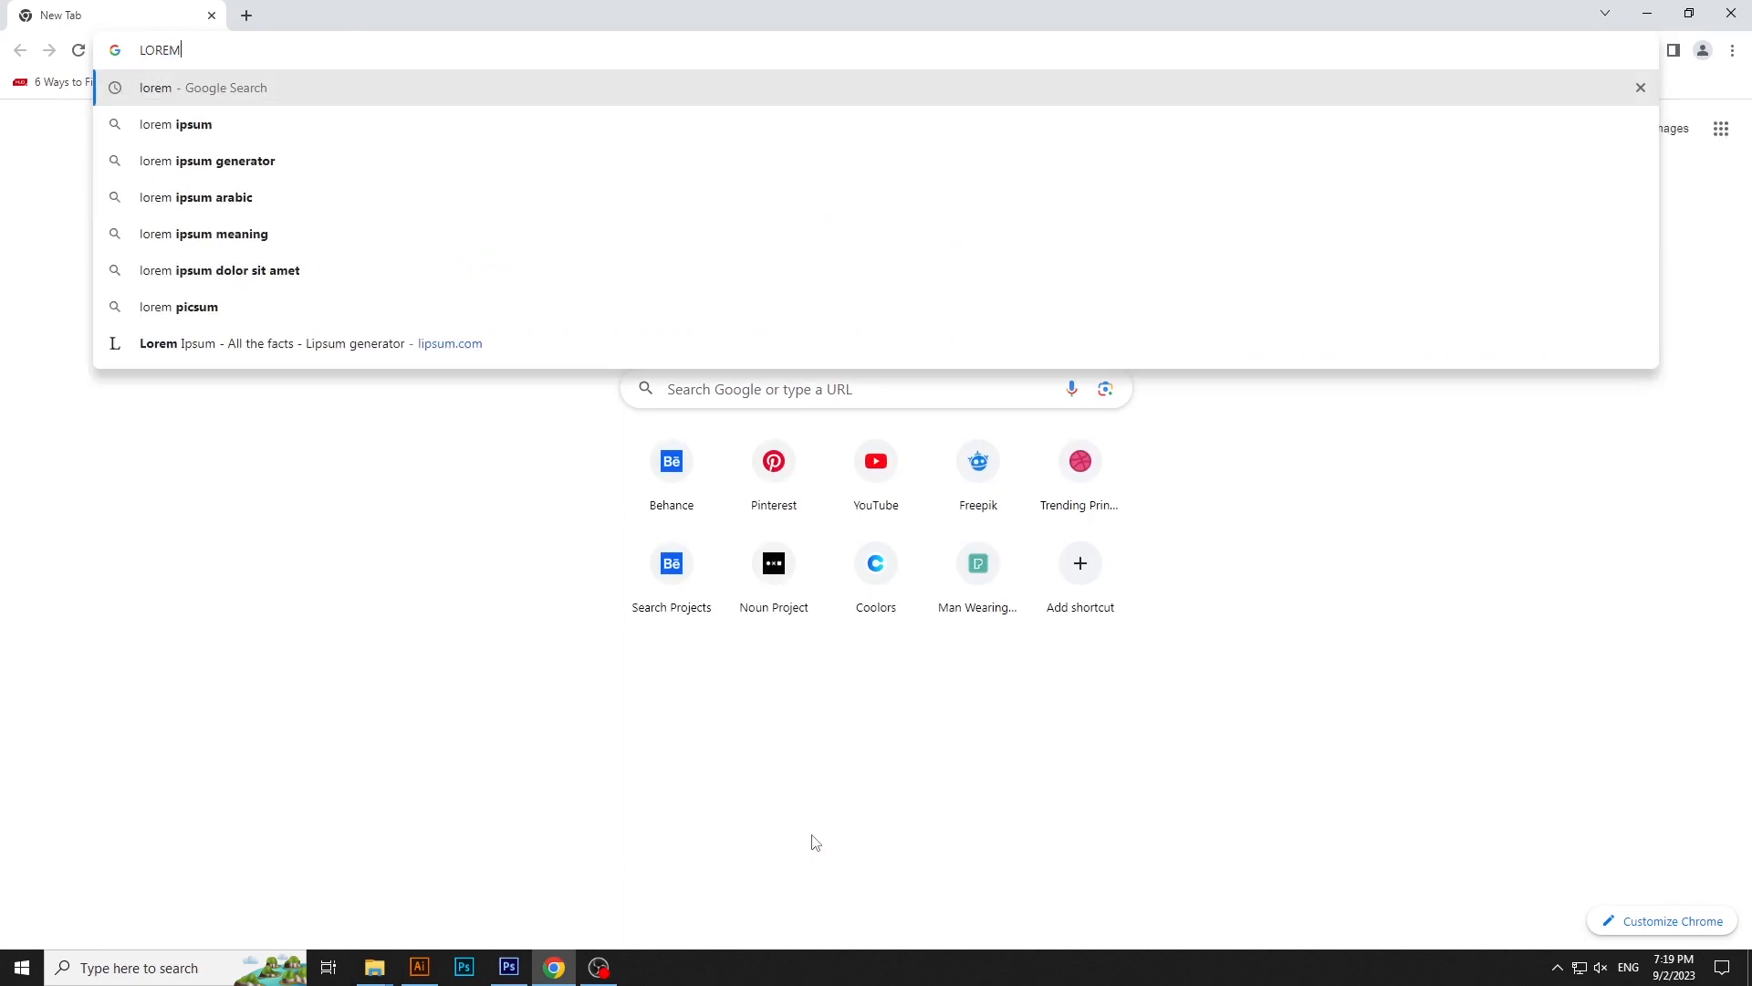
key("Return")
left_click(375, 300)
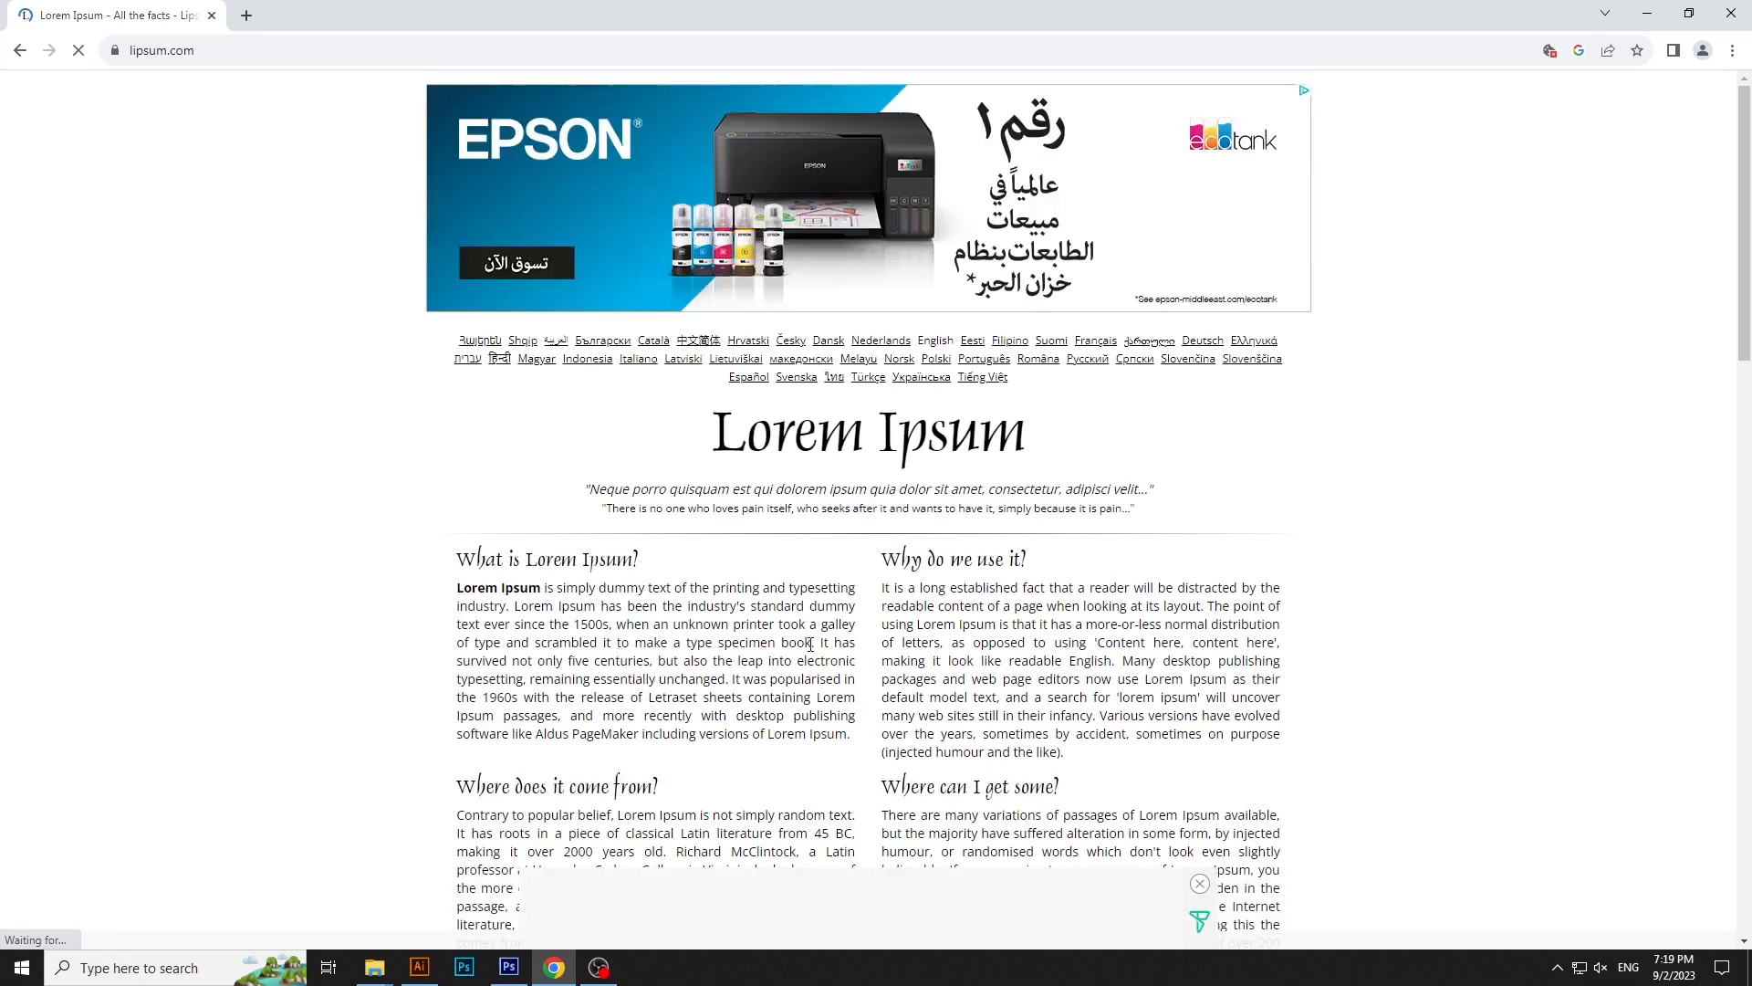
- Copy the opening of "What is Lorem Ipsum?", from "Lorem Ipsum is simply dummy text" through "type specimen book."
left_click_drag(813, 644, 471, 589)
left_click_drag(466, 587, 461, 587)
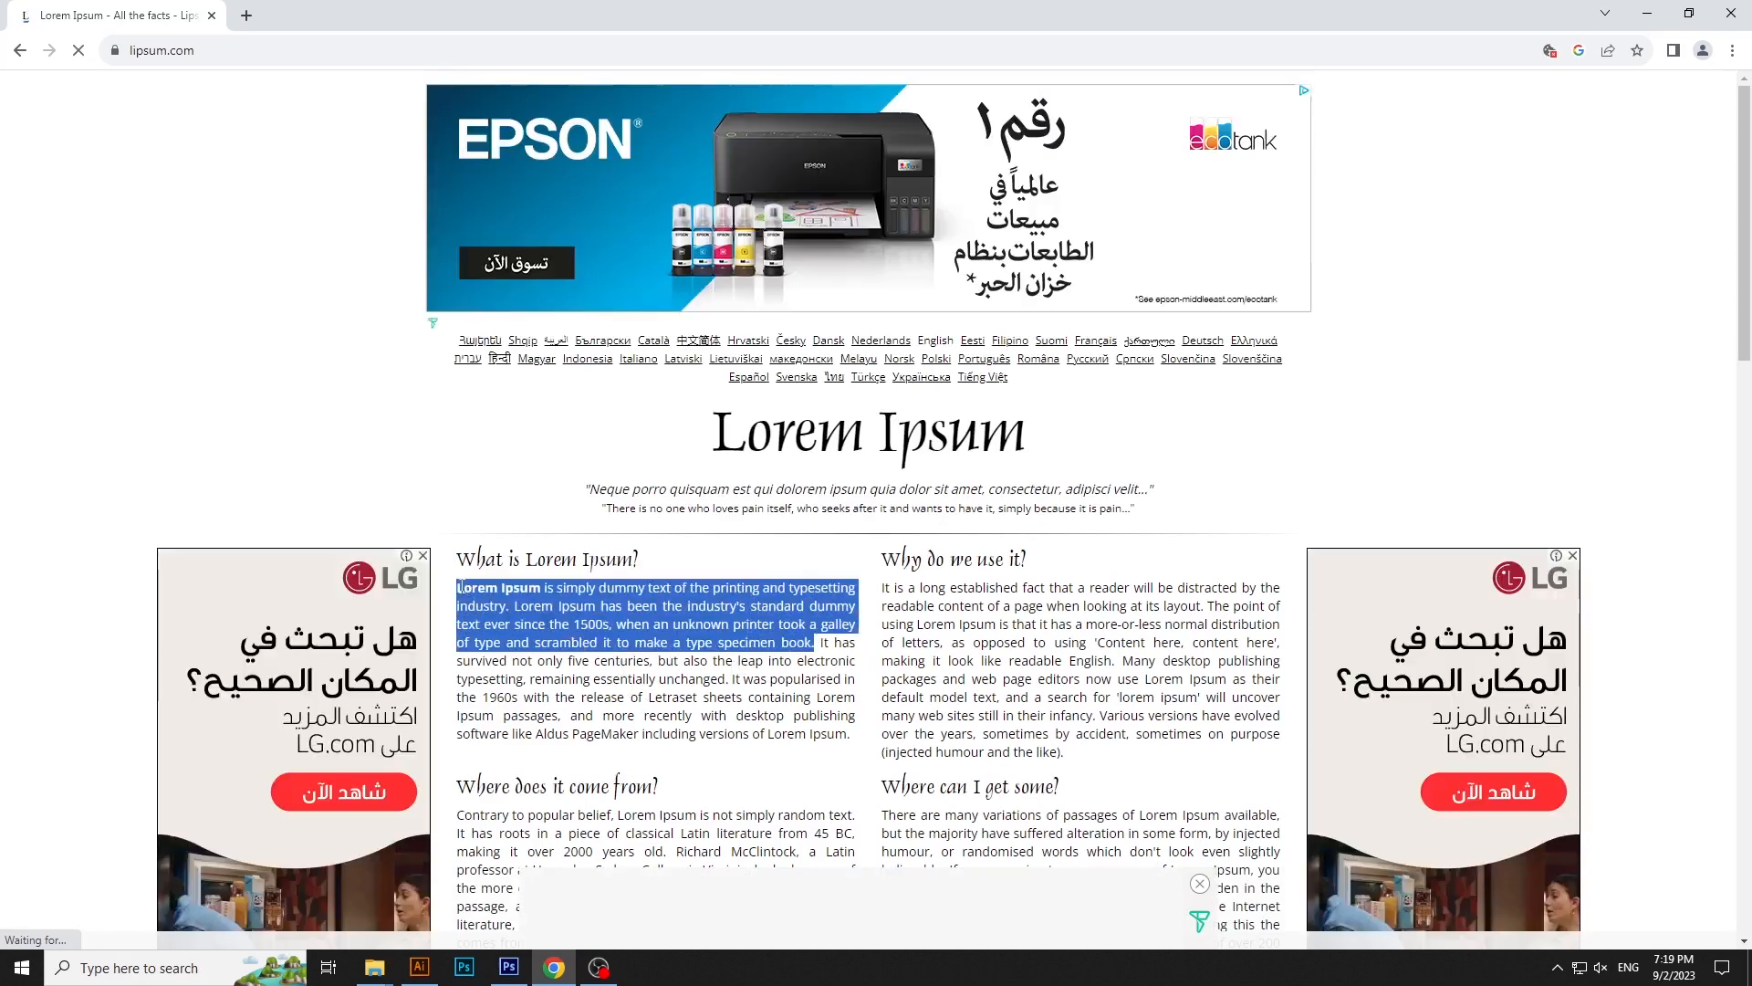
right_click(461, 587)
left_click(492, 602)
- Switch back to Photoshop and paste the copied Lorem Ipsum text into a wide paragraph text box above the SPORTS title
key("alt+Tab")
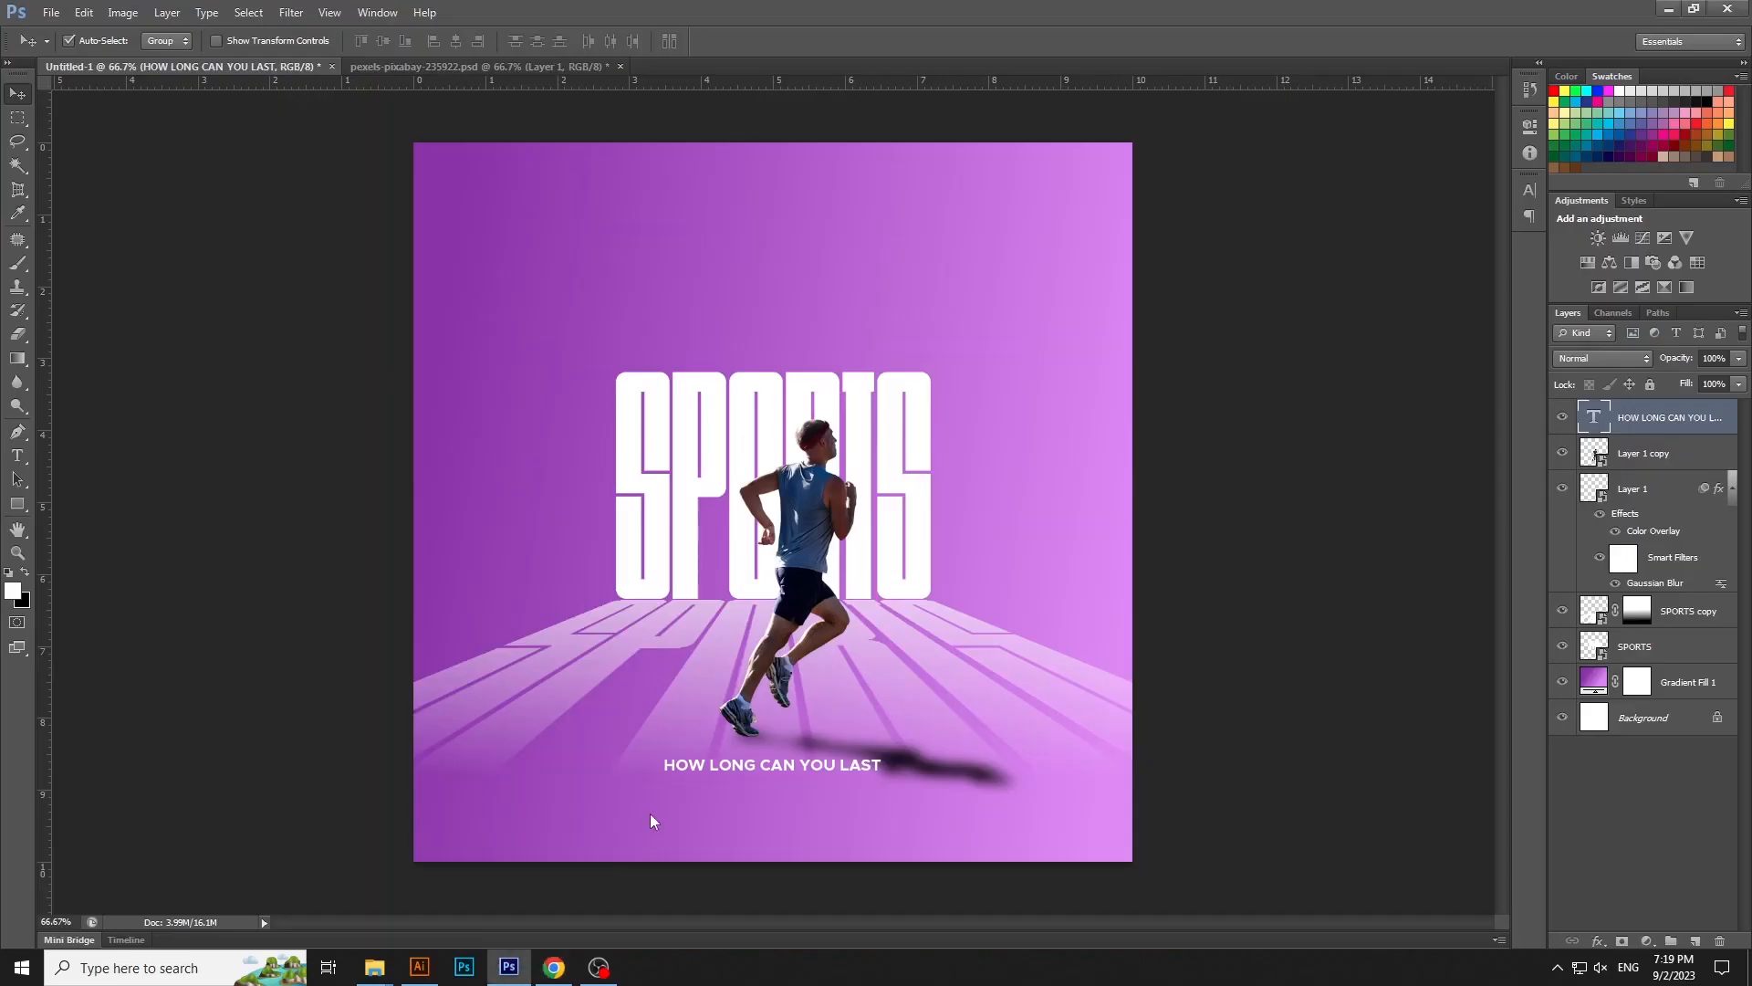
left_click(17, 456)
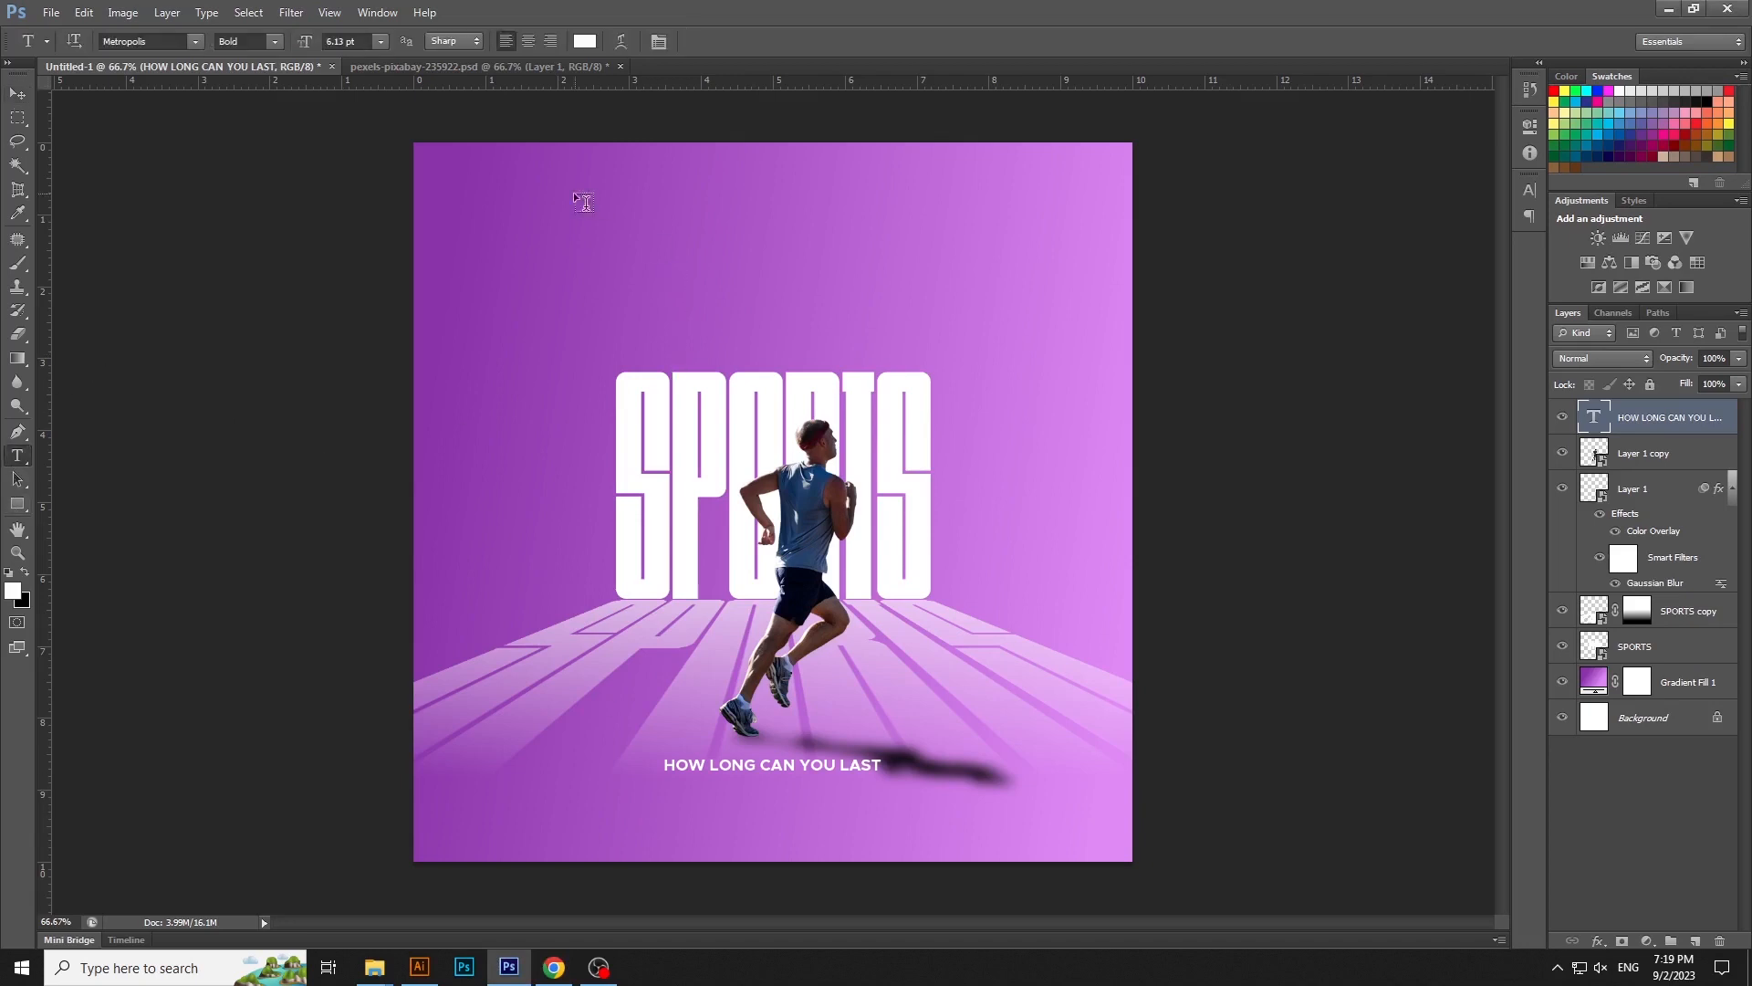
left_click_drag(516, 200, 1044, 331)
key("ctrl+v")
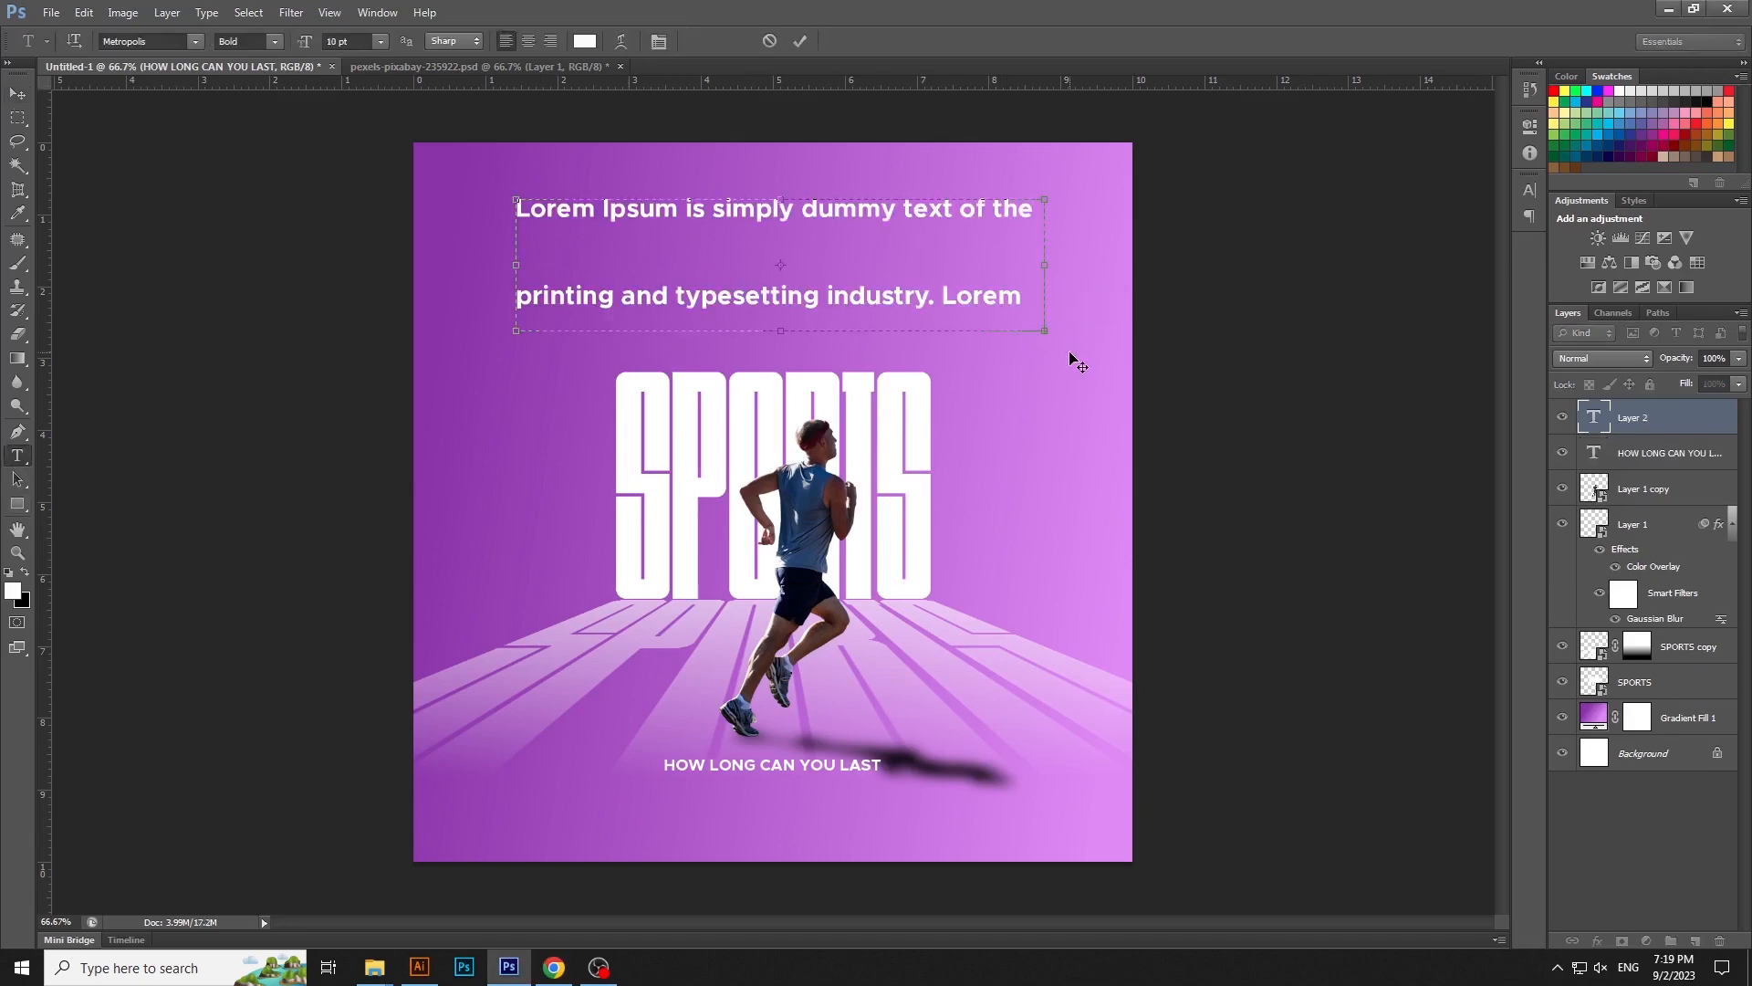
- Set all of the pasted Lorem Ipsum text to 6 pt with Auto leading
key("ctrl+a")
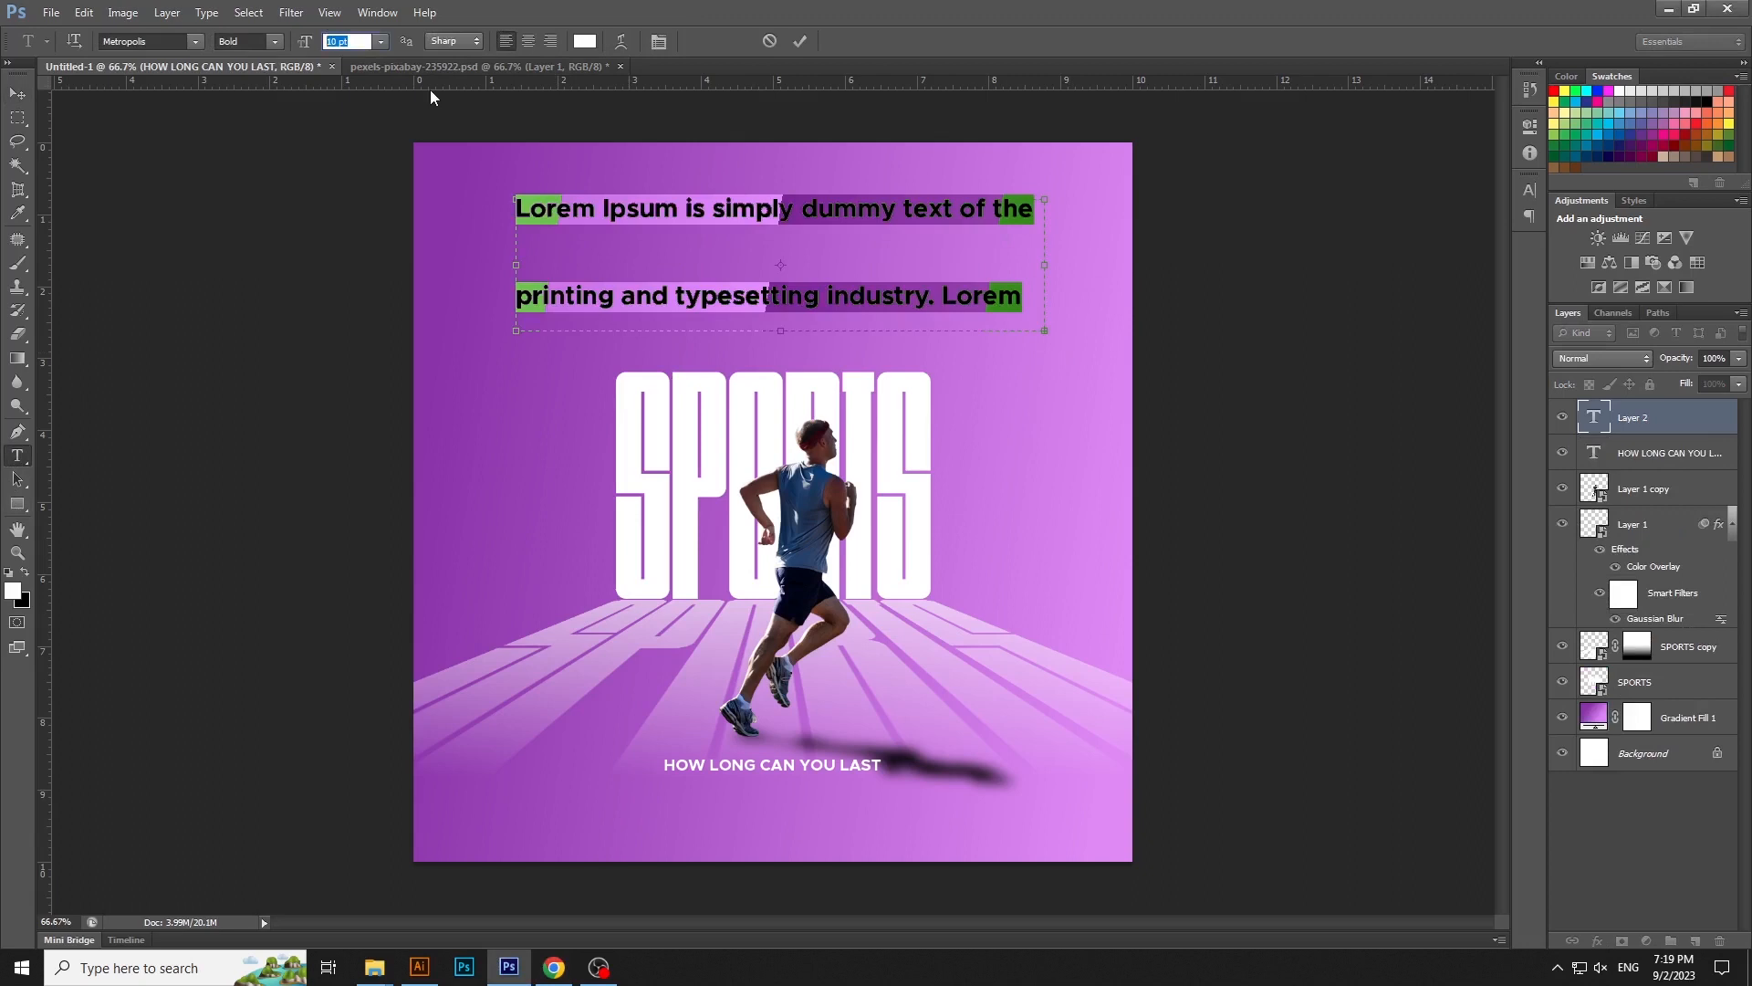
type("6")
key("Return")
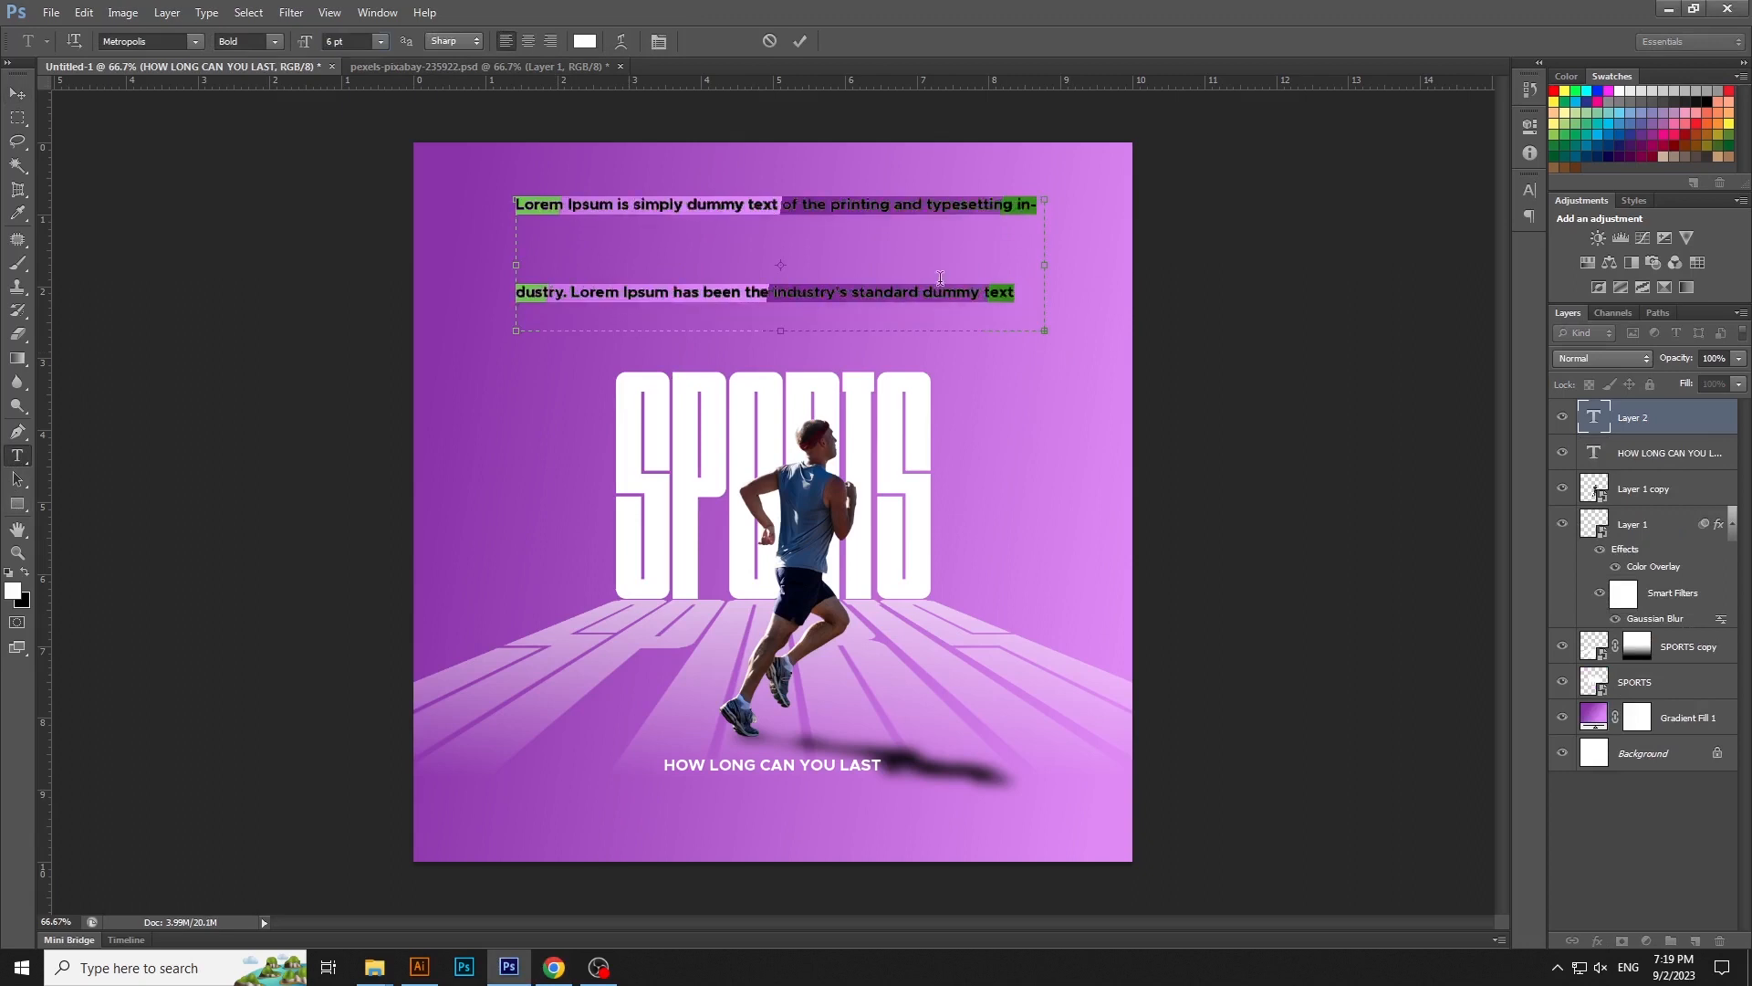
left_click(1530, 190)
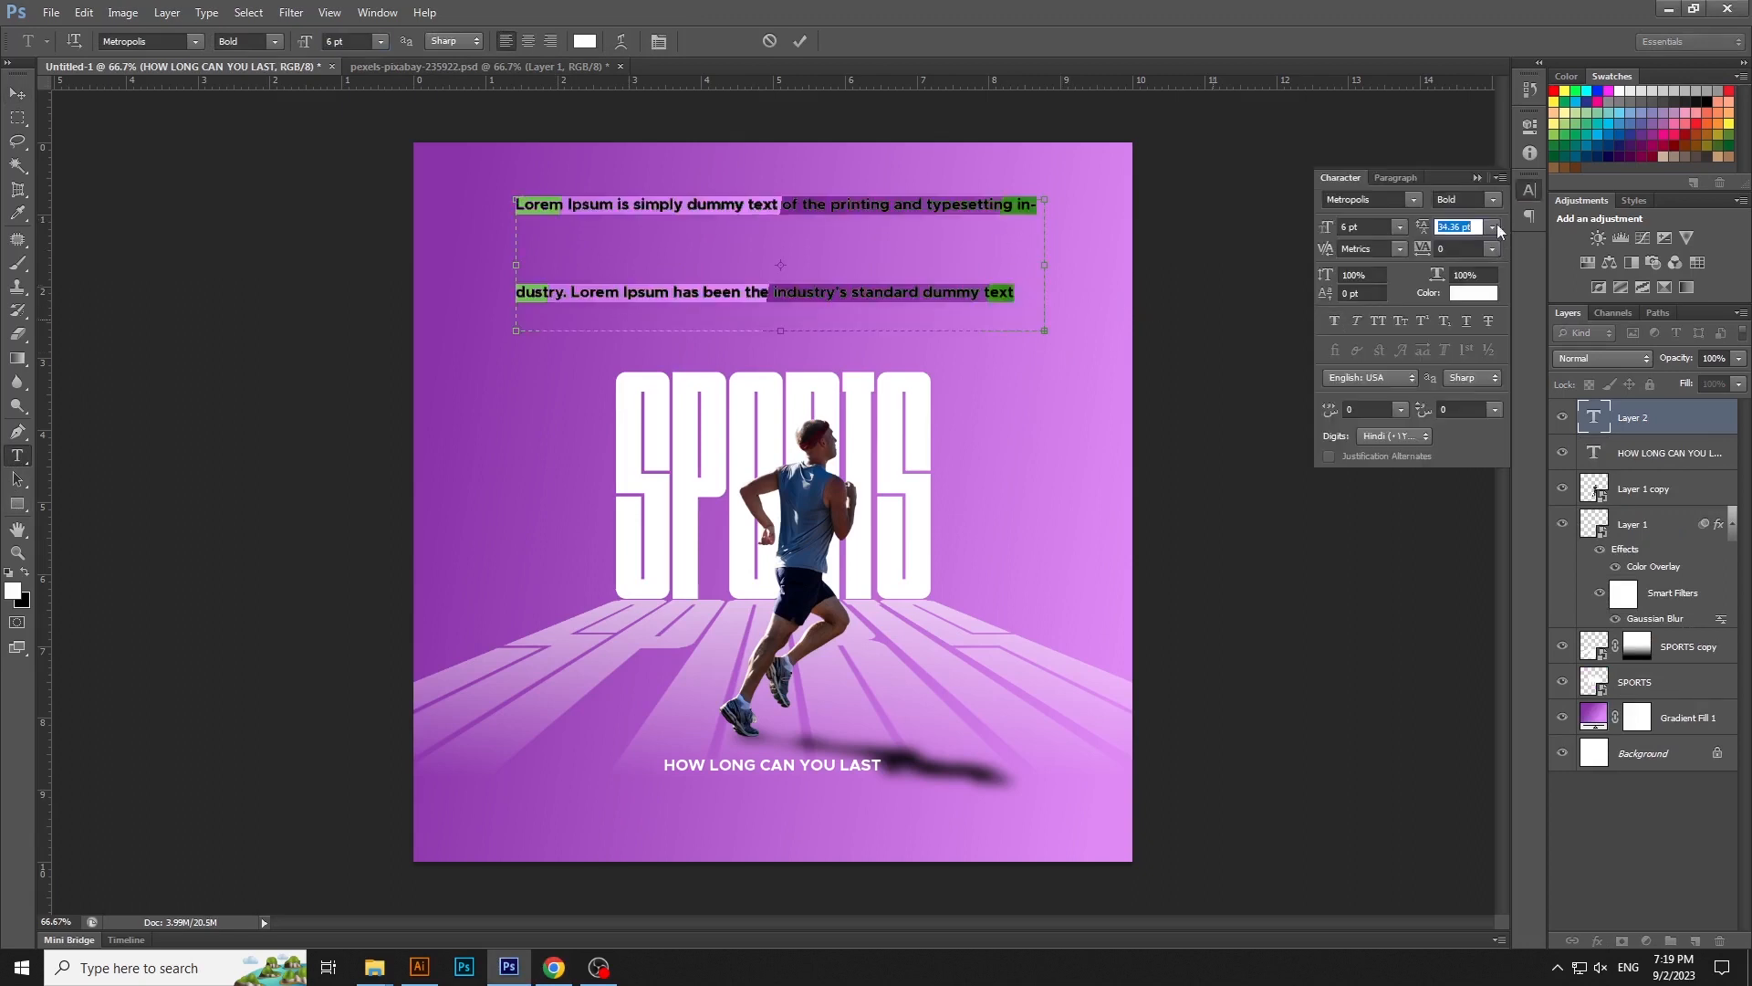
left_click(1492, 226)
left_click(1503, 257)
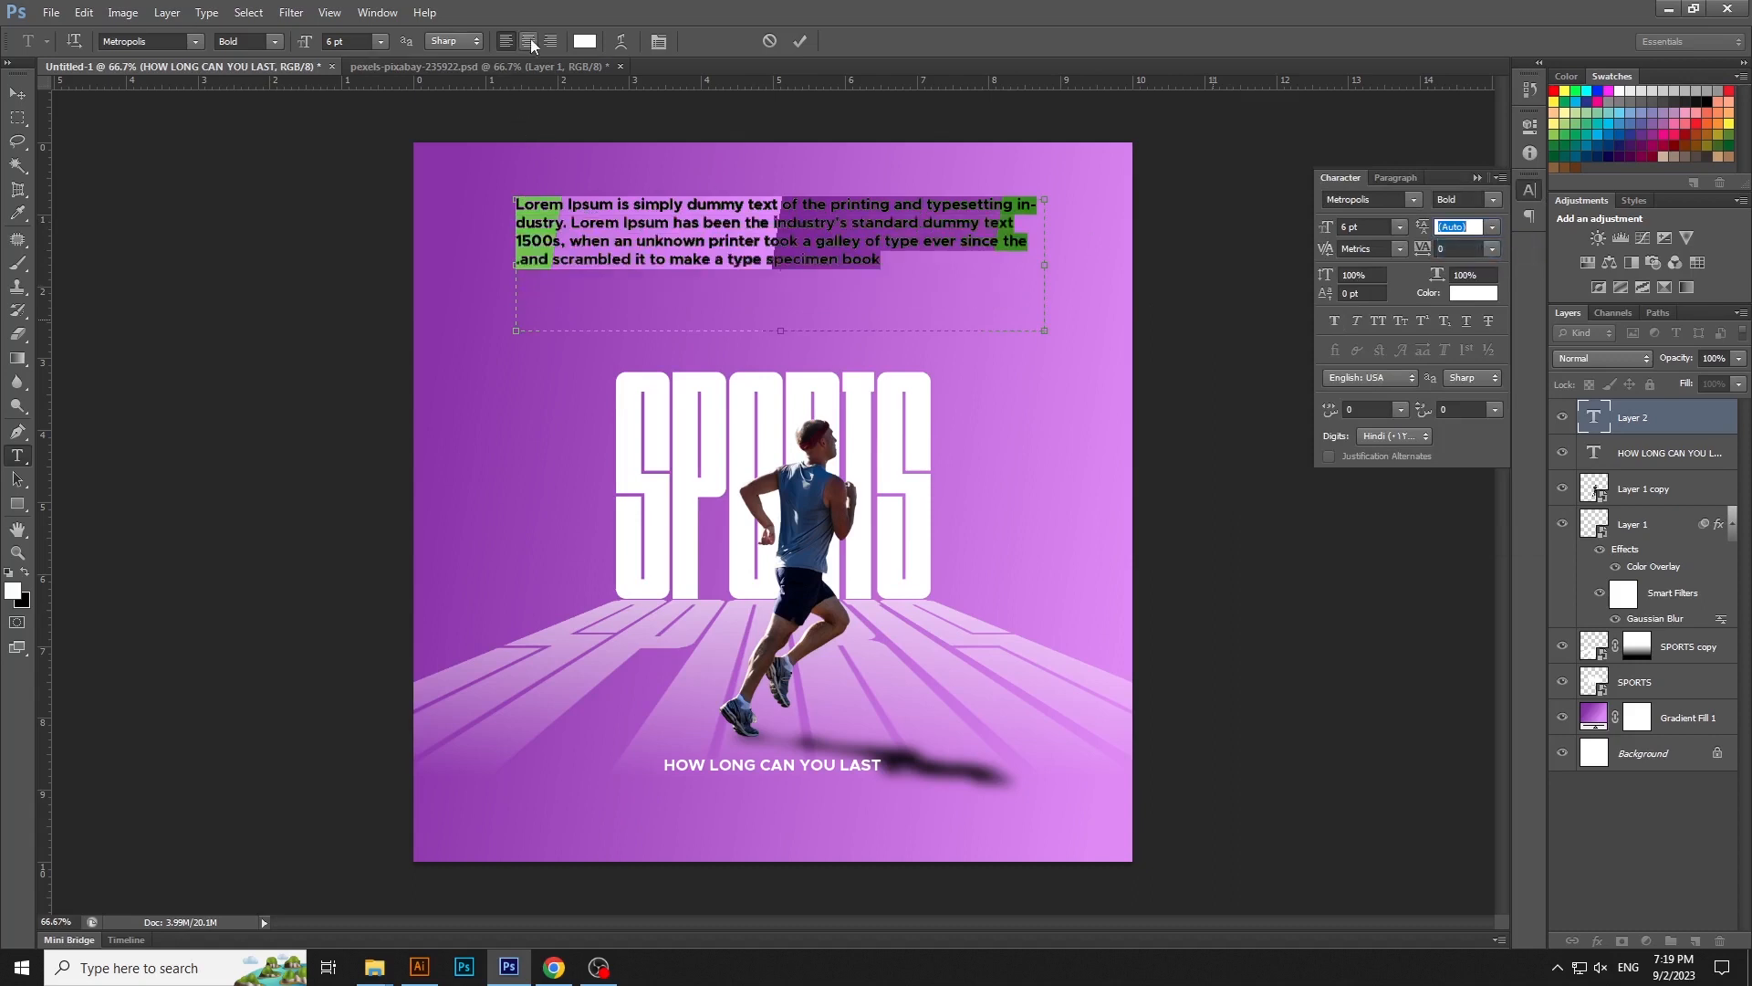
- Center-align the Lorem Ipsum paragraph and set it to Metropolis Regular at 4 pt
left_click(274, 41)
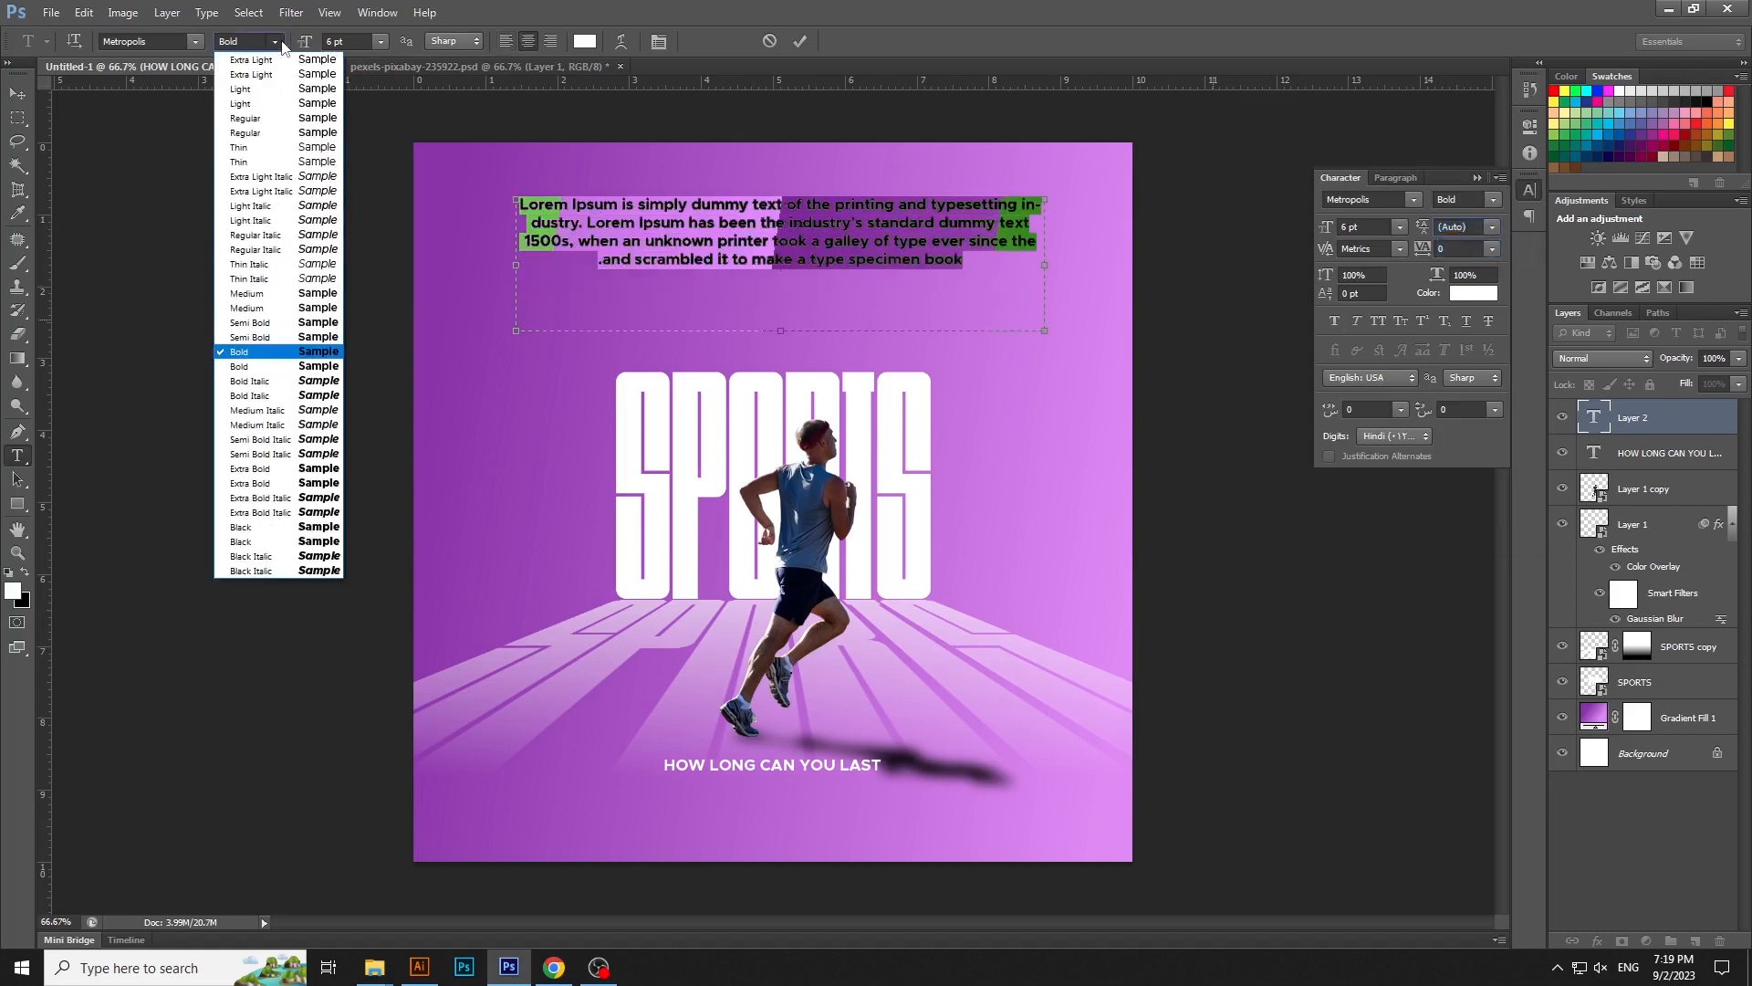
left_click(244, 117)
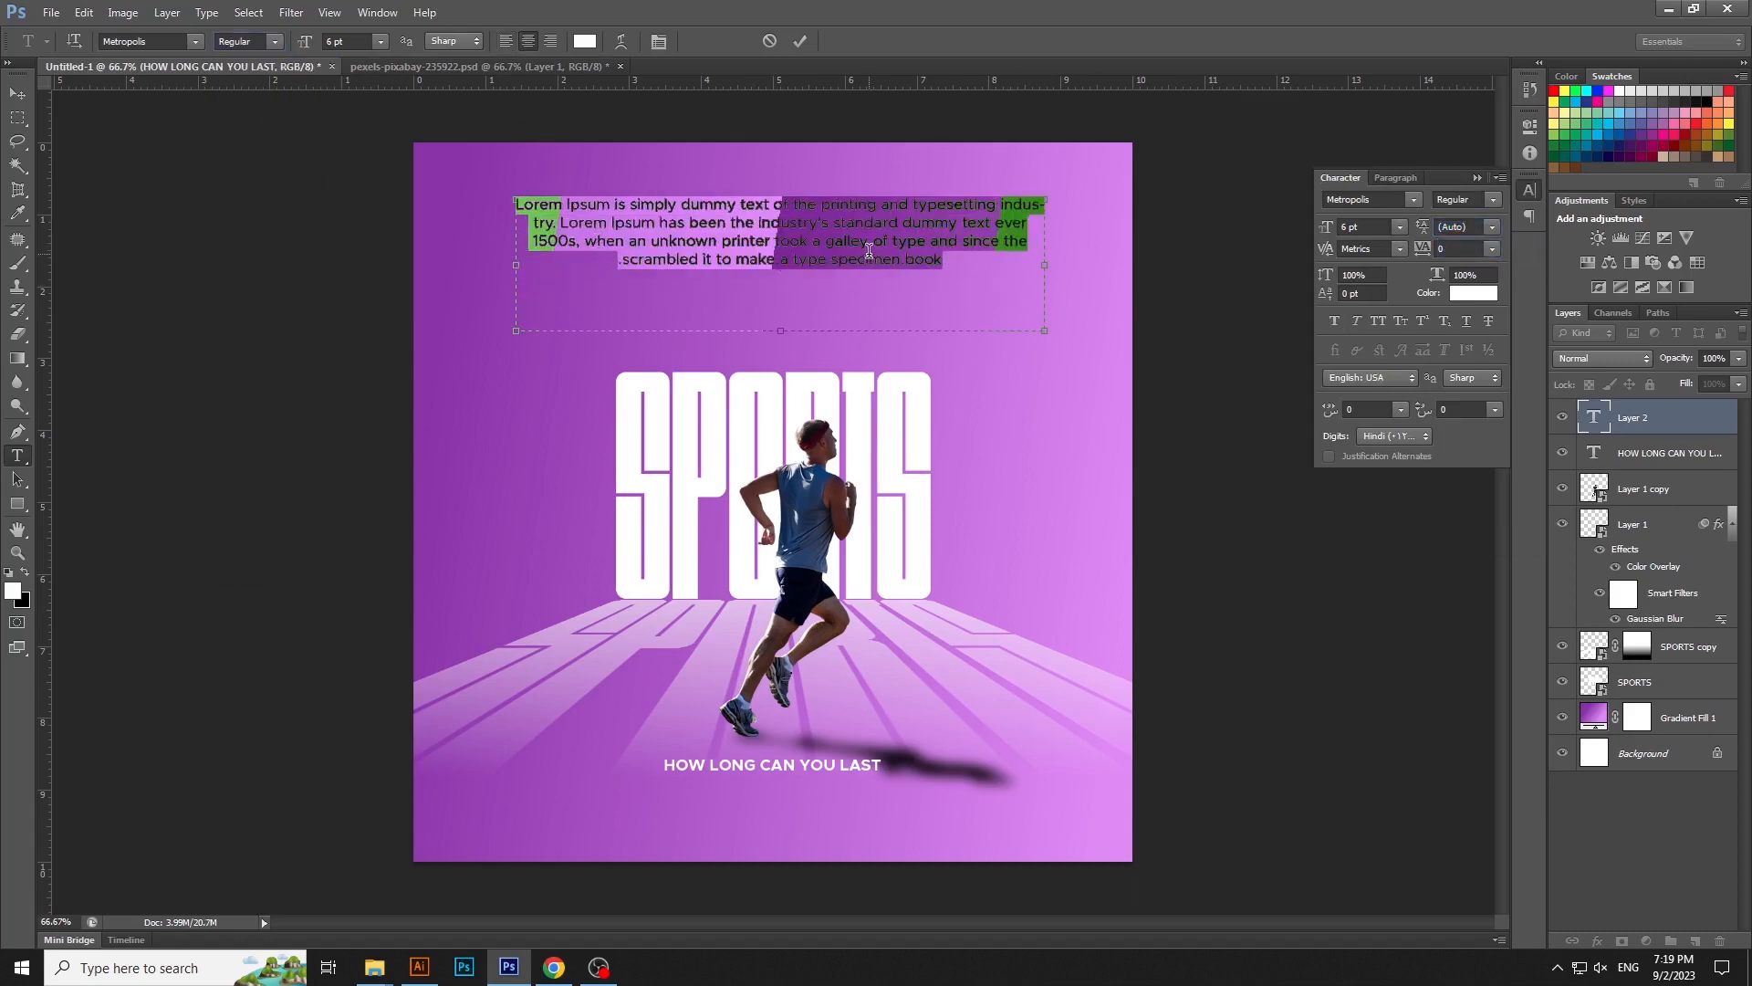
key("ctrl+Return")
key("ctrl+a")
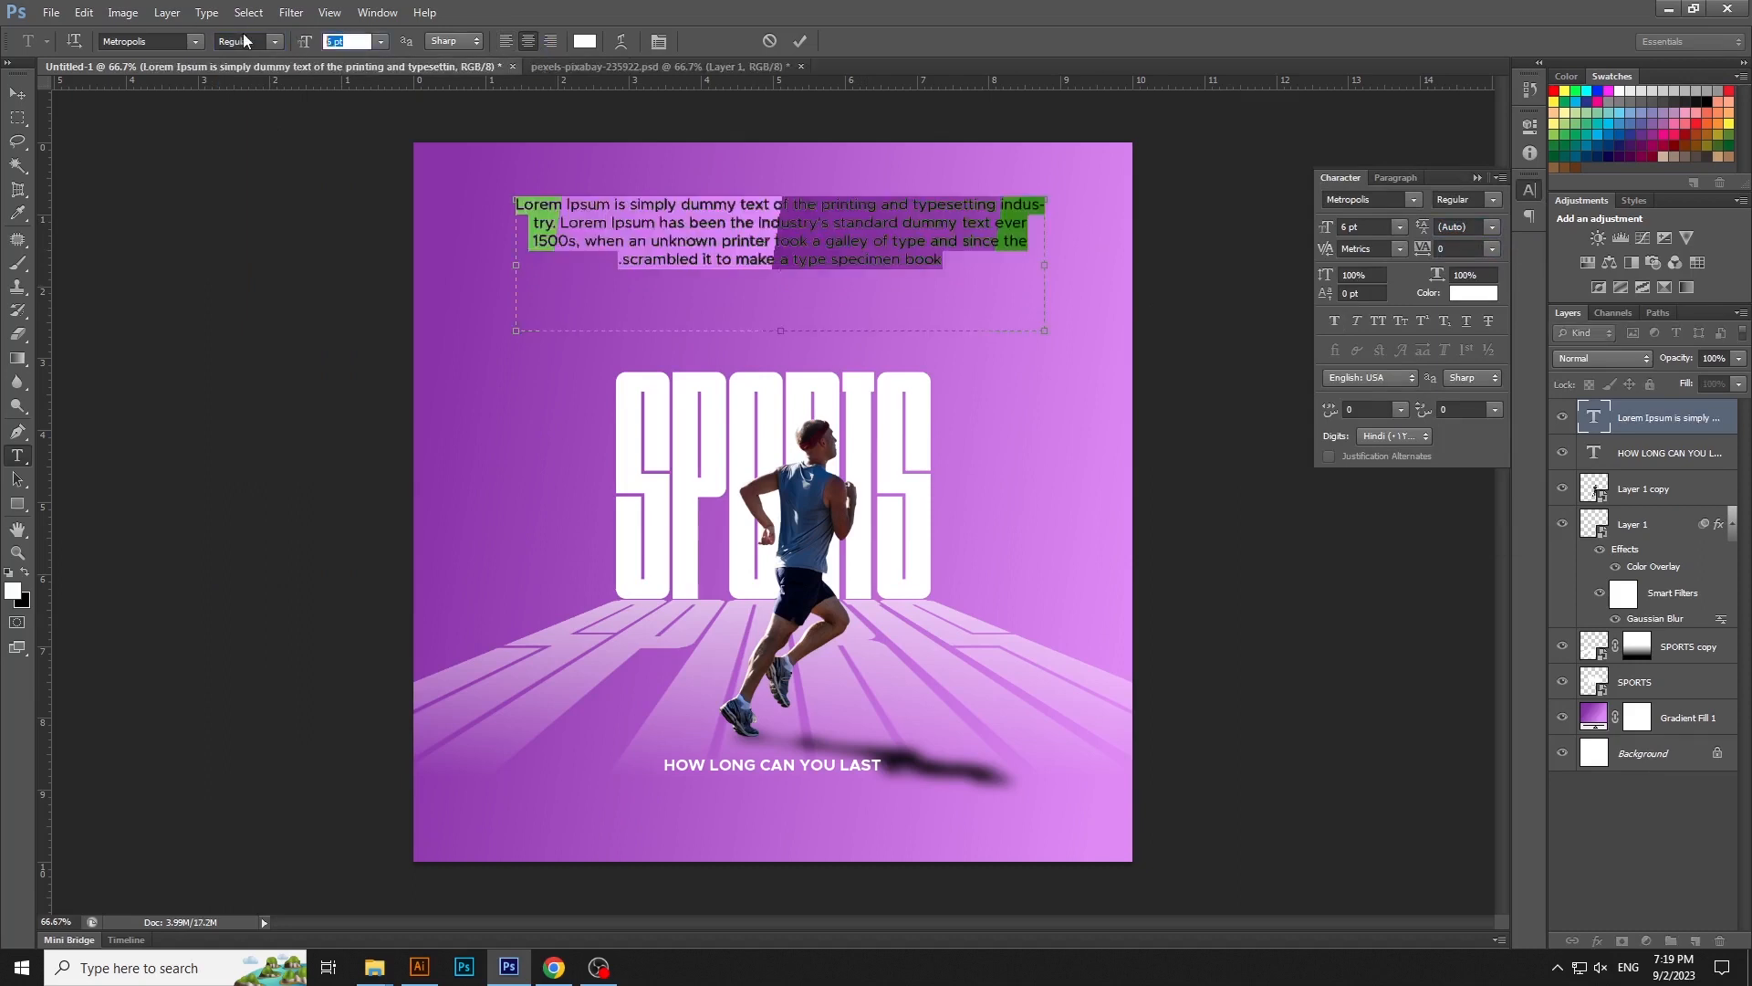
type("4")
key("ctrl+Return")
- Move the paragraph below the HOW LONG CAN YOU LAST tagline and shrink its text box so the text wraps to four lines
key("v")
left_click_drag(762, 299, 774, 794)
key("t")
left_click(1044, 846)
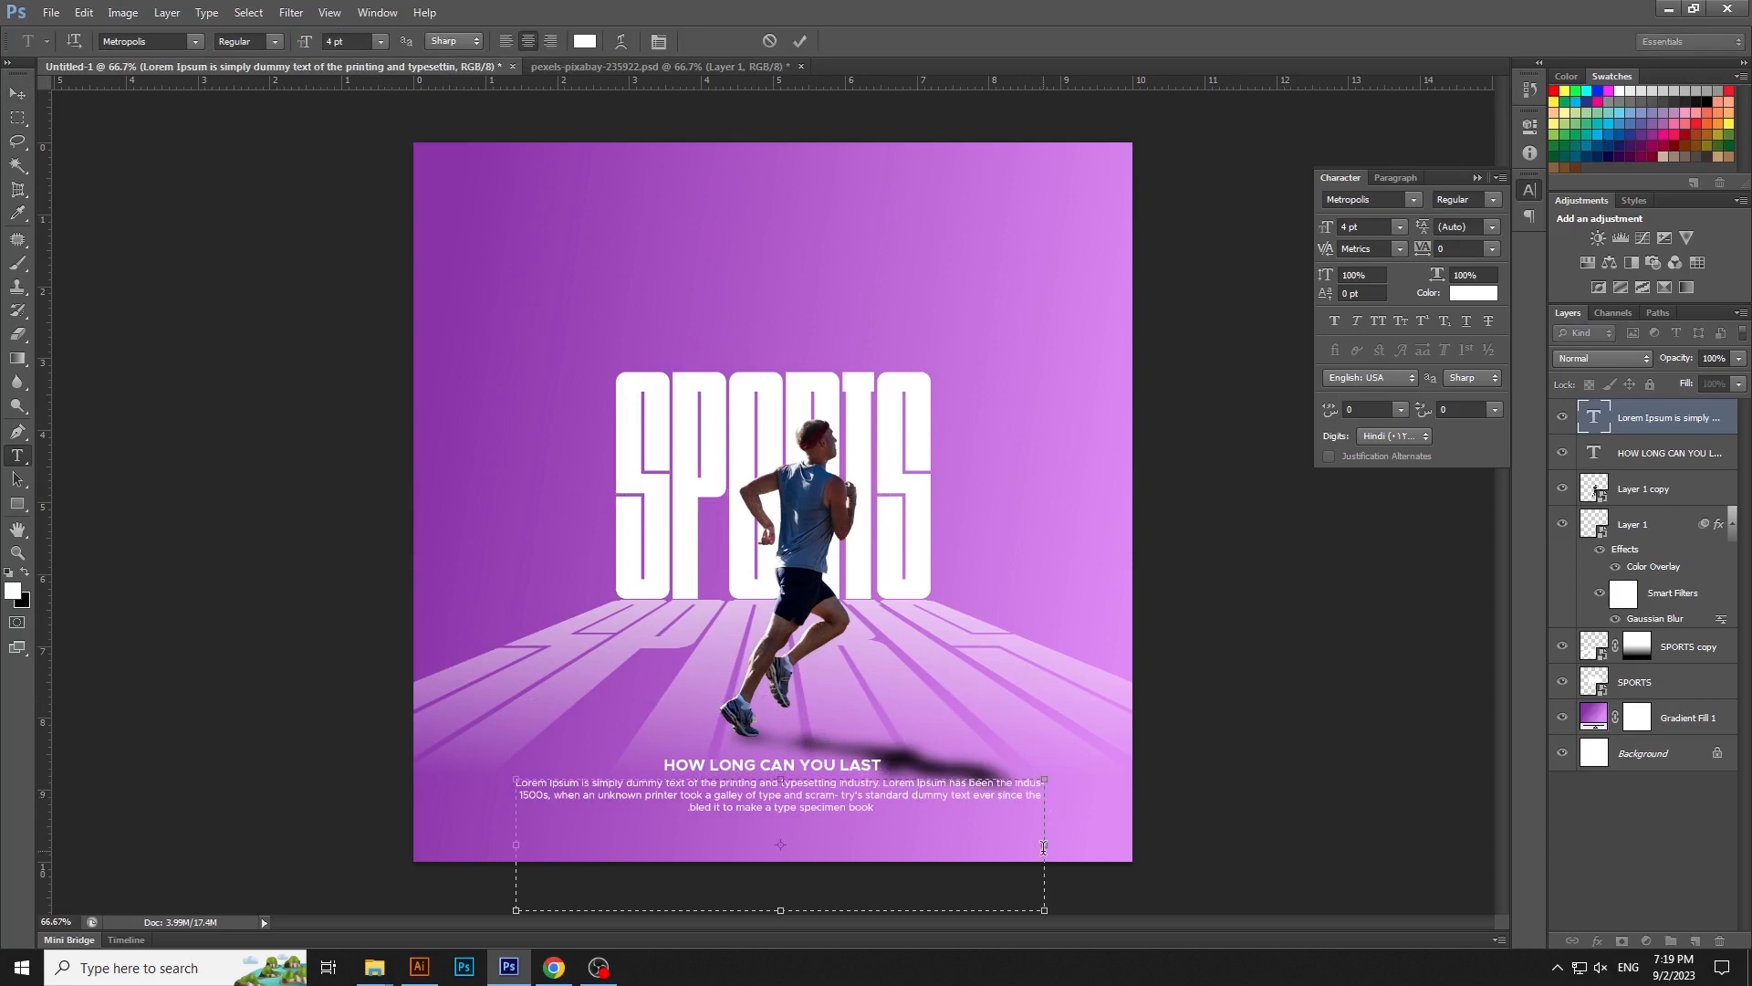
left_click_drag(1043, 850, 965, 850)
left_click_drag(780, 911, 796, 814)
key("ctrl+Return")
- Align the paragraph and tagline on a common vertical centerline and move both up slightly
key("v")
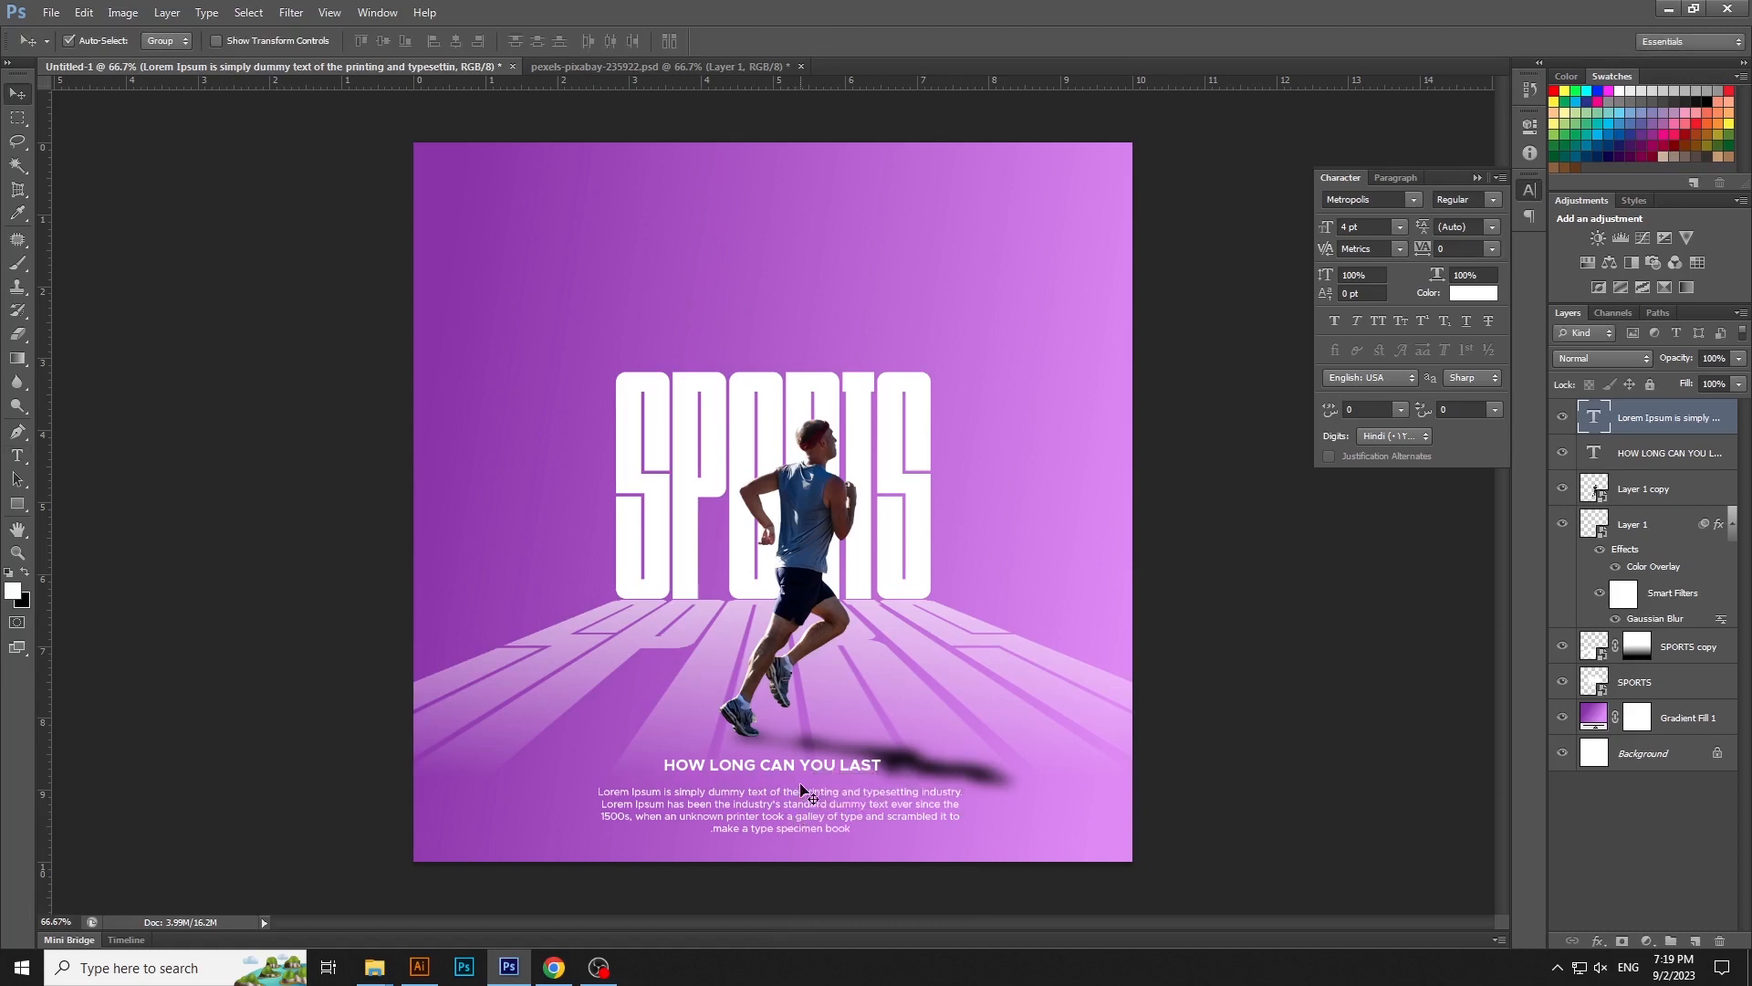
left_click(807, 769, "shift")
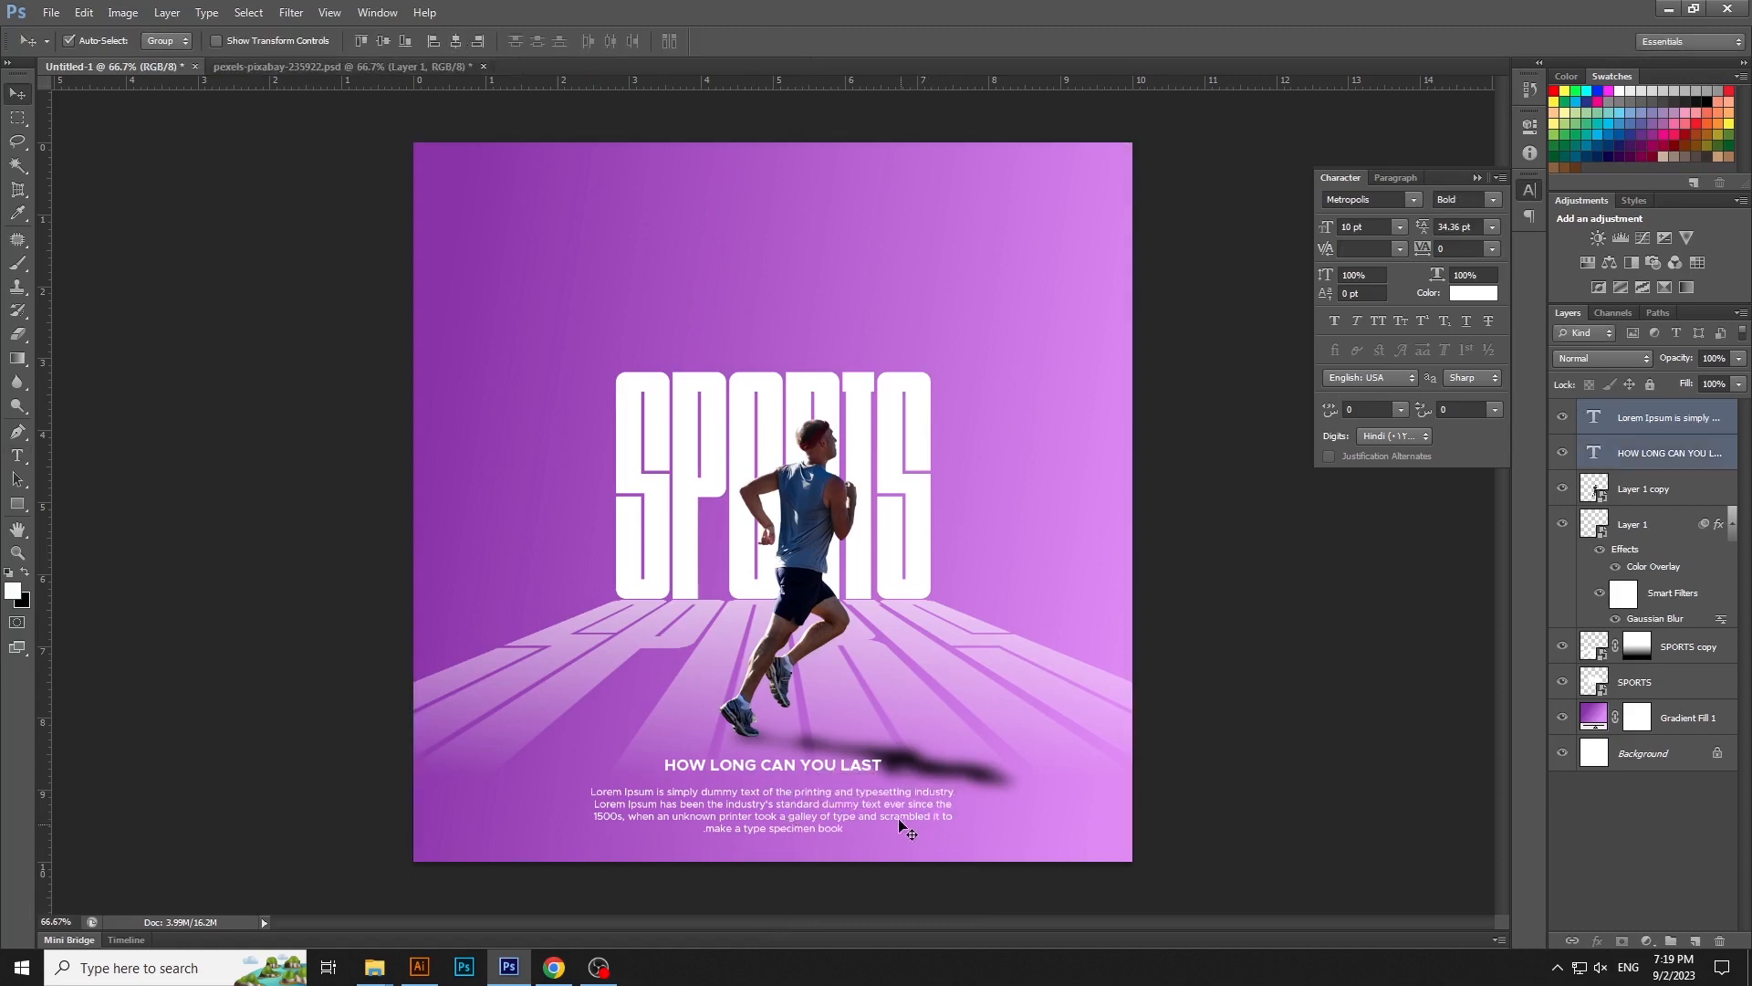
key("ctrl+t")
left_click_drag(894, 806, 894, 800)
key("Return")
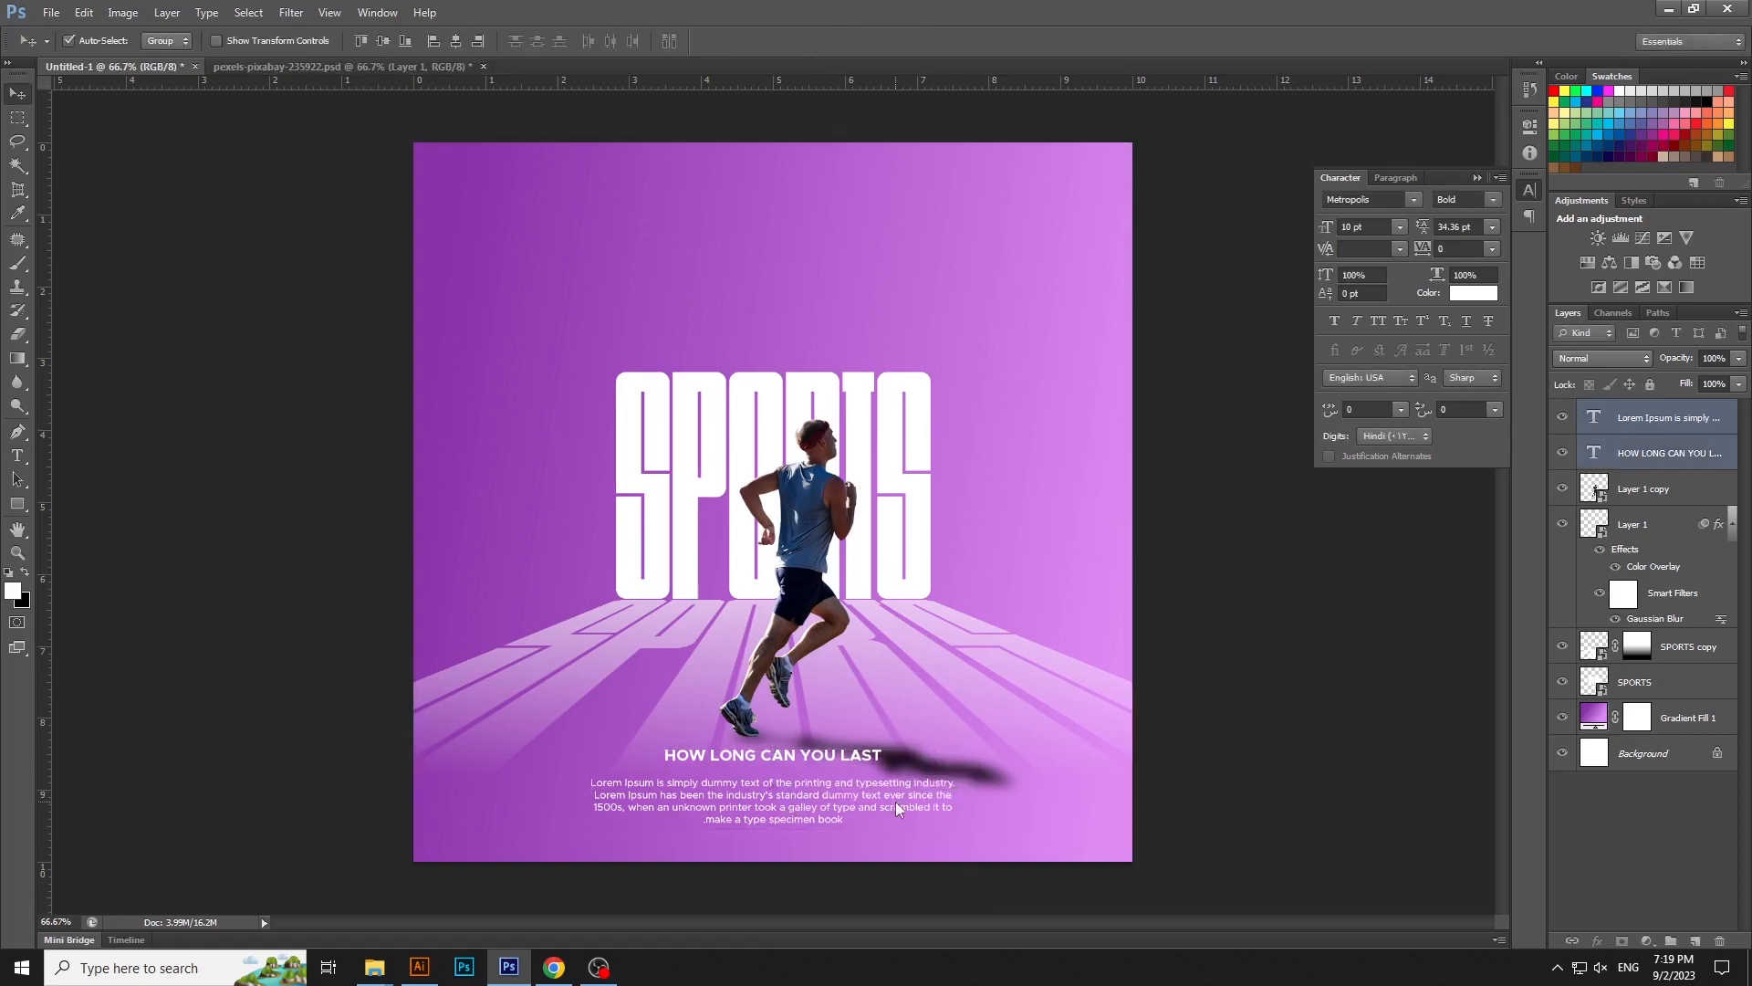
- Scale up the SPORTS title together with its perspective floor shadow, keeping them centered on the poster
left_click(956, 500)
left_click(922, 509)
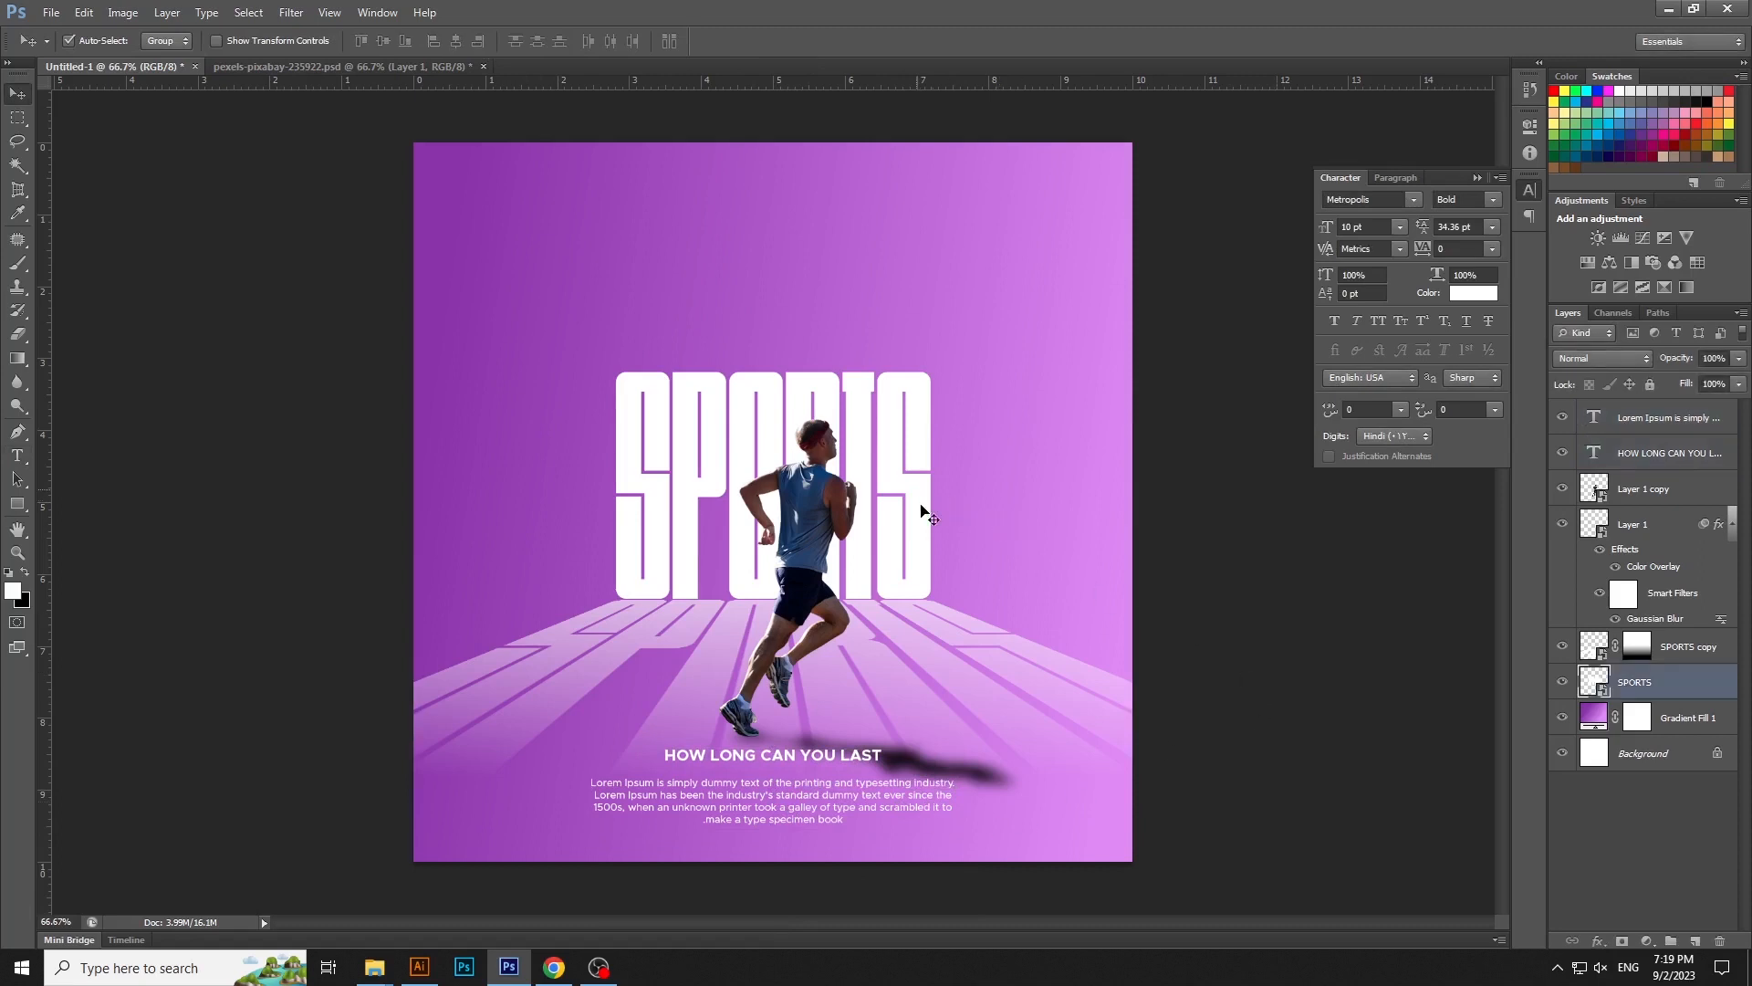
left_click(975, 630, "shift")
key("ctrl+t")
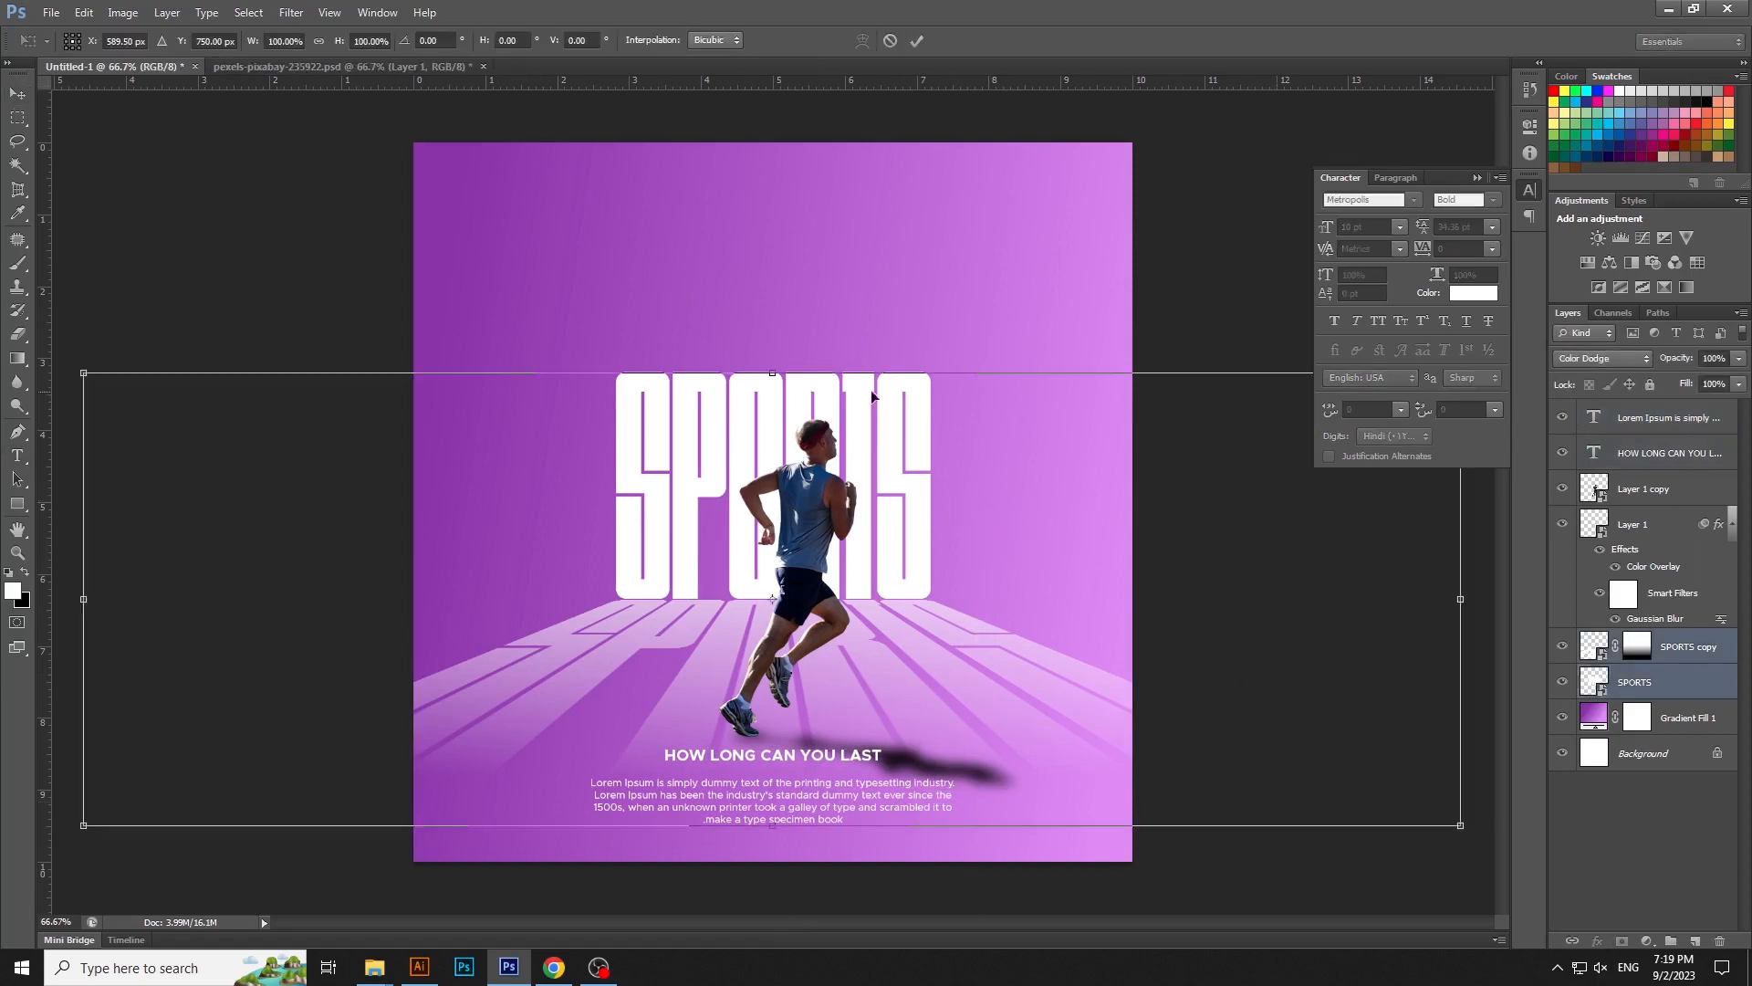
key("ctrl+minus")
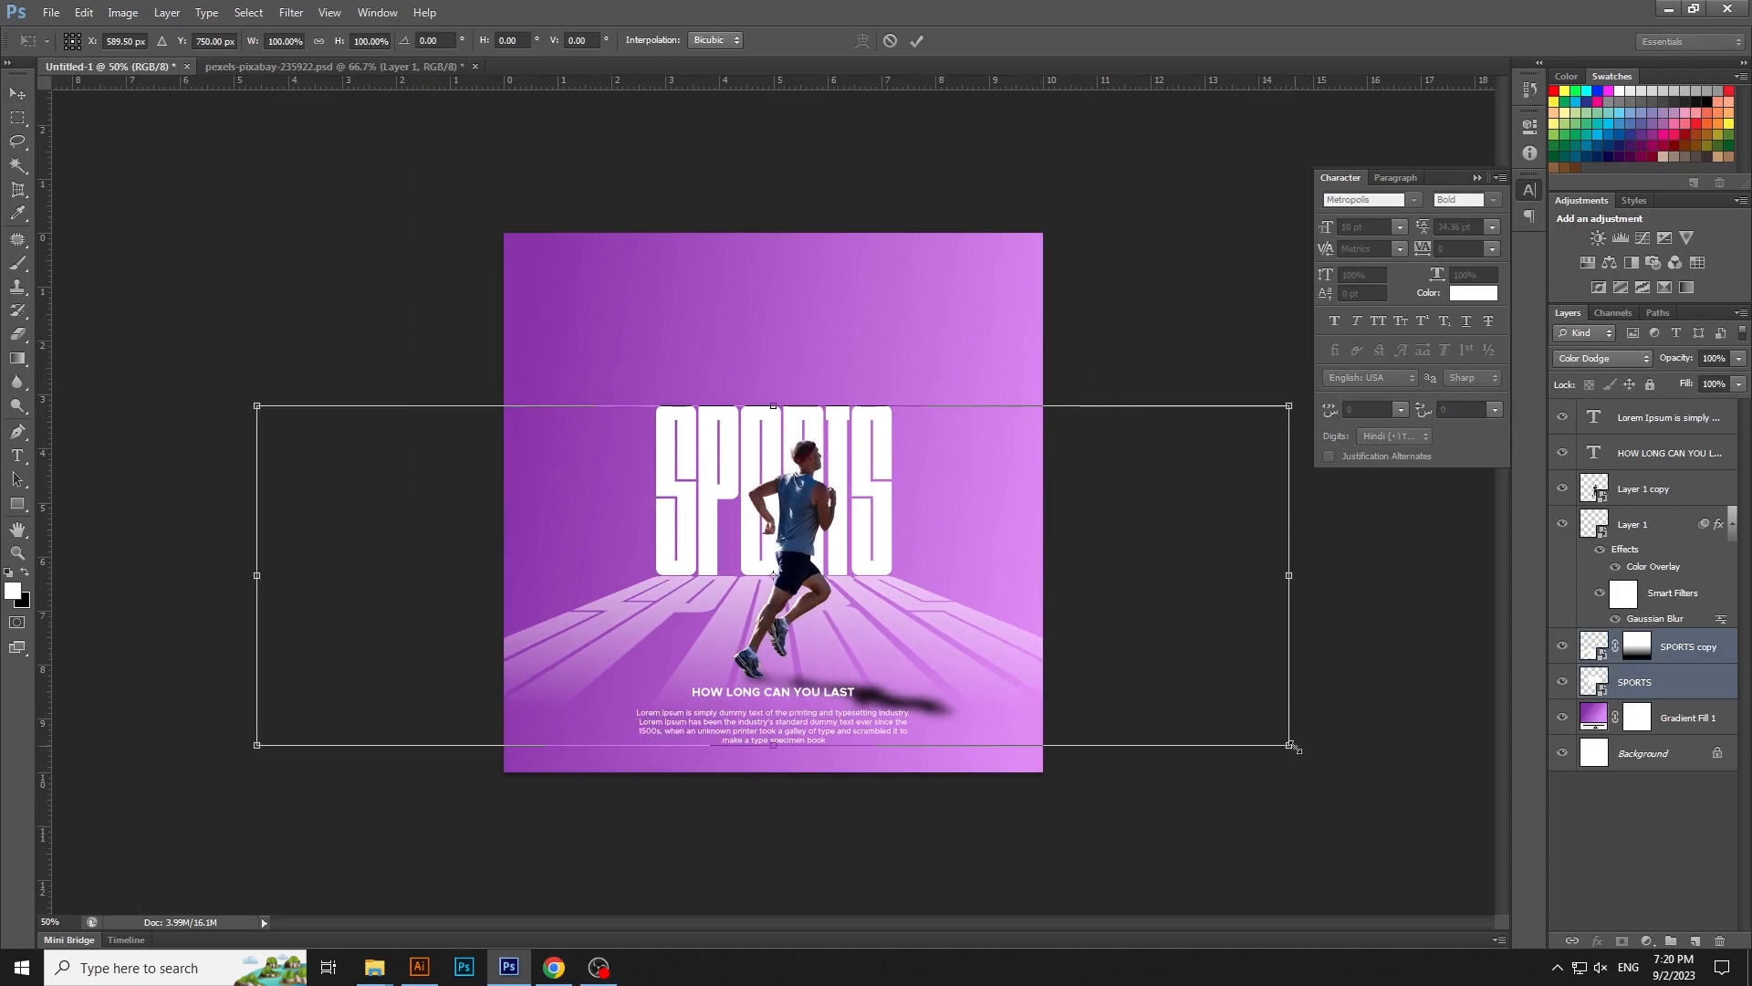
left_click_drag(1293, 747, 1388, 776)
key("Return")
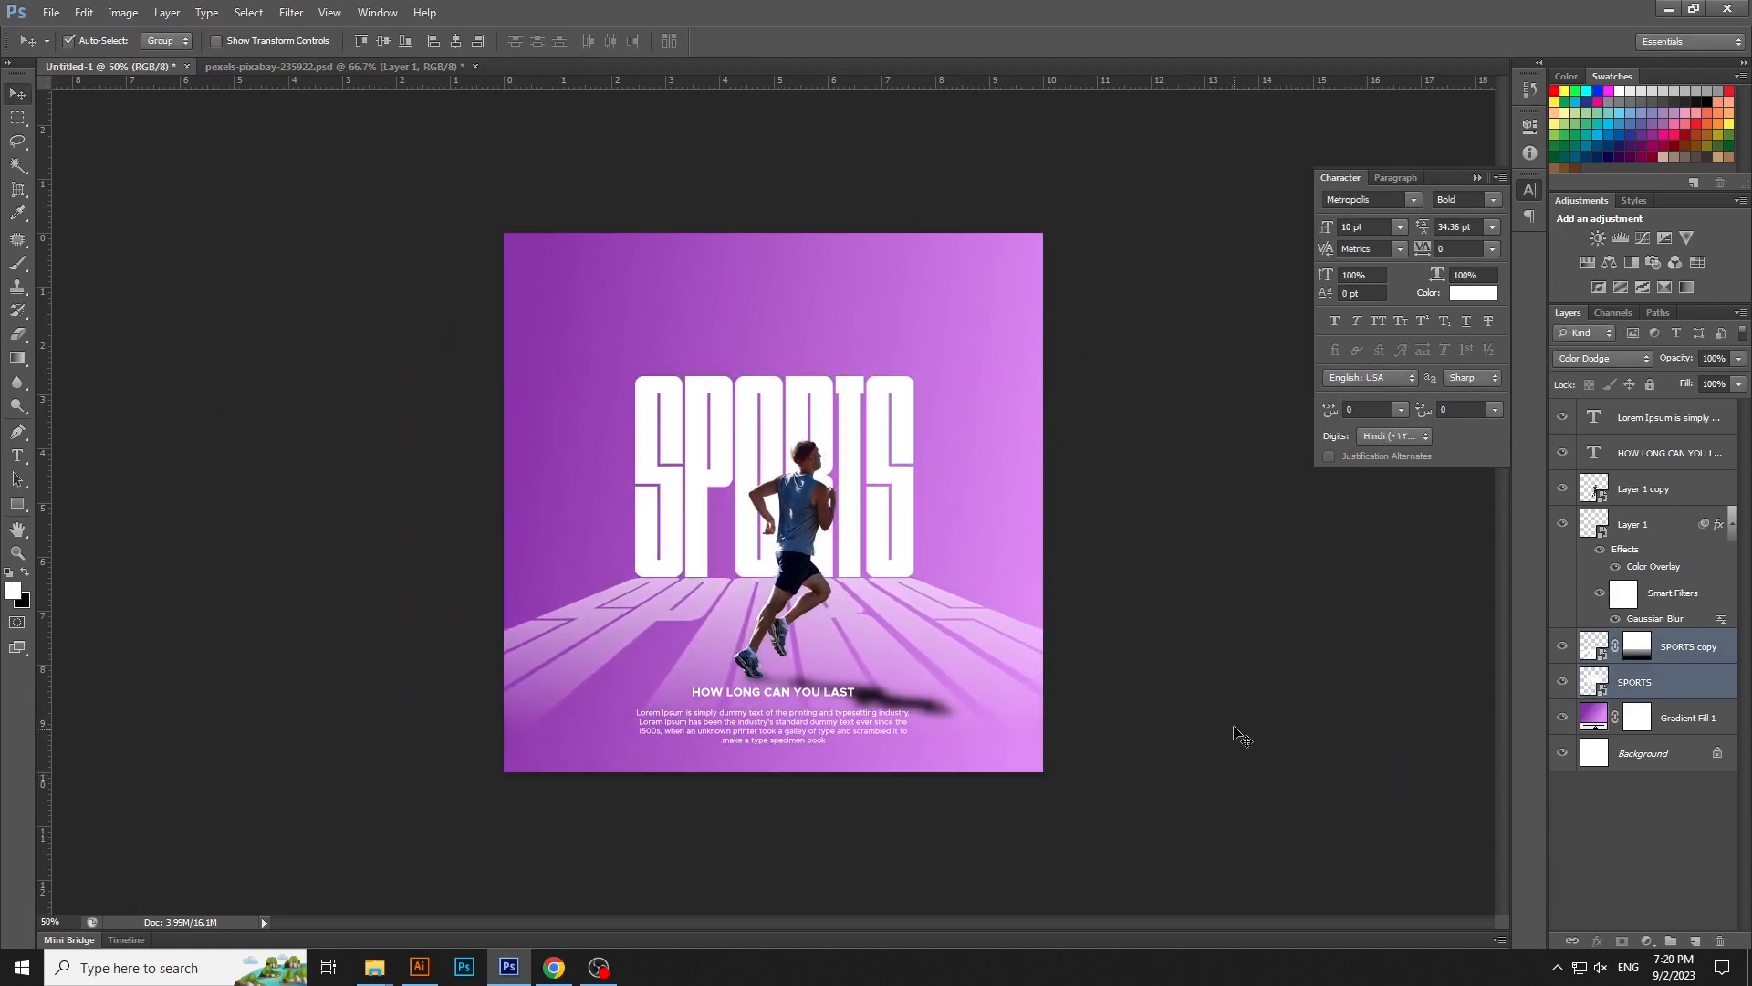
left_click(1228, 666)
left_click(906, 397)
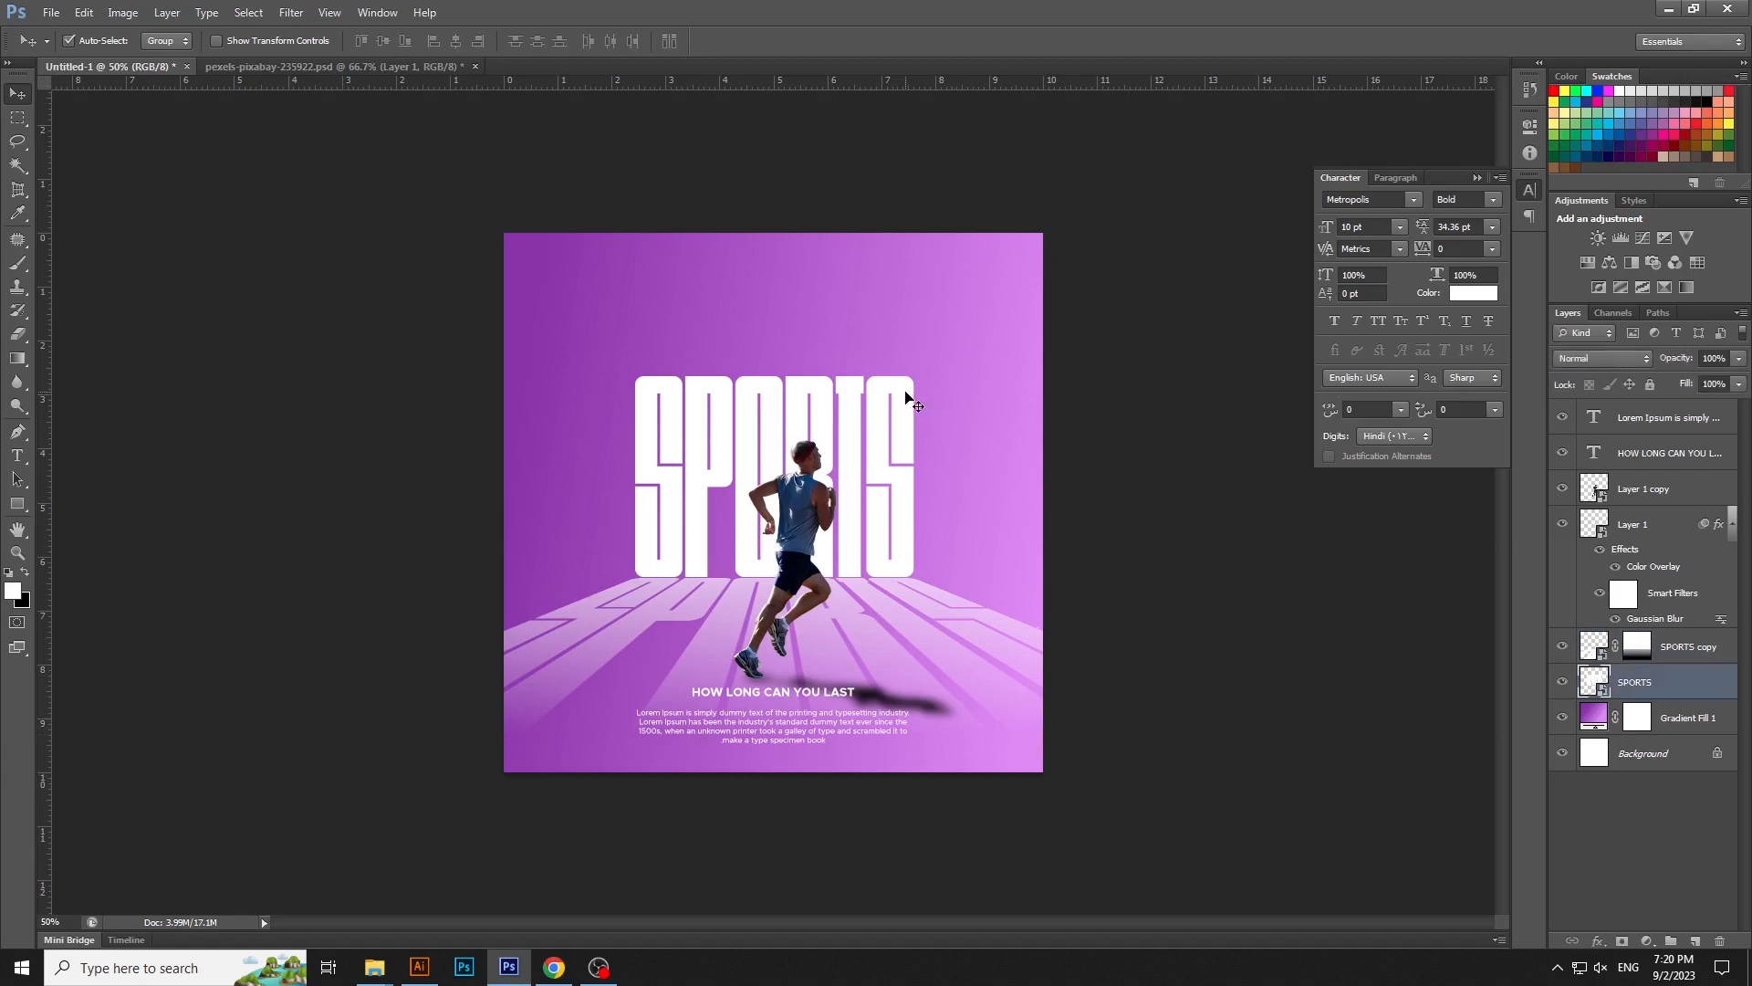
left_click(1123, 513)
- Nudge the Lorem Ipsum paragraph up a few pixels towards the tagline
key("ctrl+plus")
left_click(768, 792)
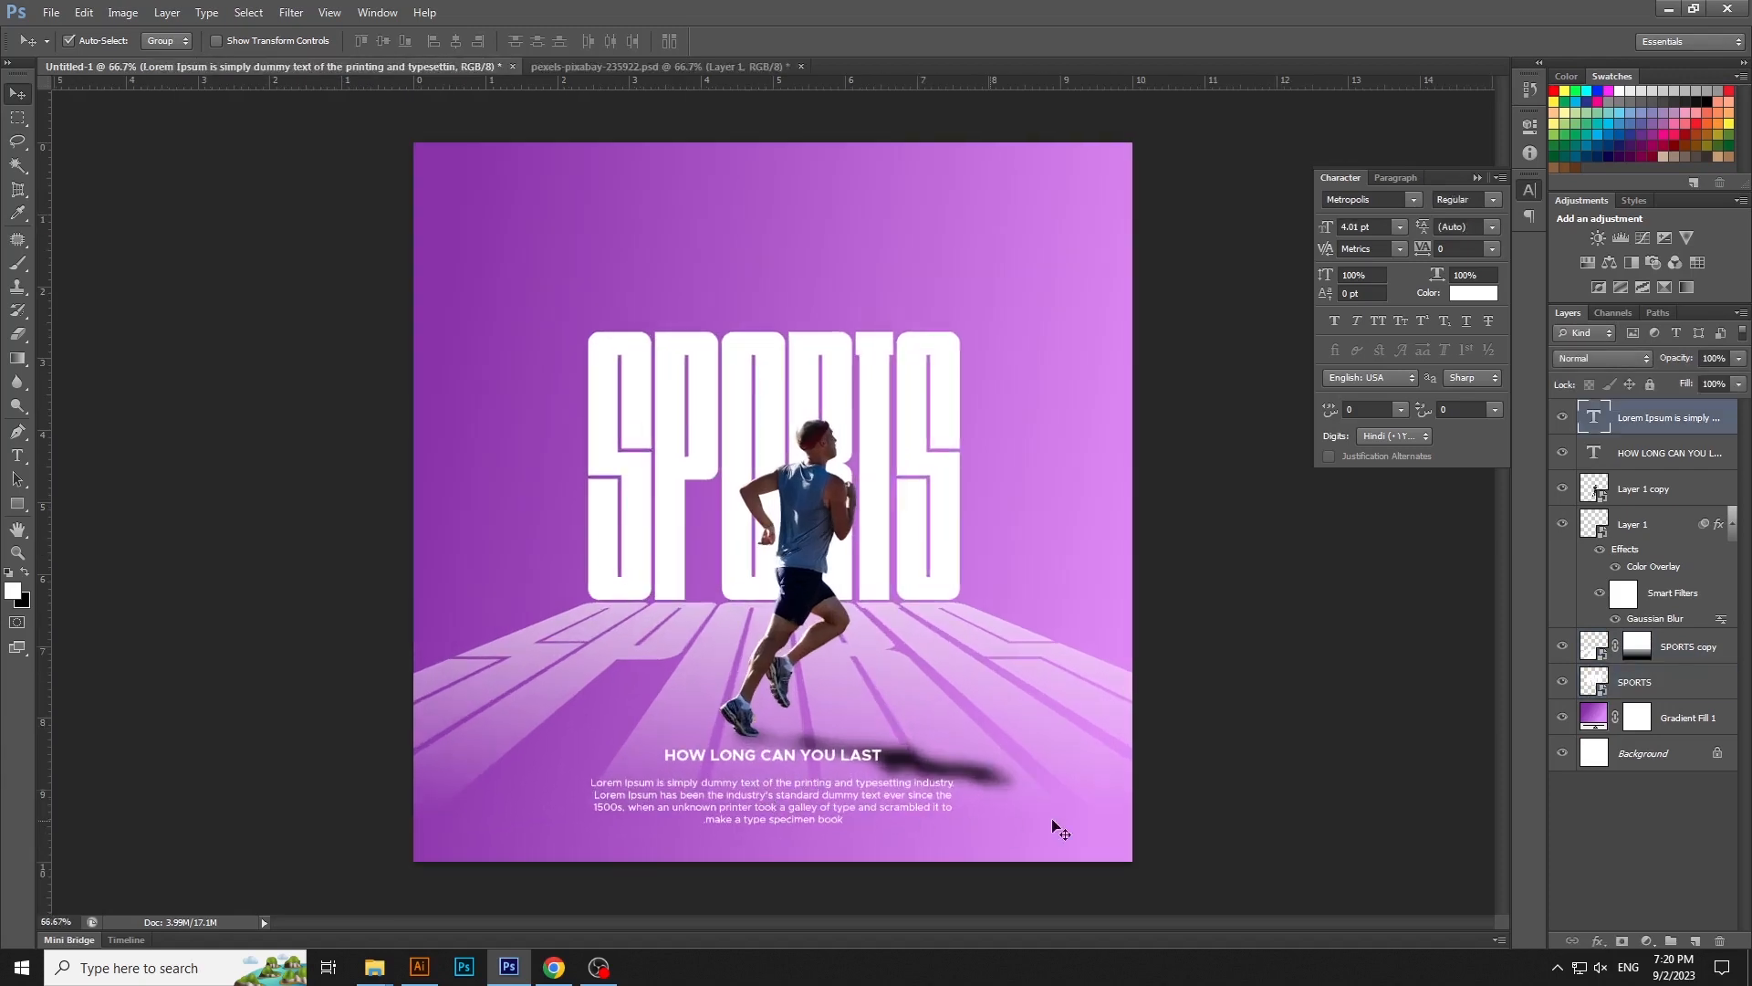
key("Up")
key("Up")
key("Up")
key("Up")
key("Up")
key("Up")
key("Up")
key("Up")
key("Up")
key("Up")
key("Up")
key("Up")
left_click(959, 577)
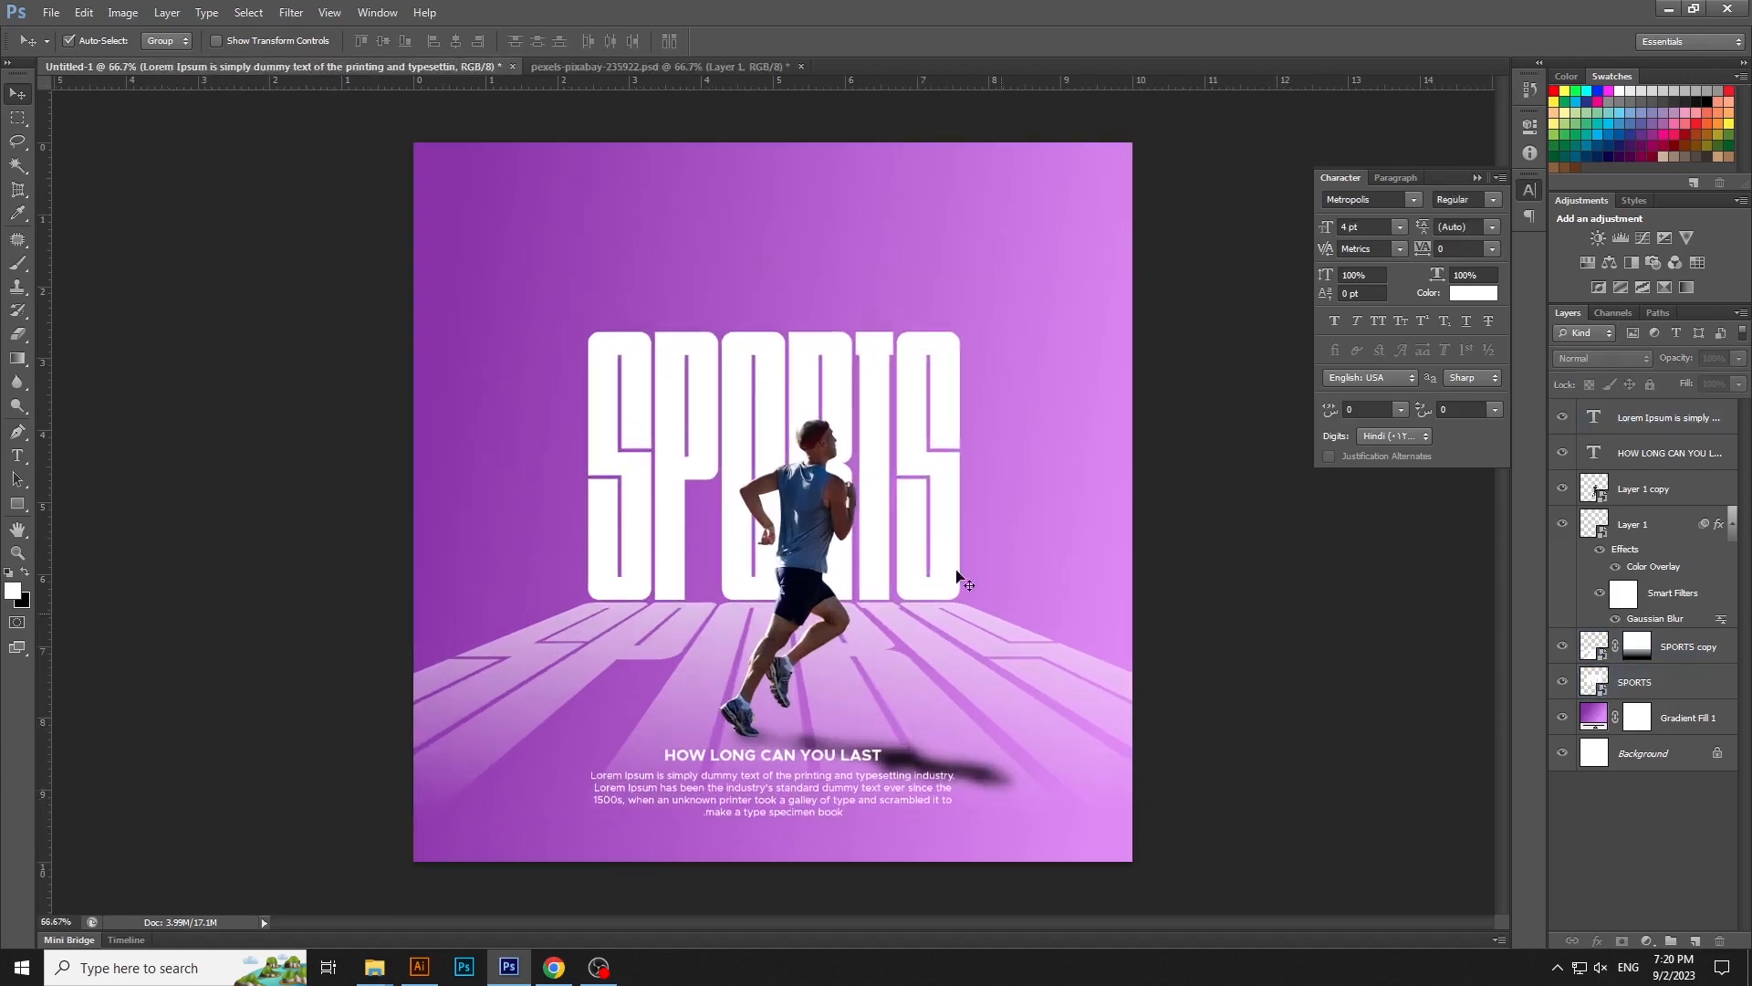
key("t")
left_click(809, 265)
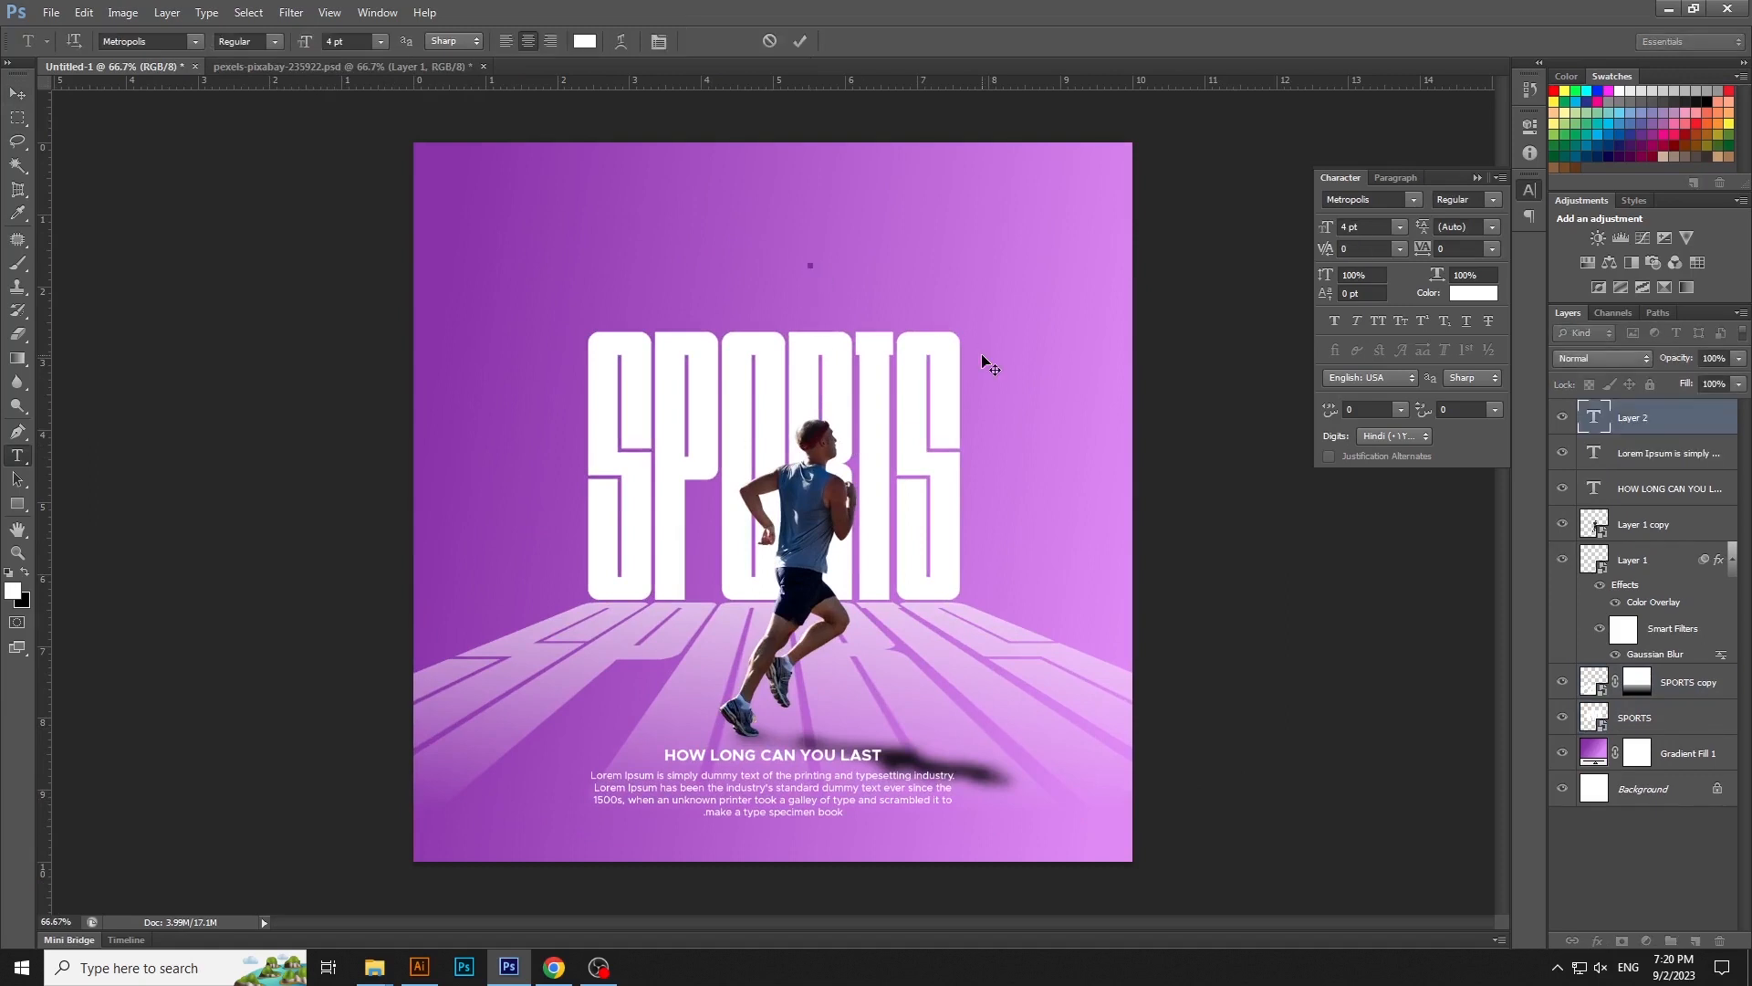
type("www.runlast.com")
key("ctrl+Return")
- Move the web address below the paragraph near the poster's lower edge and center it horizontally on the canvas
key("v")
left_click_drag(841, 265, 796, 834)
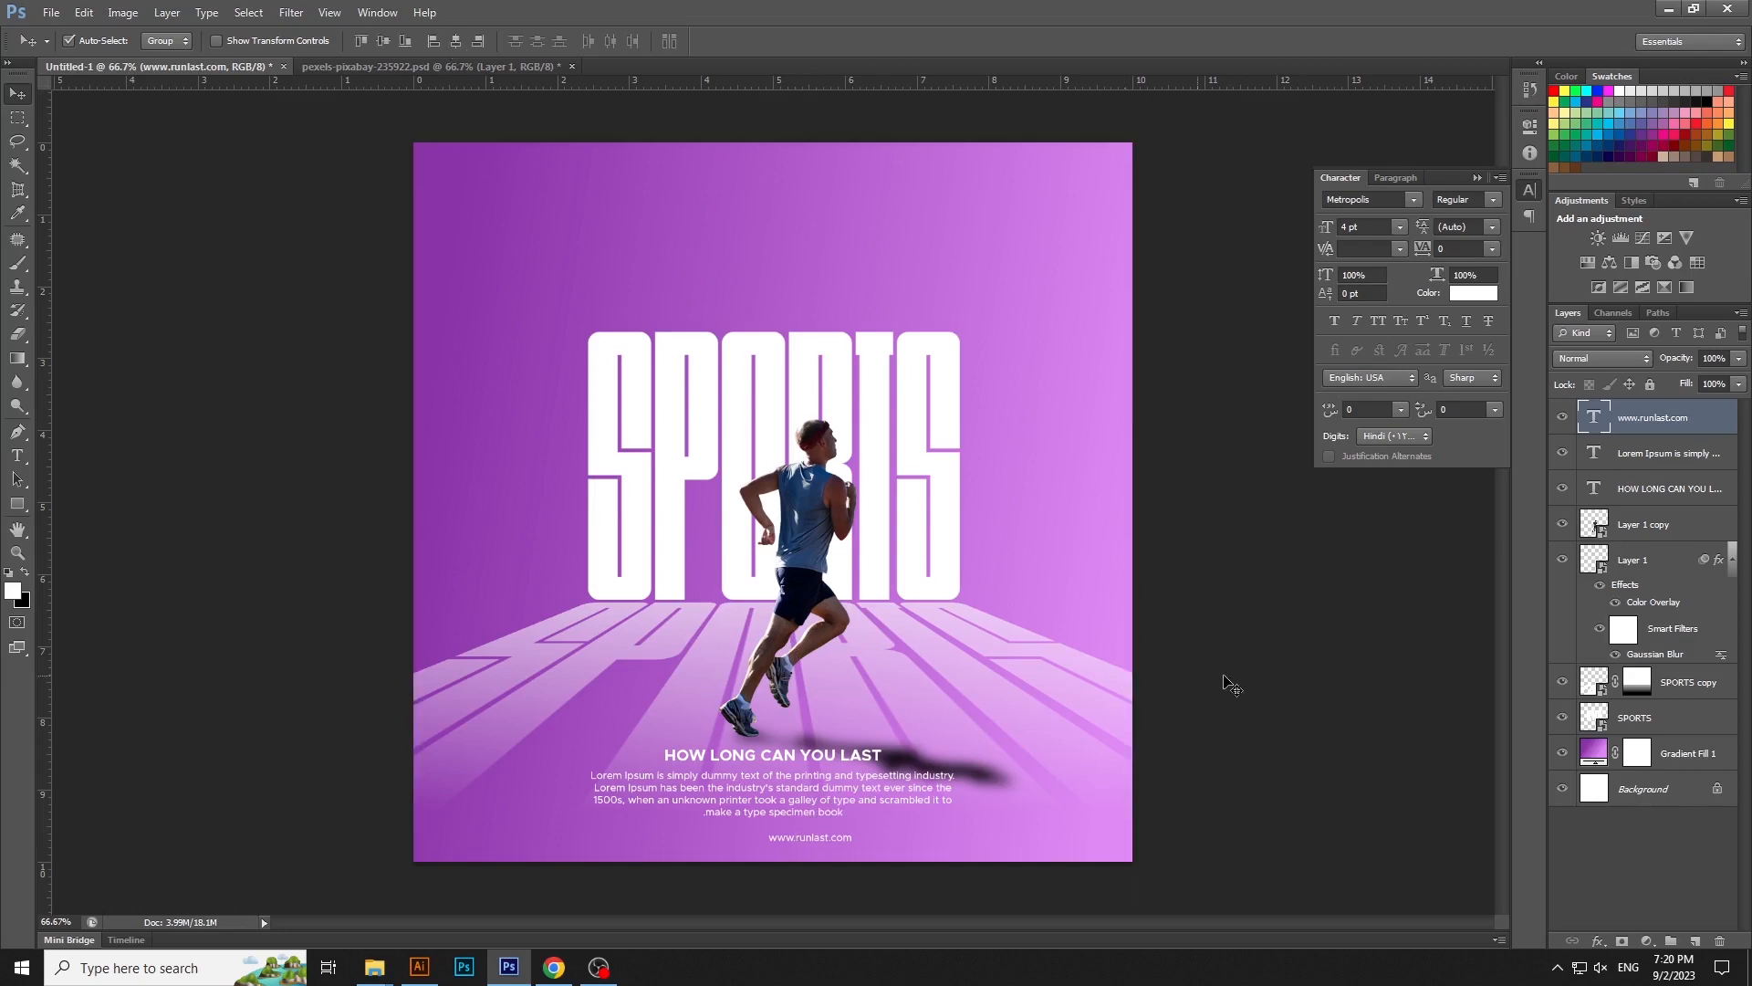
key("F2")
left_click(1332, 674)
- Nudge the body paragraph up slightly to widen the gap above the web address
left_click(834, 795)
key("Up")
key("Up")
key("Up")
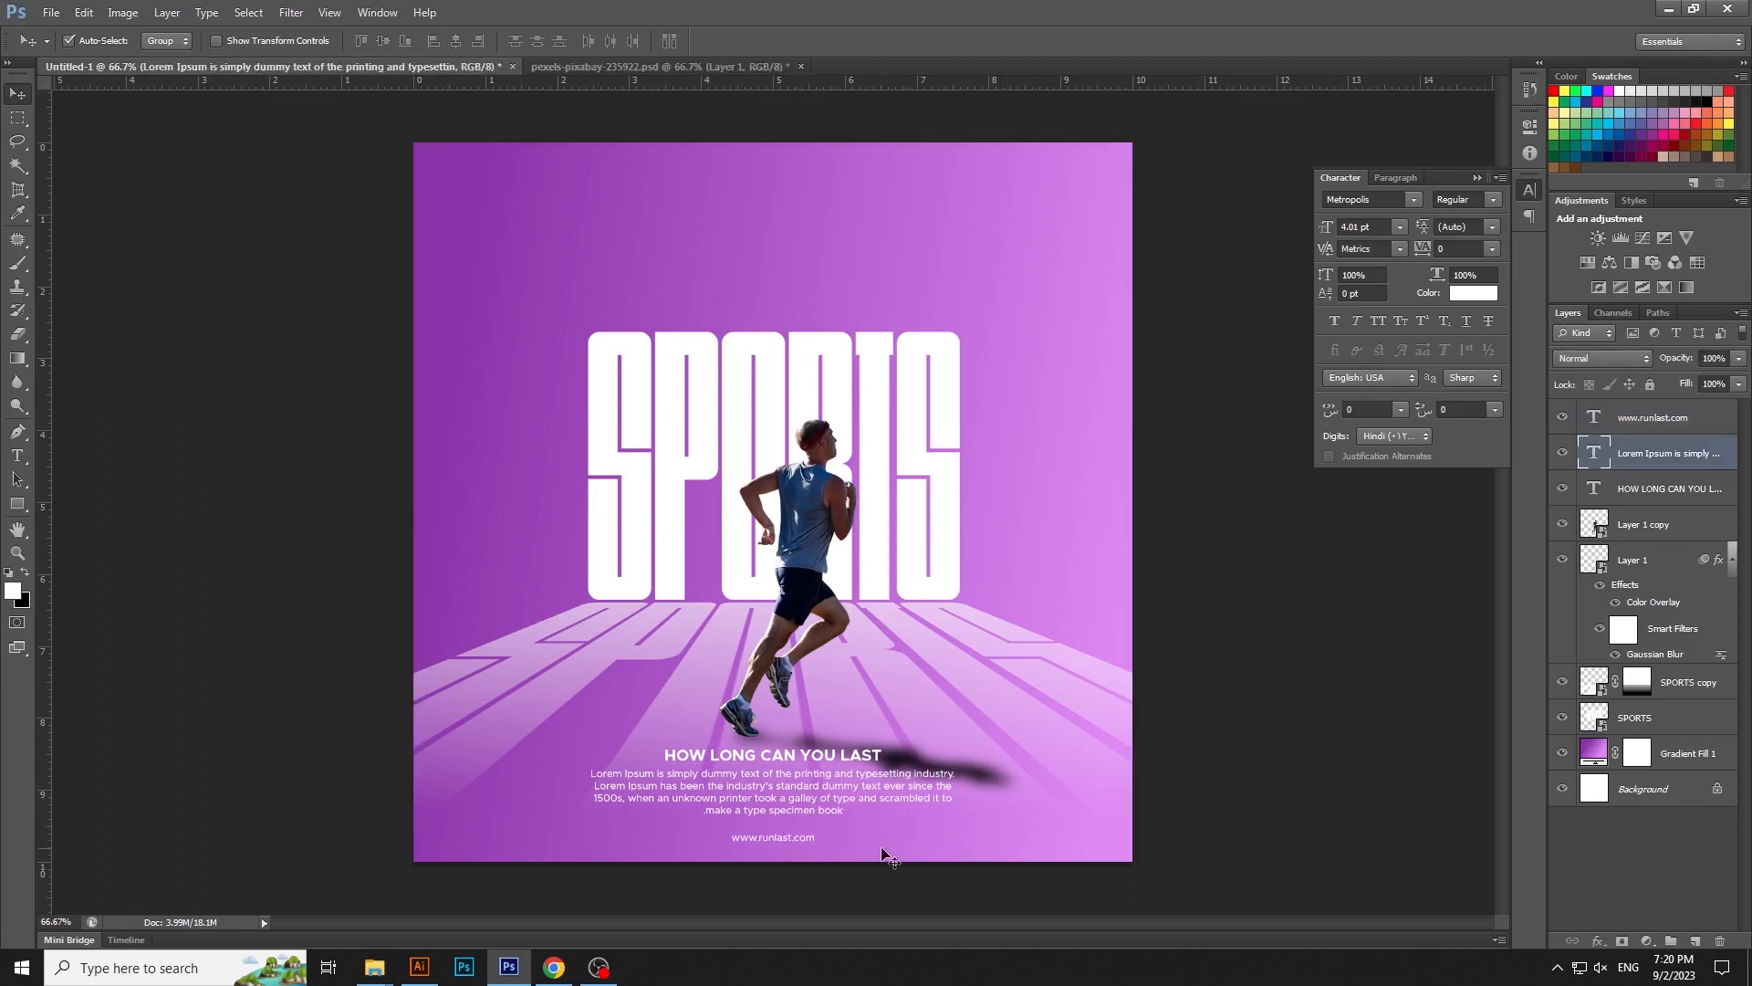
double_click(792, 834)
key("ctrl+a")
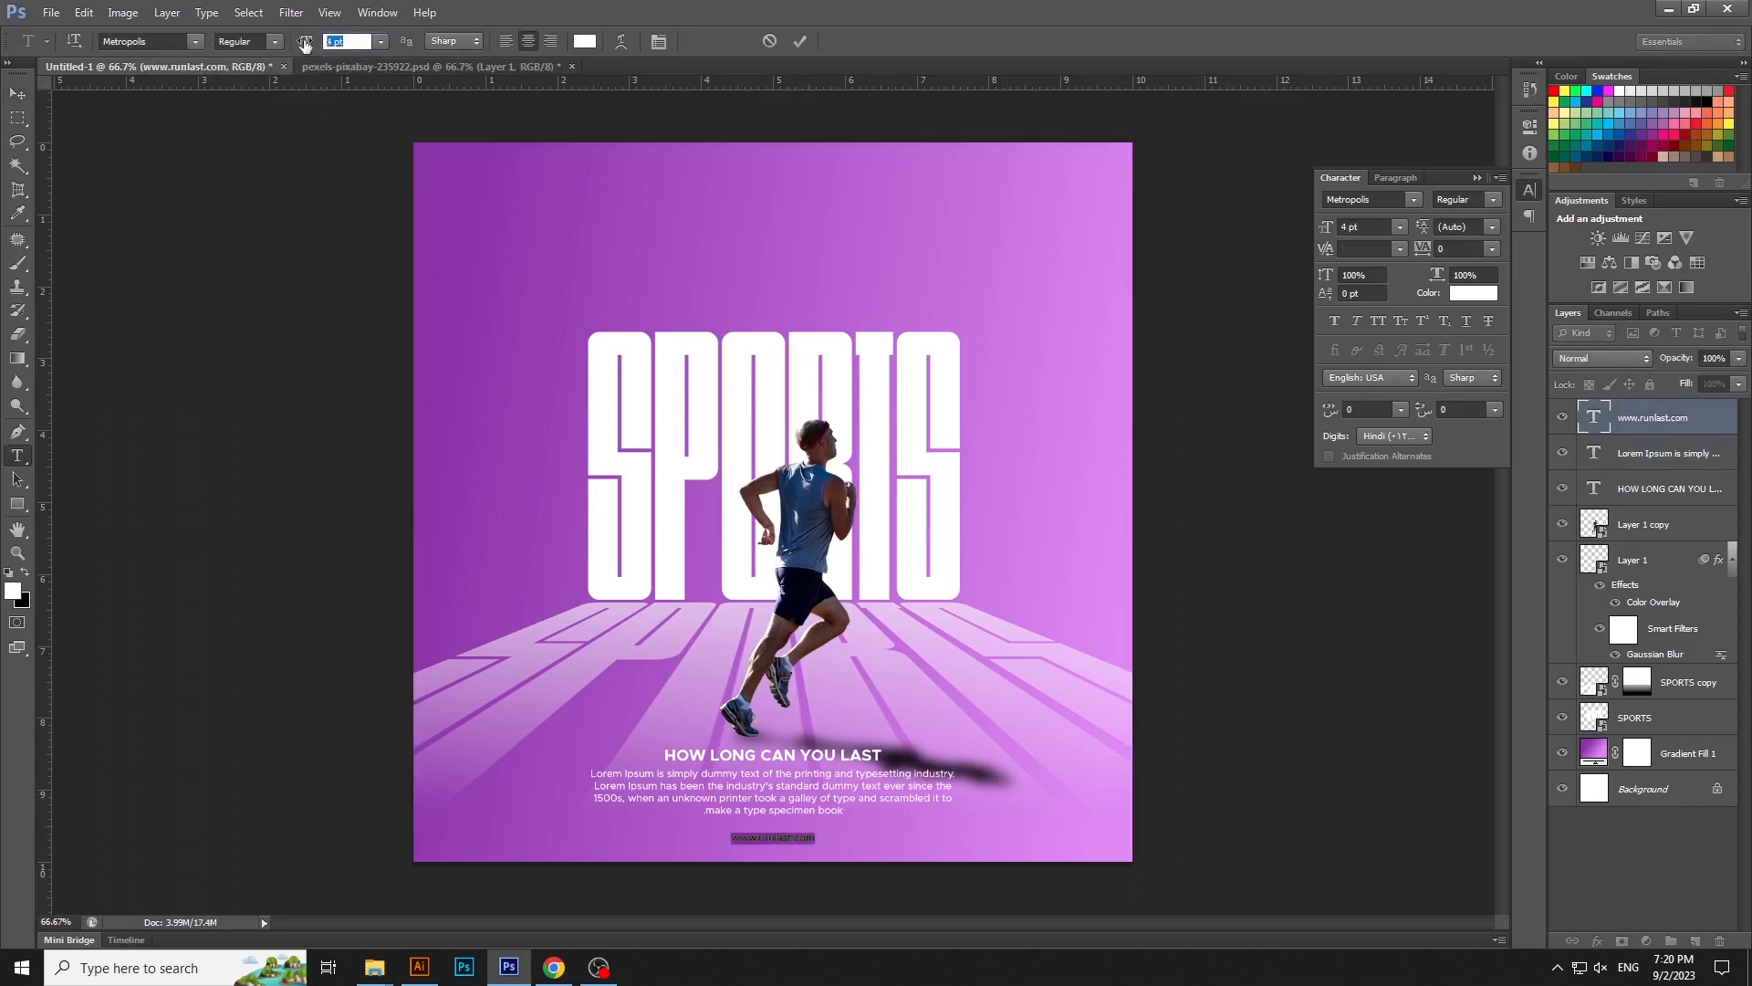
left_click_drag(302, 48, 306, 49)
key("ctrl+Return")
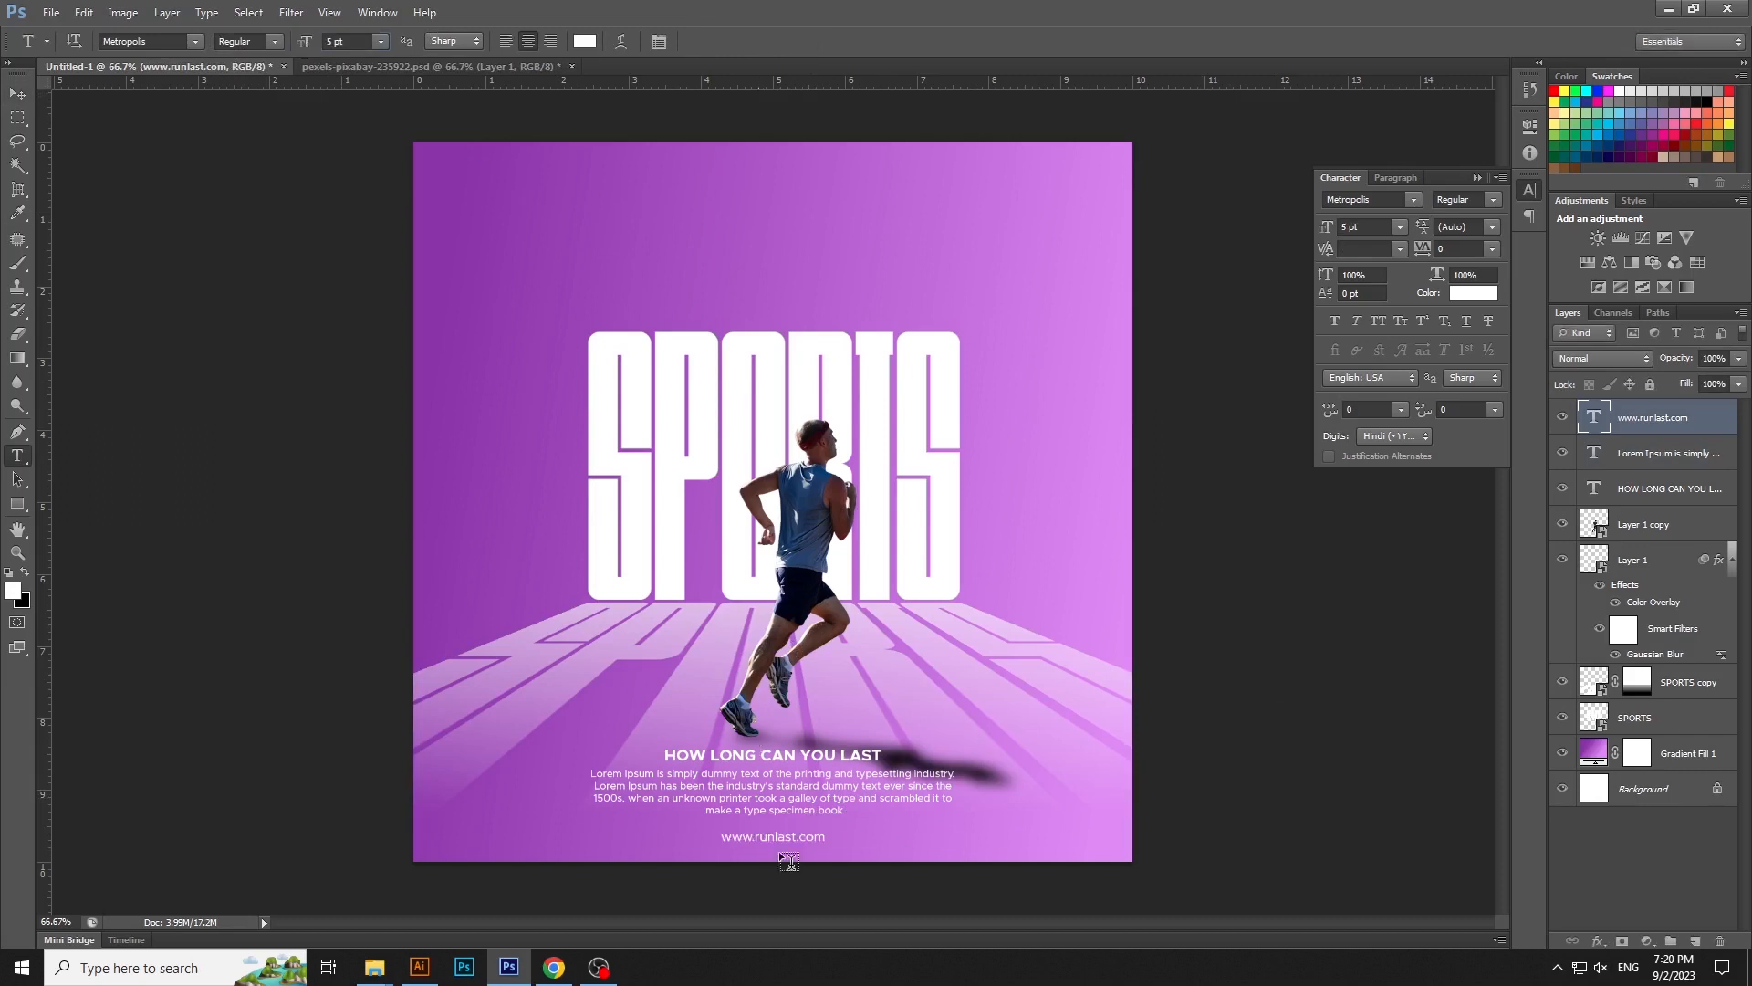
triple_click(782, 836)
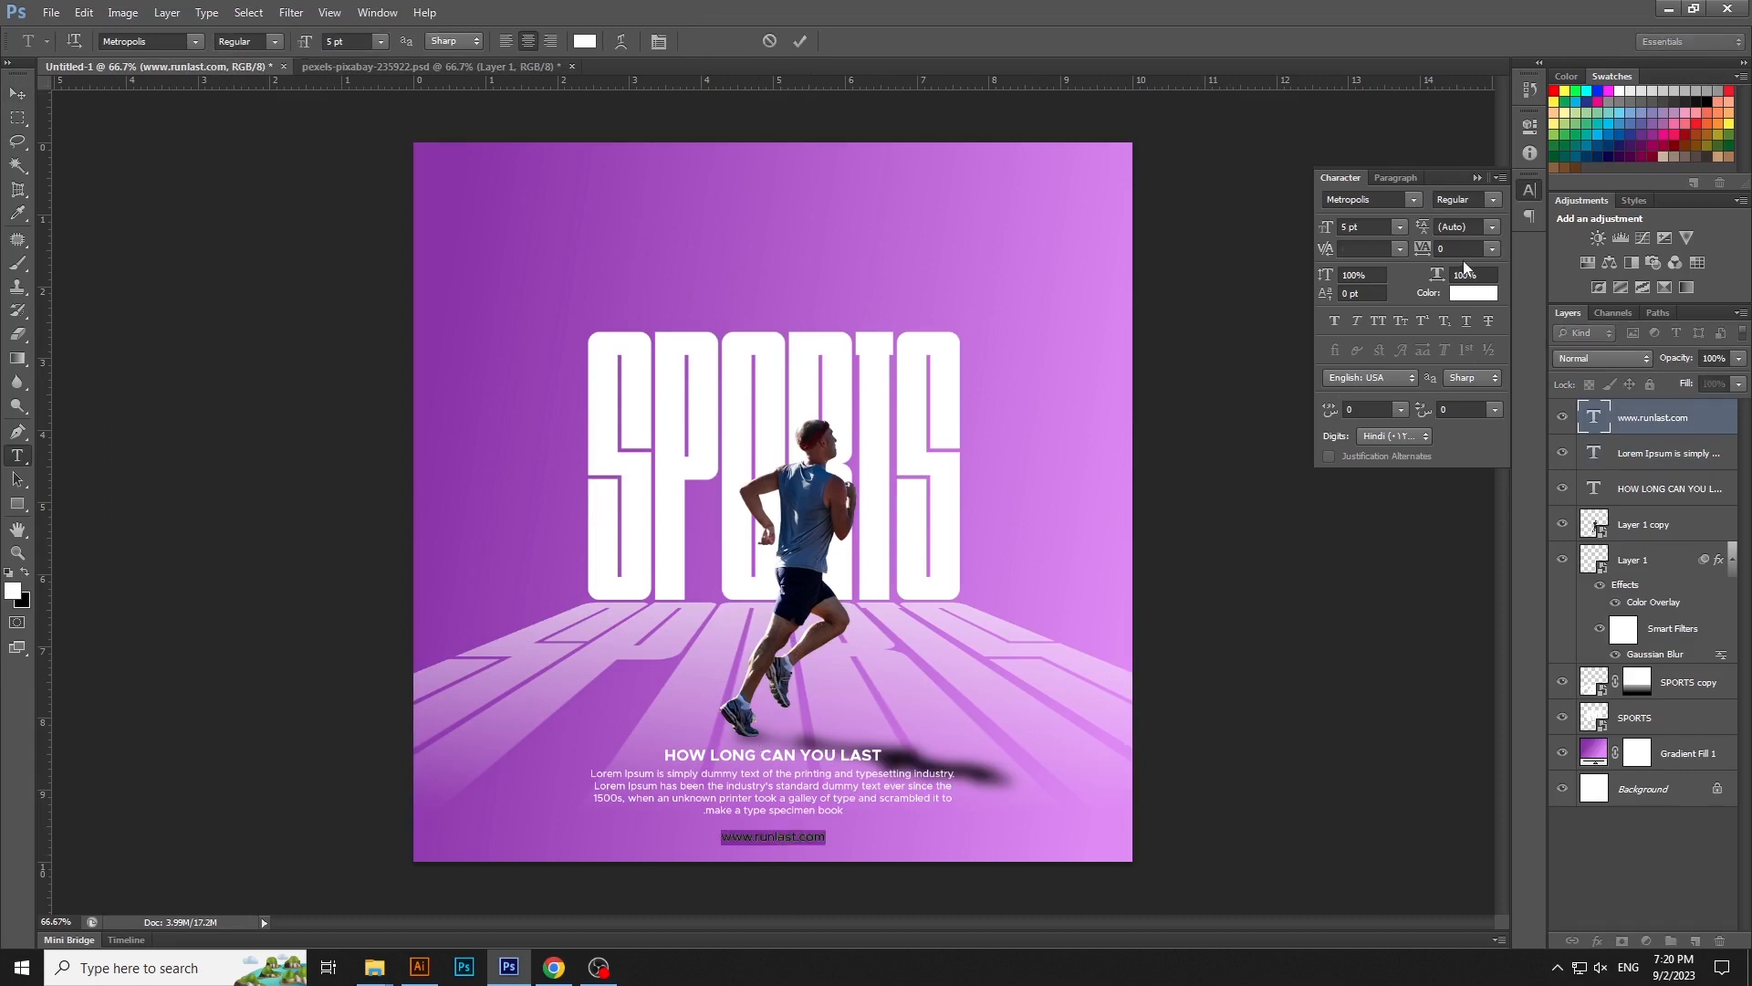
left_click(1463, 249)
scroll(1464, 249, "up", 14)
key("ctrl+Return")
key("v")
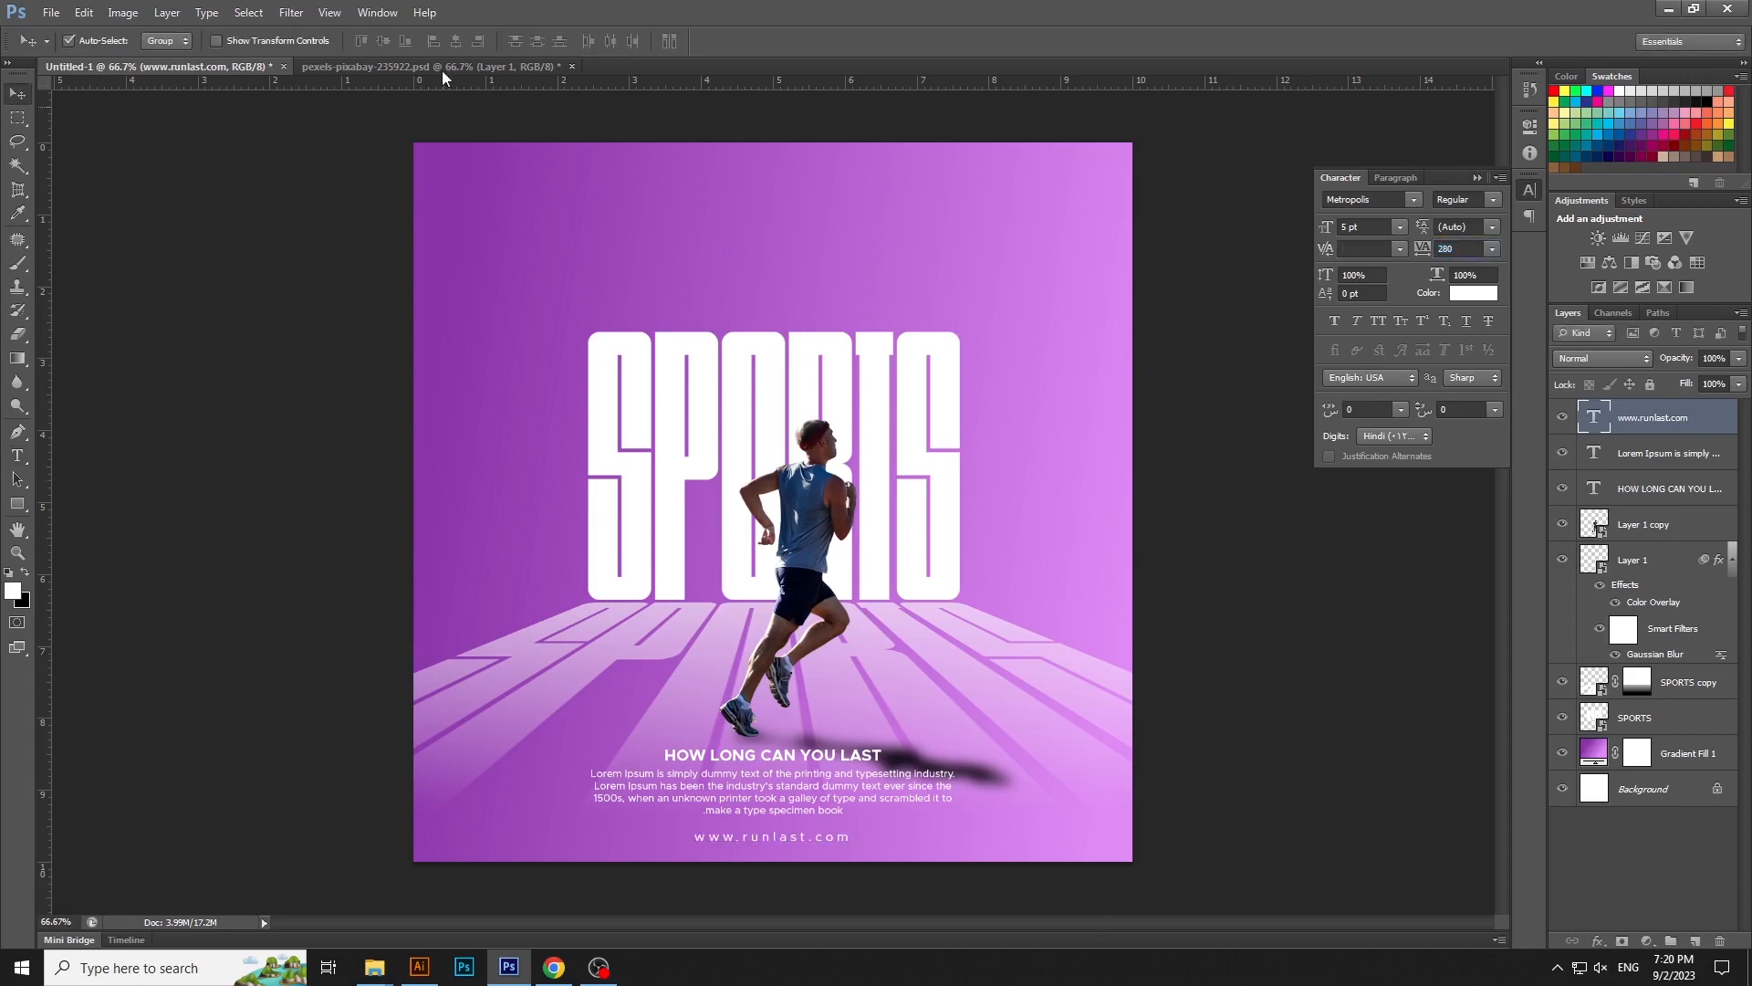
- Select the paragraph, tagline, runner and SPORTS floor shadow together and nudge them up several pixels
left_click(838, 778)
left_click(803, 743, "shift")
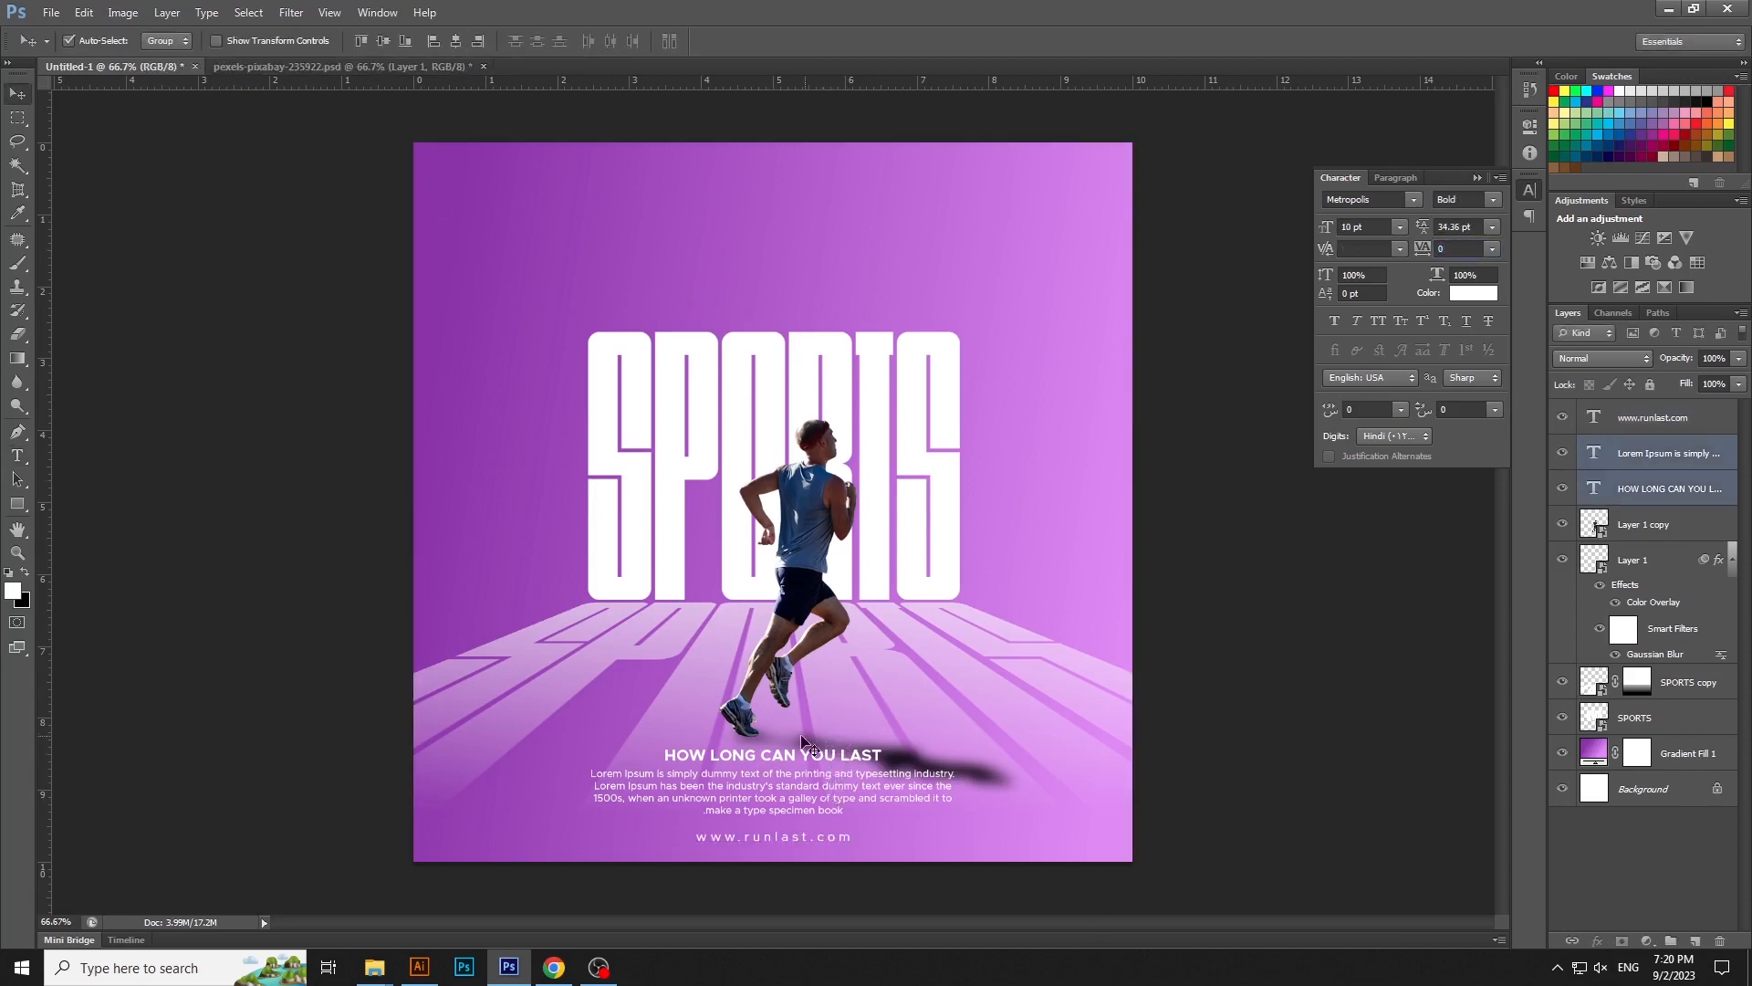
left_click(818, 614, "shift")
left_click(809, 594, "shift")
key("Up")
key("Up")
key("Up")
key("Up")
key("Up")
key("Up")
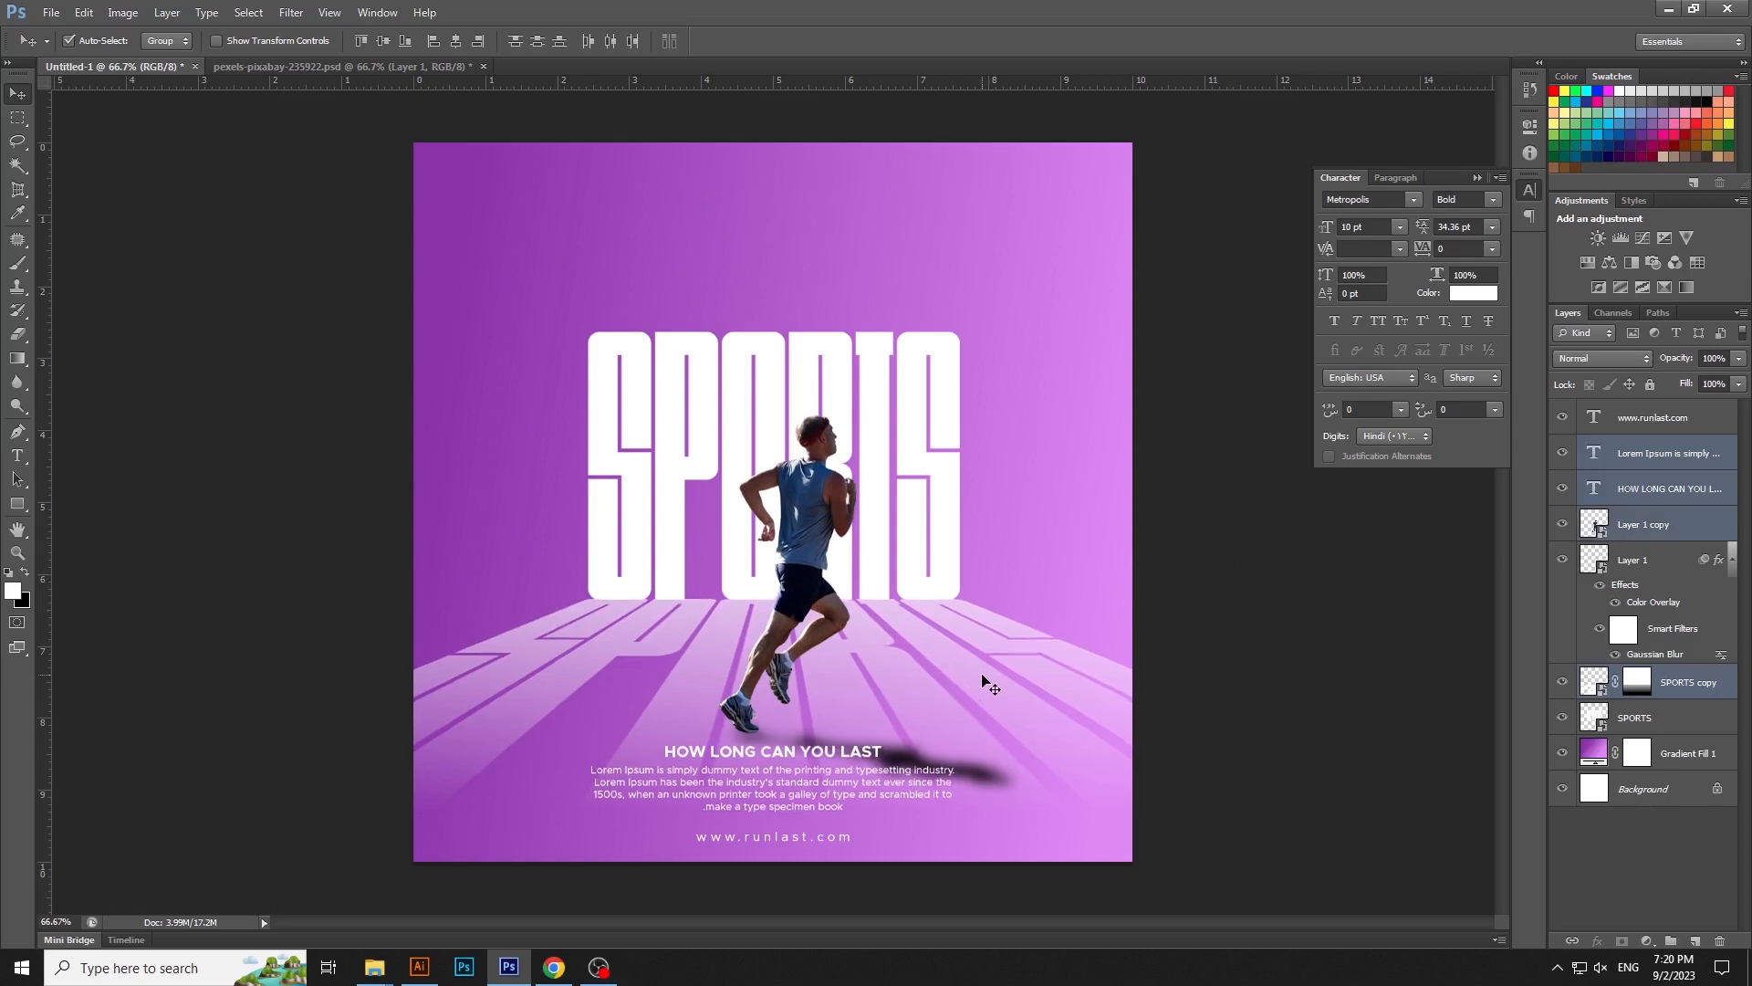
key("Up")
key("Up")
key("Up")
key("Up")
key("Up")
key("Up")
key("Up")
key("Up")
key("Up")
key("Up")
key("Up")
key("Up")
key("Up")
left_click(1251, 703)
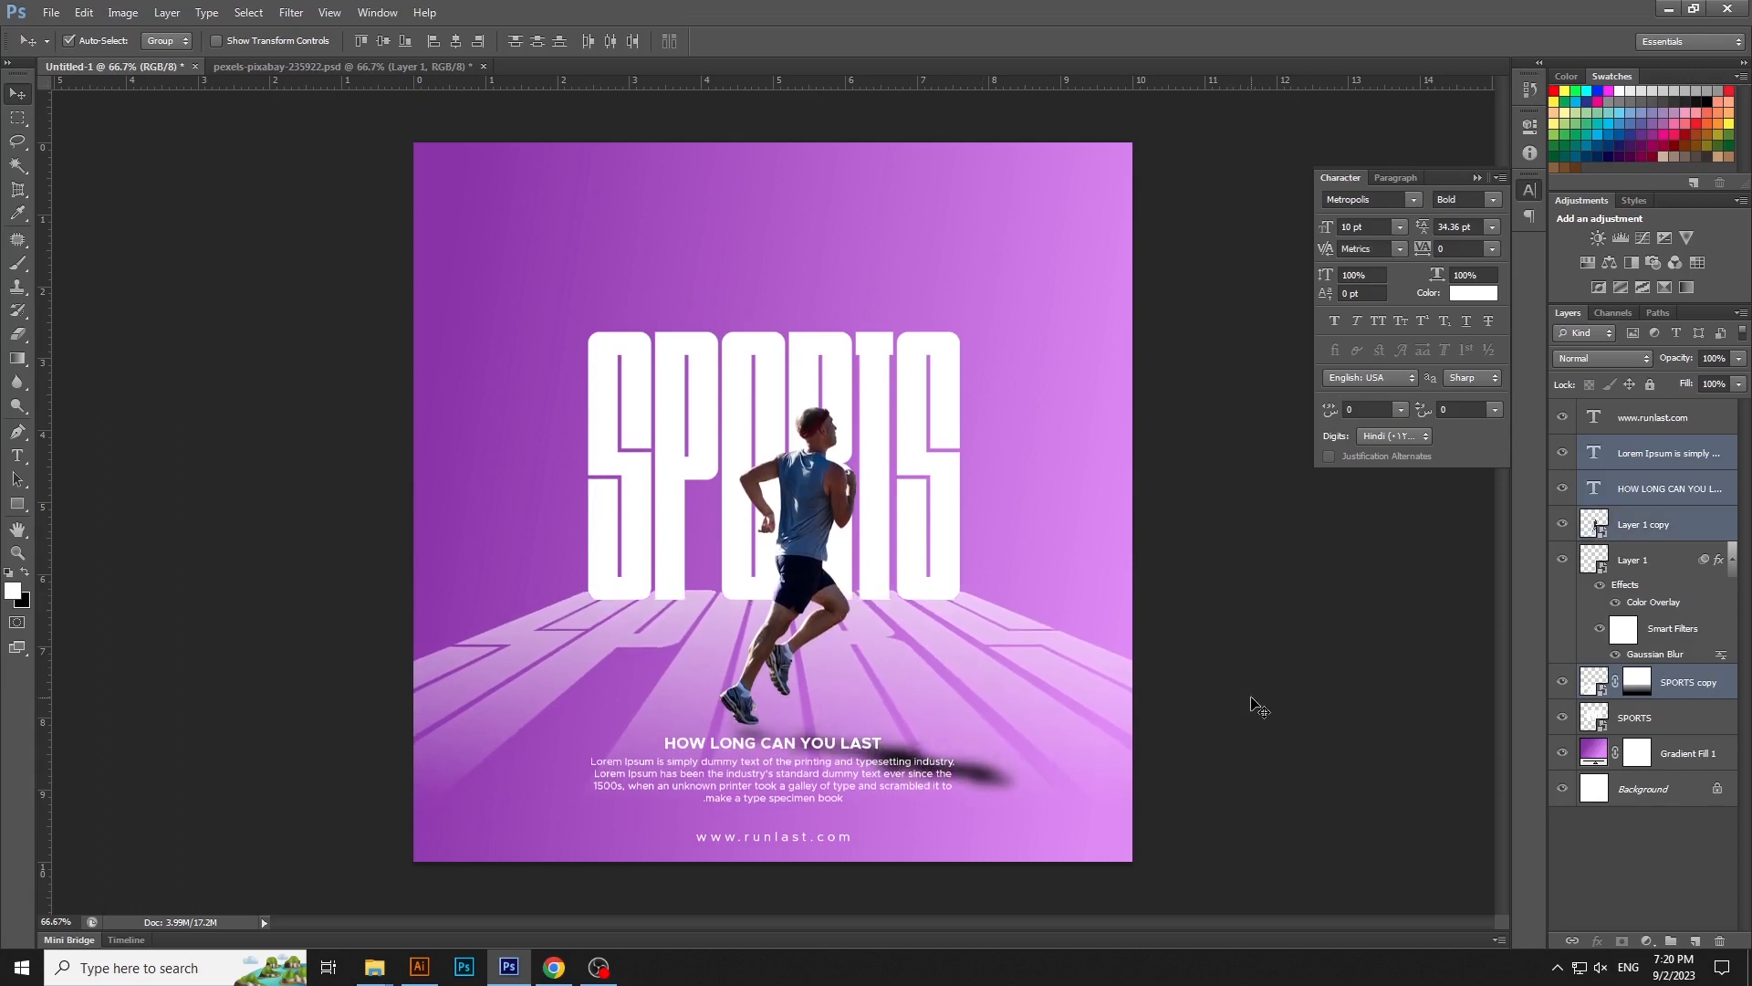
- Nudge the SPORTS floor shadow down to meet the base of the title letters again
left_click(1116, 671)
key("Down")
key("Down")
key("Down")
key("Down")
key("Down")
key("Down")
key("Down")
key("Down")
key("Down")
key("Down")
key("Down")
key("Down")
key("Down")
key("Down")
key("Down")
key("Down")
key("Down")
key("Down")
key("Down")
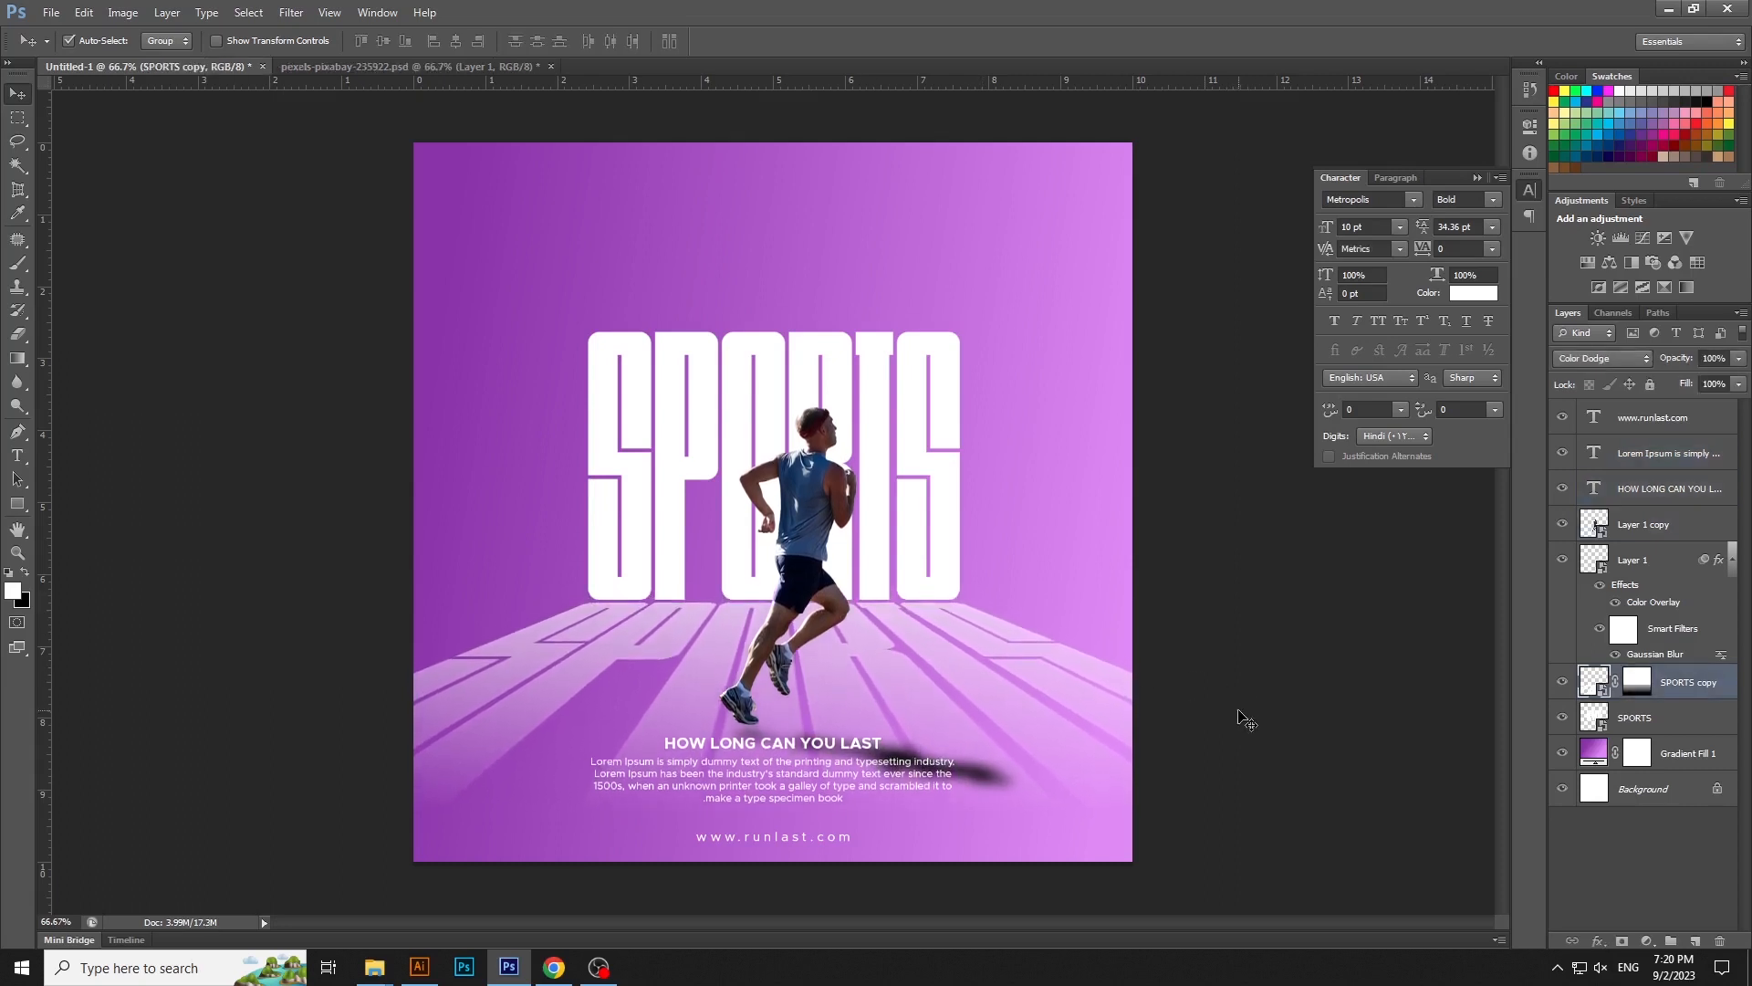
left_click(1246, 721)
- Add the text YOUR ONLY LIMIT IS YOU above the SPORTS title in white Metropolis Bold, 10 pt
left_click(1522, 190)
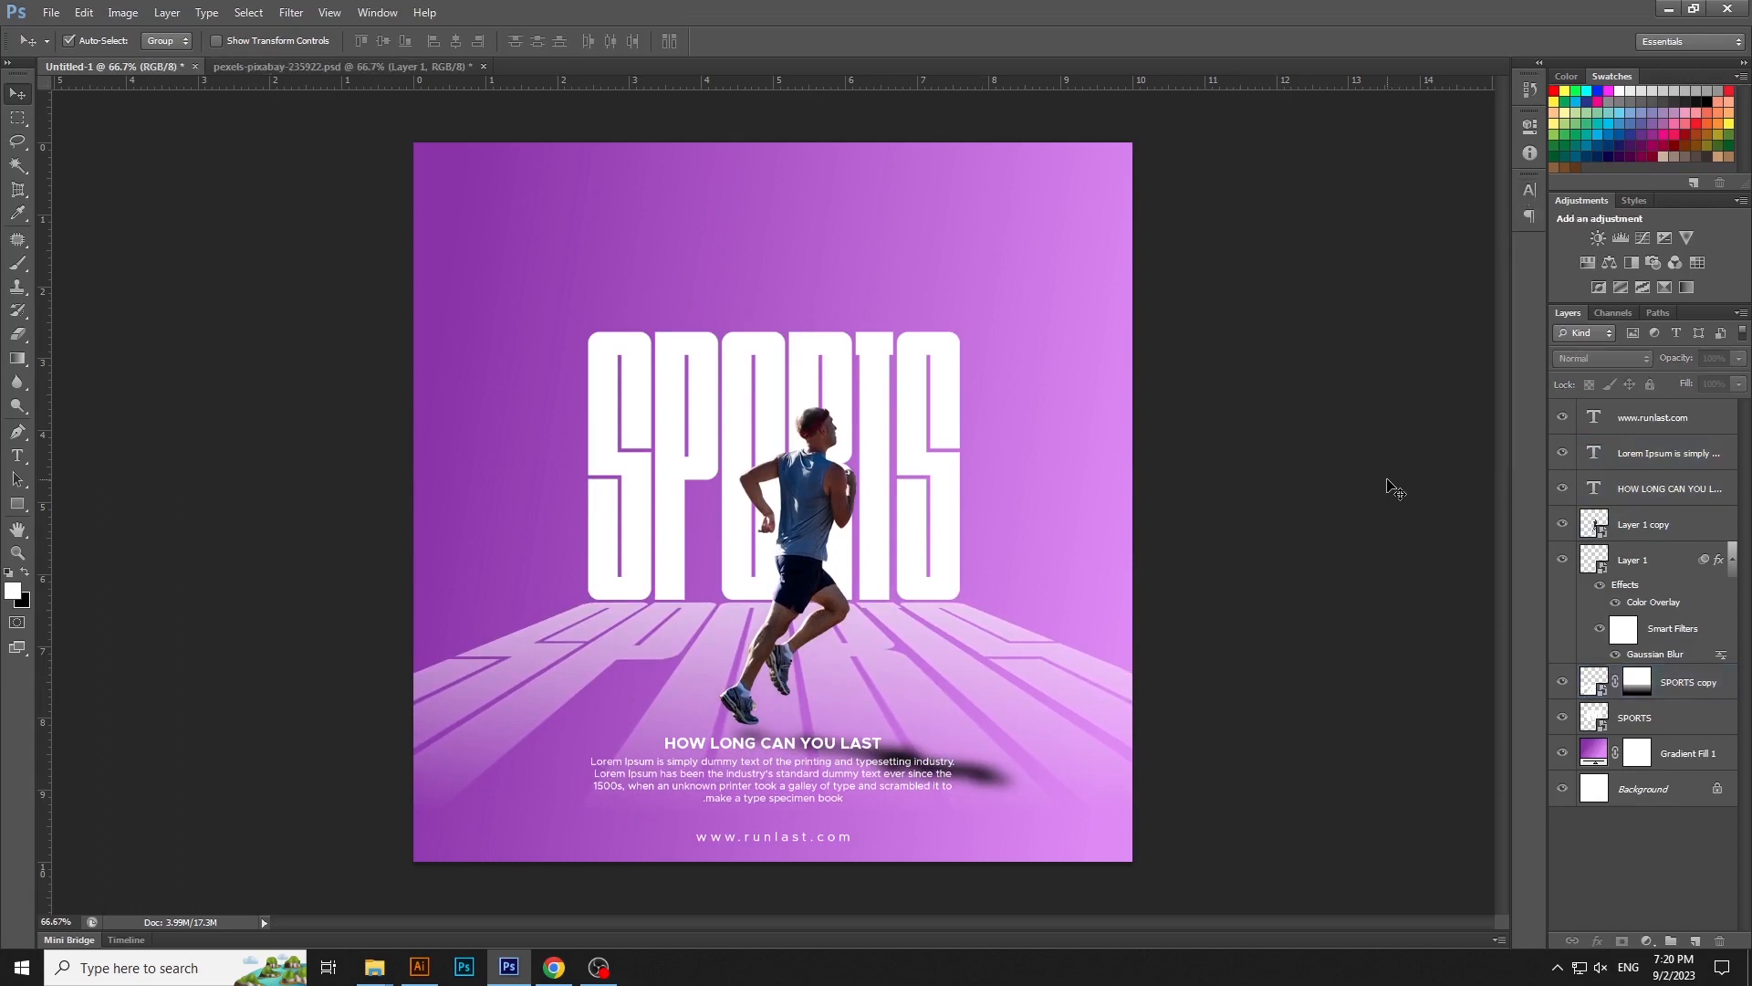
key("ctrl+minus")
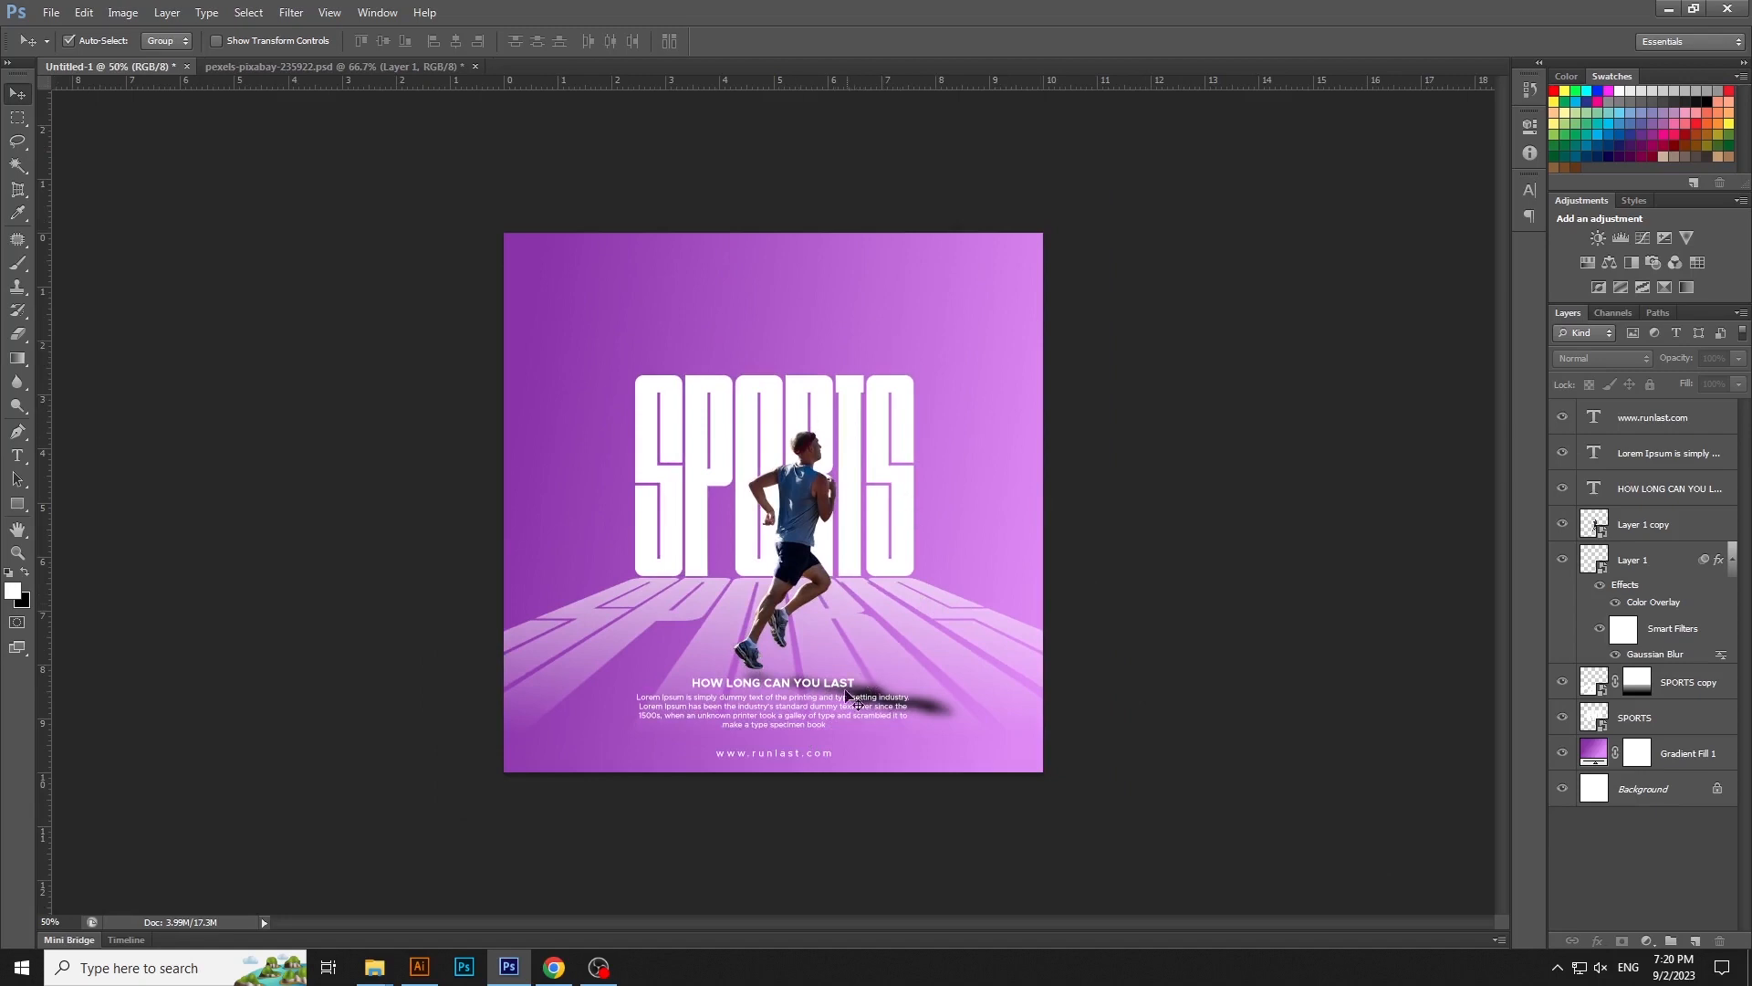
key("t")
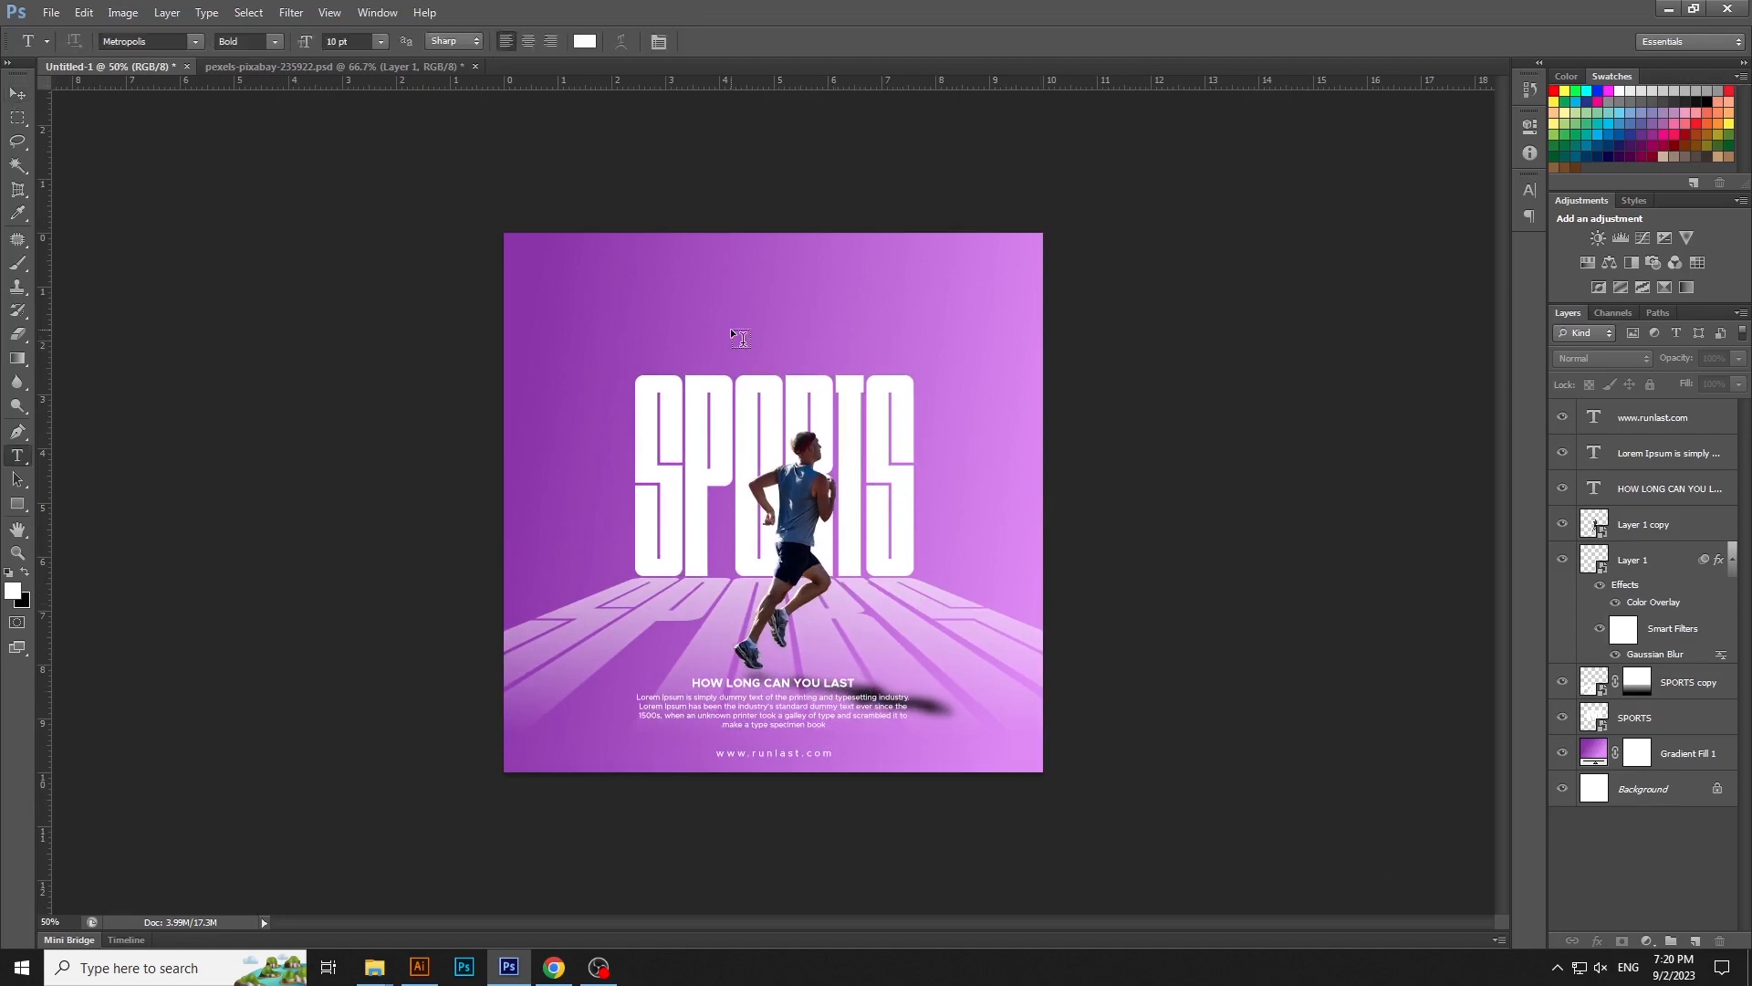
left_click(731, 329)
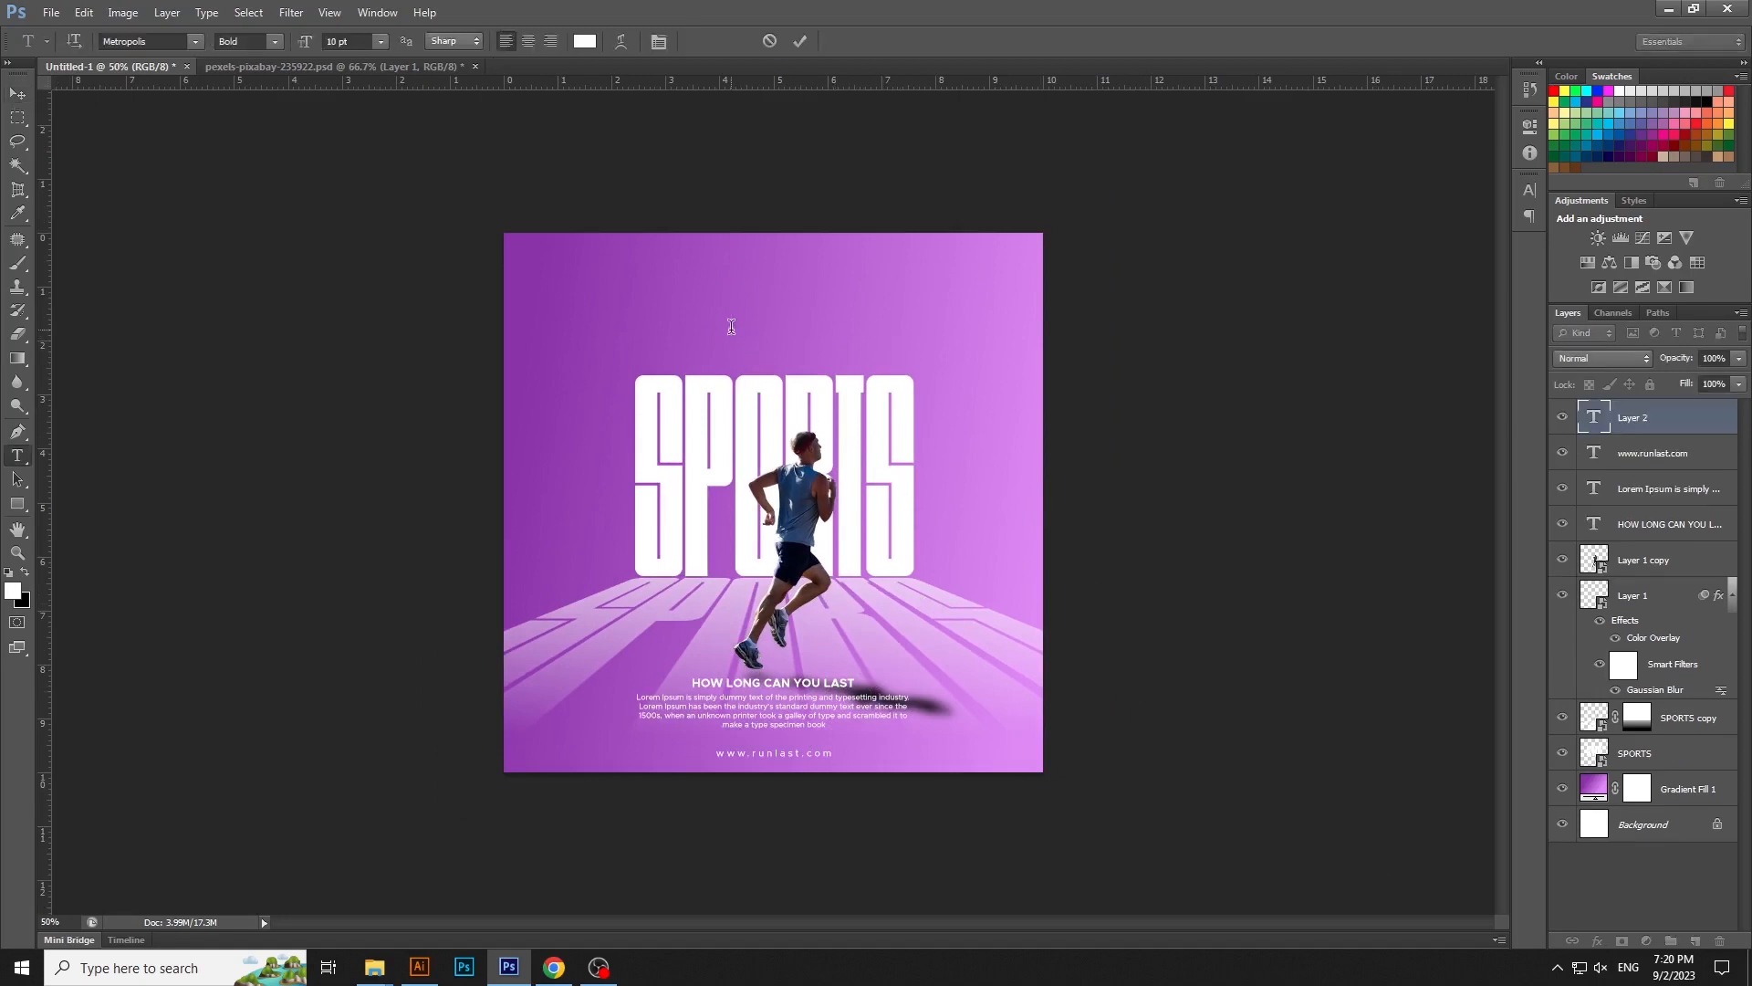
type("YOUR ONLY LIMIT IS YOU")
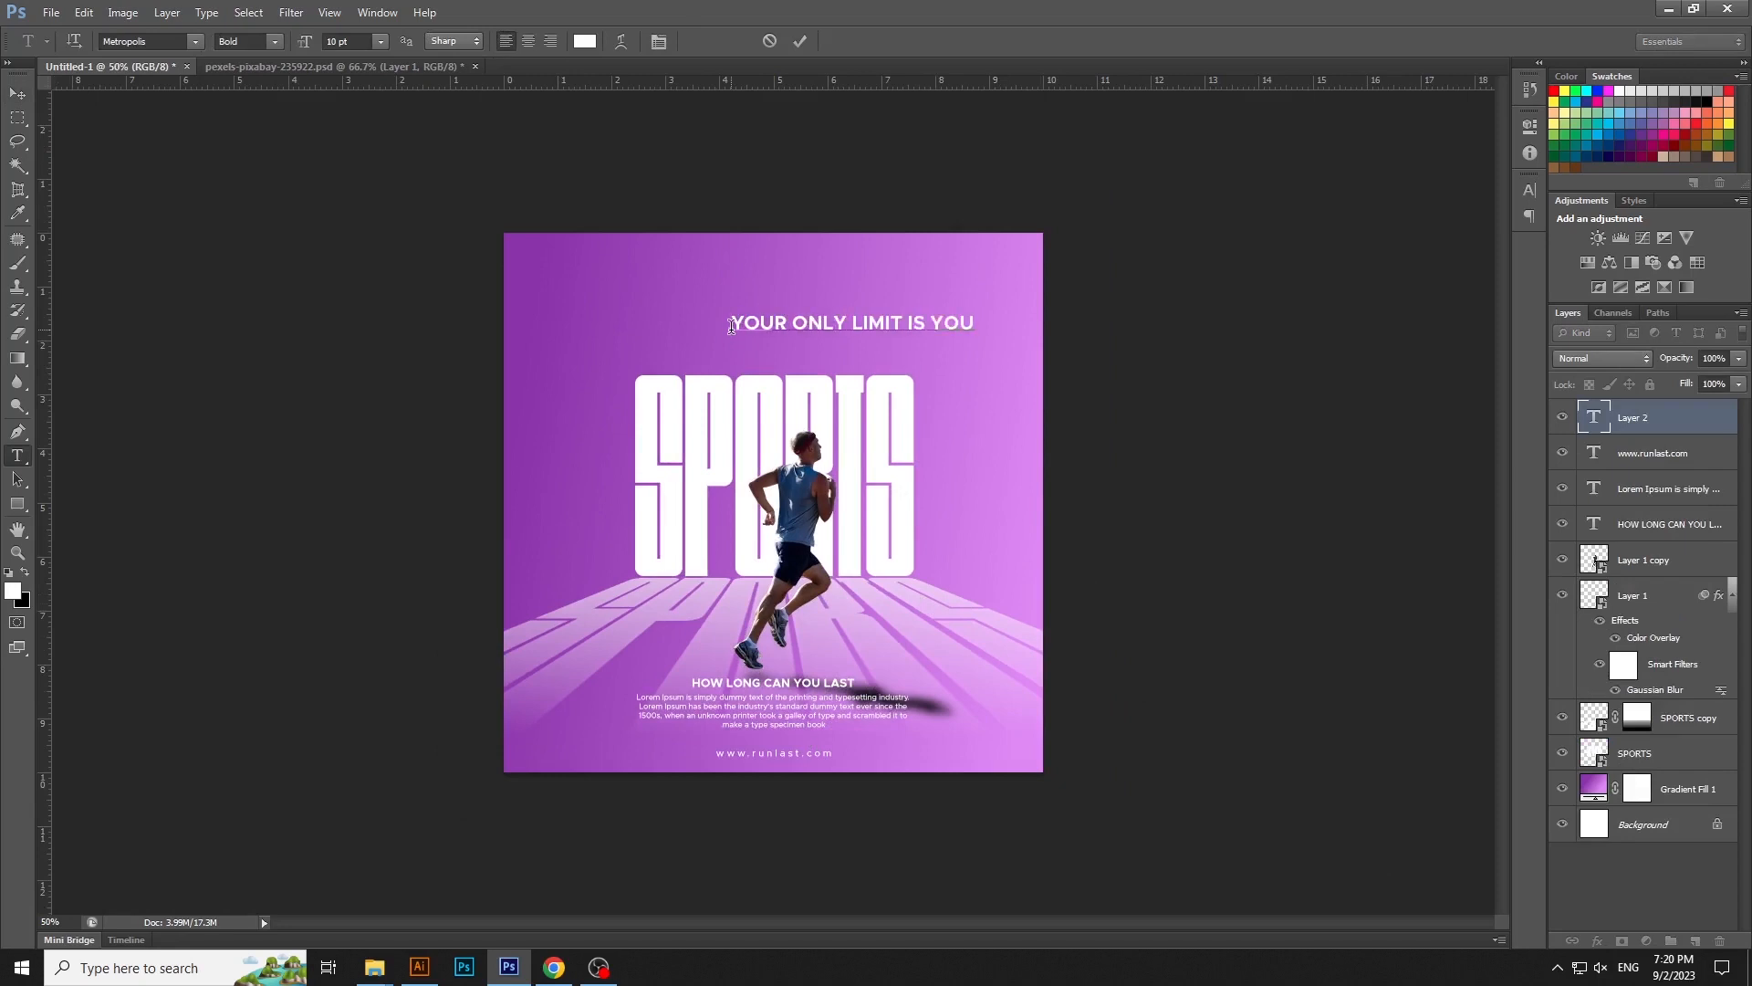
key("ctrl+Return")
- Center the YOUR ONLY LIMIT IS YOU line horizontally on the canvas and clear the selection
key("v")
key("ctrl+a")
left_click(455, 41)
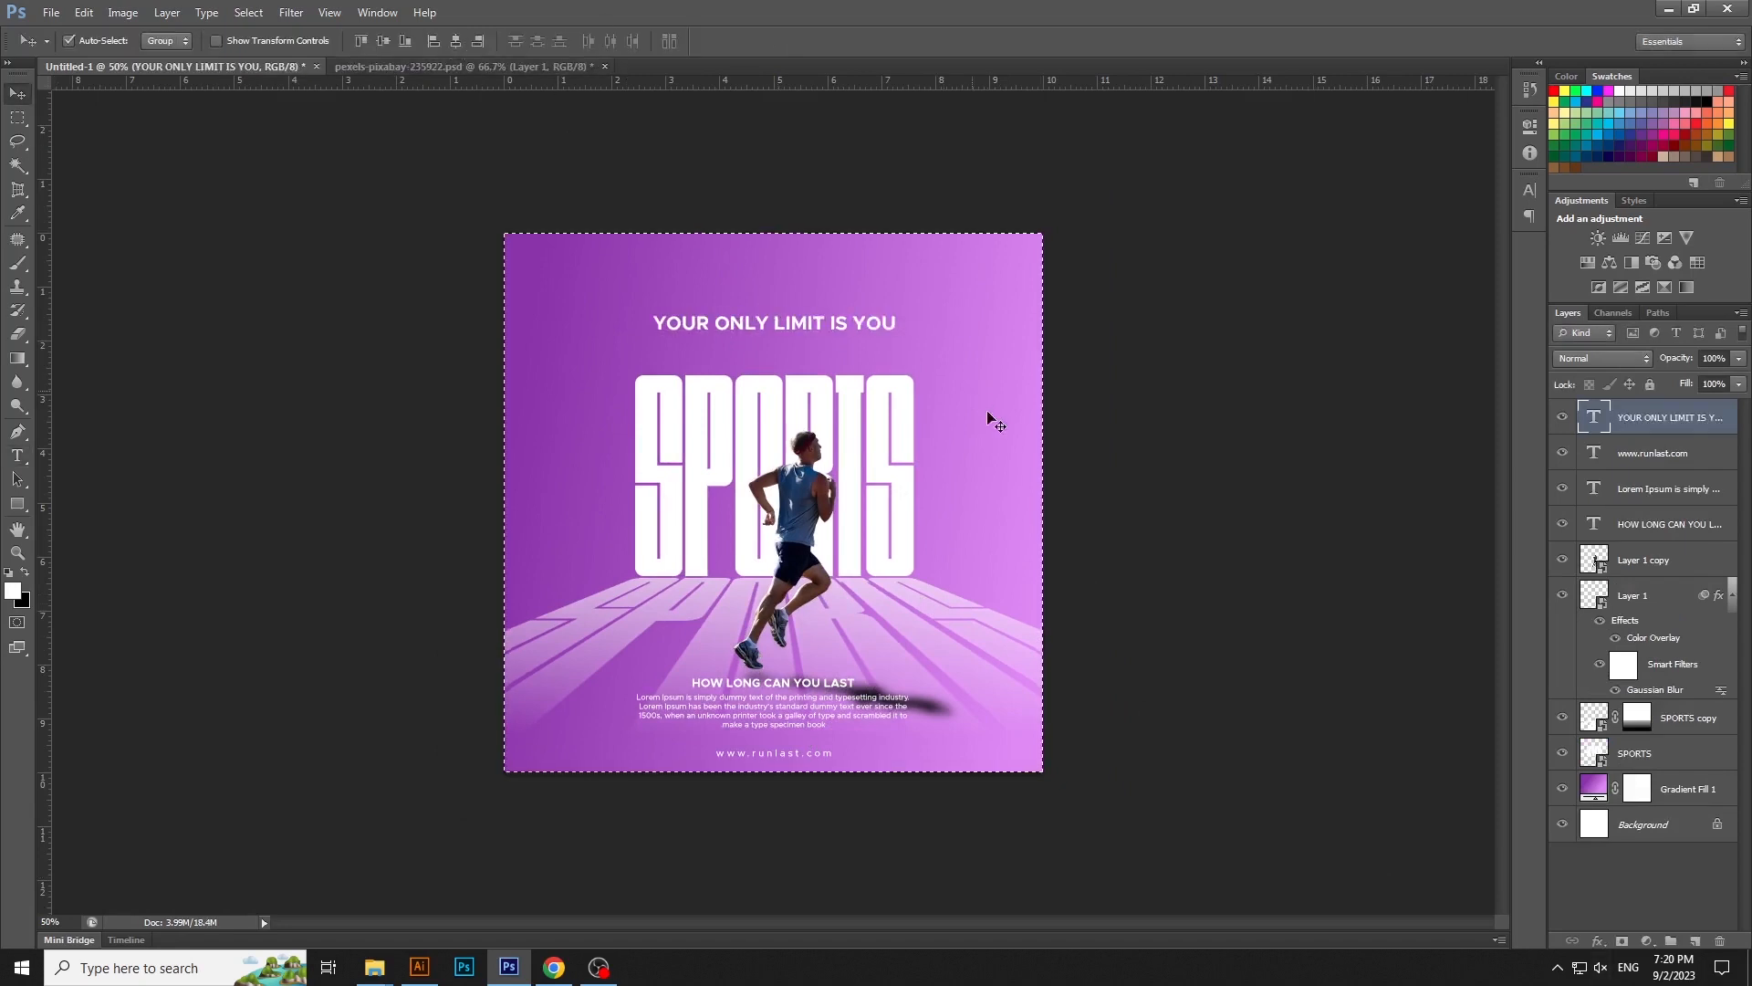
key("ctrl+d")
- Scale down YOUR ONLY LIMIT IS YOU, move it down about 0.56 cm above the SPORTS title, and collapse the shadow layer's effects list
key("ctrl+t")
left_click_drag(897, 334, 827, 353)
key("Return")
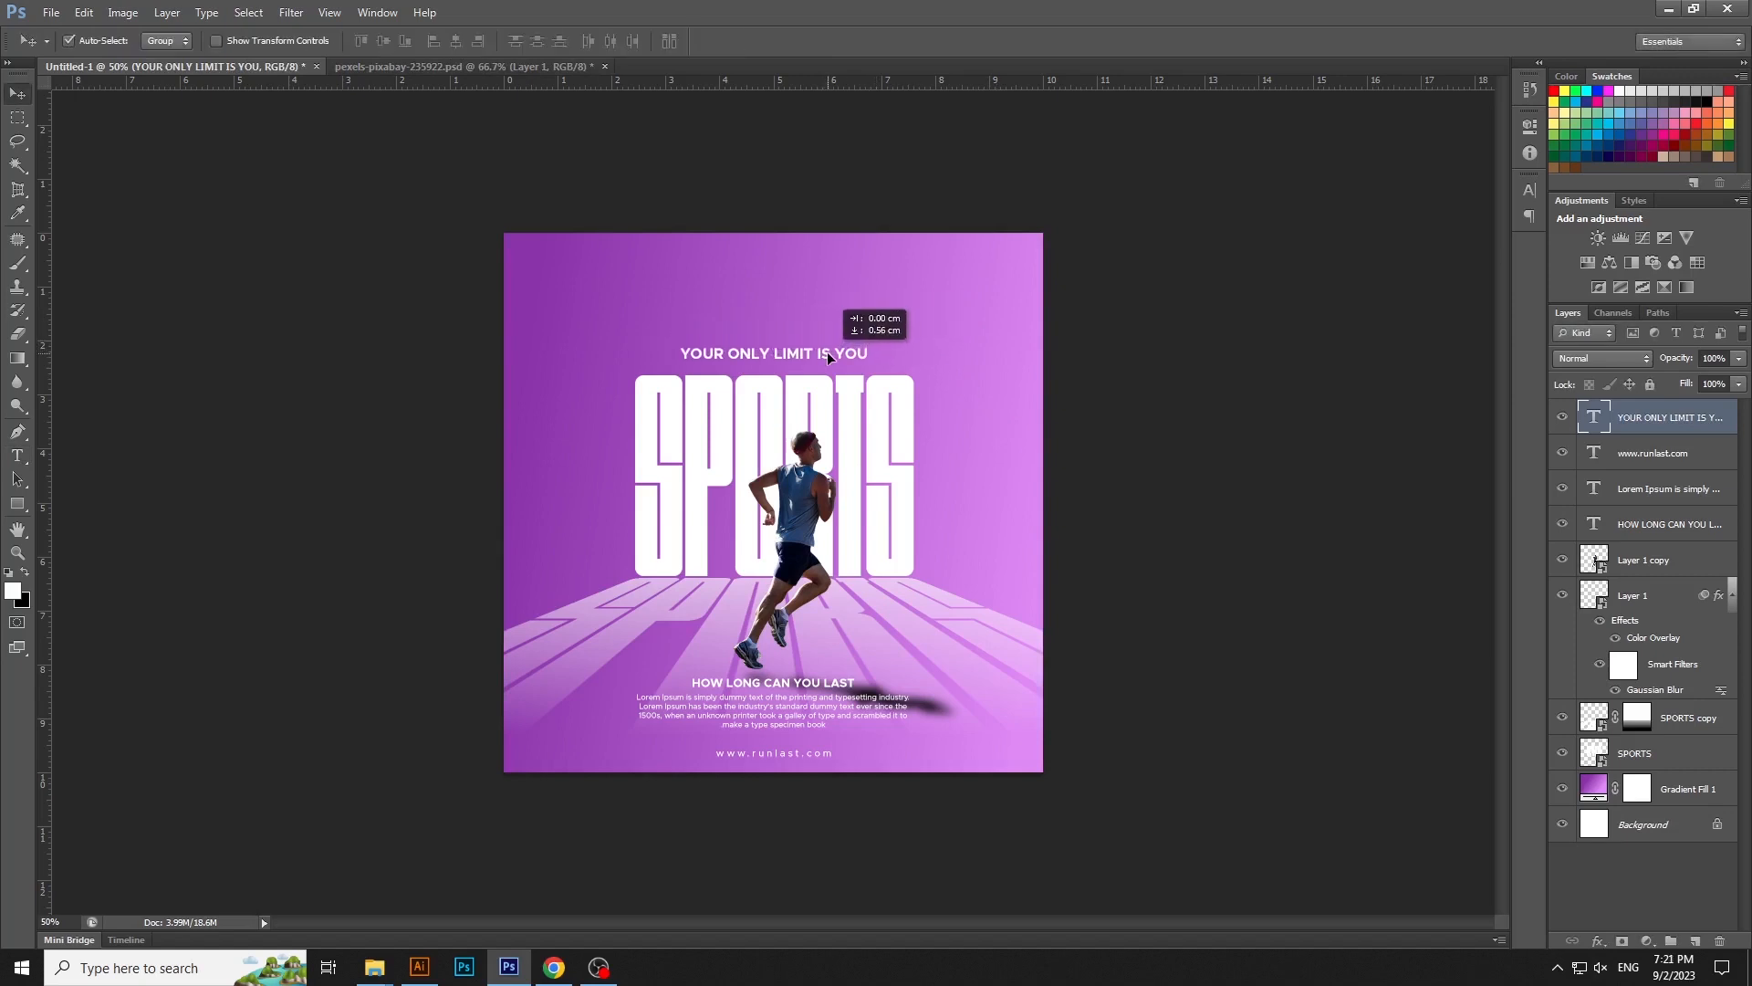
left_click(1187, 411)
left_click(1731, 596)
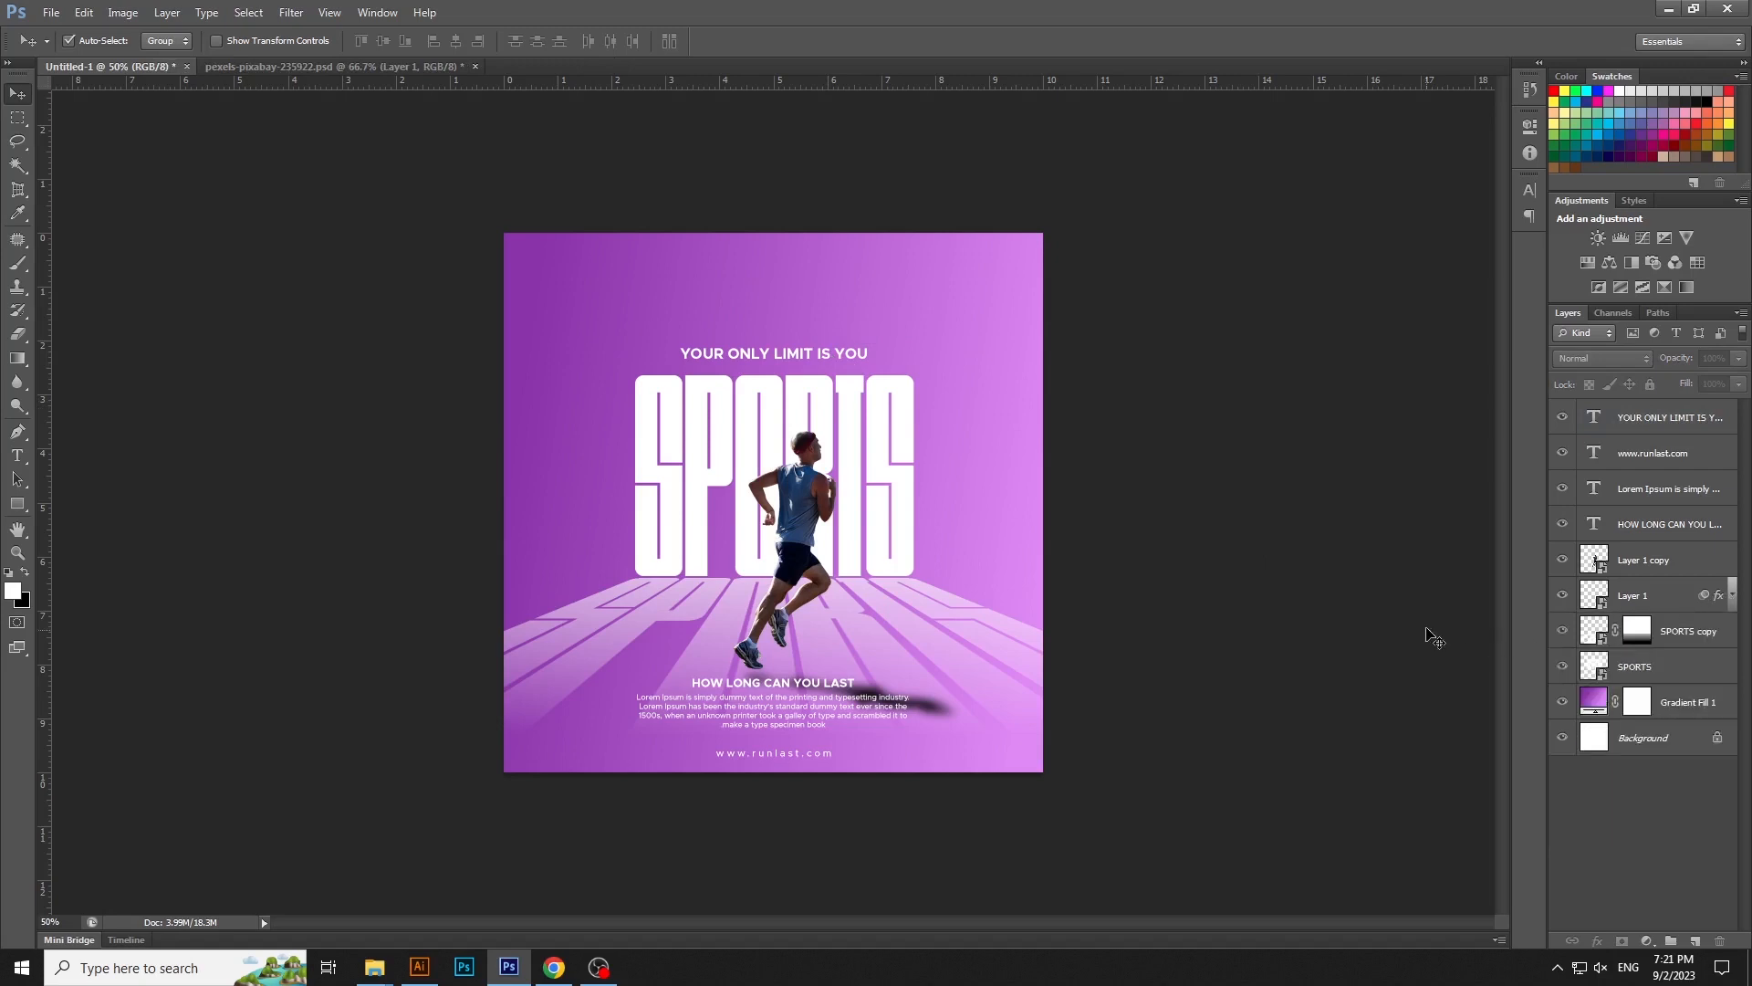
- Move the YOUR ONLY LIMIT IS YOU line slightly closer to the top of the SPORTS letters
left_click(790, 358)
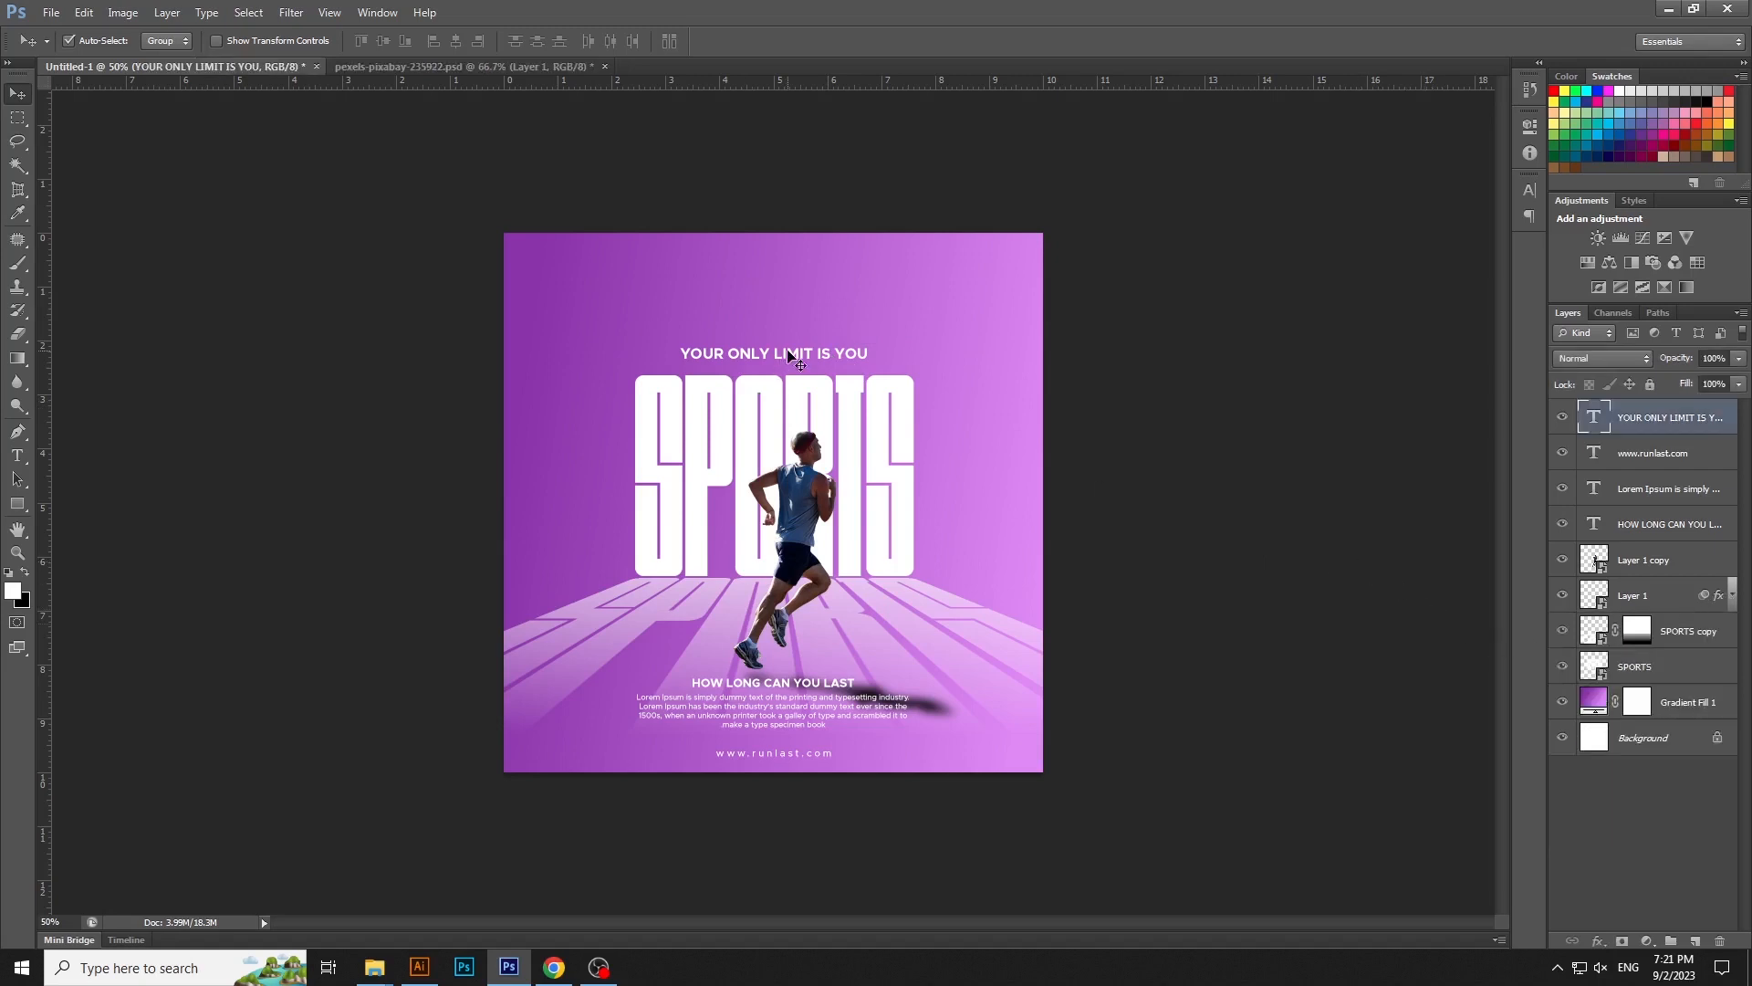
left_click_drag(791, 357, 790, 362)
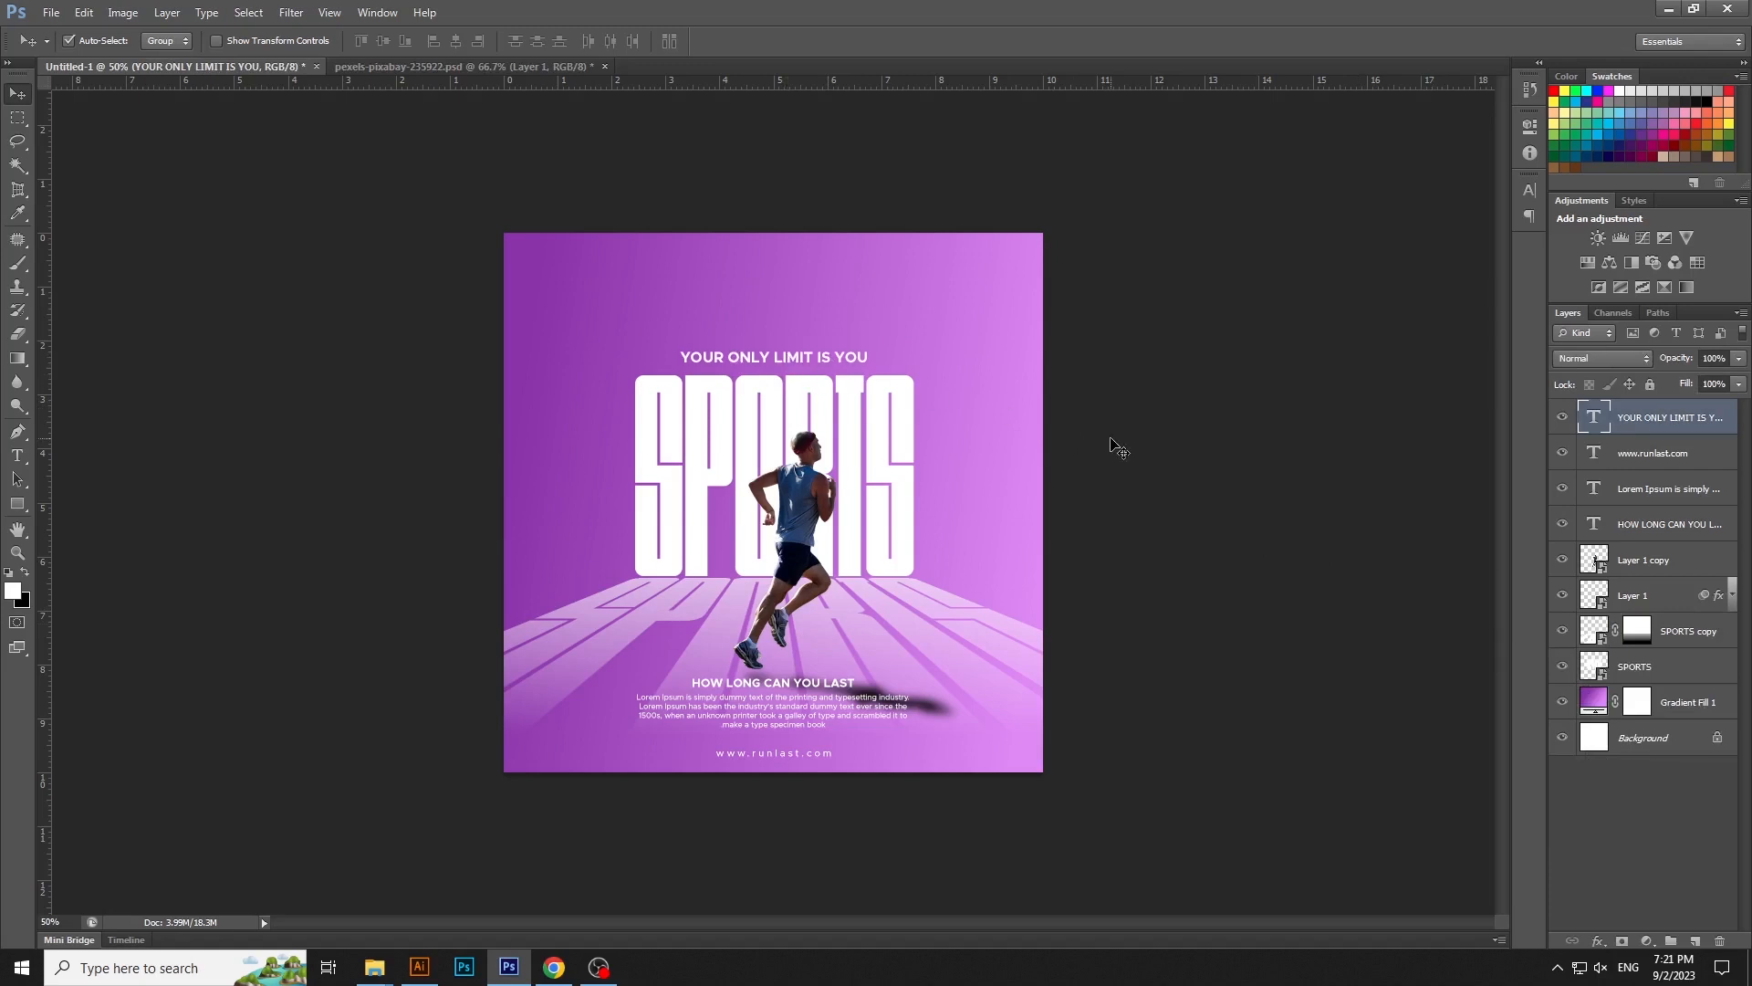
key("Down")
left_click(1209, 496)
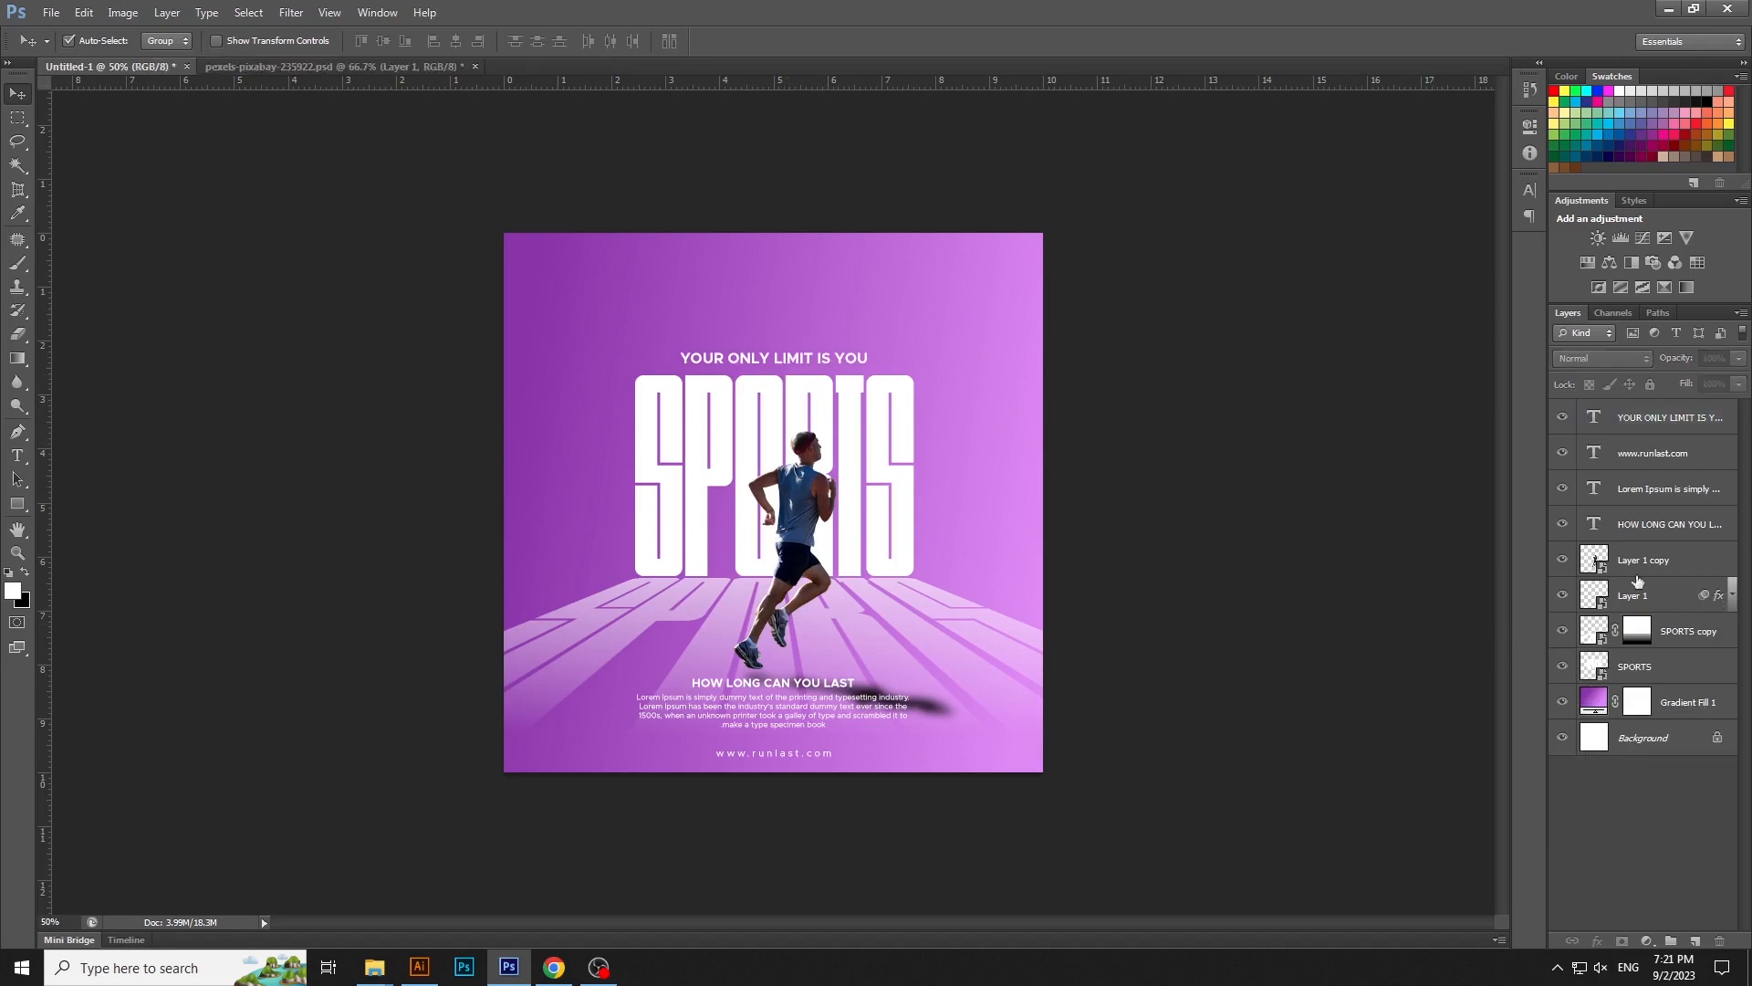
- Add a Curves adjustment clipped to the runner layer and shift its black point inward to deepen the shadows
left_click(1634, 599)
left_click(1648, 564)
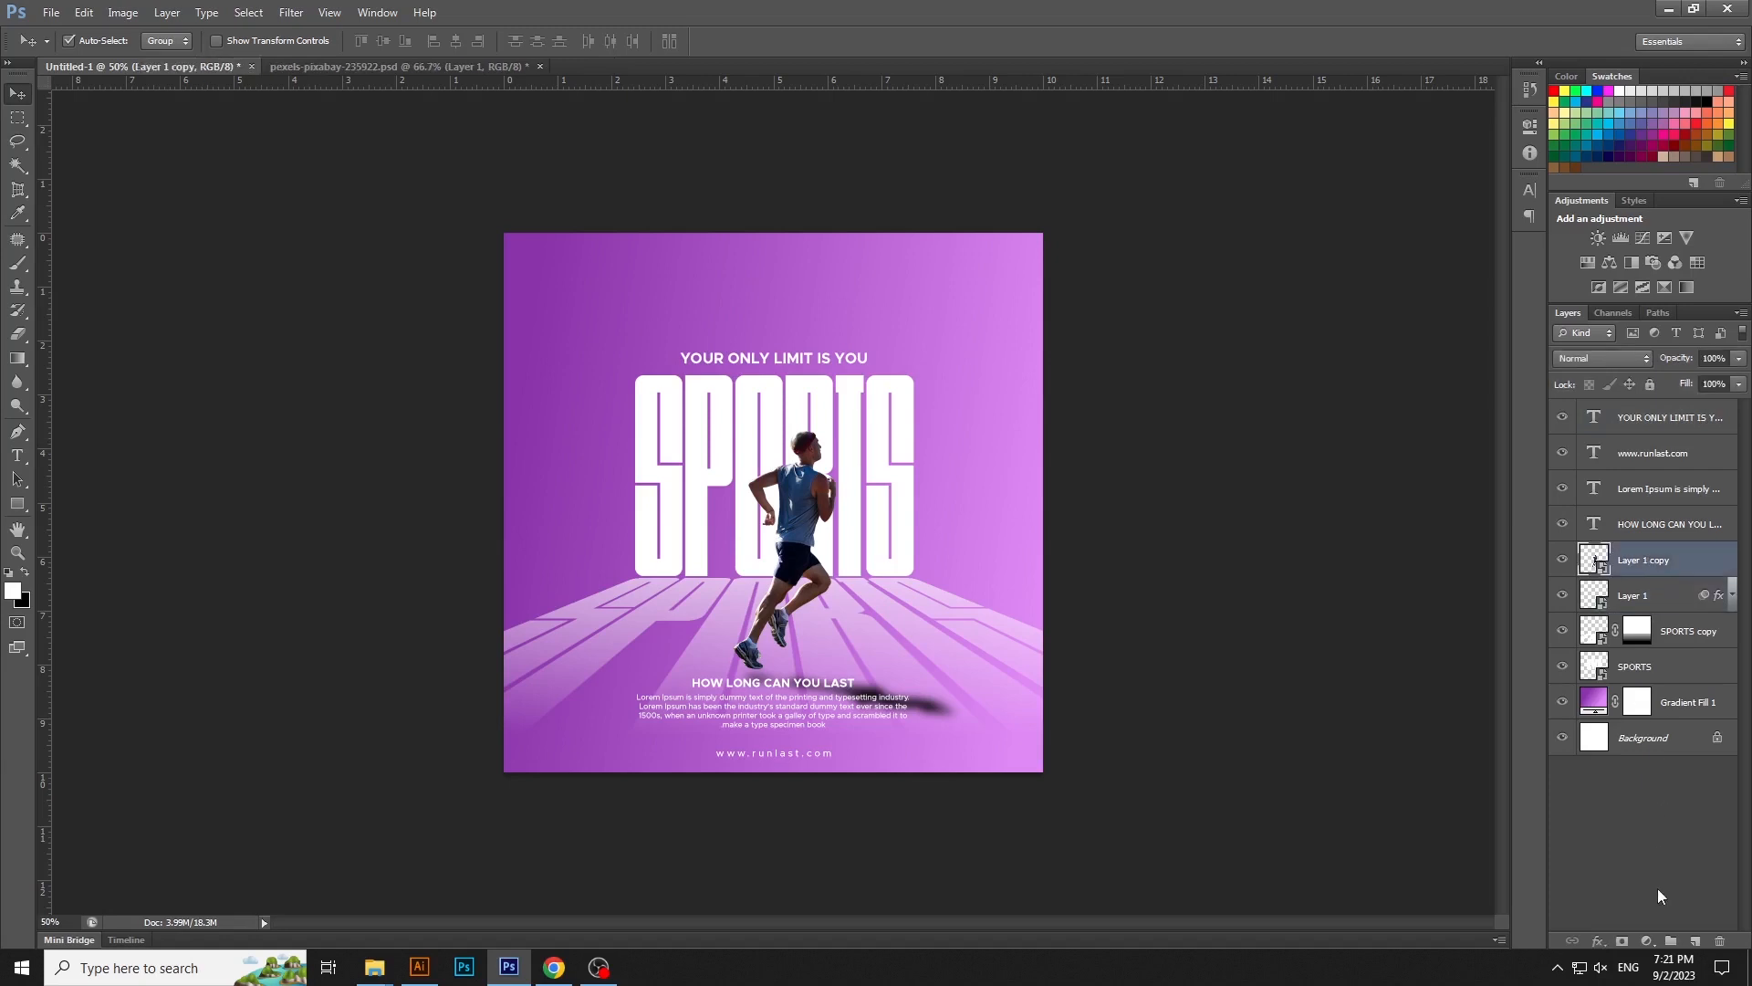
left_click(1648, 941)
left_click(1640, 655)
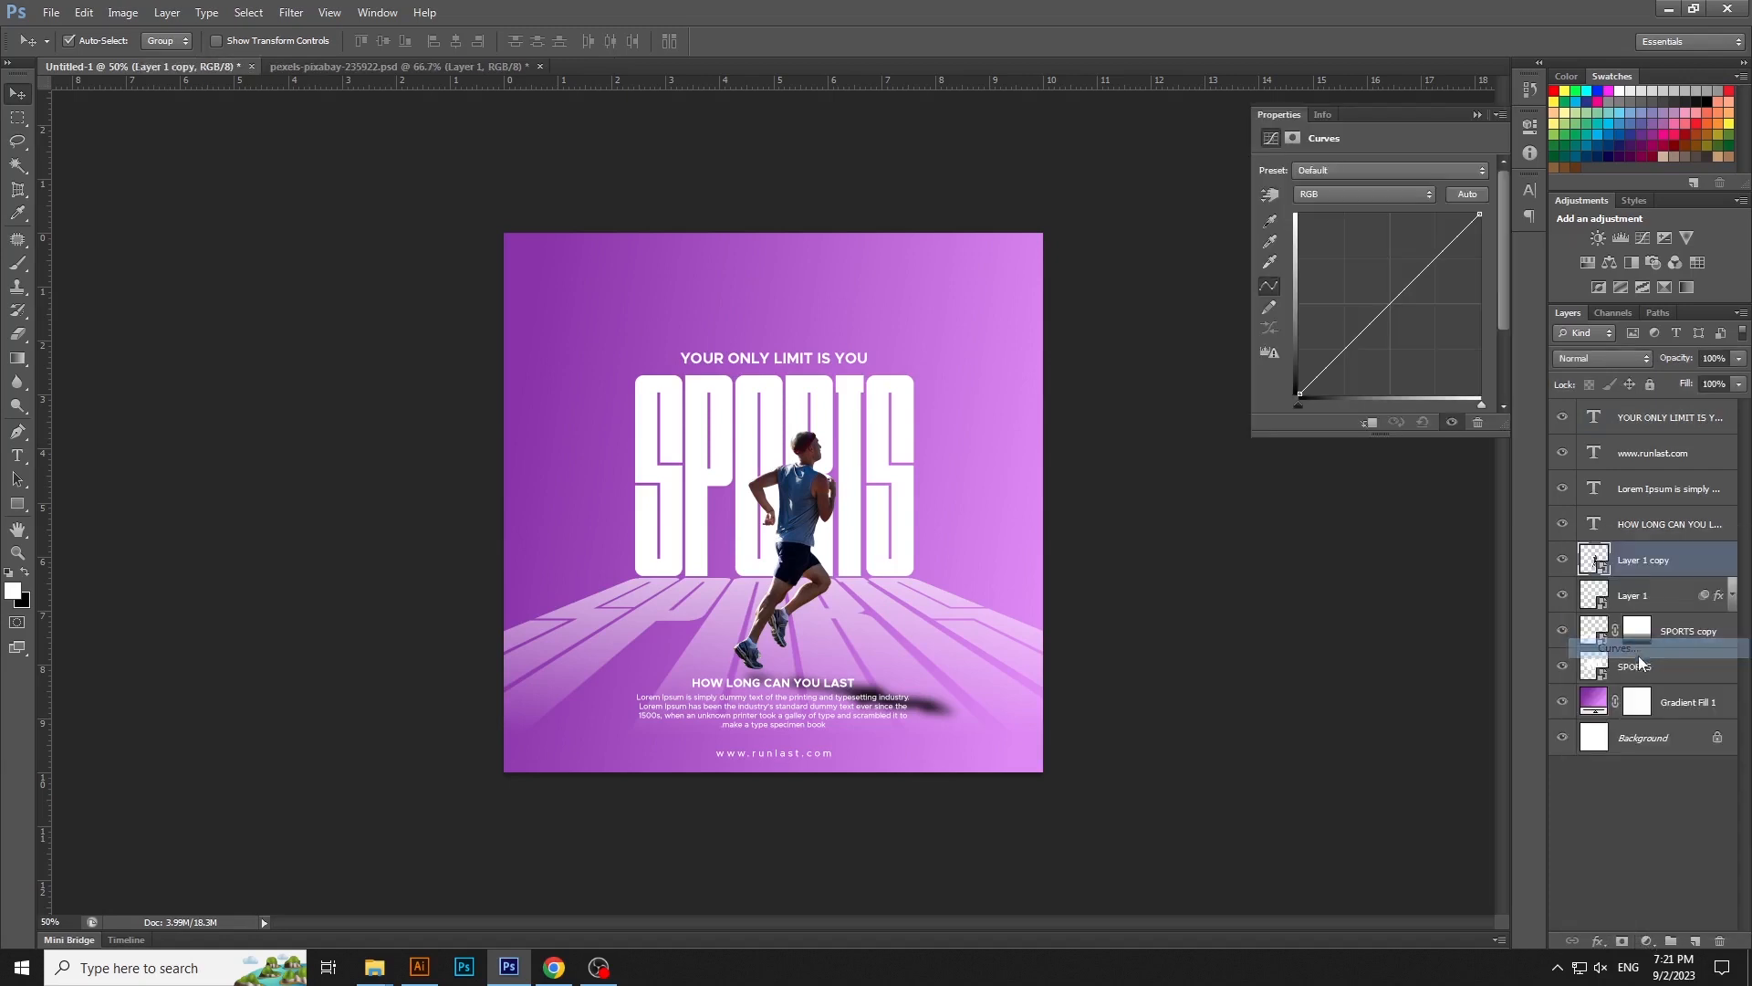
left_click(1372, 423)
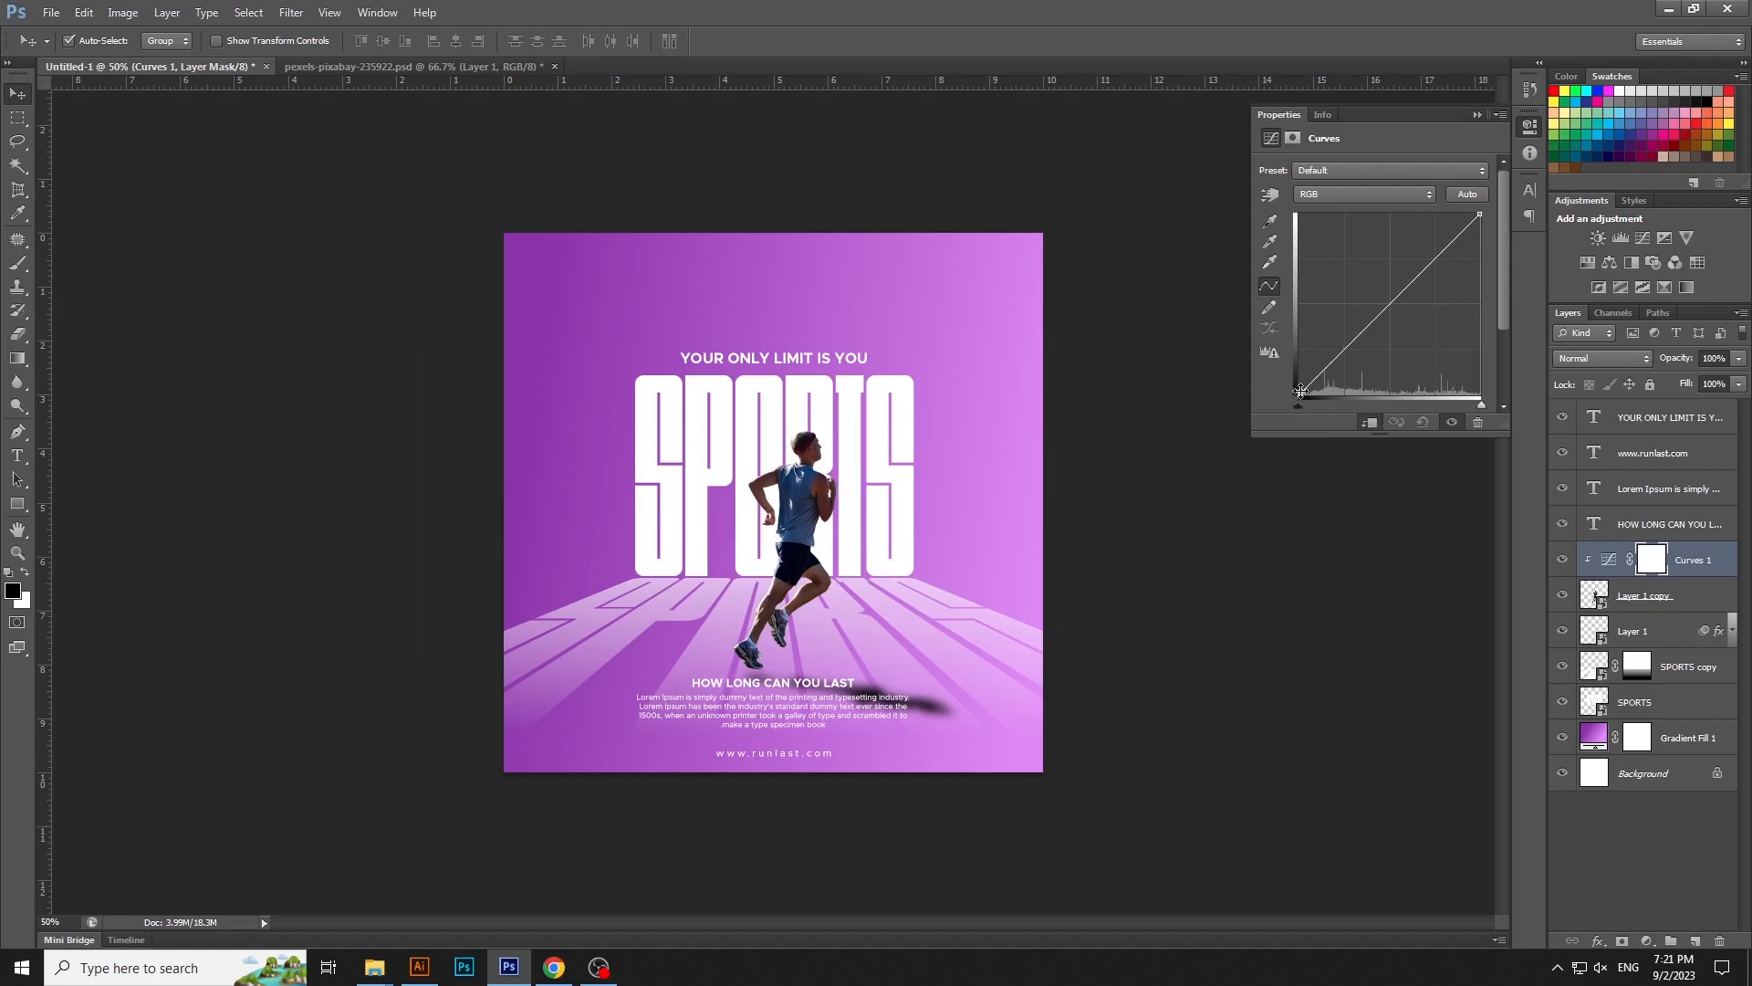
left_click_drag(1300, 393, 1313, 394)
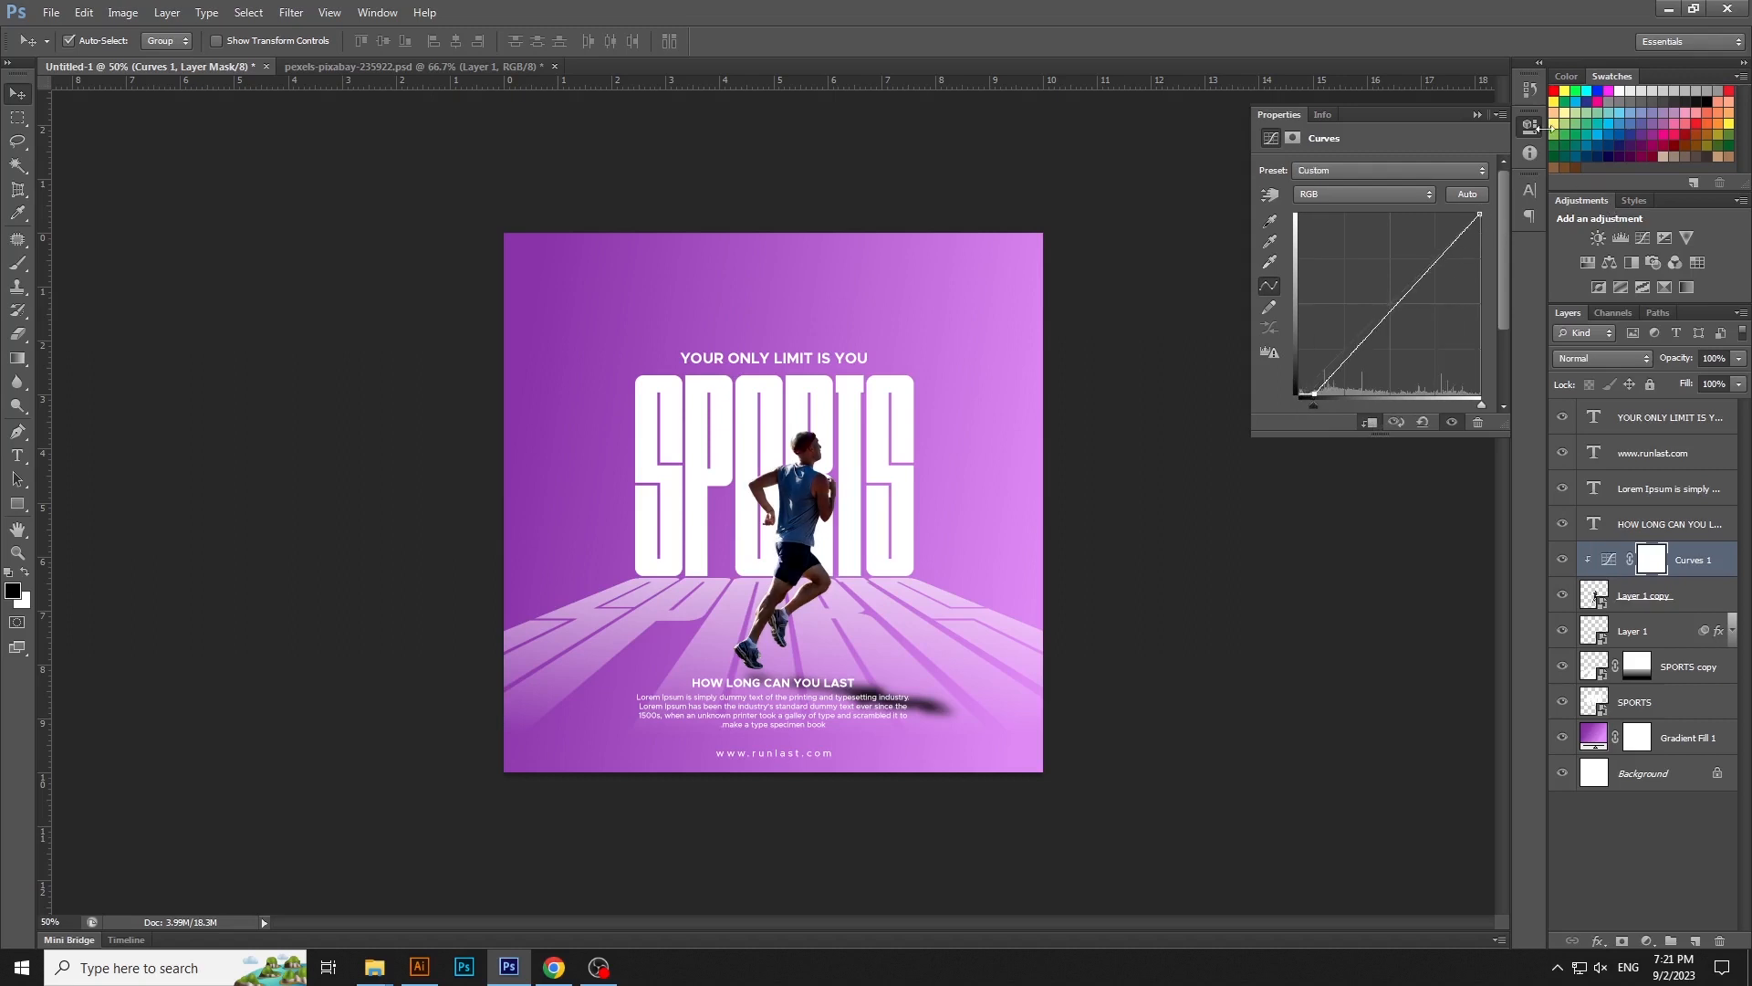
left_click(1532, 212)
- Paint black on the Curves mask over the runner's shirt, shorts and legs, raising the brush opacity from 53% to 55% and 73%
key("ctrl+1")
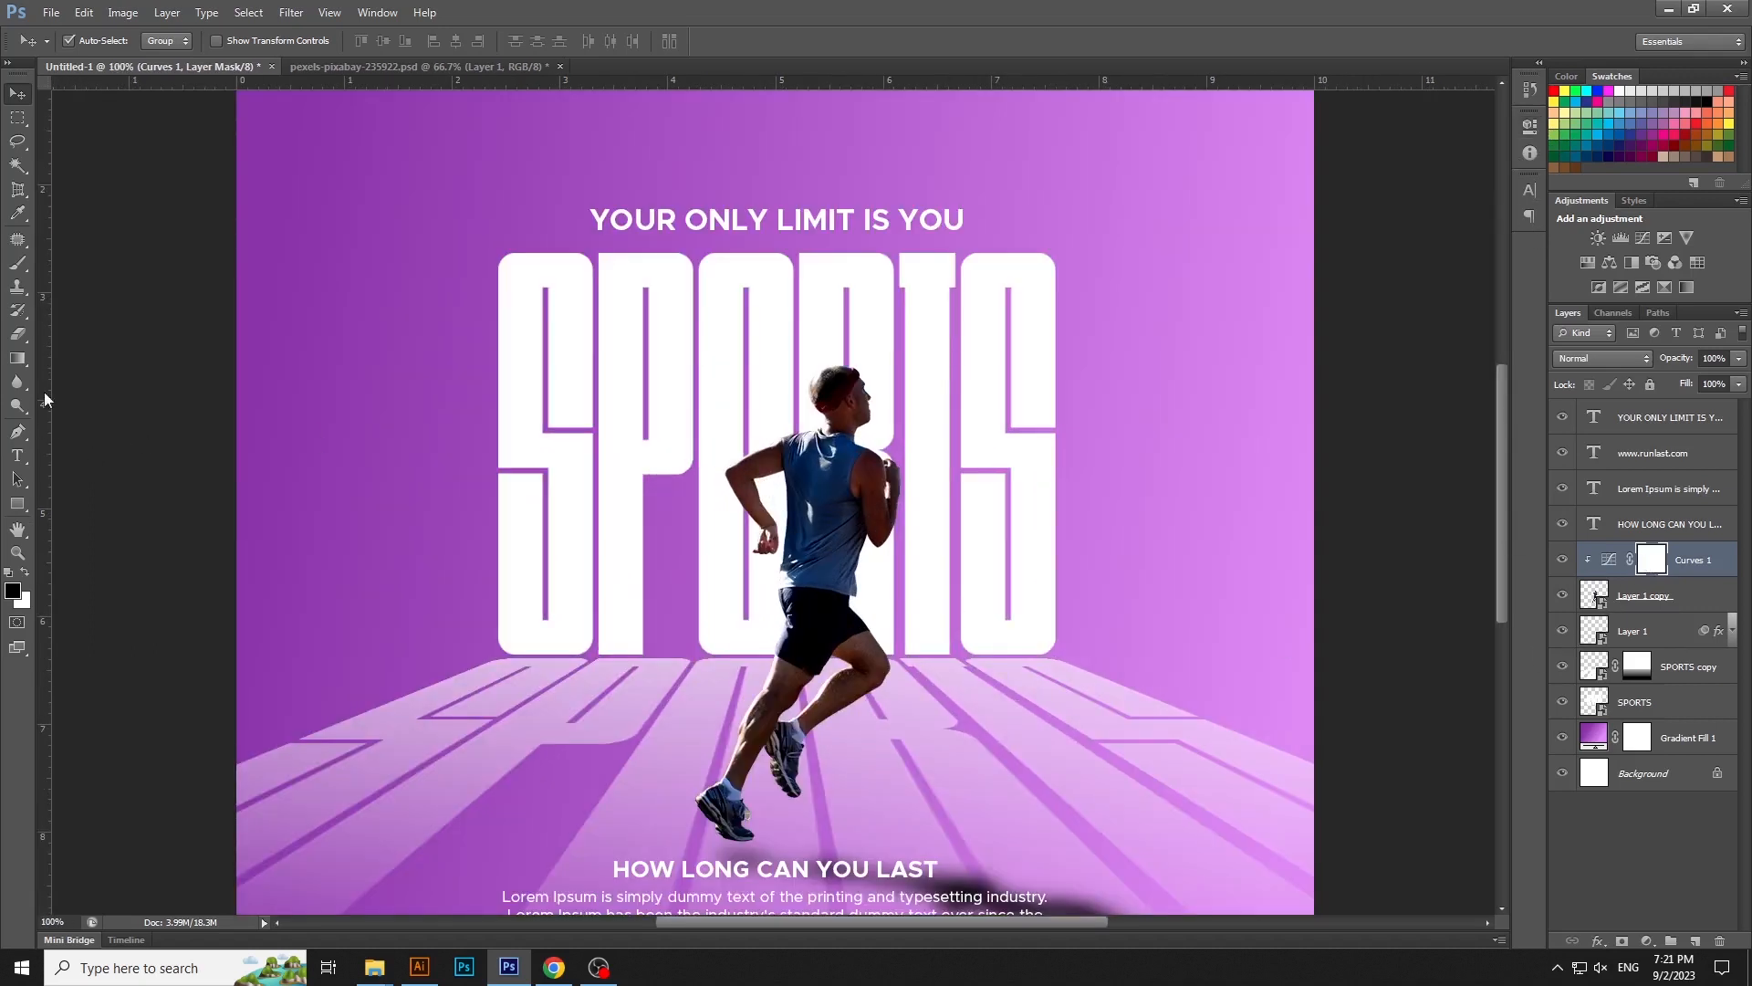
left_click(18, 262)
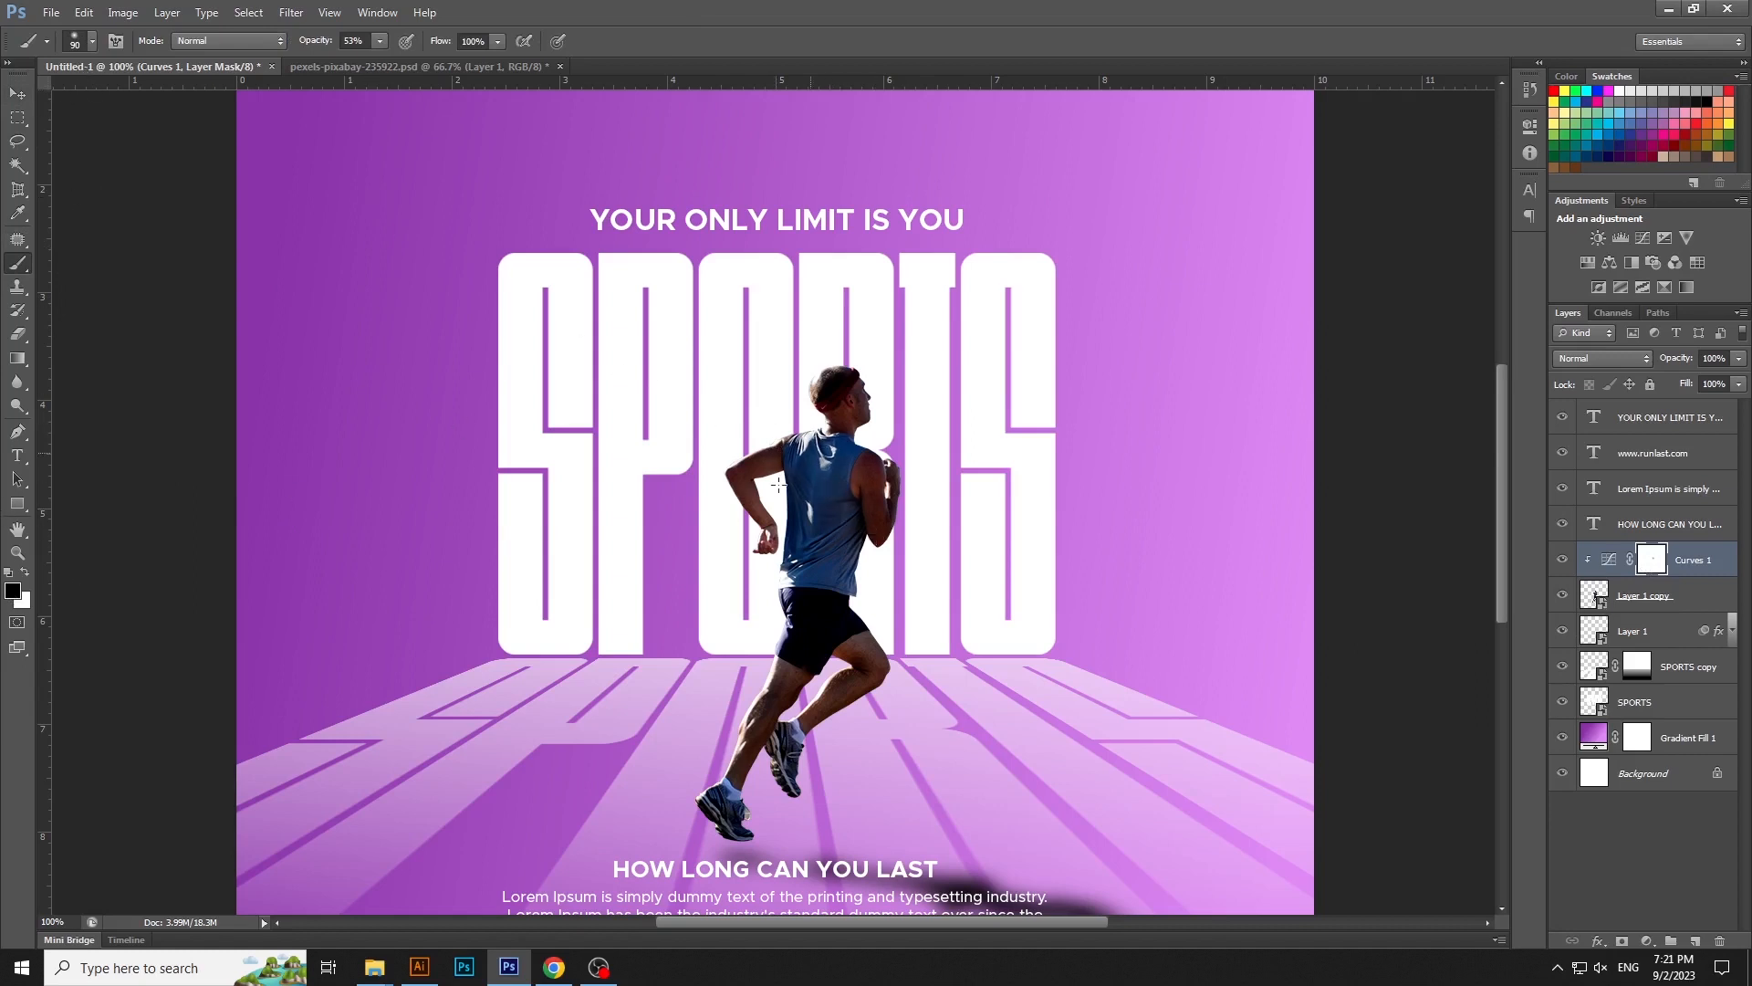
left_click_drag(833, 438, 829, 554)
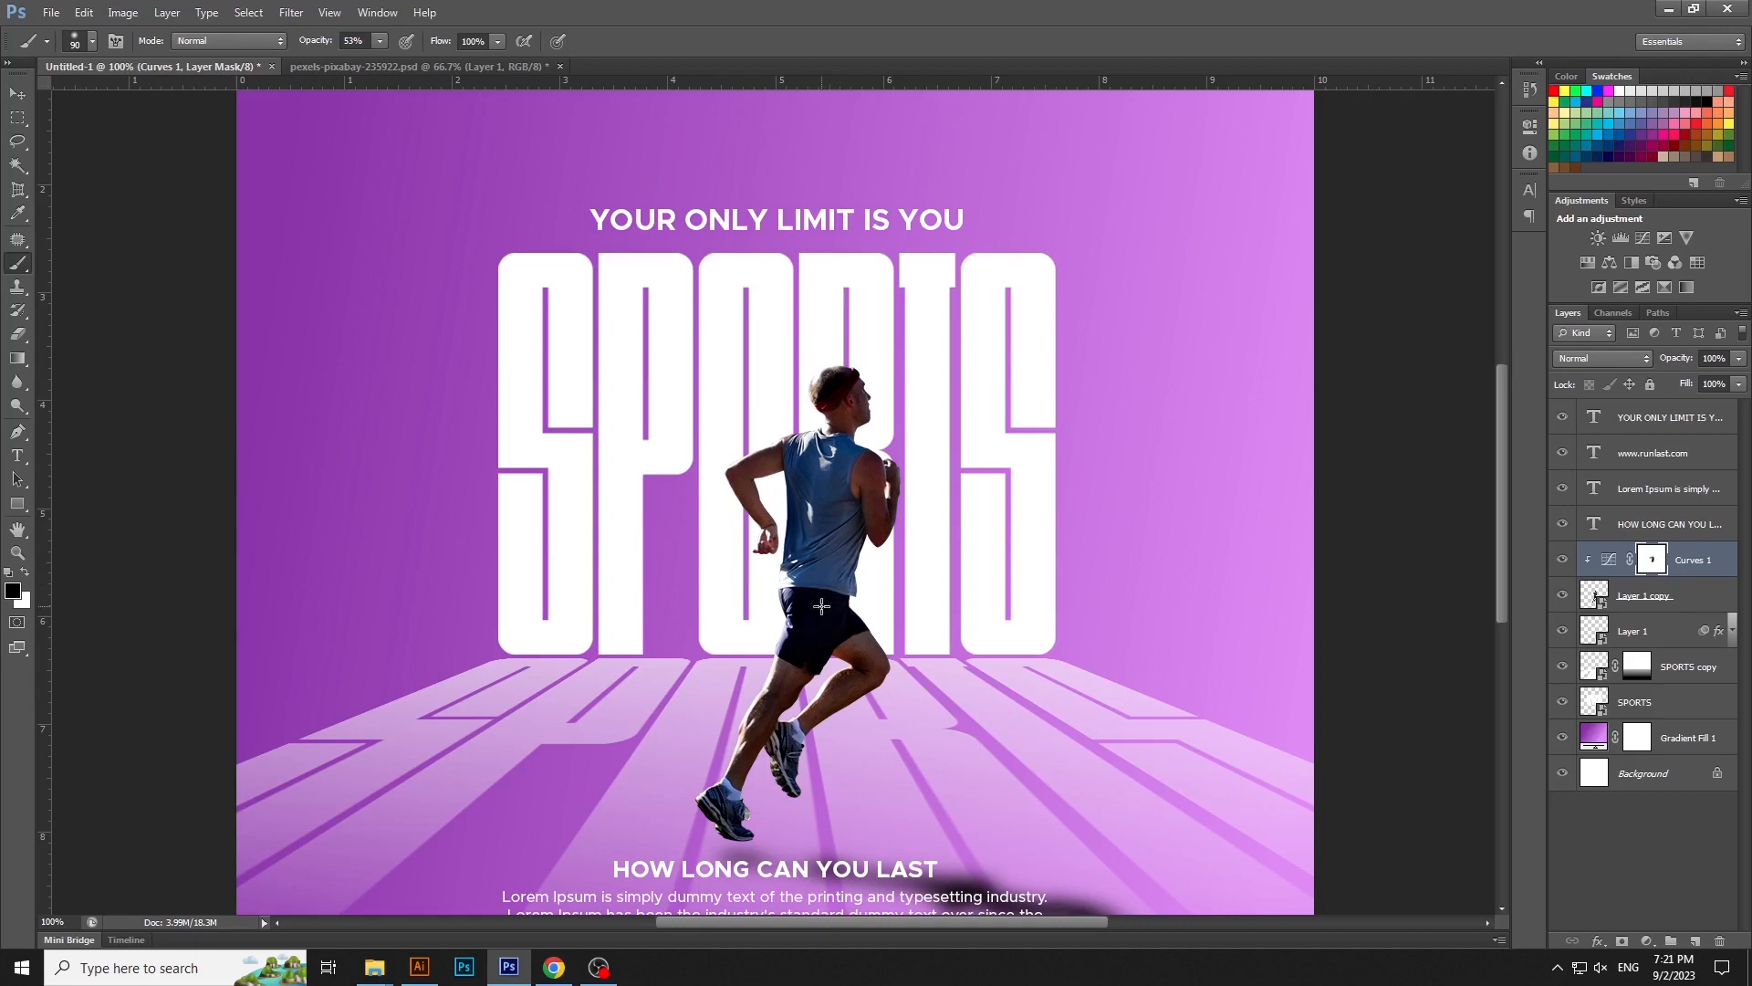
left_click_drag(359, 62, 382, 62)
mouse_move(848, 696)
left_mouse_down()
mouse_move(810, 730)
mouse_move(792, 792)
left_mouse_up()
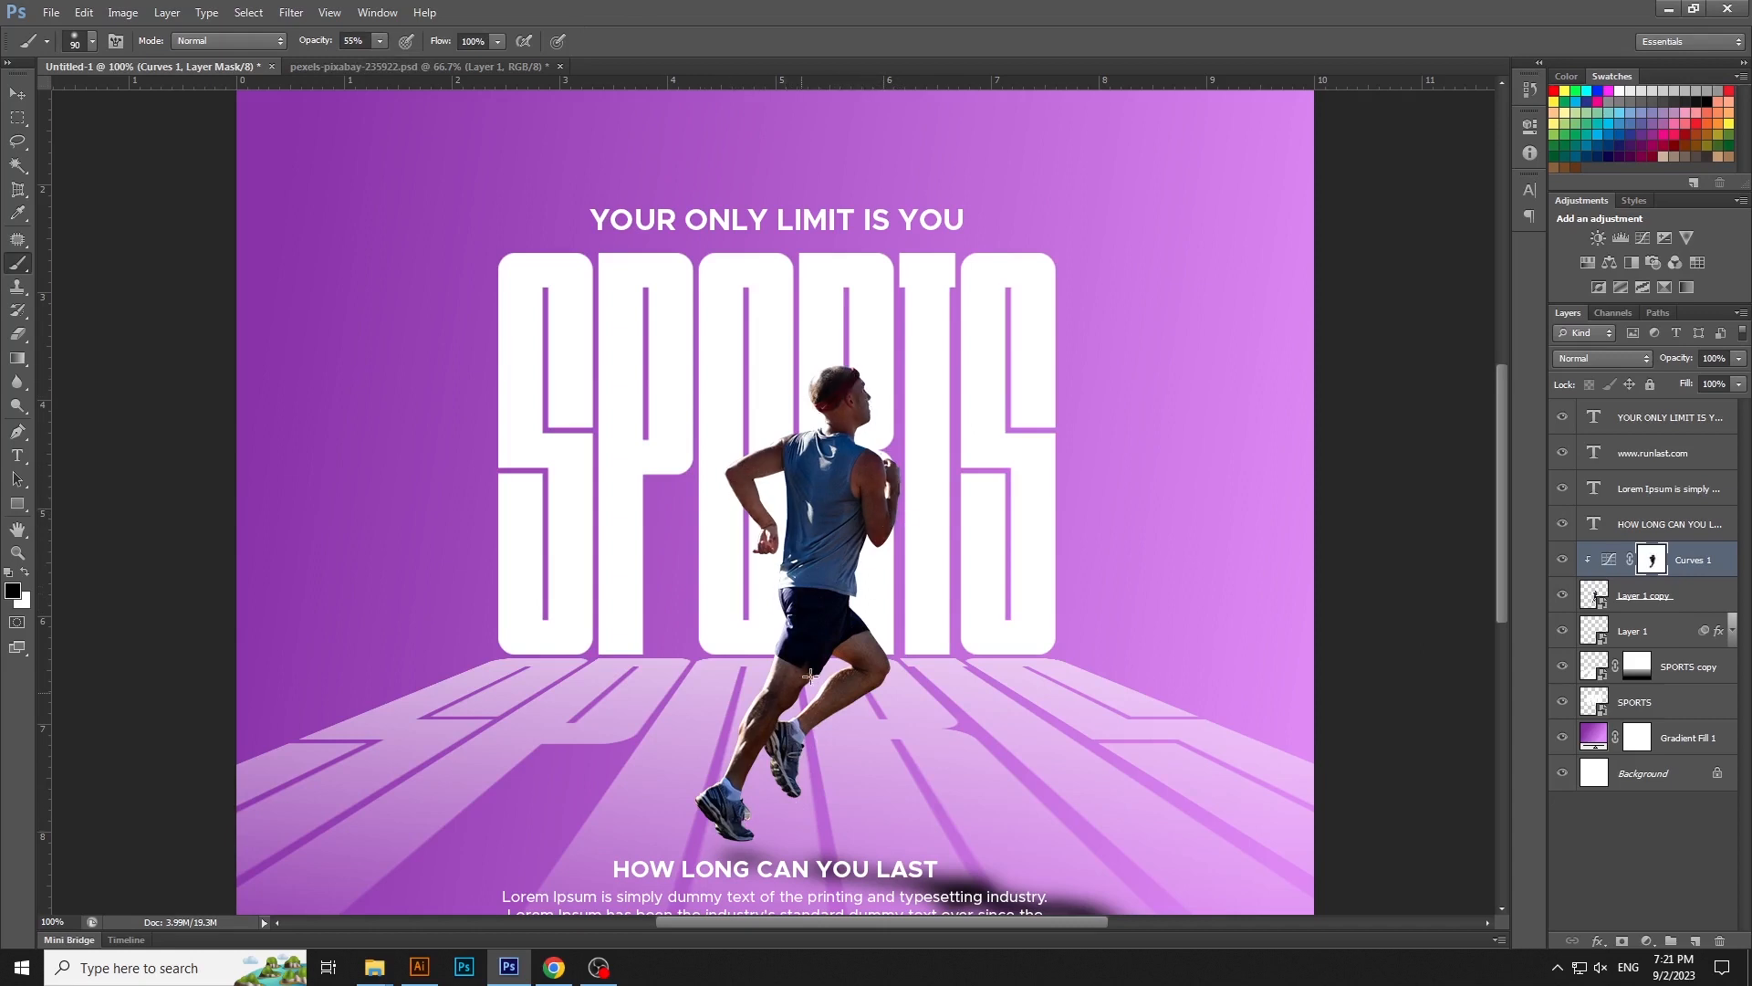
left_click(396, 60)
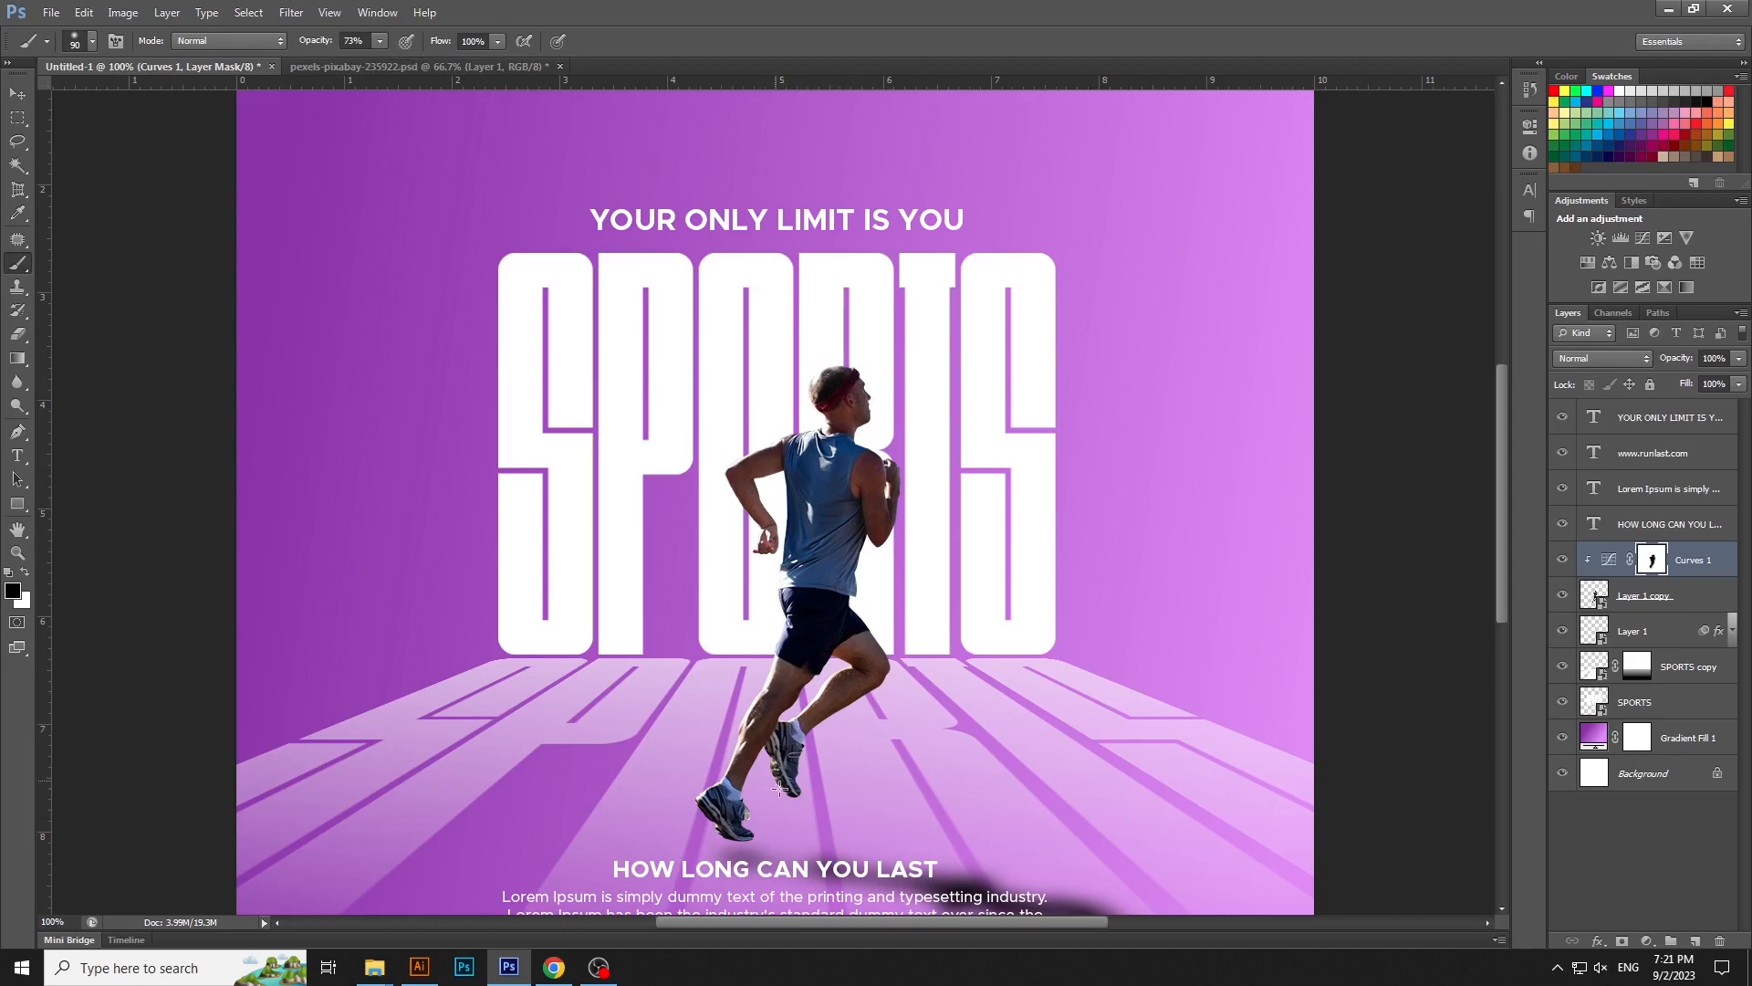
left_click(19, 95)
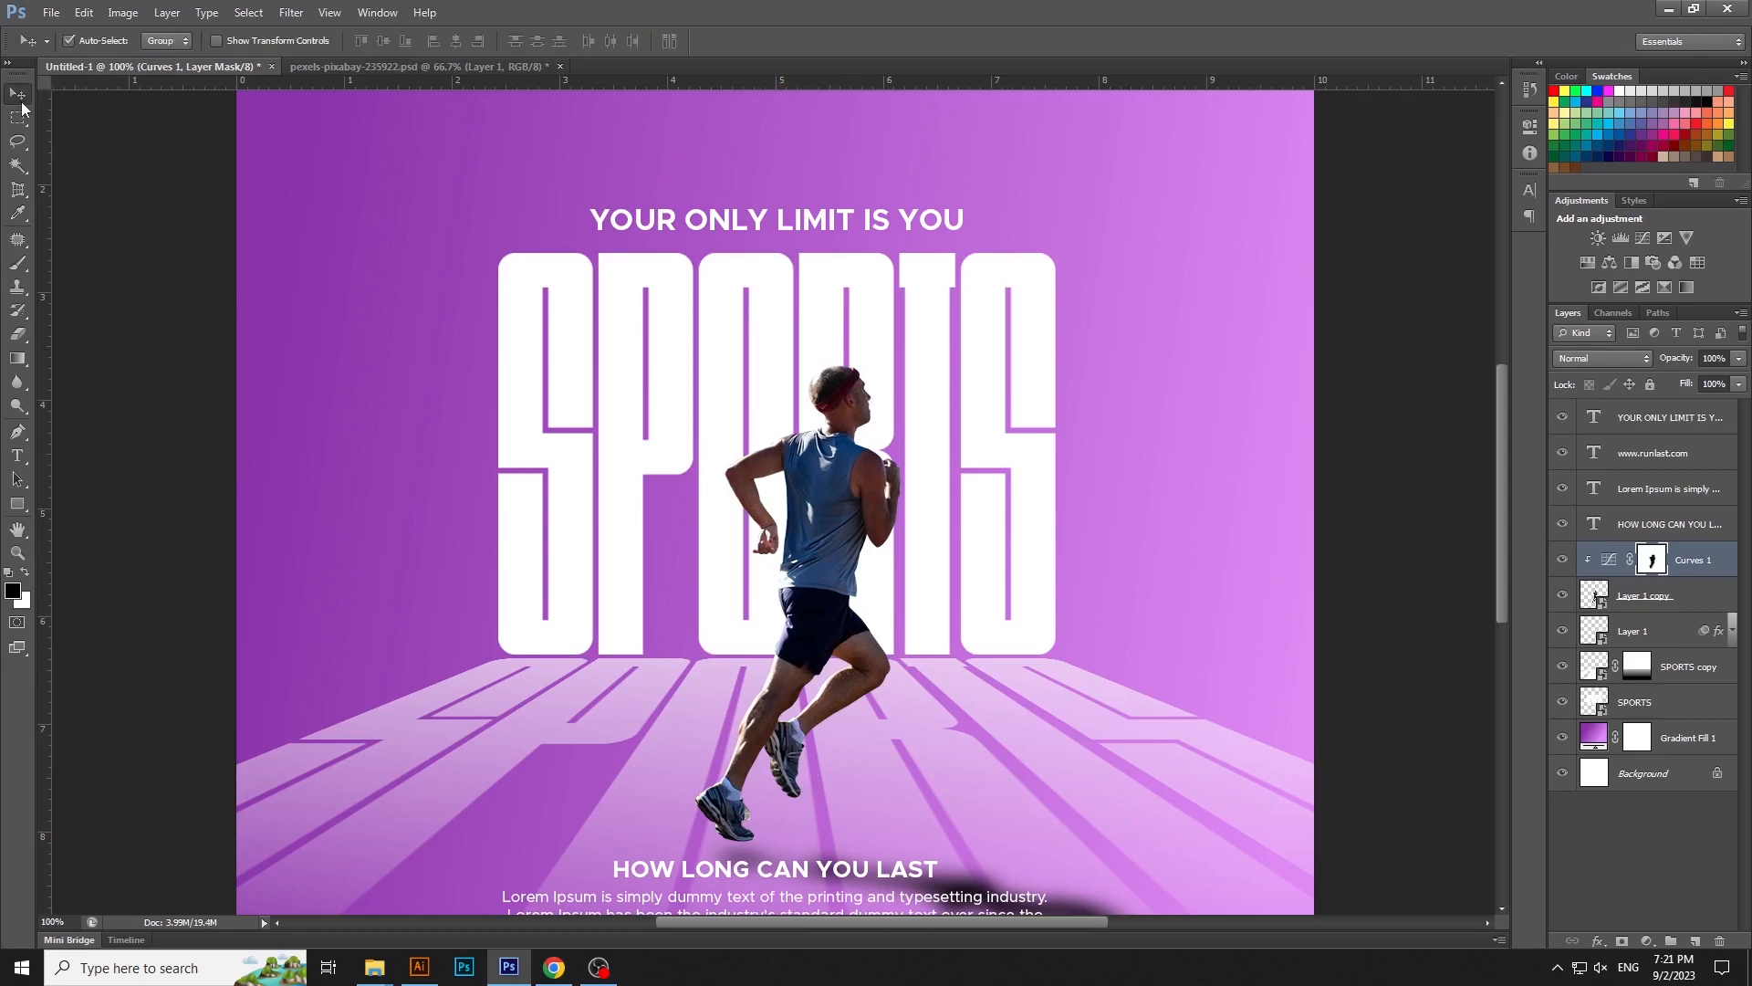
- Select the HOW LONG CAN YOU LAST tagline and the paragraph together and nudge them down three steps
key("ctrl+minus")
left_click(1226, 419)
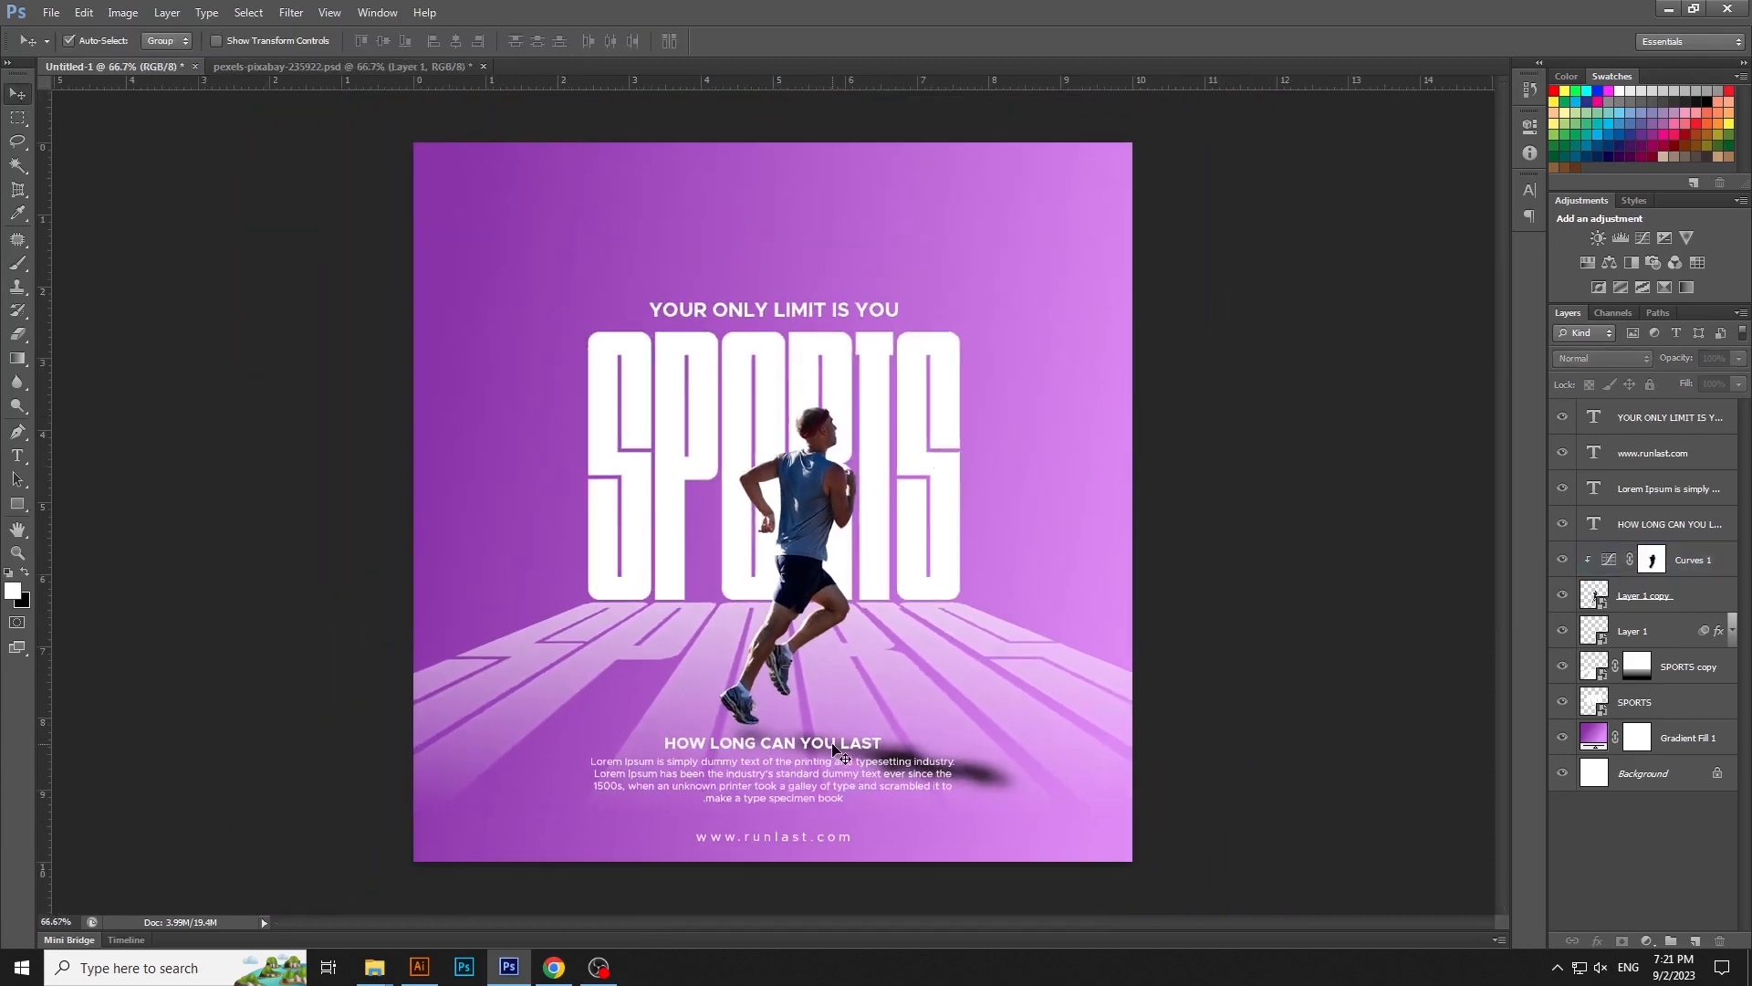
left_click(832, 744)
left_click(810, 800, "shift")
key("Down")
key("Down")
key("Down")
key("Down")
key("Down")
key("Down")
left_click(911, 873)
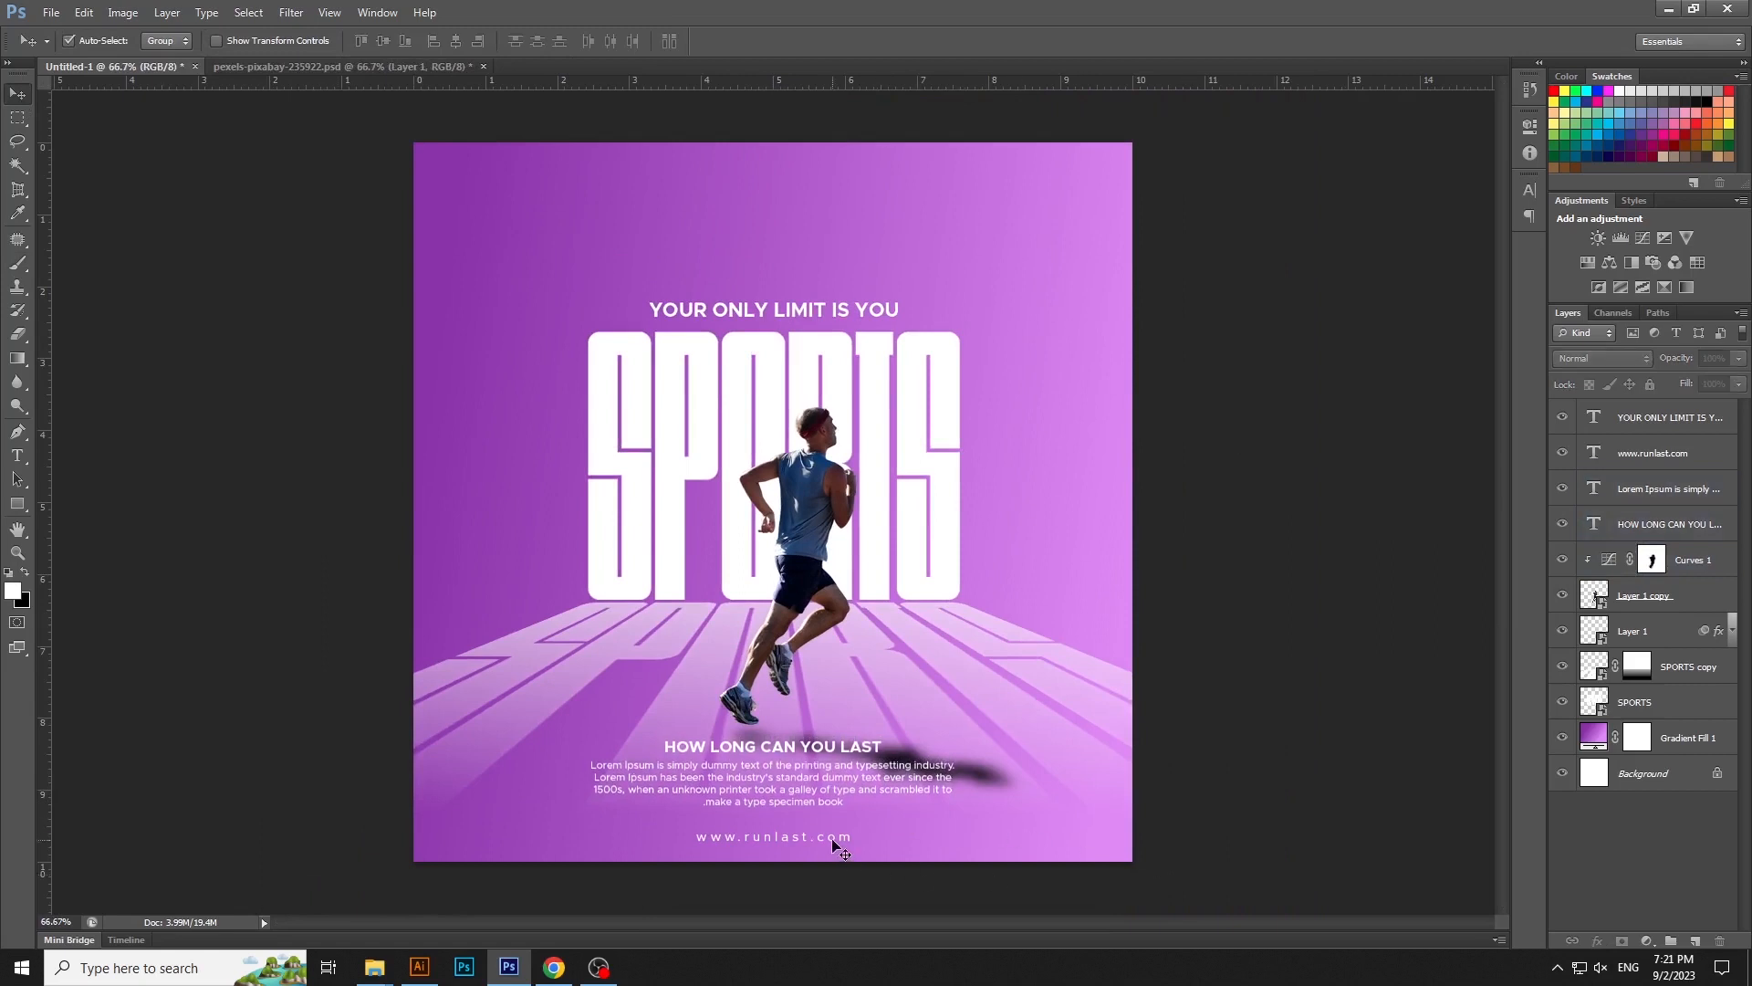
left_click(833, 841)
key("Up")
key("Up")
key("Up")
key("Up")
left_click(1266, 753)
- Duplicate the white SPORTS title as a new independent smart object
left_click(736, 392)
right_click(1670, 701)
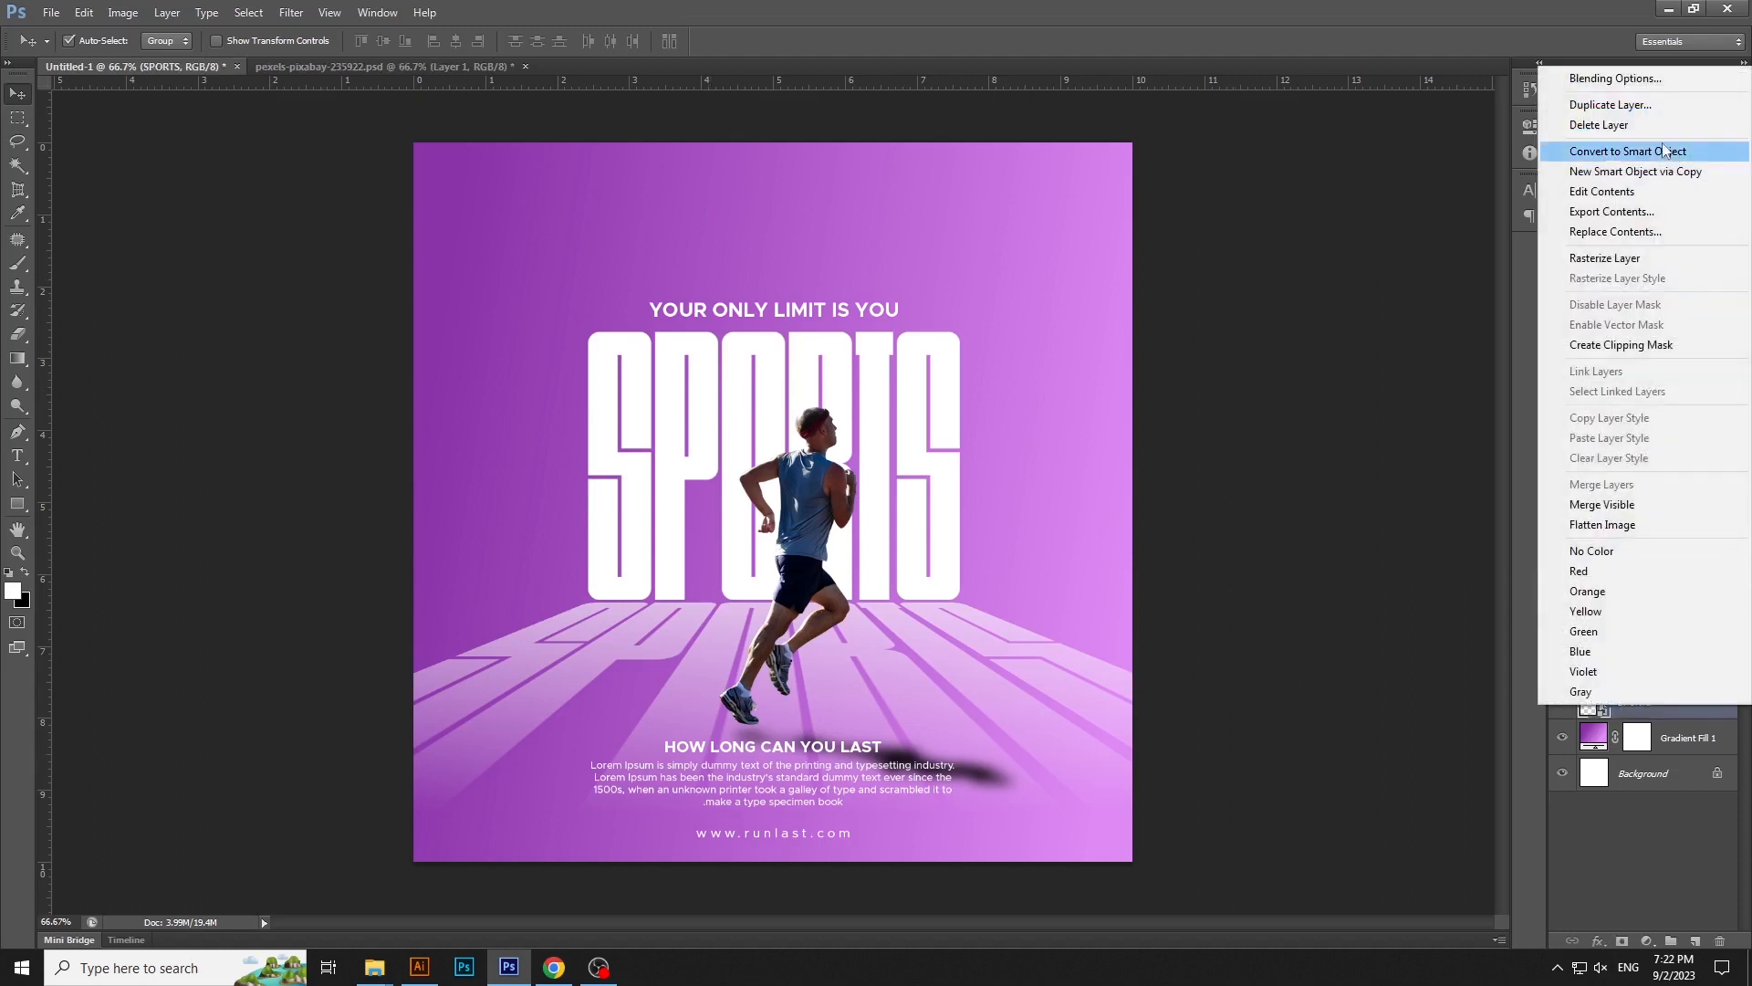
left_click(1634, 171)
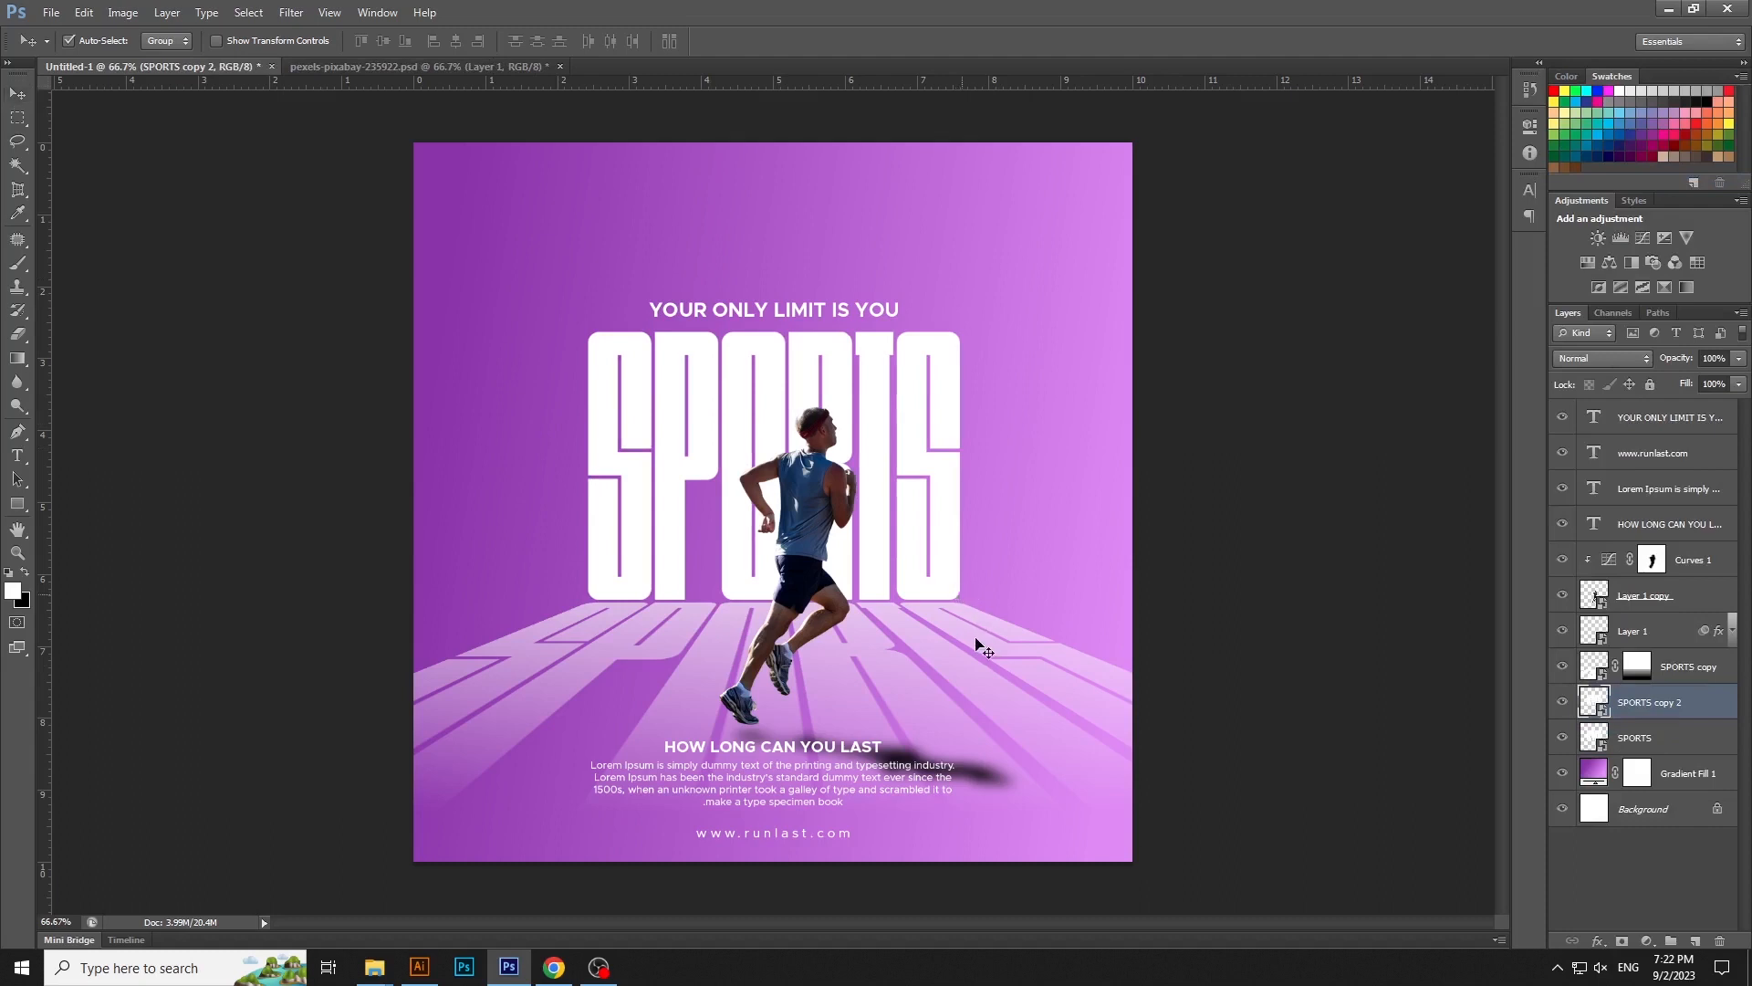
- Scale the SPORTS copy down to logo size and place it in the poster's upper-left corner
key("ctrl+t")
left_click_drag(961, 601, 666, 468)
left_click_drag(644, 376, 497, 210)
left_click_drag(569, 259, 537, 225)
key("Return")
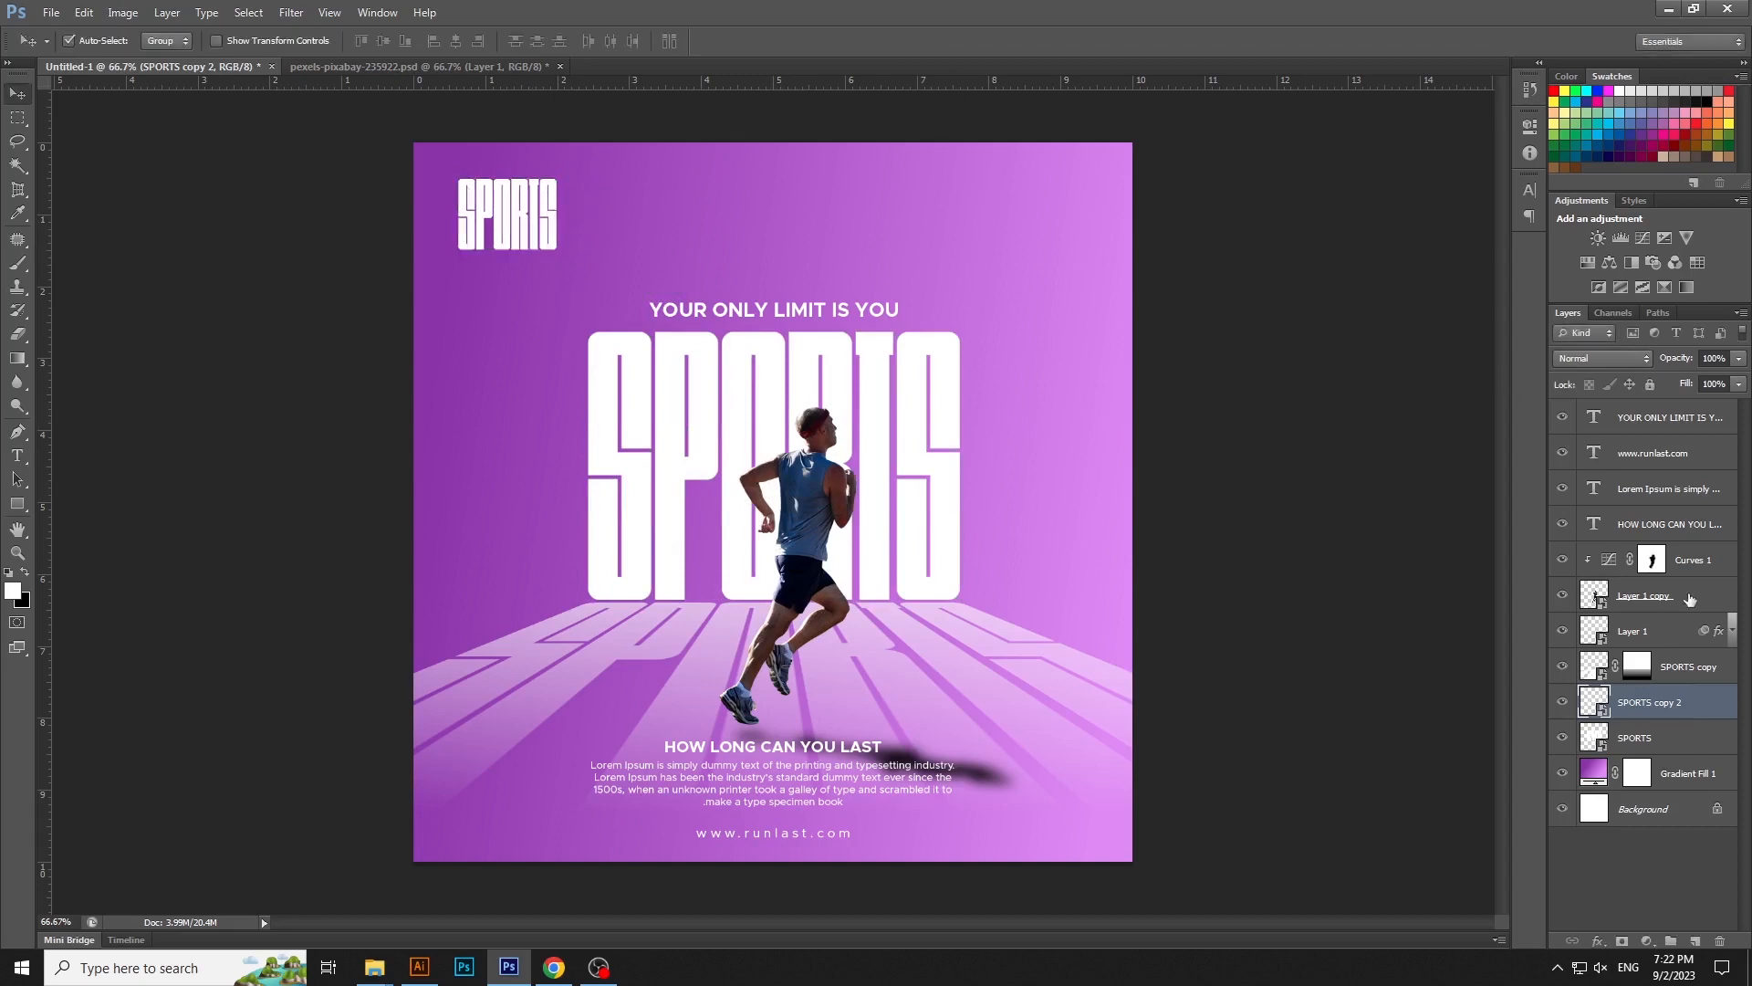
- Add a black Solid Color fill layer above the runner's Curves adjustment
left_click(1721, 568)
left_click(1694, 941)
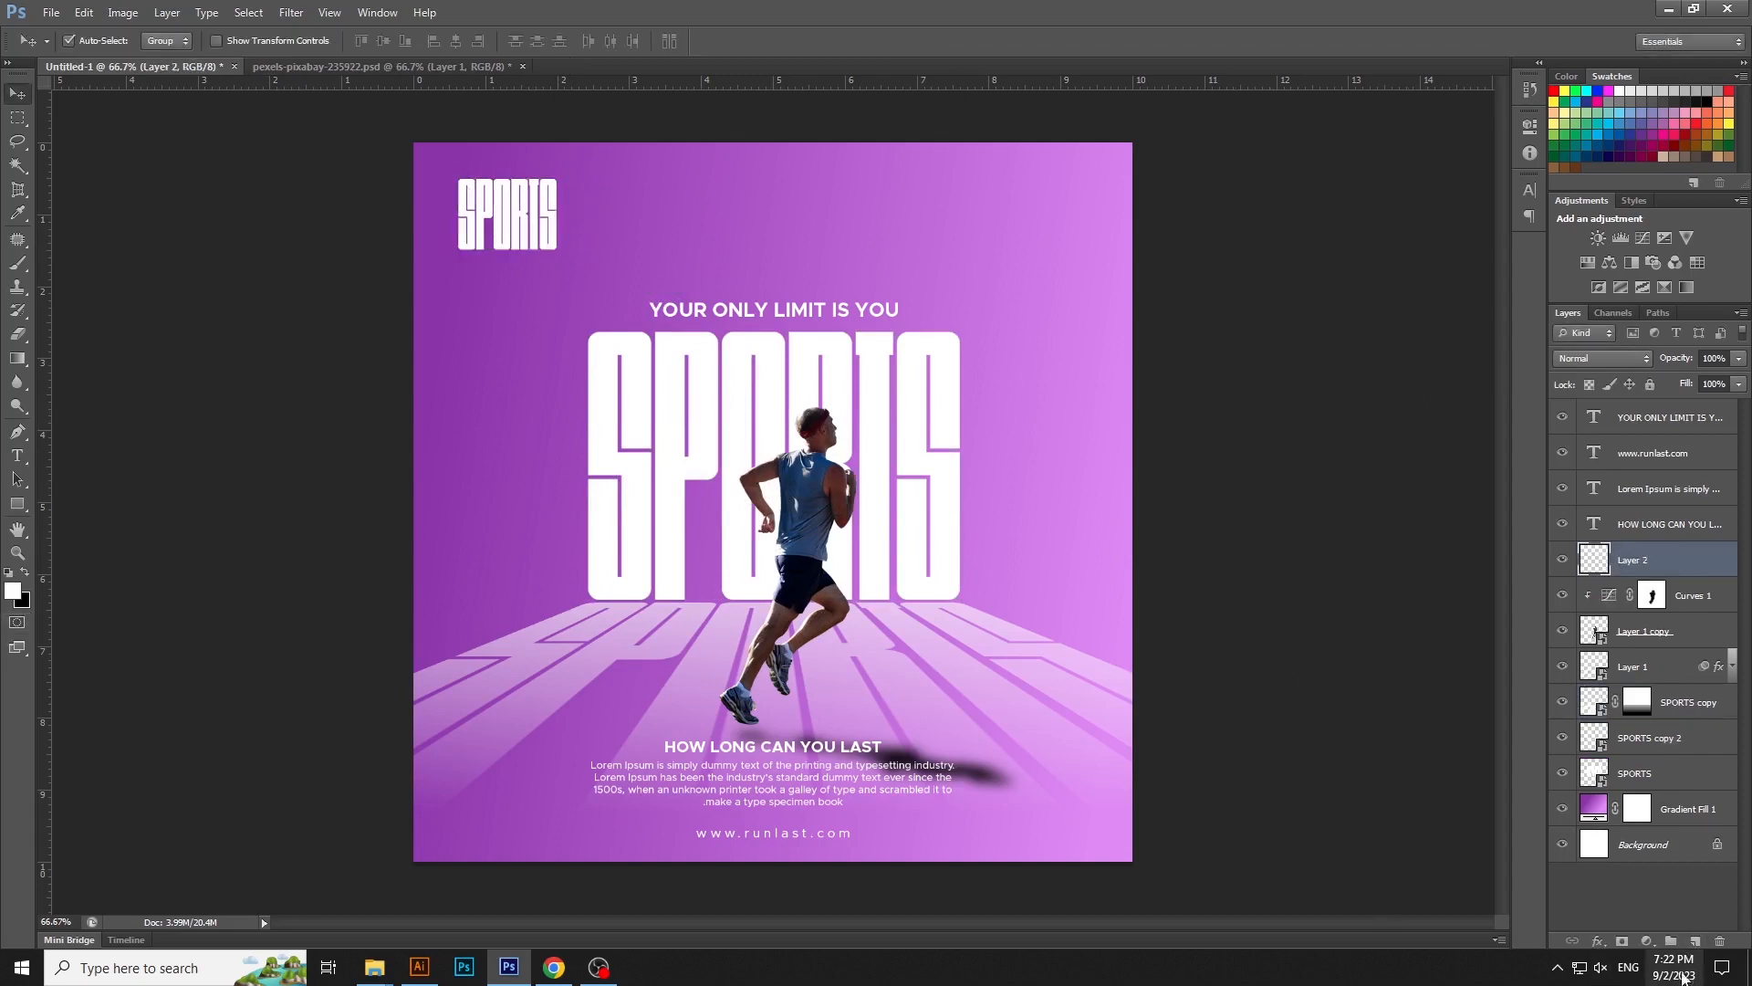
left_click(1648, 942)
left_click(1651, 544)
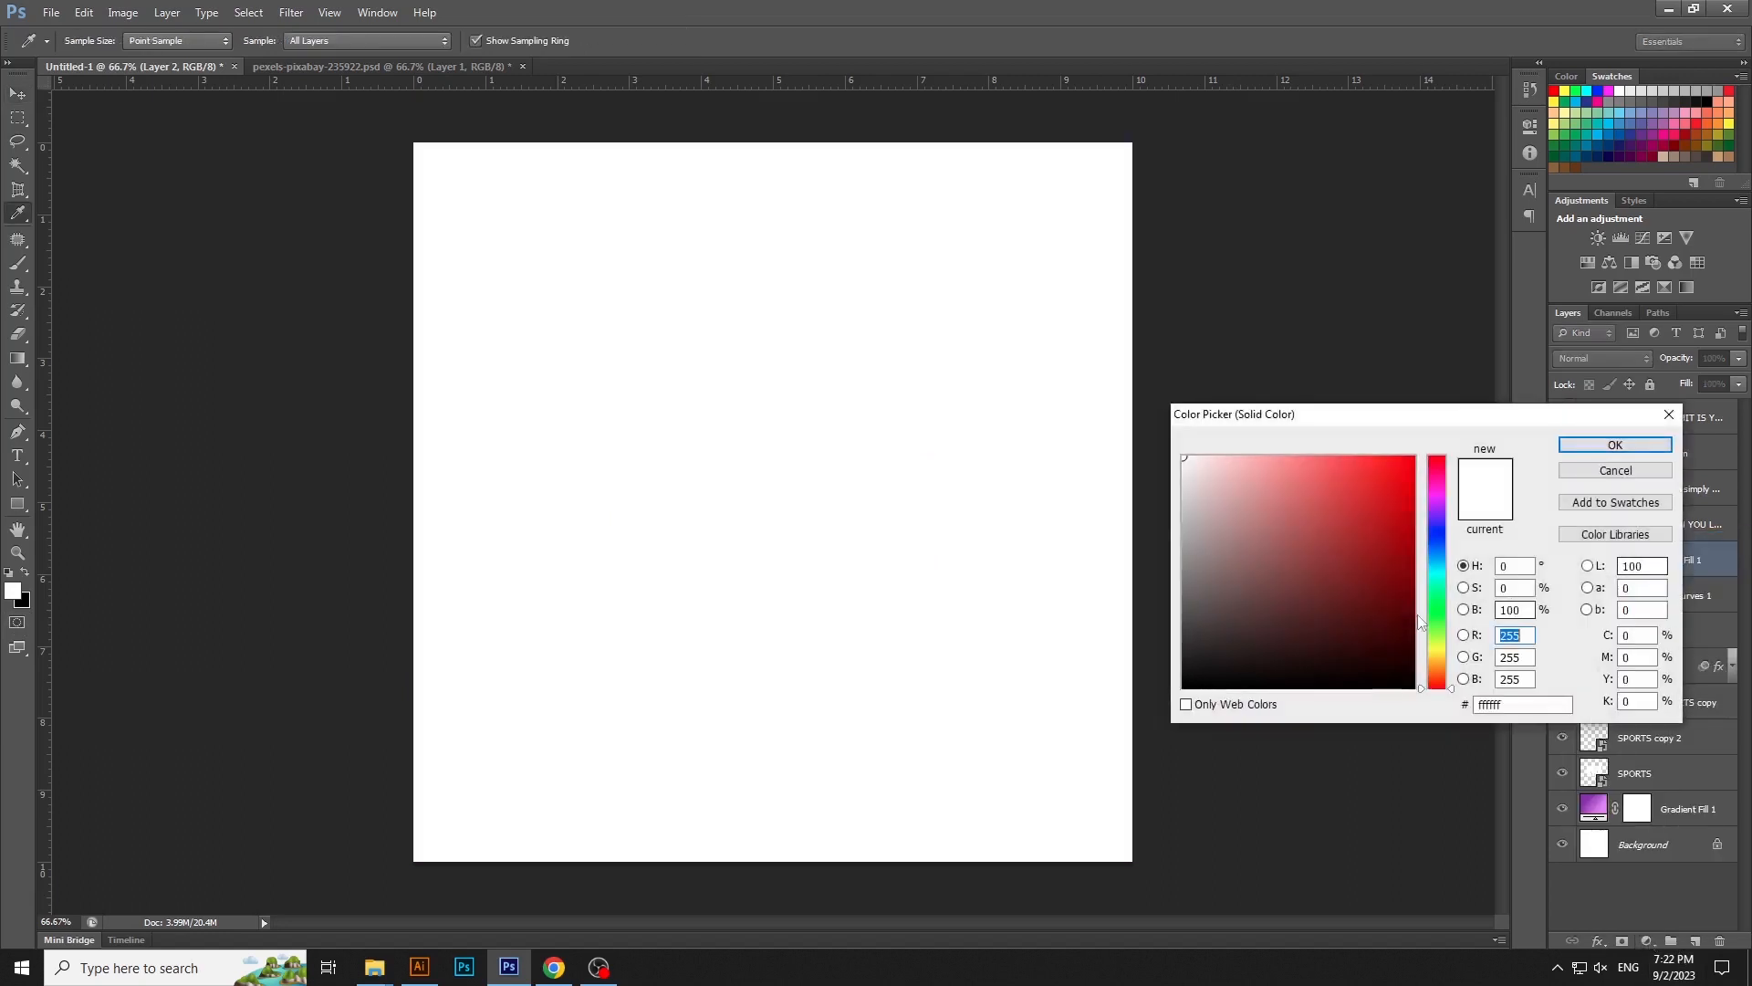
key("Return")
- Rasterize the black fill and apply the Texturizer filter to it from the Filter Gallery
left_click(291, 12)
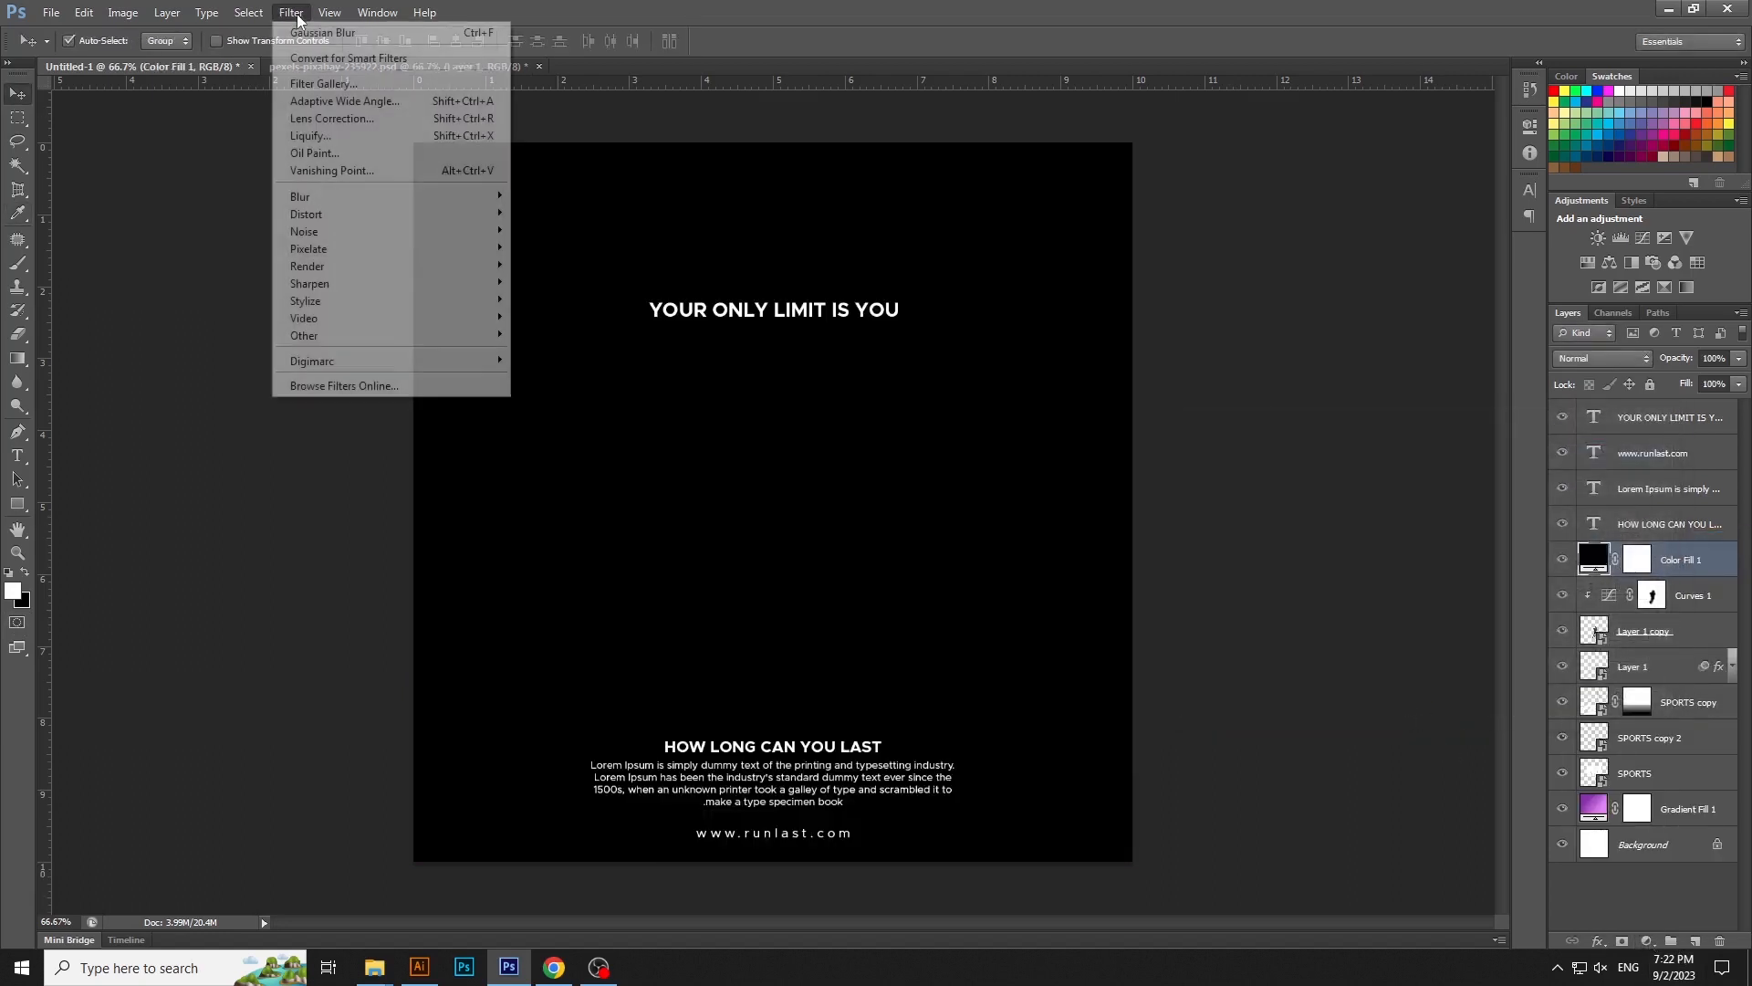
left_click(319, 83)
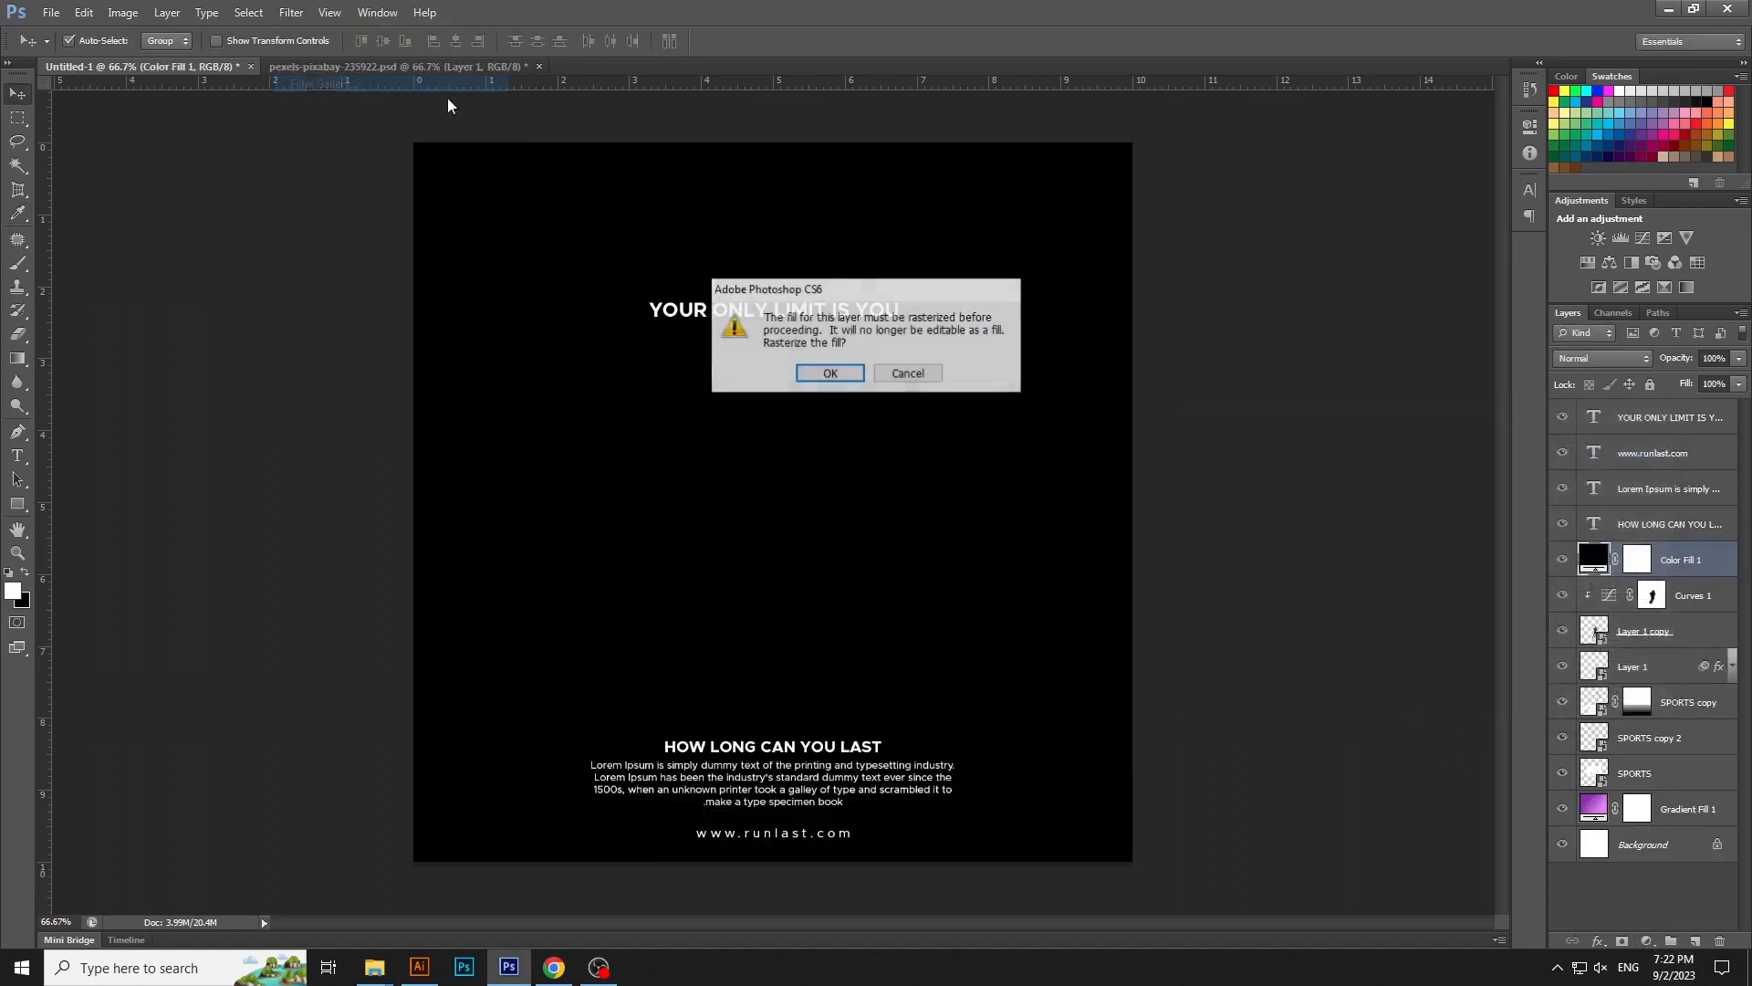
left_click(833, 377)
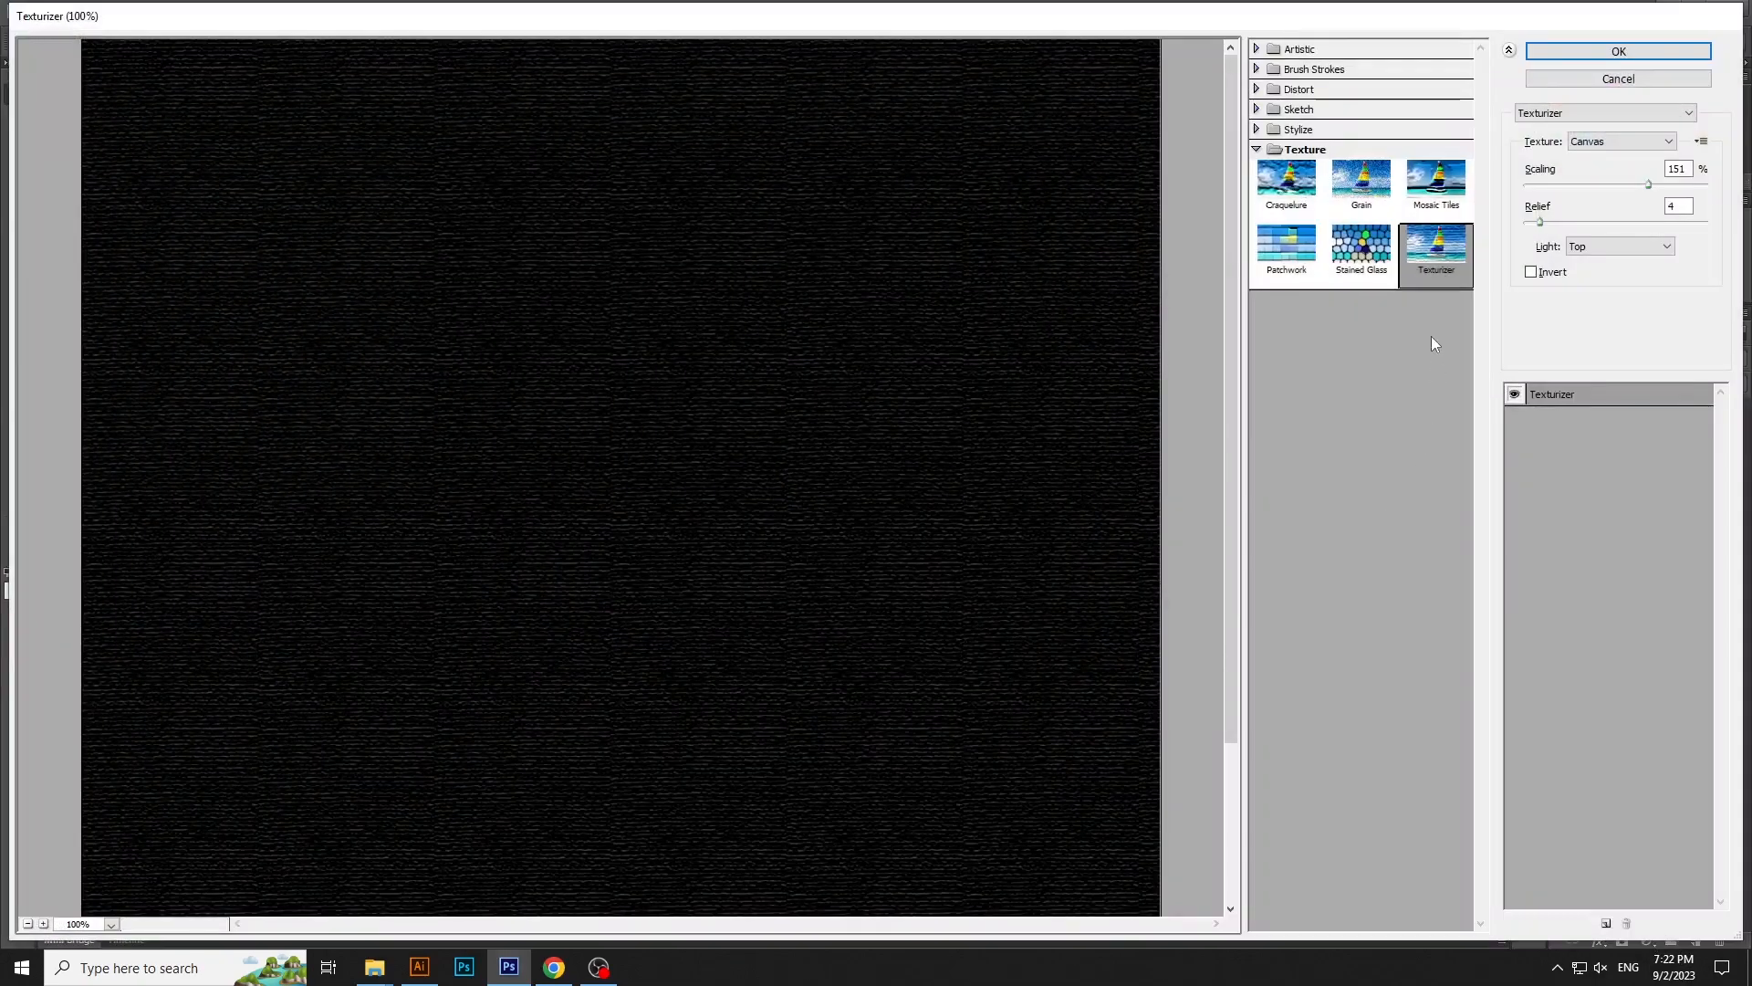
left_click(1362, 244)
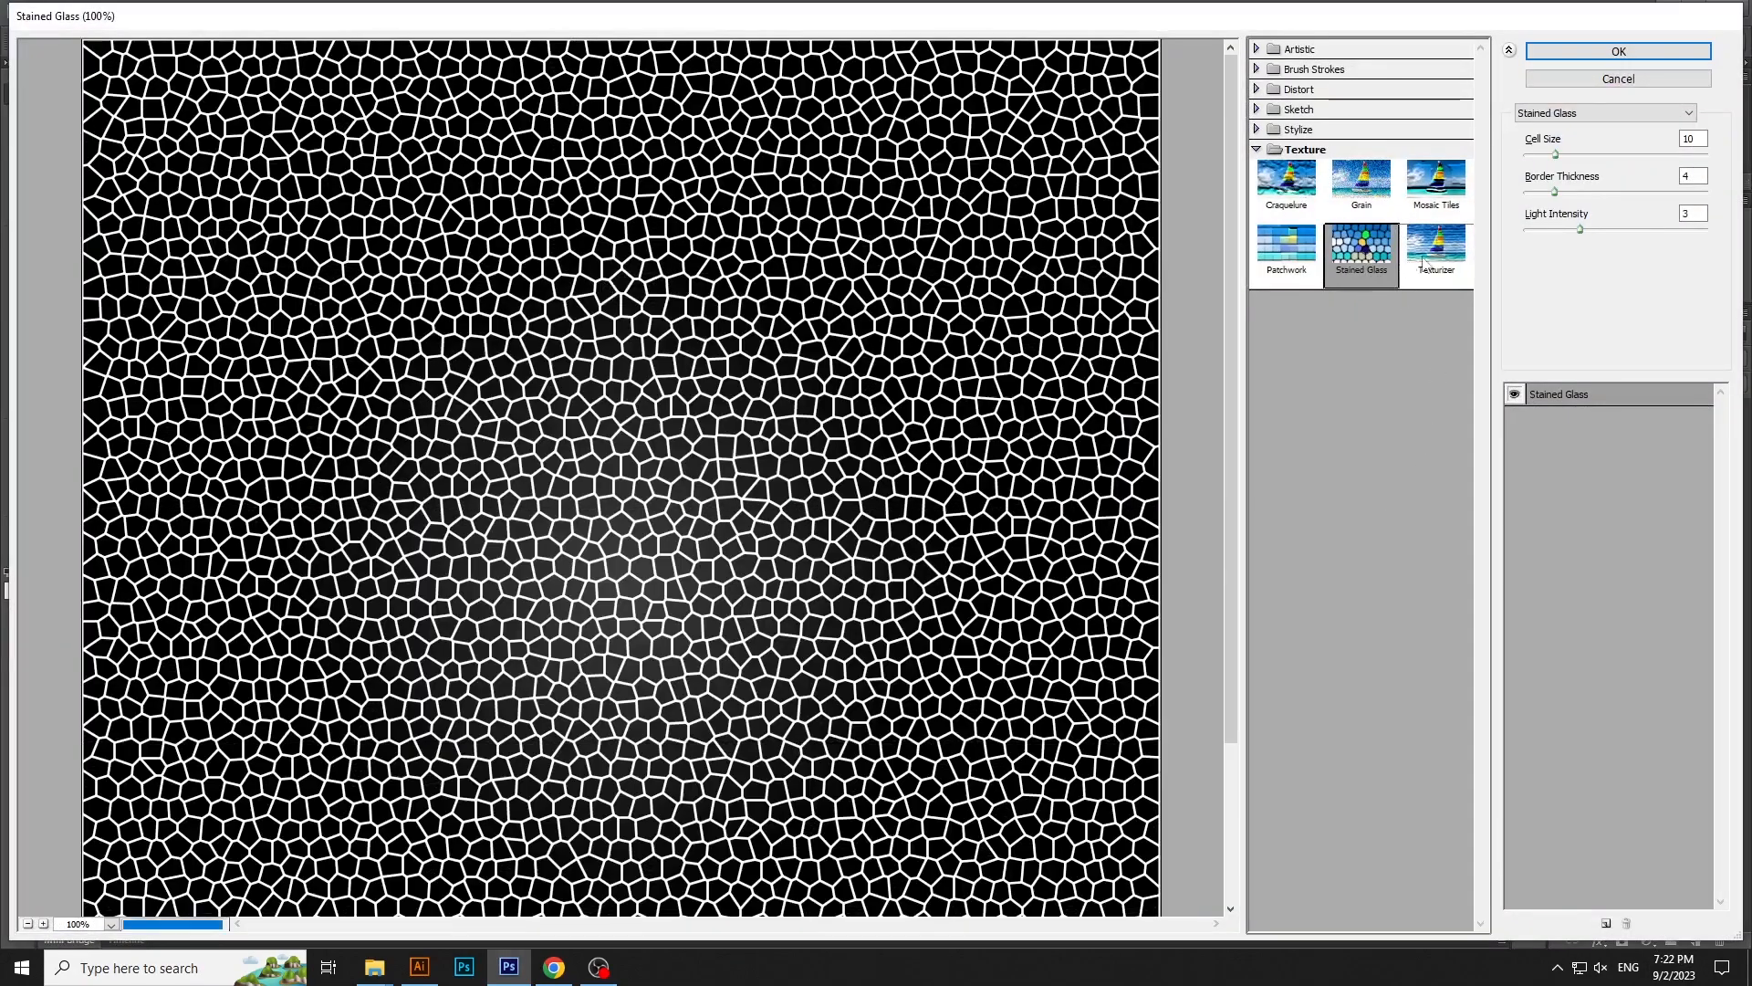
left_click(1437, 247)
left_click(1594, 54)
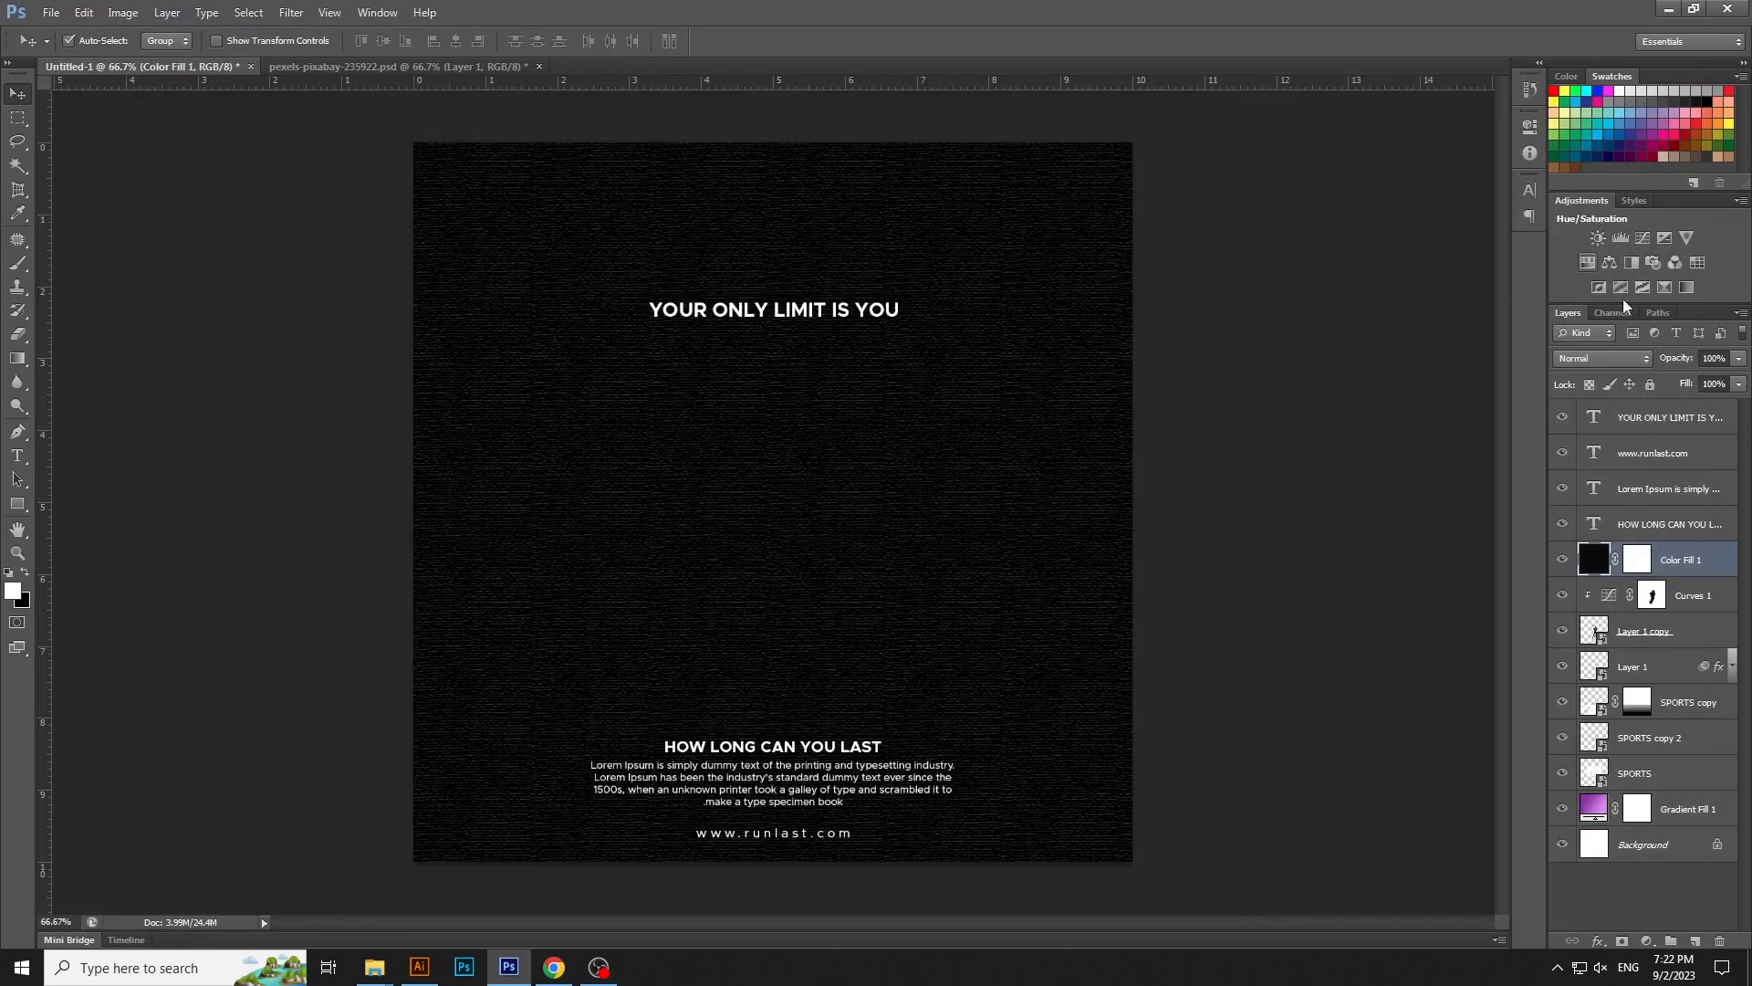
- Set the textured black layer's blend mode to Color Dodge and its opacity to 80%
left_click(1616, 358)
left_click(1579, 538)
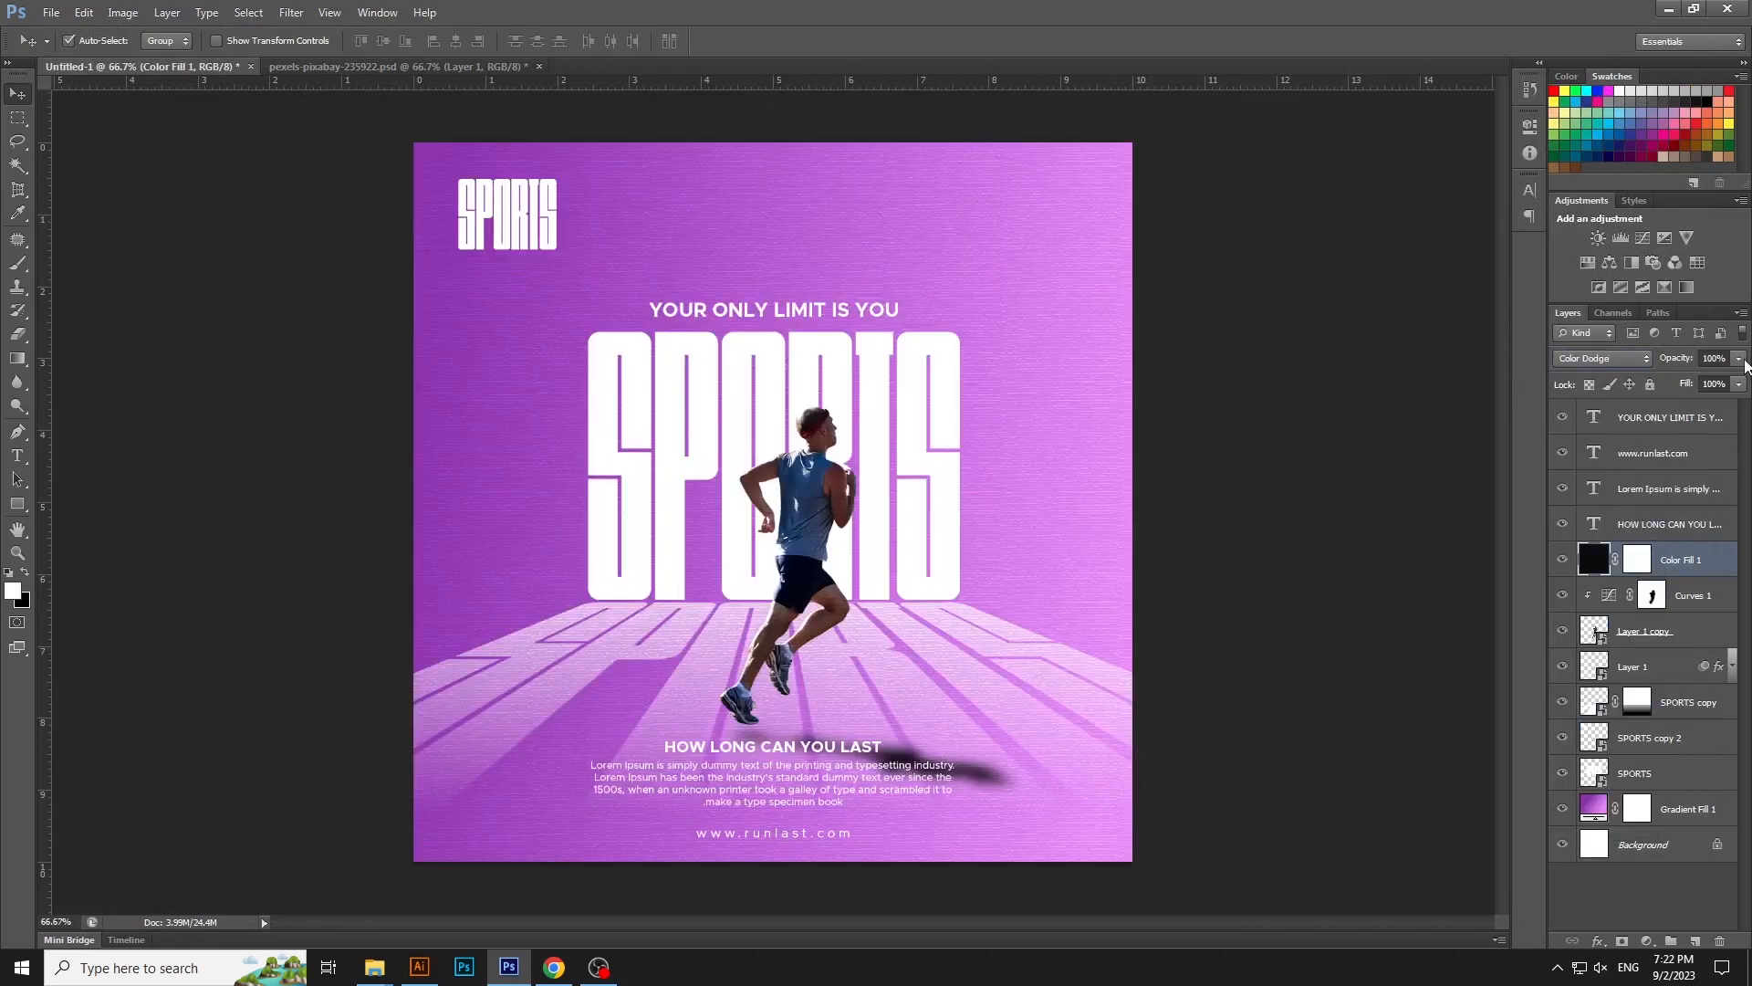
key("8")
left_click(1356, 450)
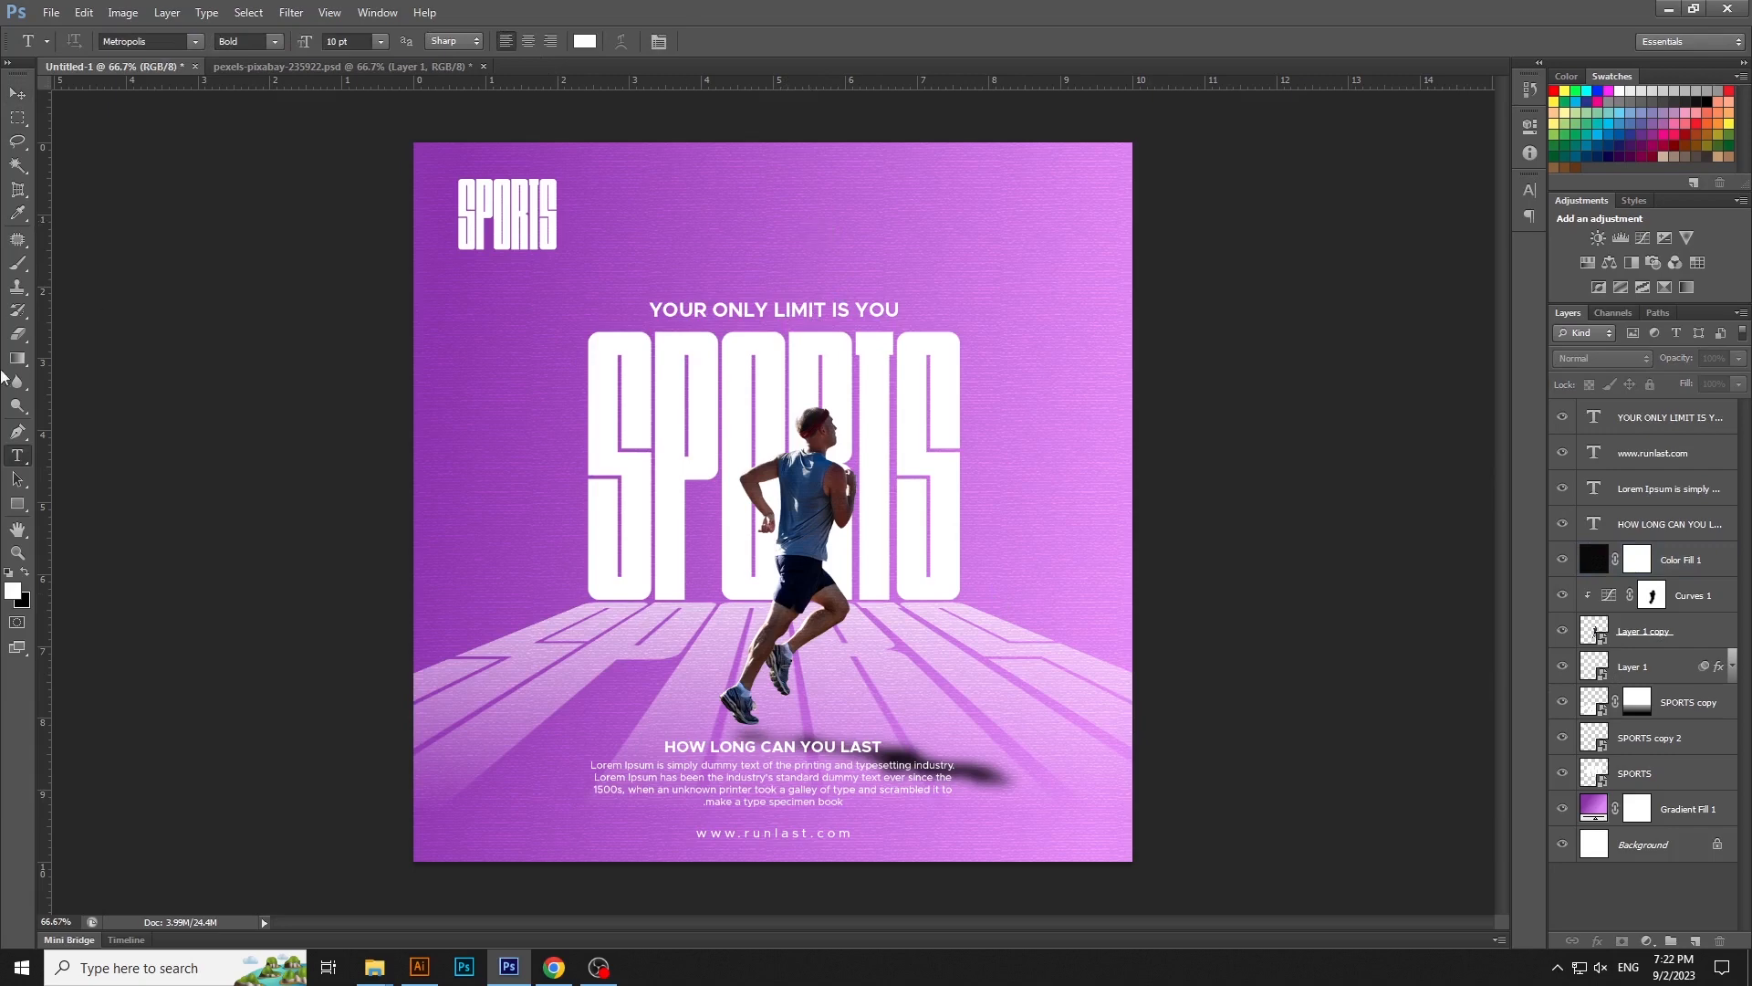
- Add white two-line text above the headline, with "DEDI" on the first line and "CATION" on the second
left_click(789, 227)
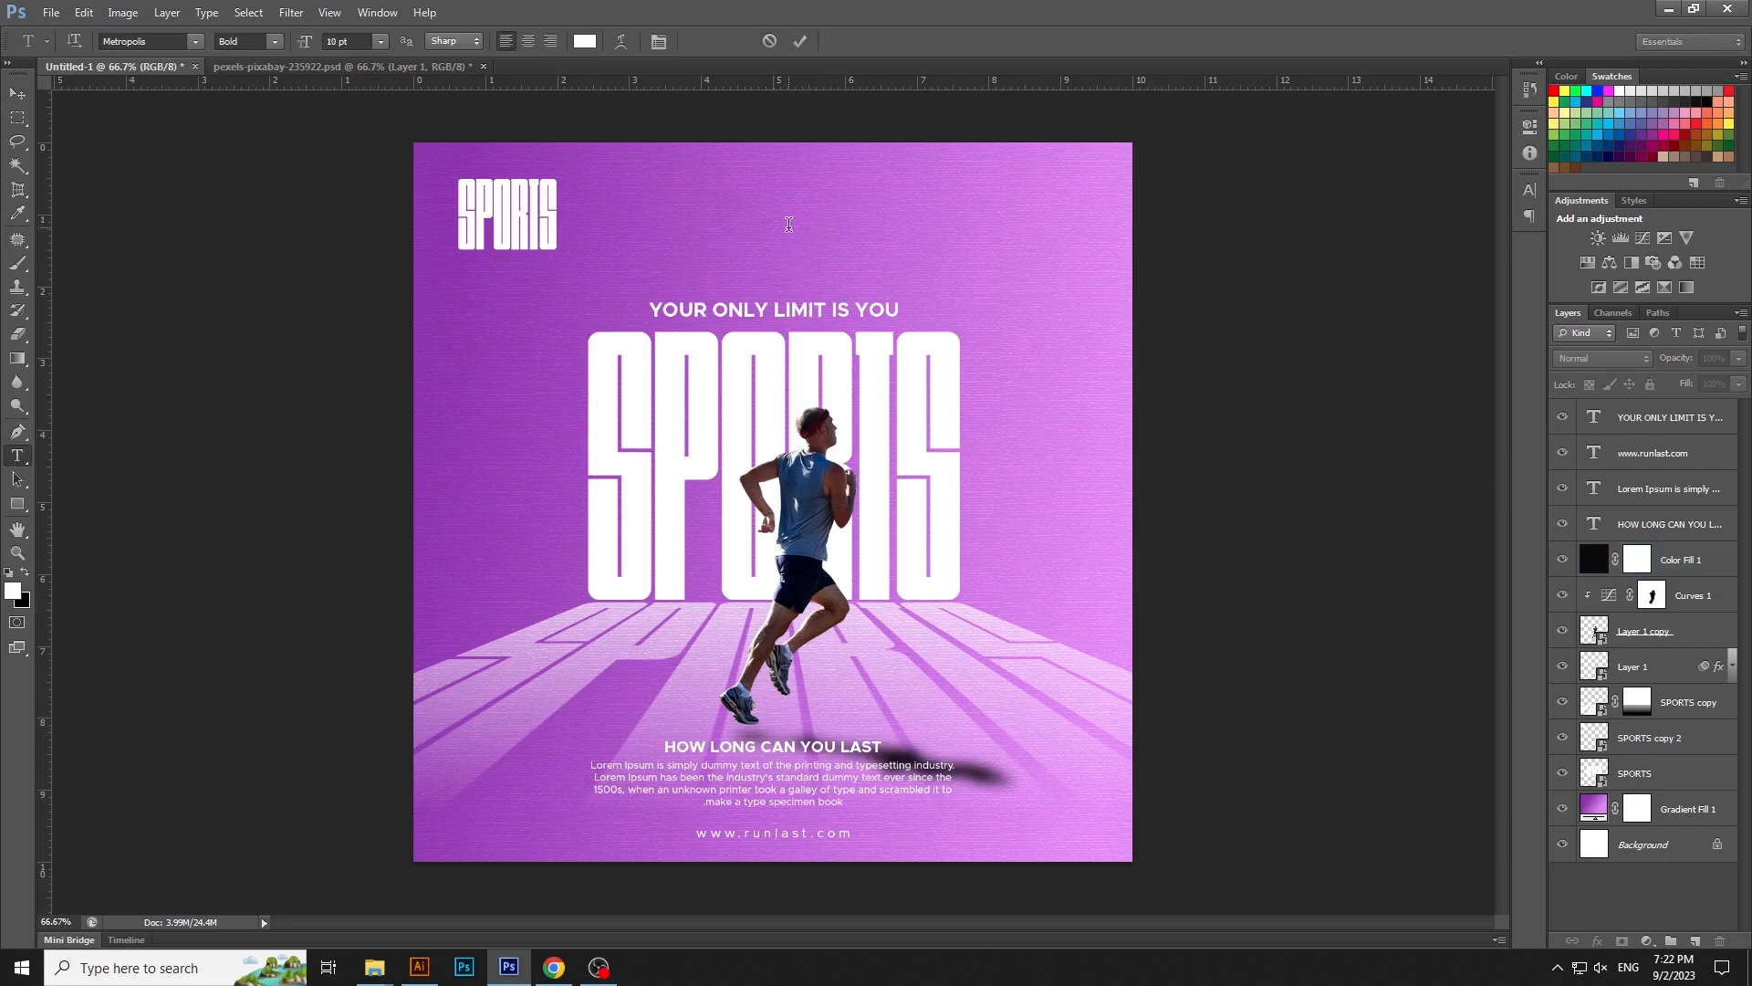
type("D")
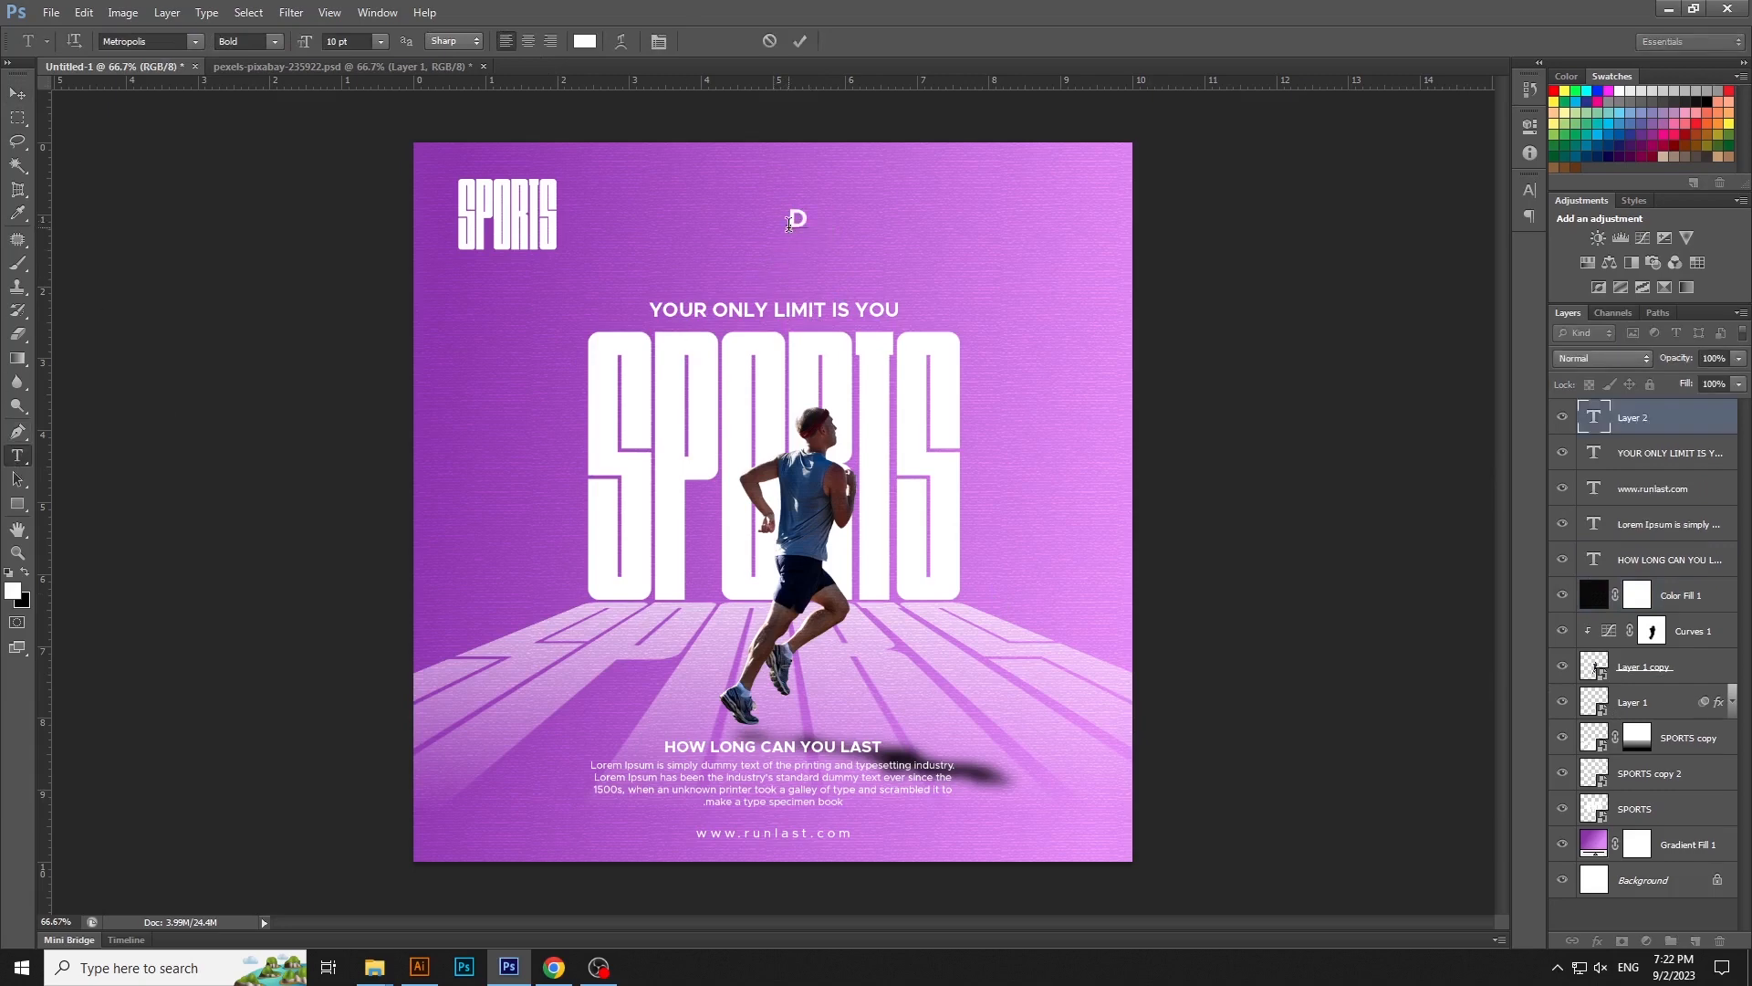
key("BackSpace")
type("dE")
key("BackSpace")
key("BackSpace")
type("DEDI")
key("Return")
type("CATION")
- Set the DEDI CATION text's leading to Auto and place the text in the poster's upper-right corner
key("ctrl+a")
left_click(1530, 190)
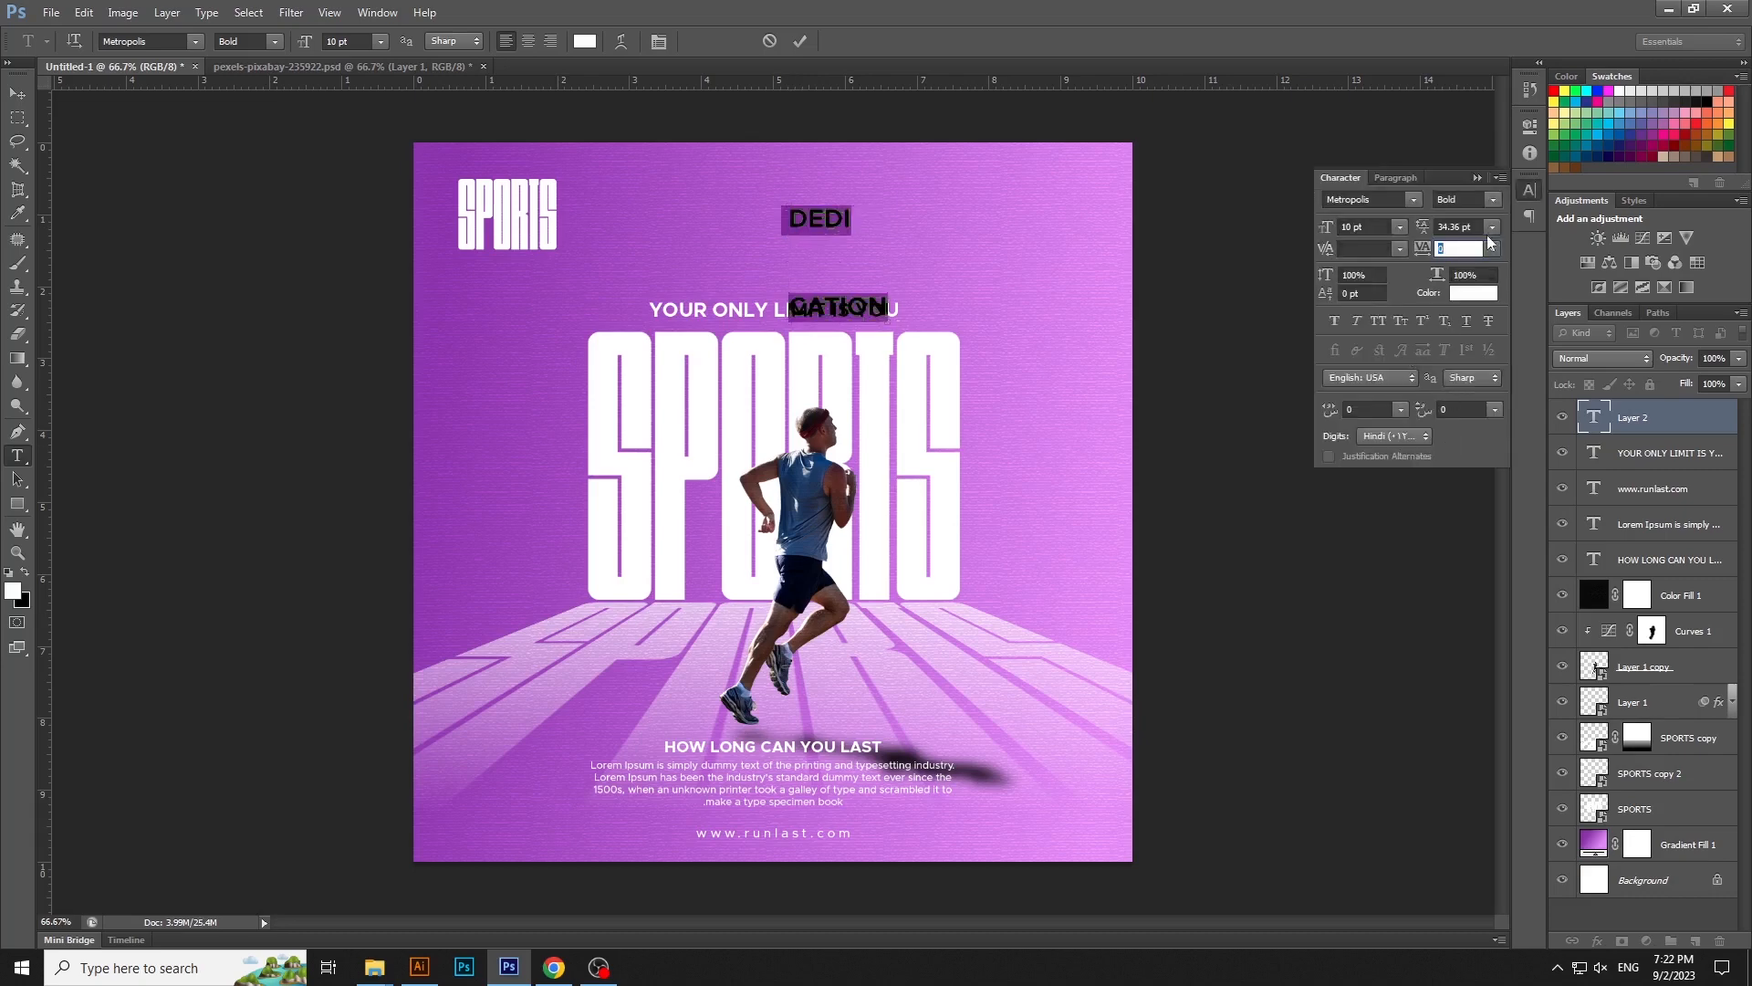
left_click(1492, 226)
left_click(1489, 251)
left_click(17, 93)
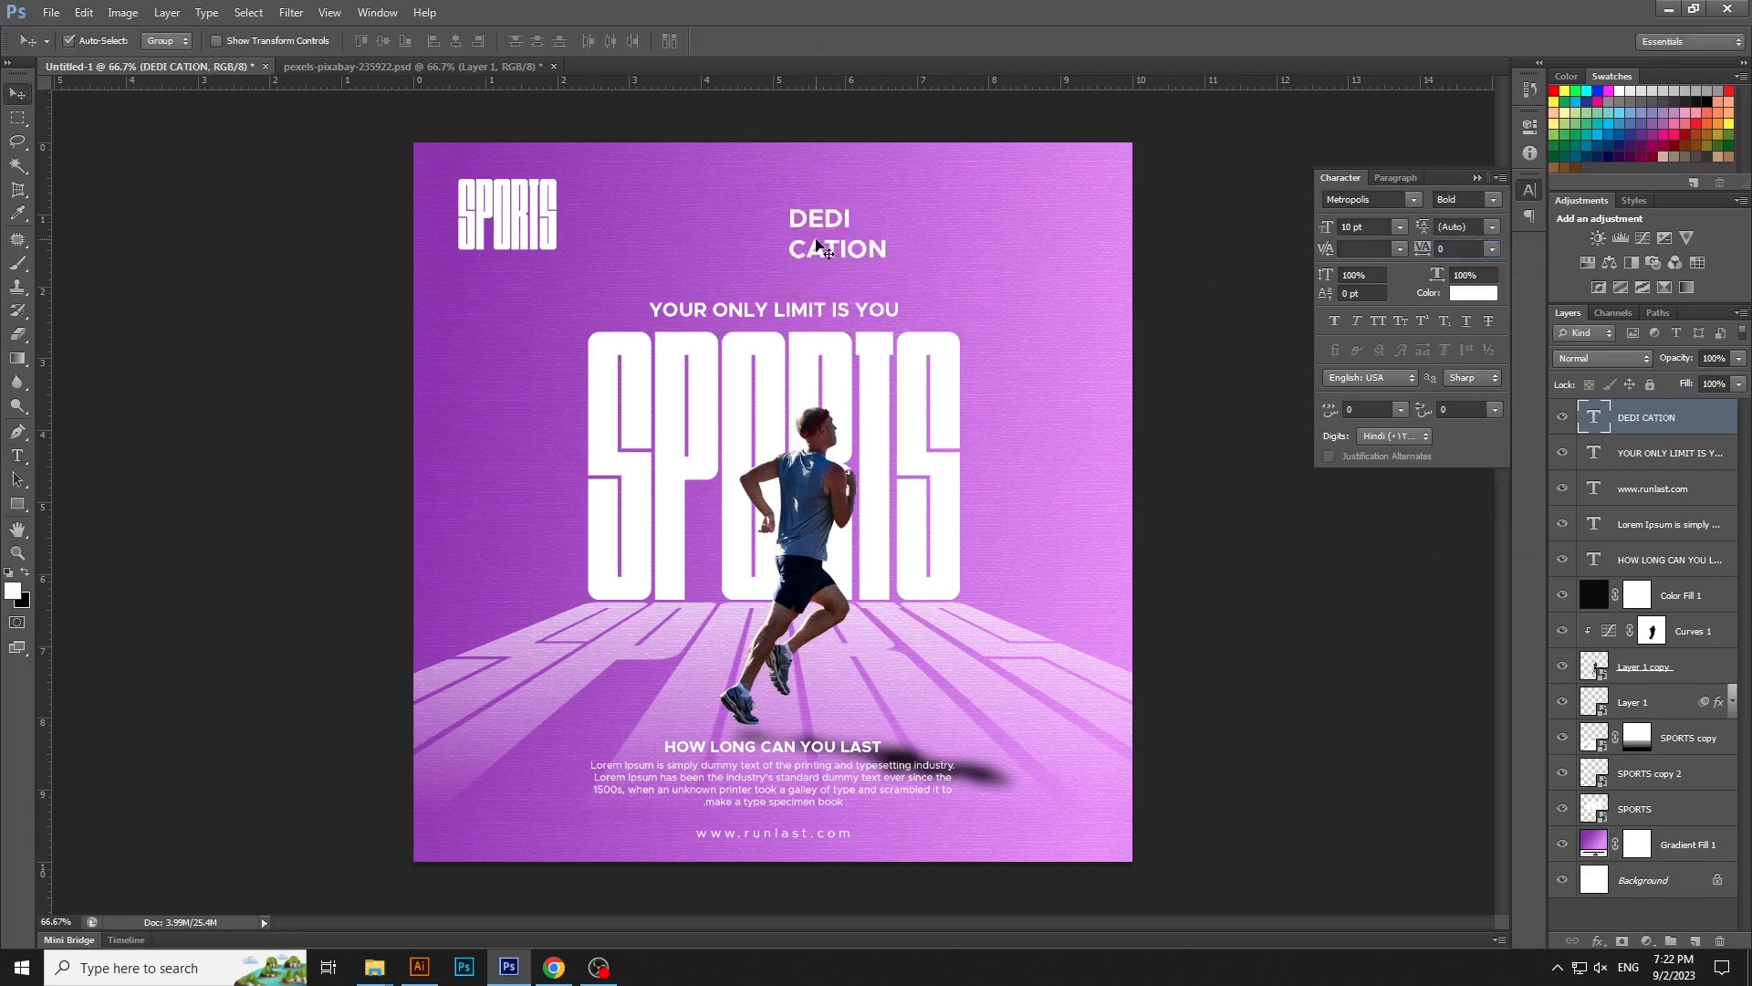
left_click_drag(819, 235, 1024, 230)
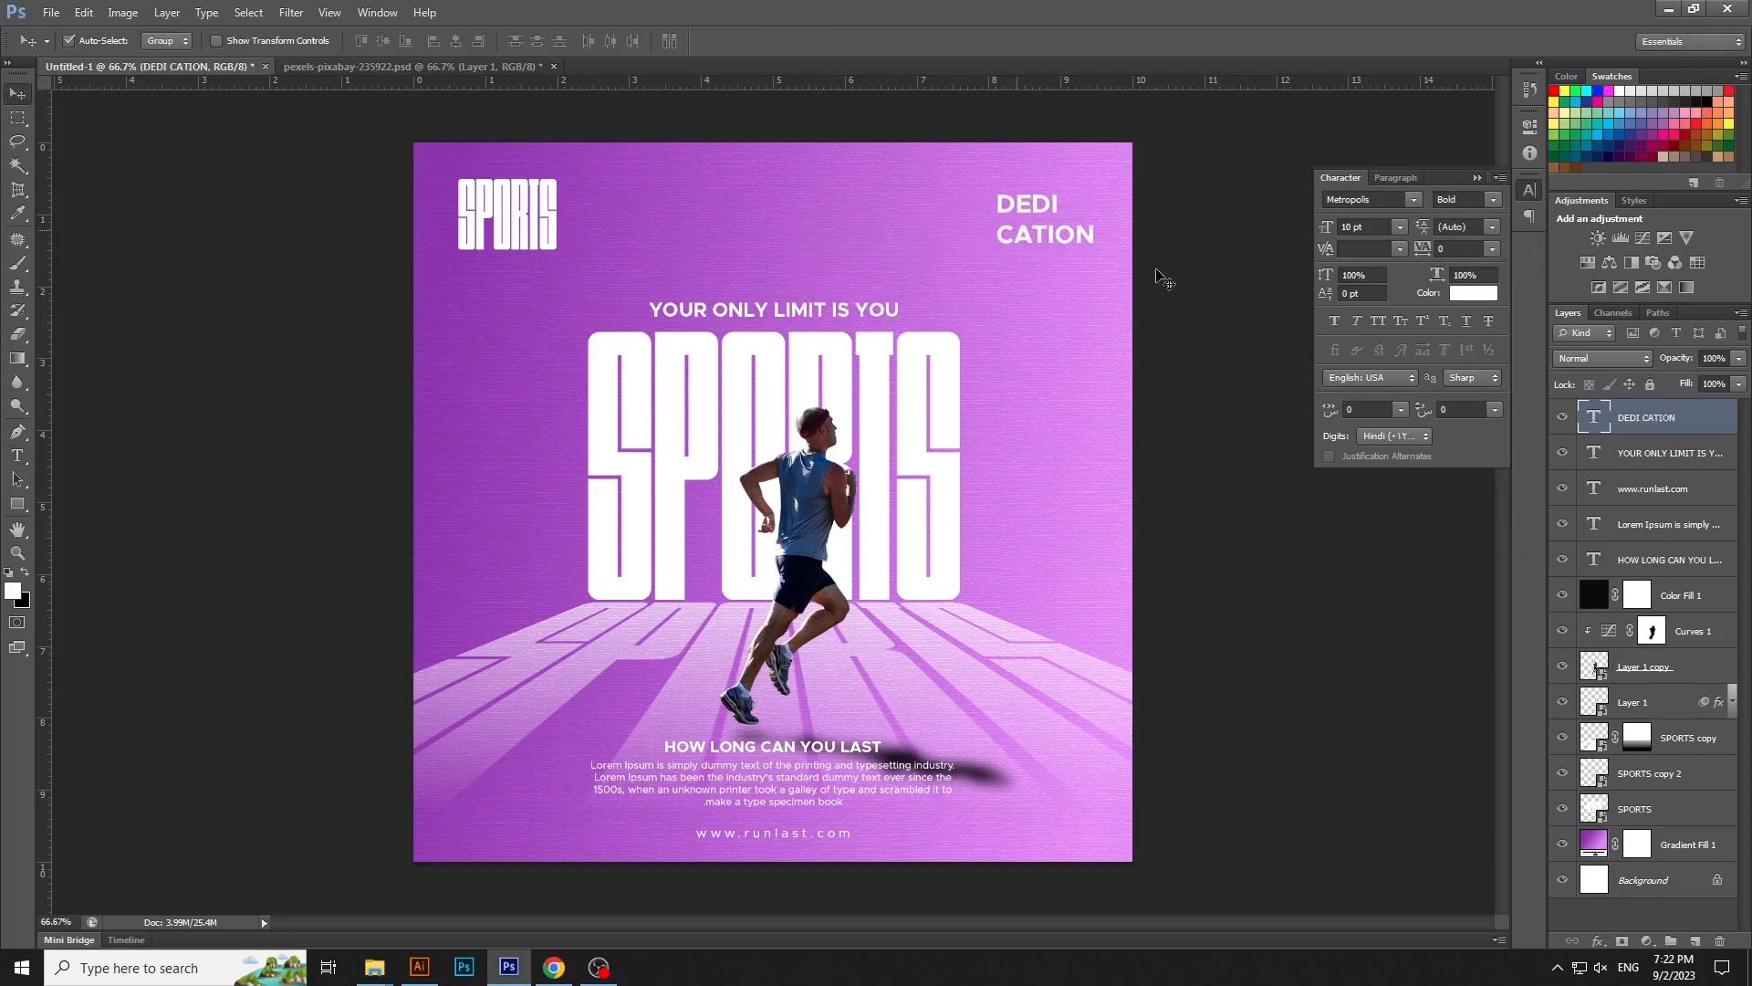
left_click(1238, 271)
- Draw a thin white rectangle about 160 by 7 px as an underline beneath CATION and align its left edge with the text
key("u")
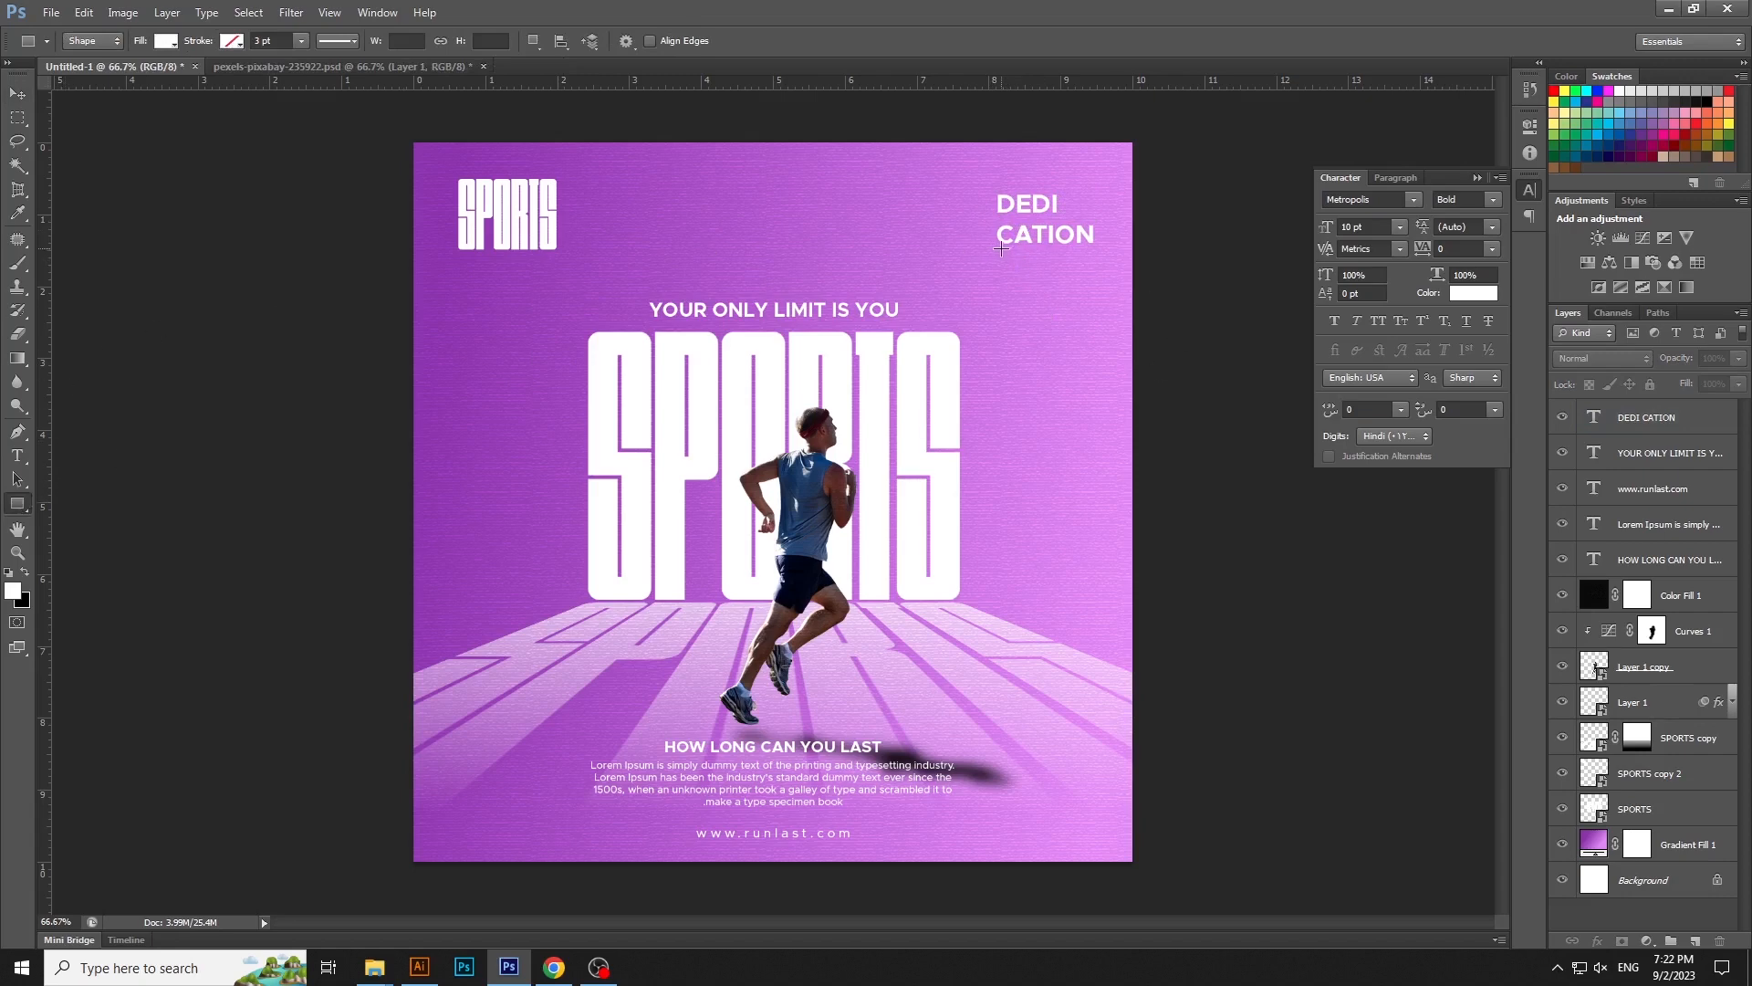
left_click_drag(1003, 247, 1098, 250)
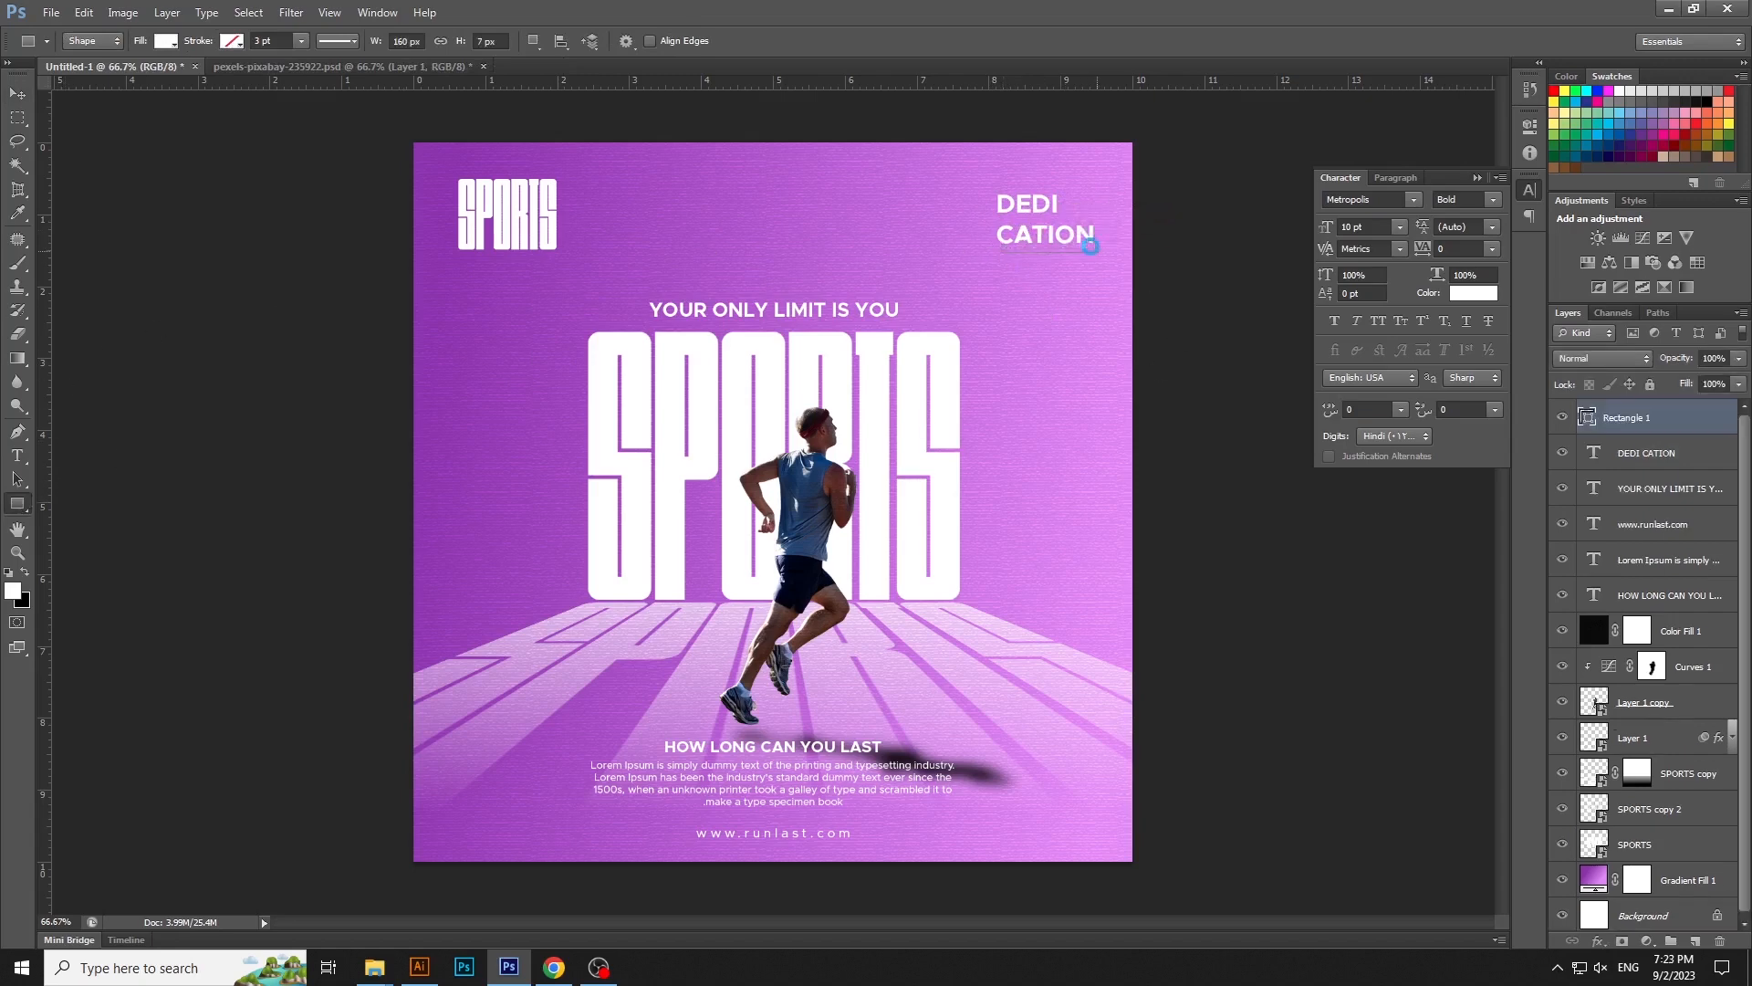
key("v")
left_click(1077, 237, "shift")
left_click(437, 41)
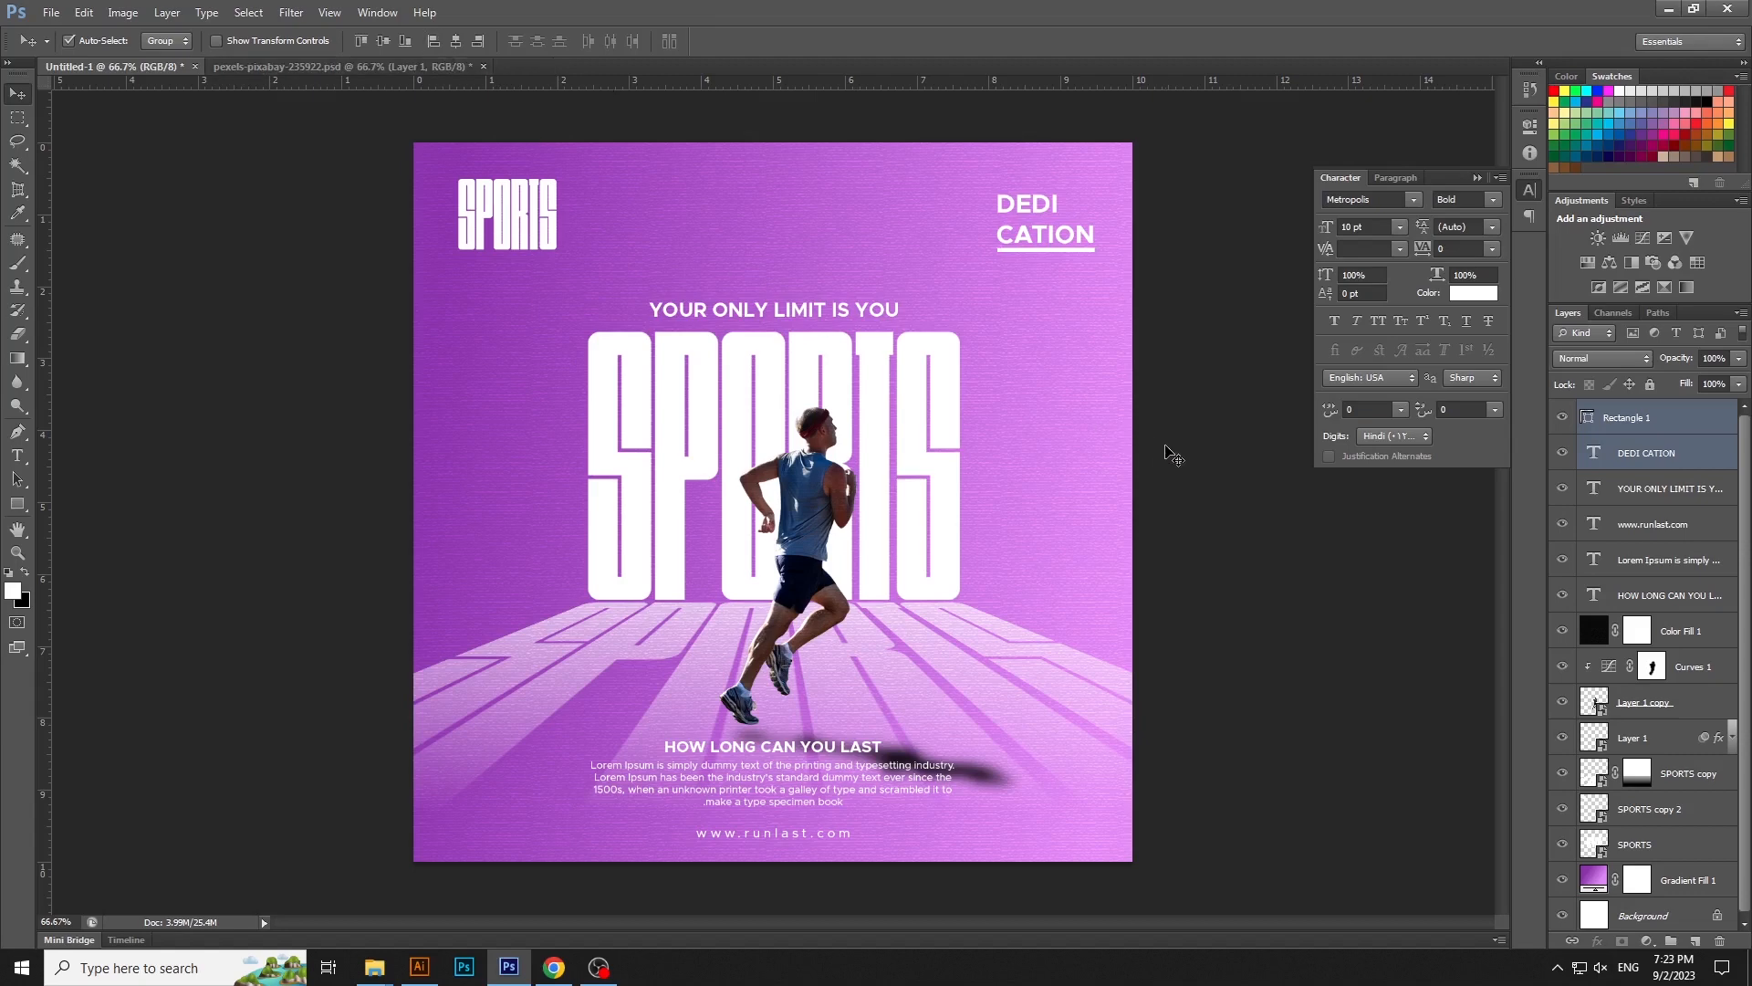
left_click(1336, 461)
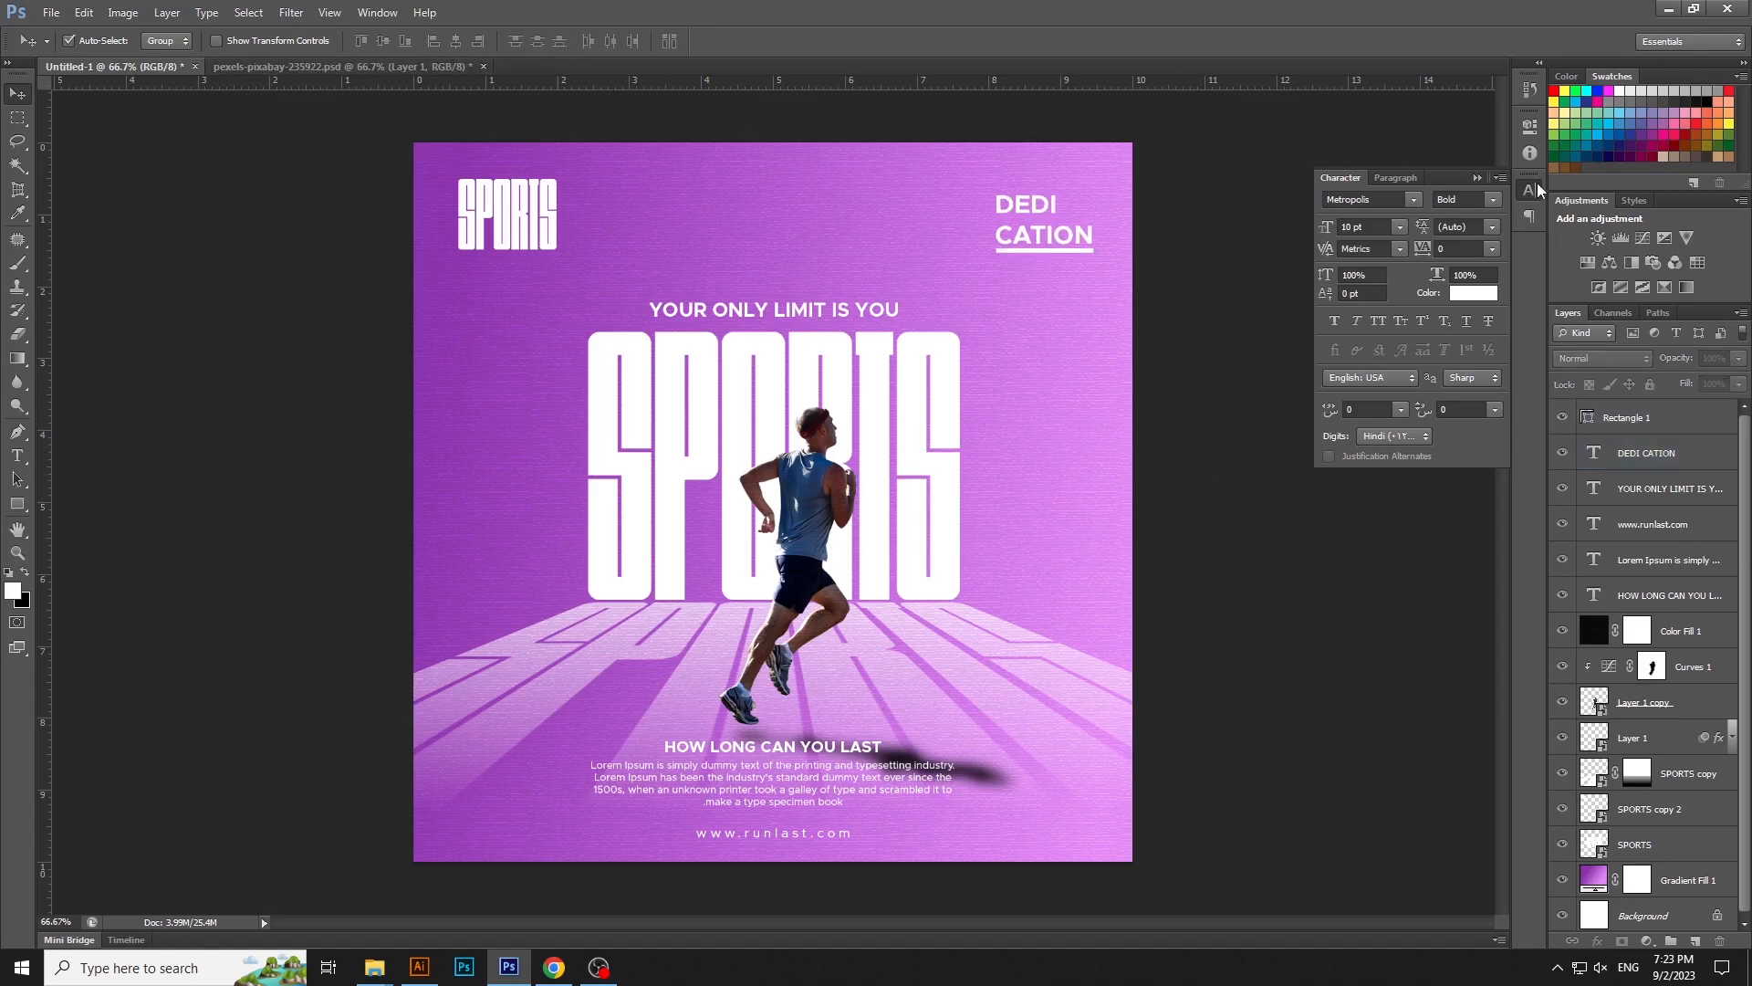
left_click(1531, 188)
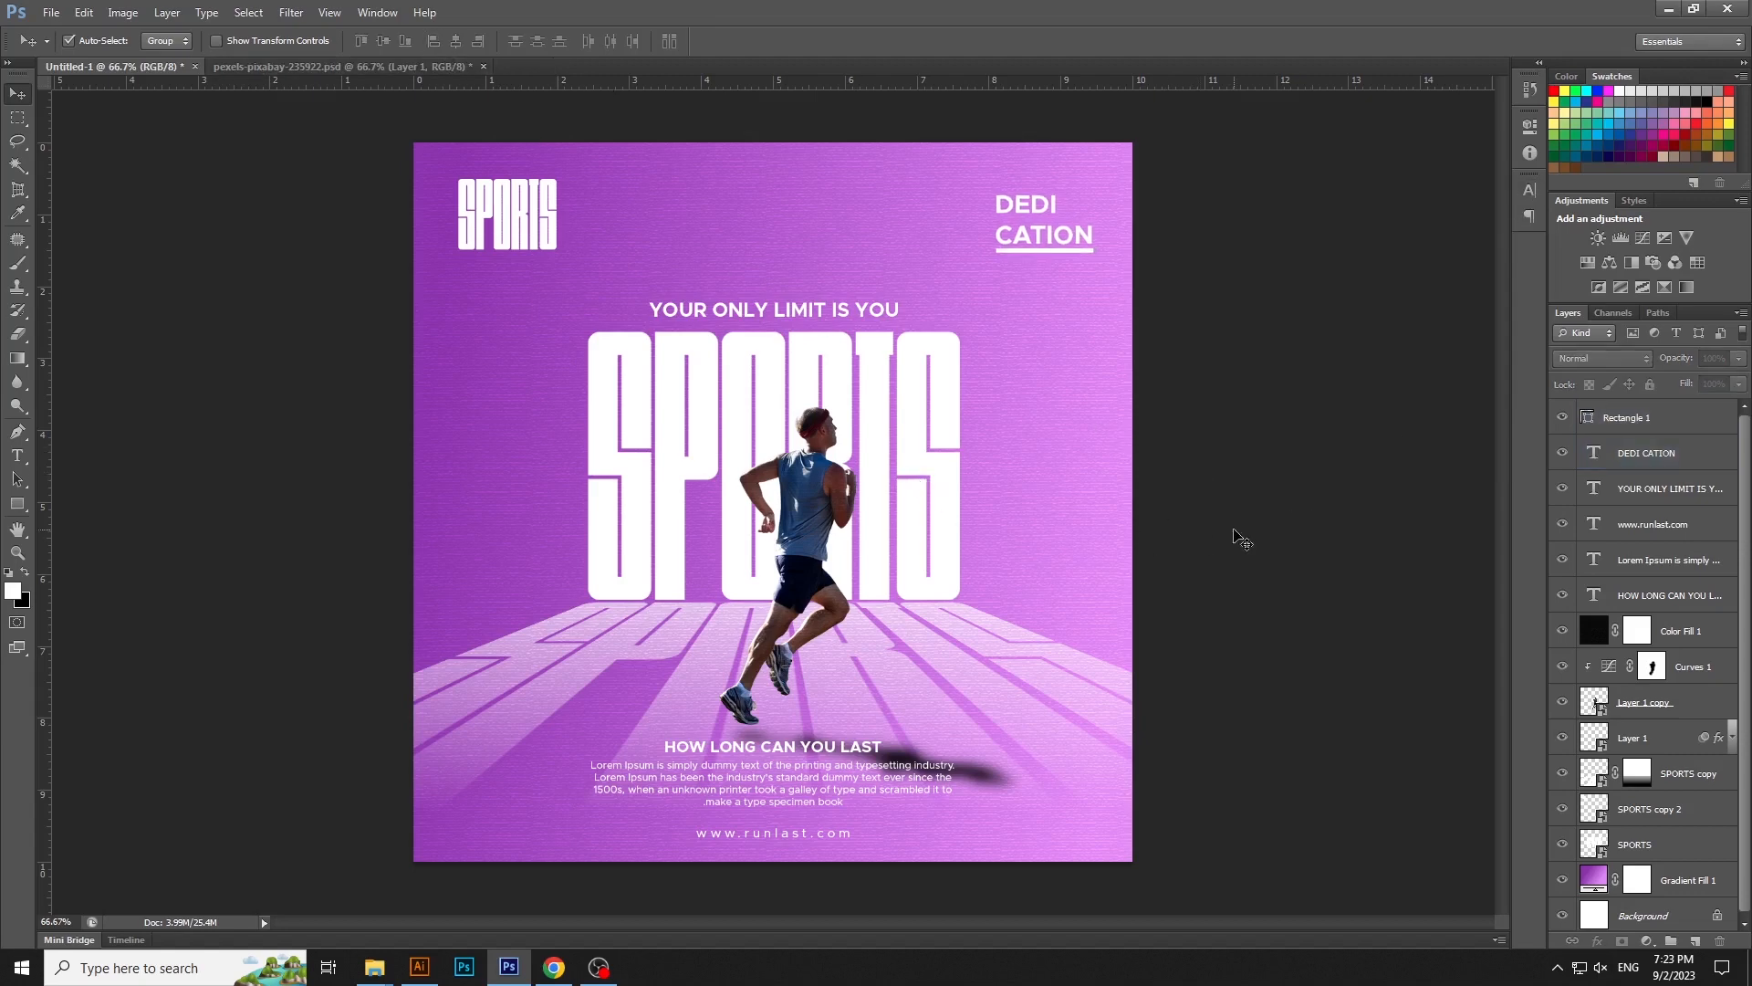
- Lock the textured Color Fill 1 layer completely
key("ctrl+minus")
left_click(1707, 645)
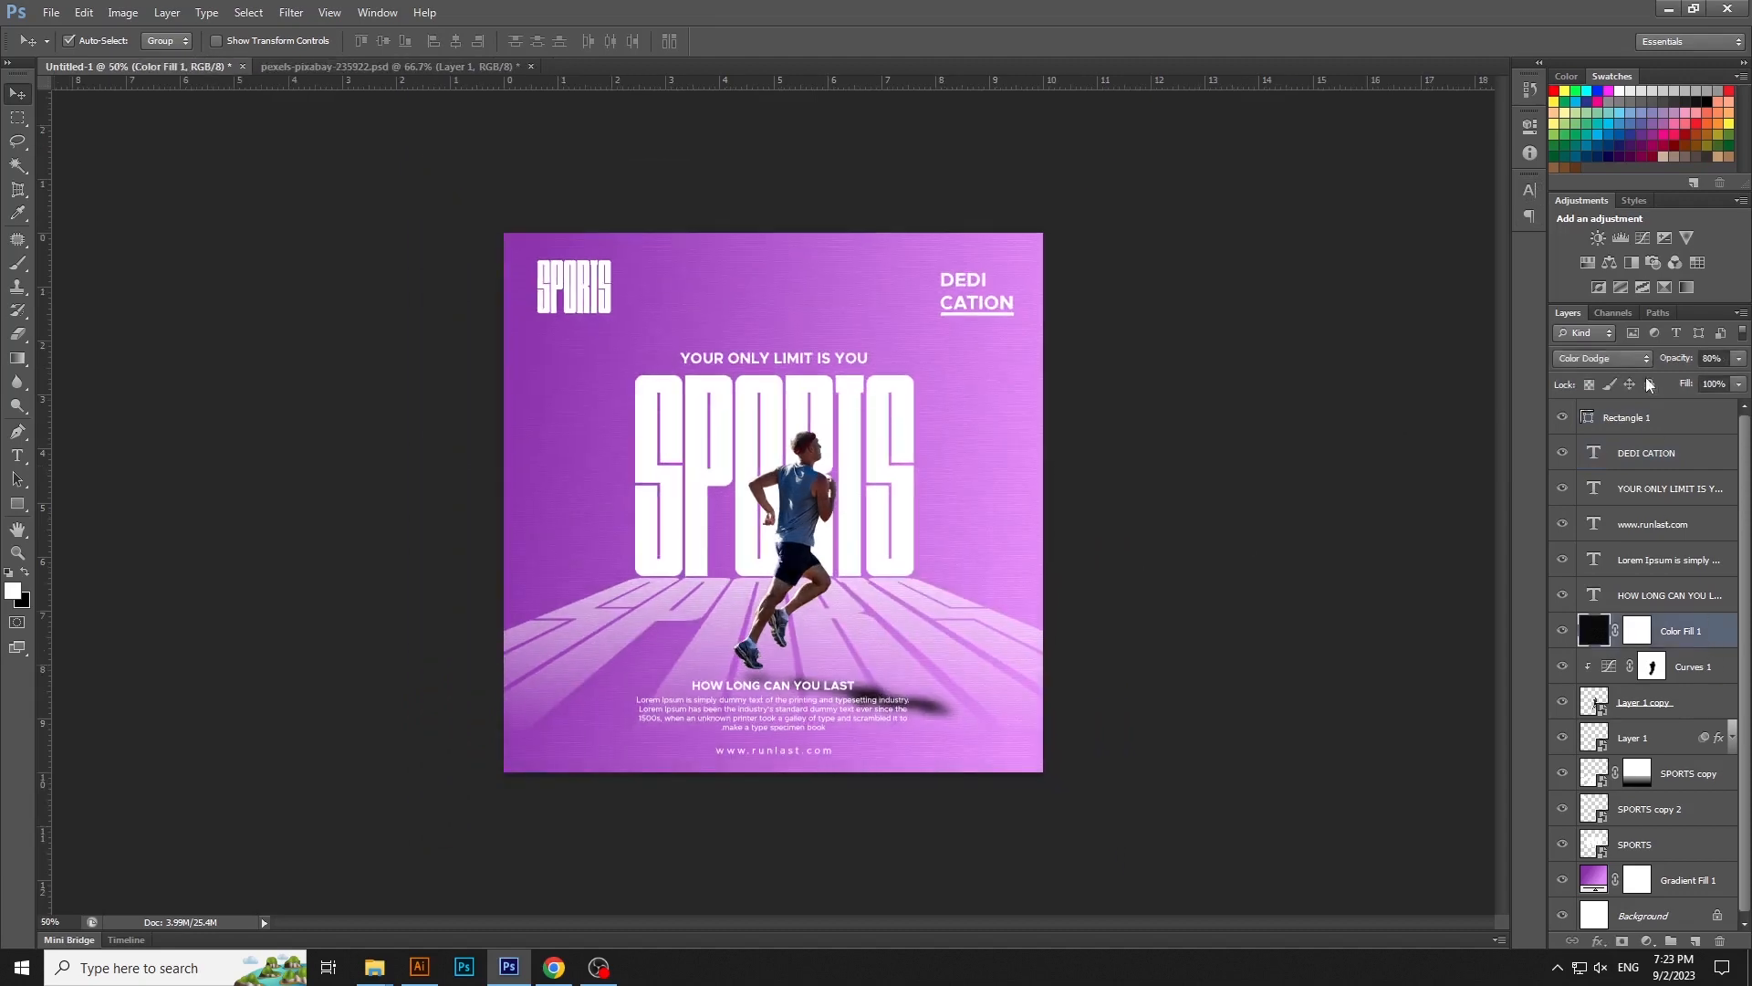
left_click(1650, 385)
- Select the large SPORTS title, its shadow, the runner and the text below, and nudge them slightly up together
left_click_drag(433, 407, 1186, 825)
key("Up")
key("Up")
key("Up")
key("Up")
key("Up")
key("Up")
key("Up")
key("Up")
key("Up")
key("Up")
key("Up")
key("Up")
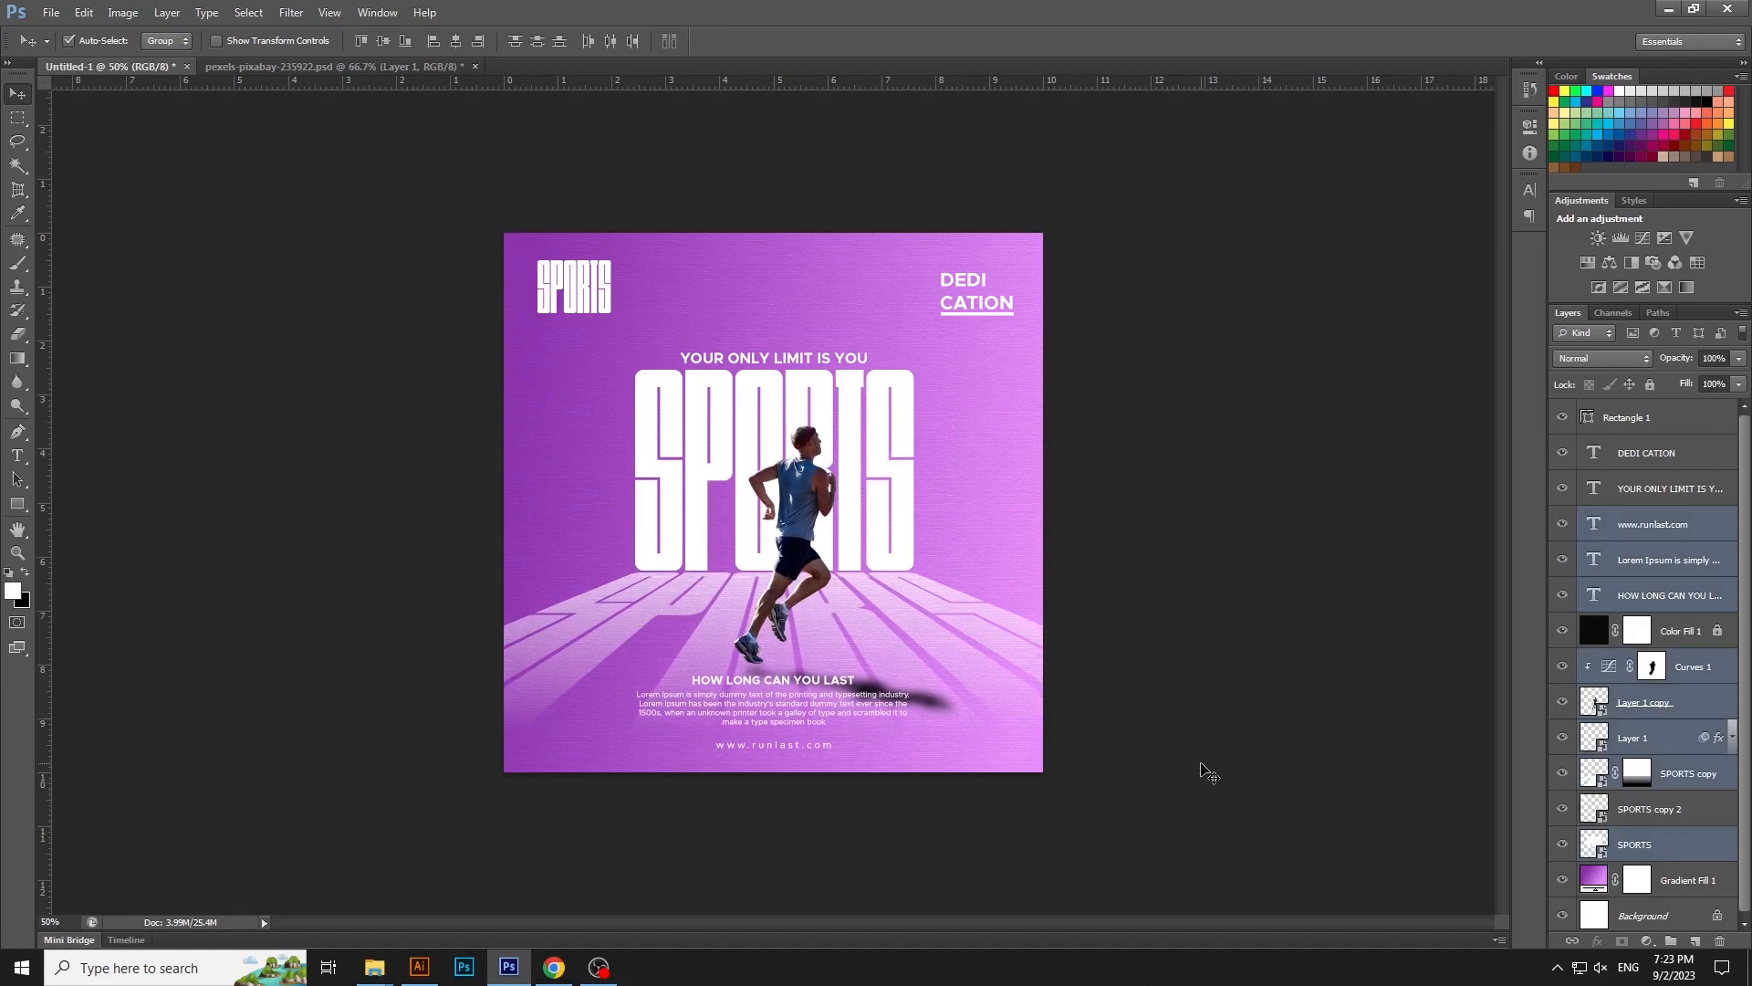
key("Down")
left_click(1209, 773)
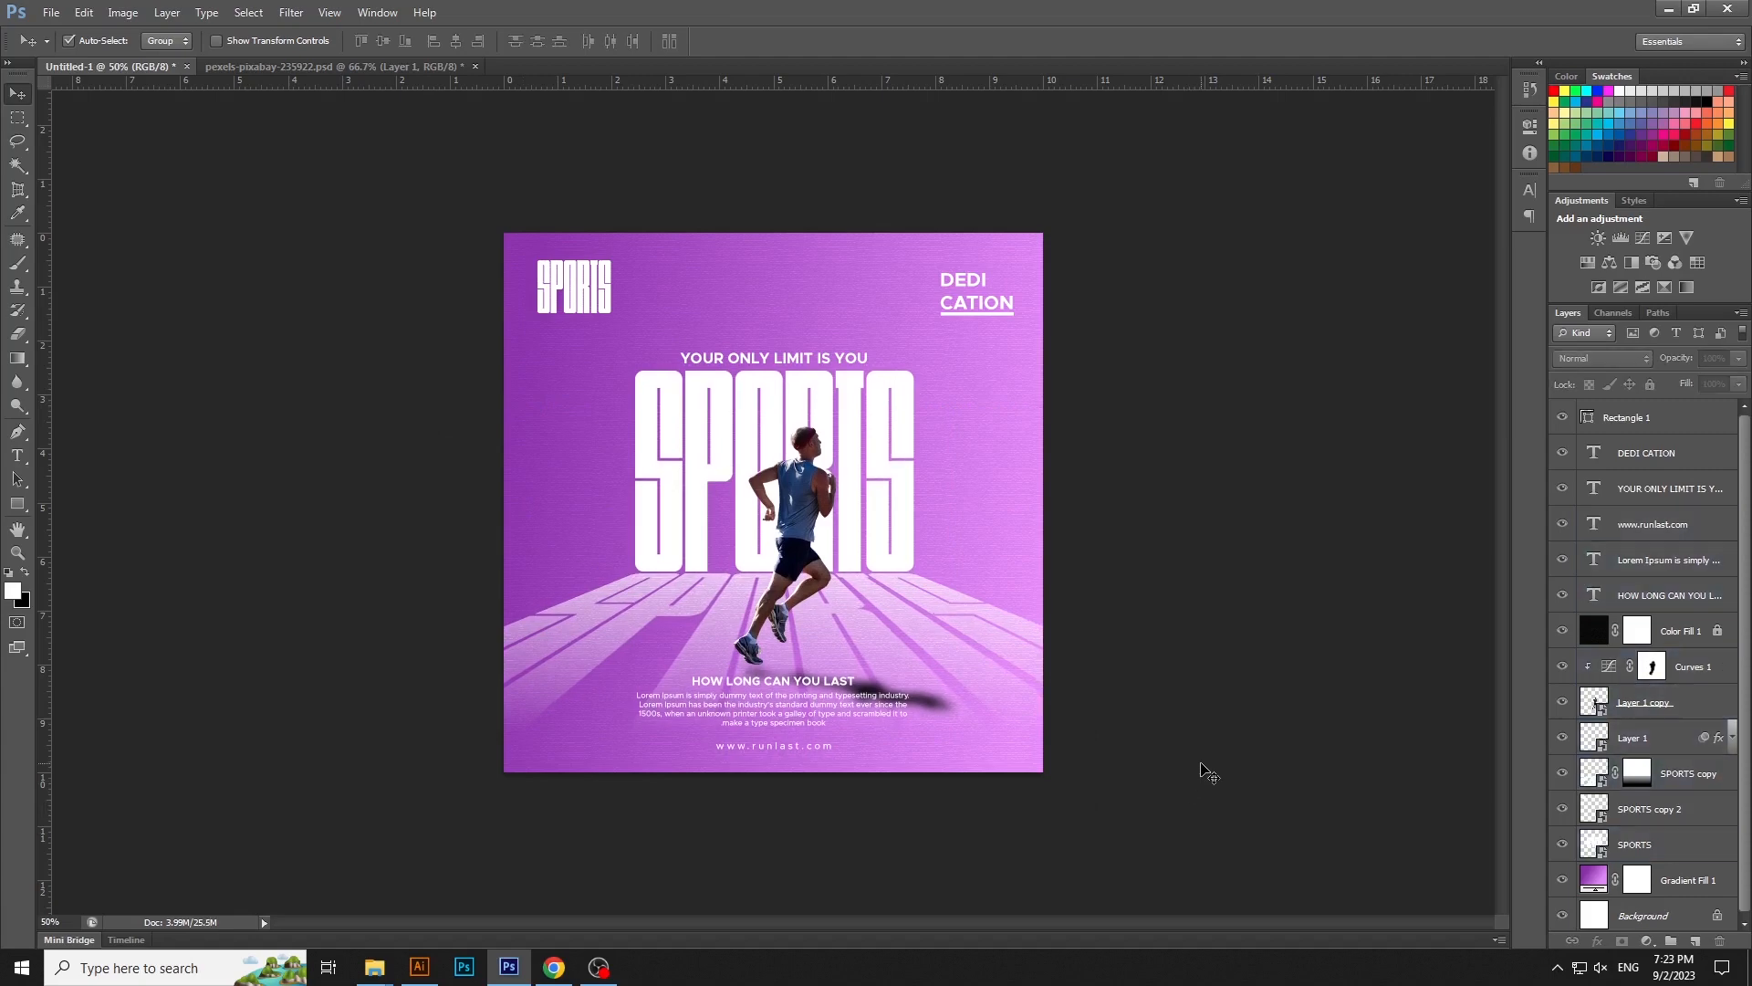
- Nudge the web address at the foot of the poster slightly up
key("ctrl+plus")
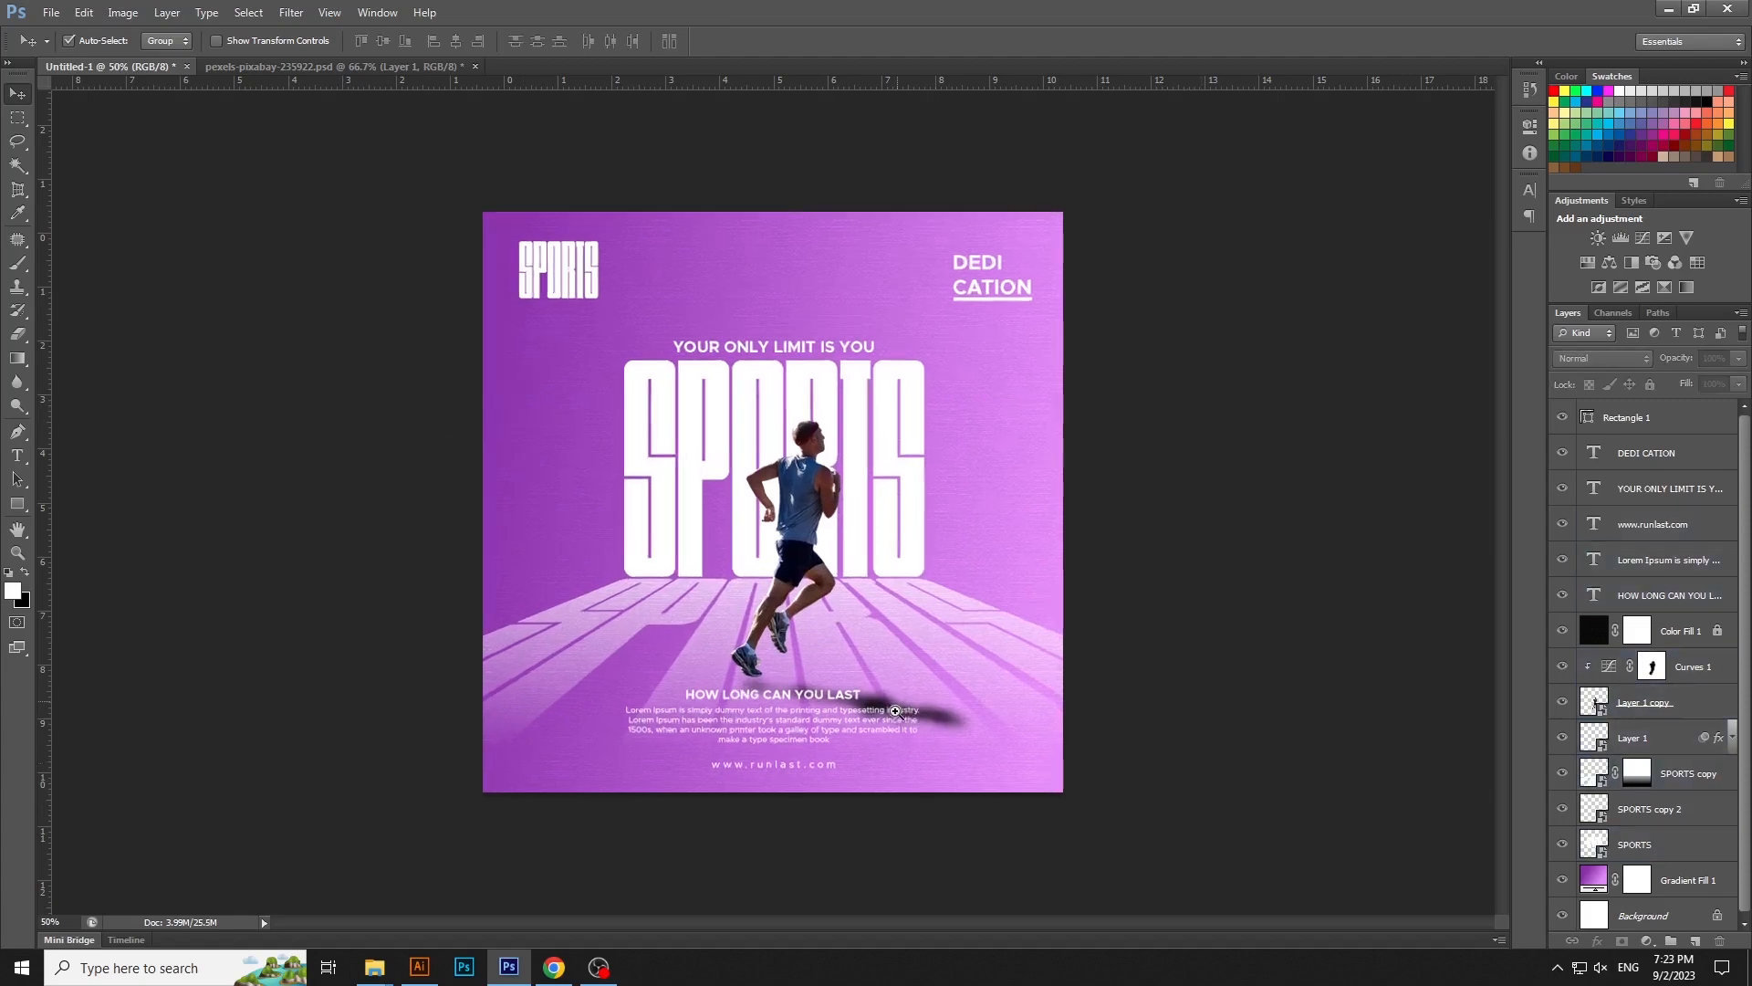
left_click(820, 788)
left_click(822, 827)
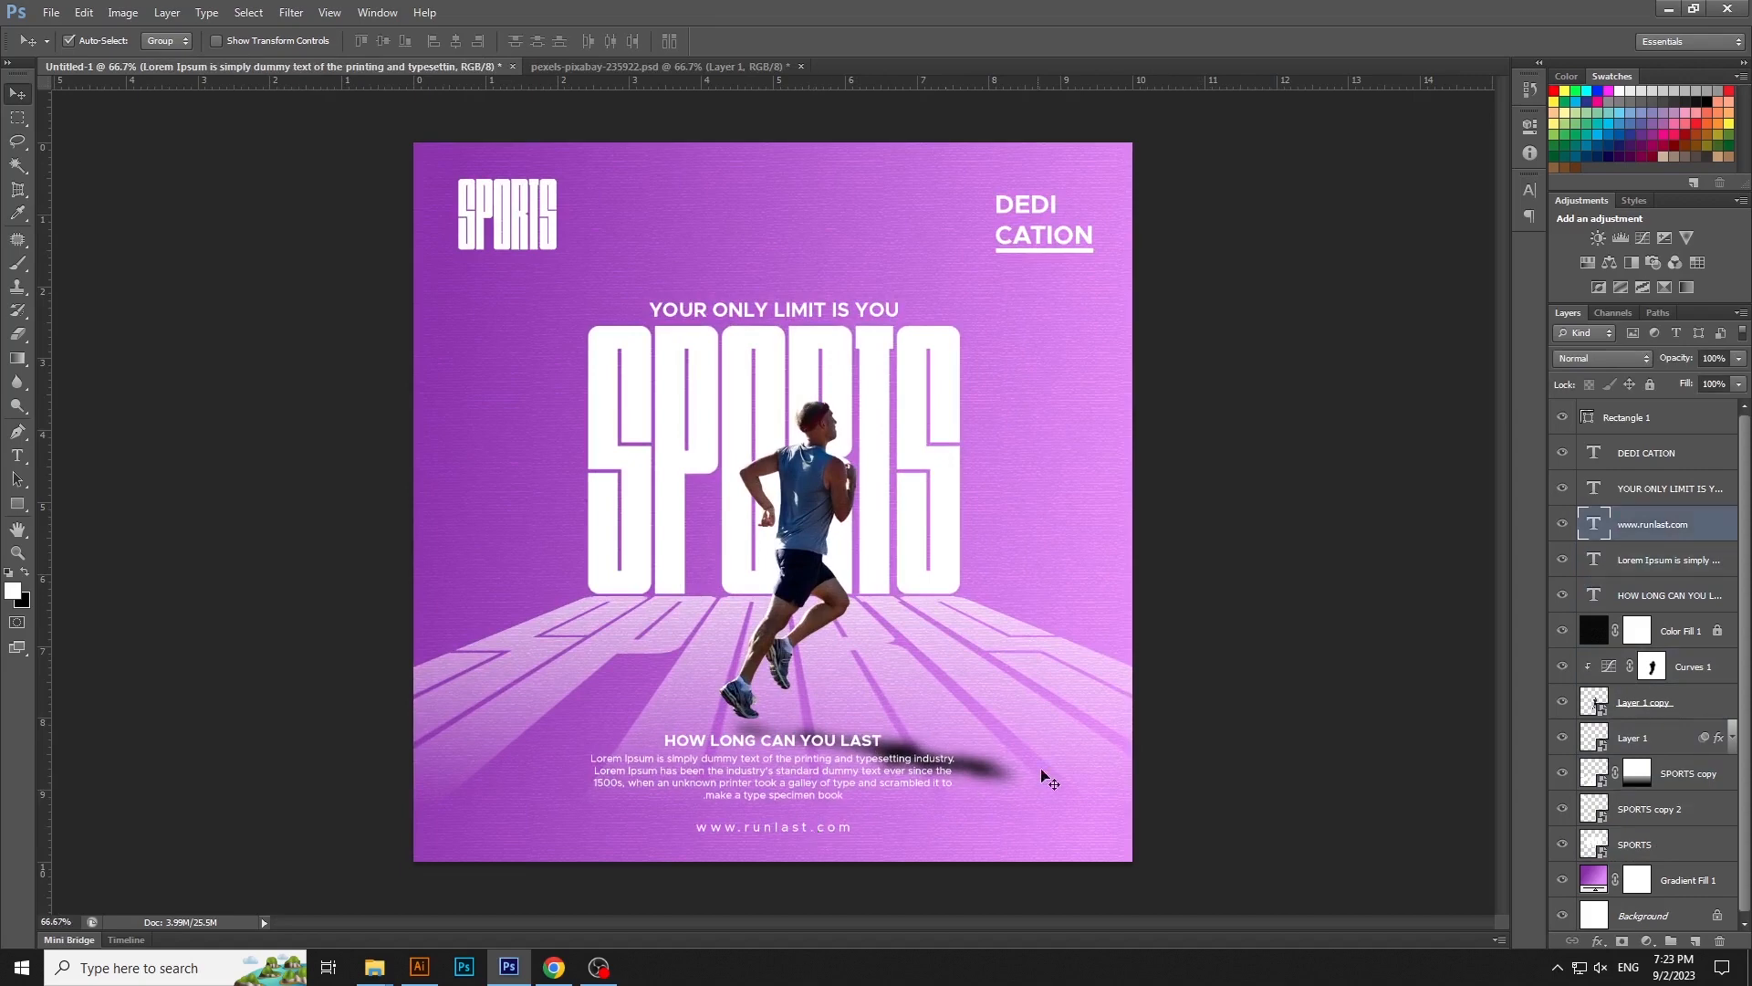
left_click(1189, 725)
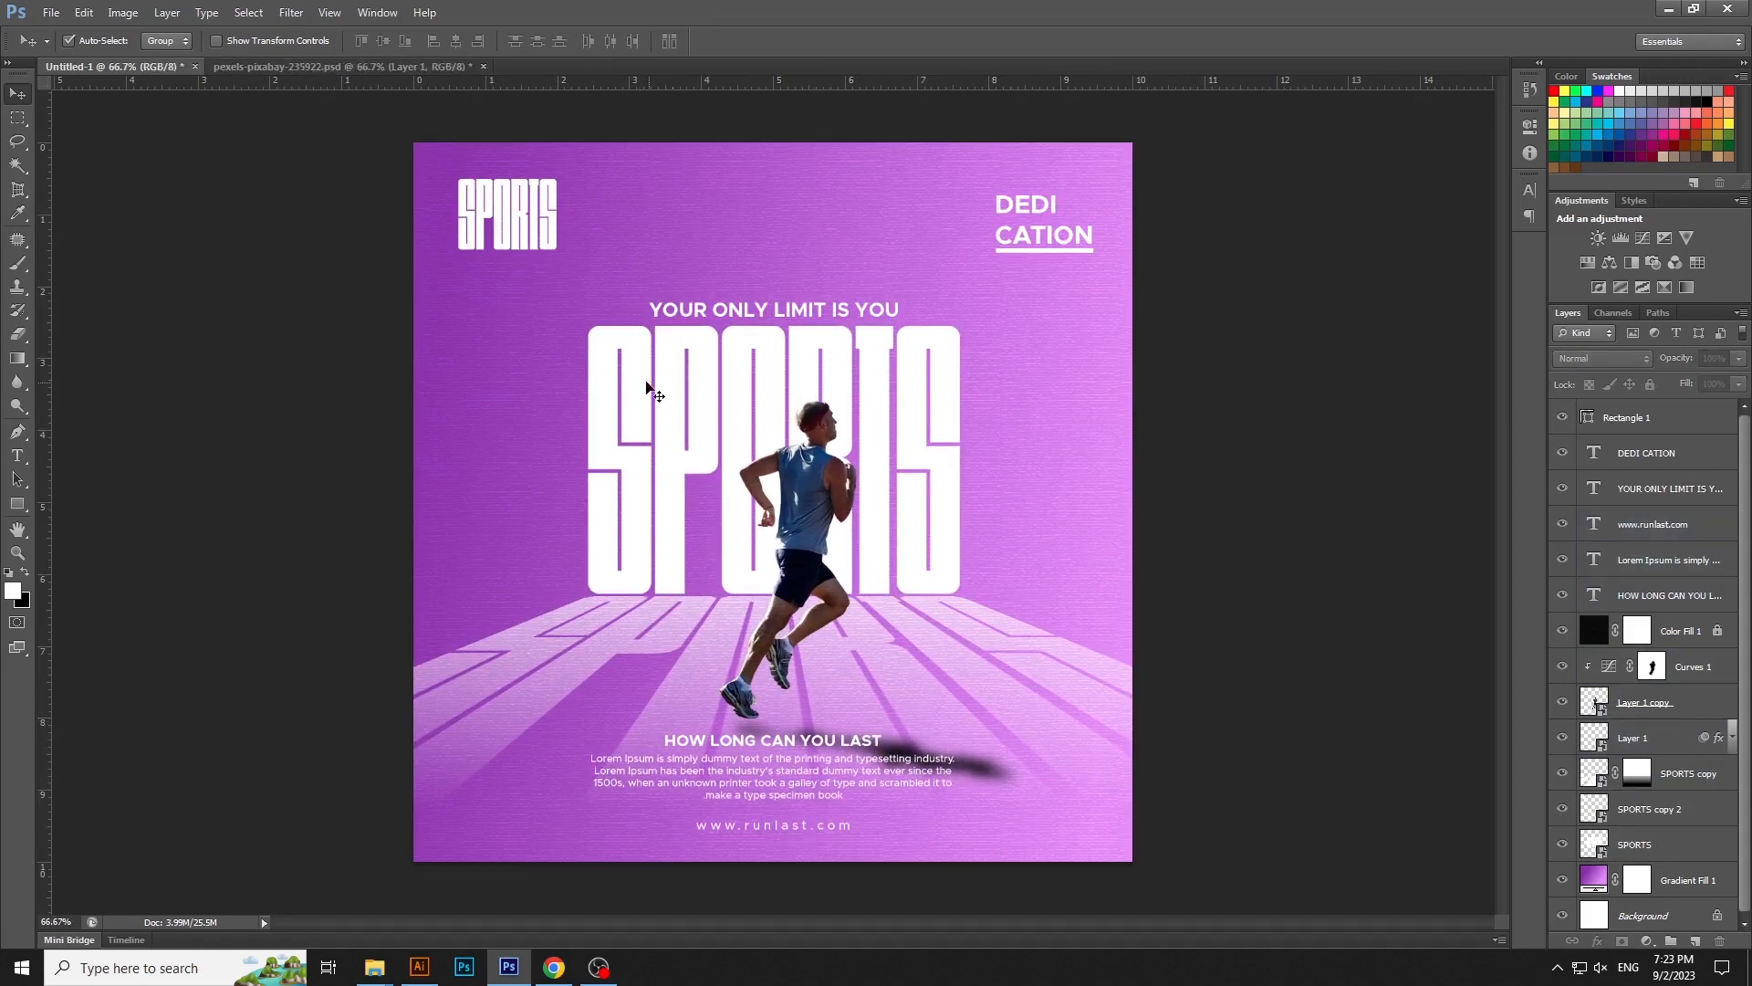
- Add the white text "'NOVEMBER 2023'" above the headline as a new text layer
left_click(18, 456)
left_click(789, 239)
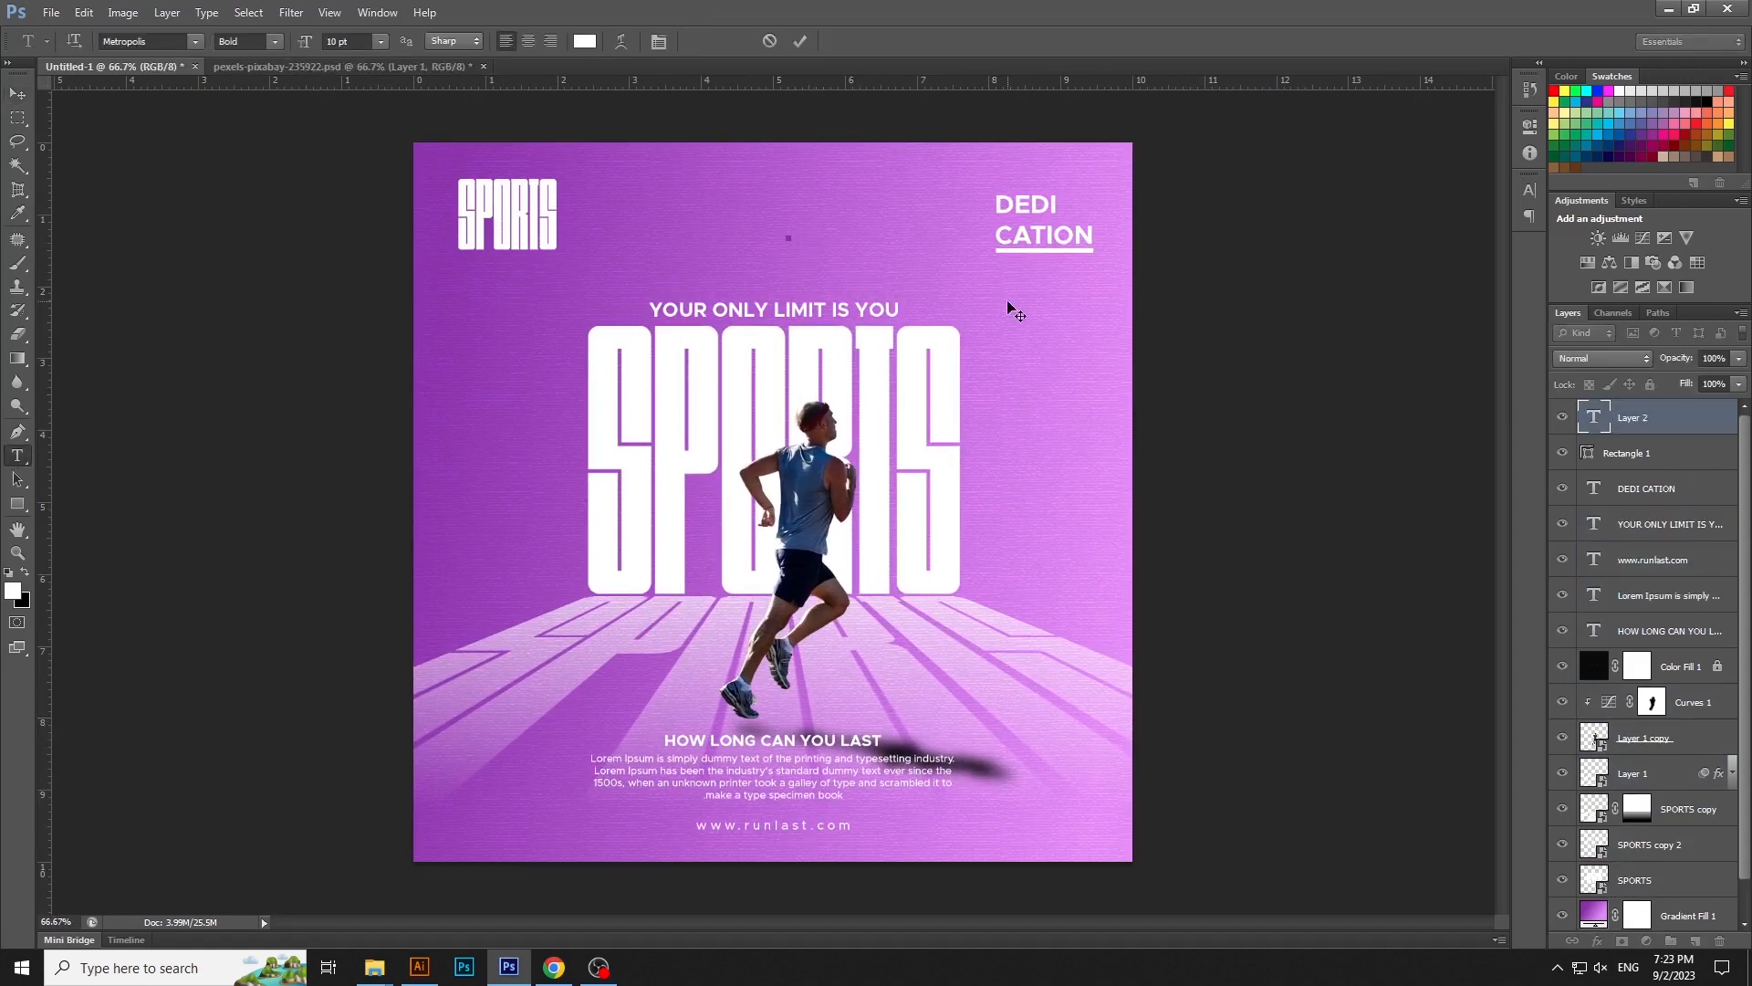
type("NOVEMBER")
type("2023")
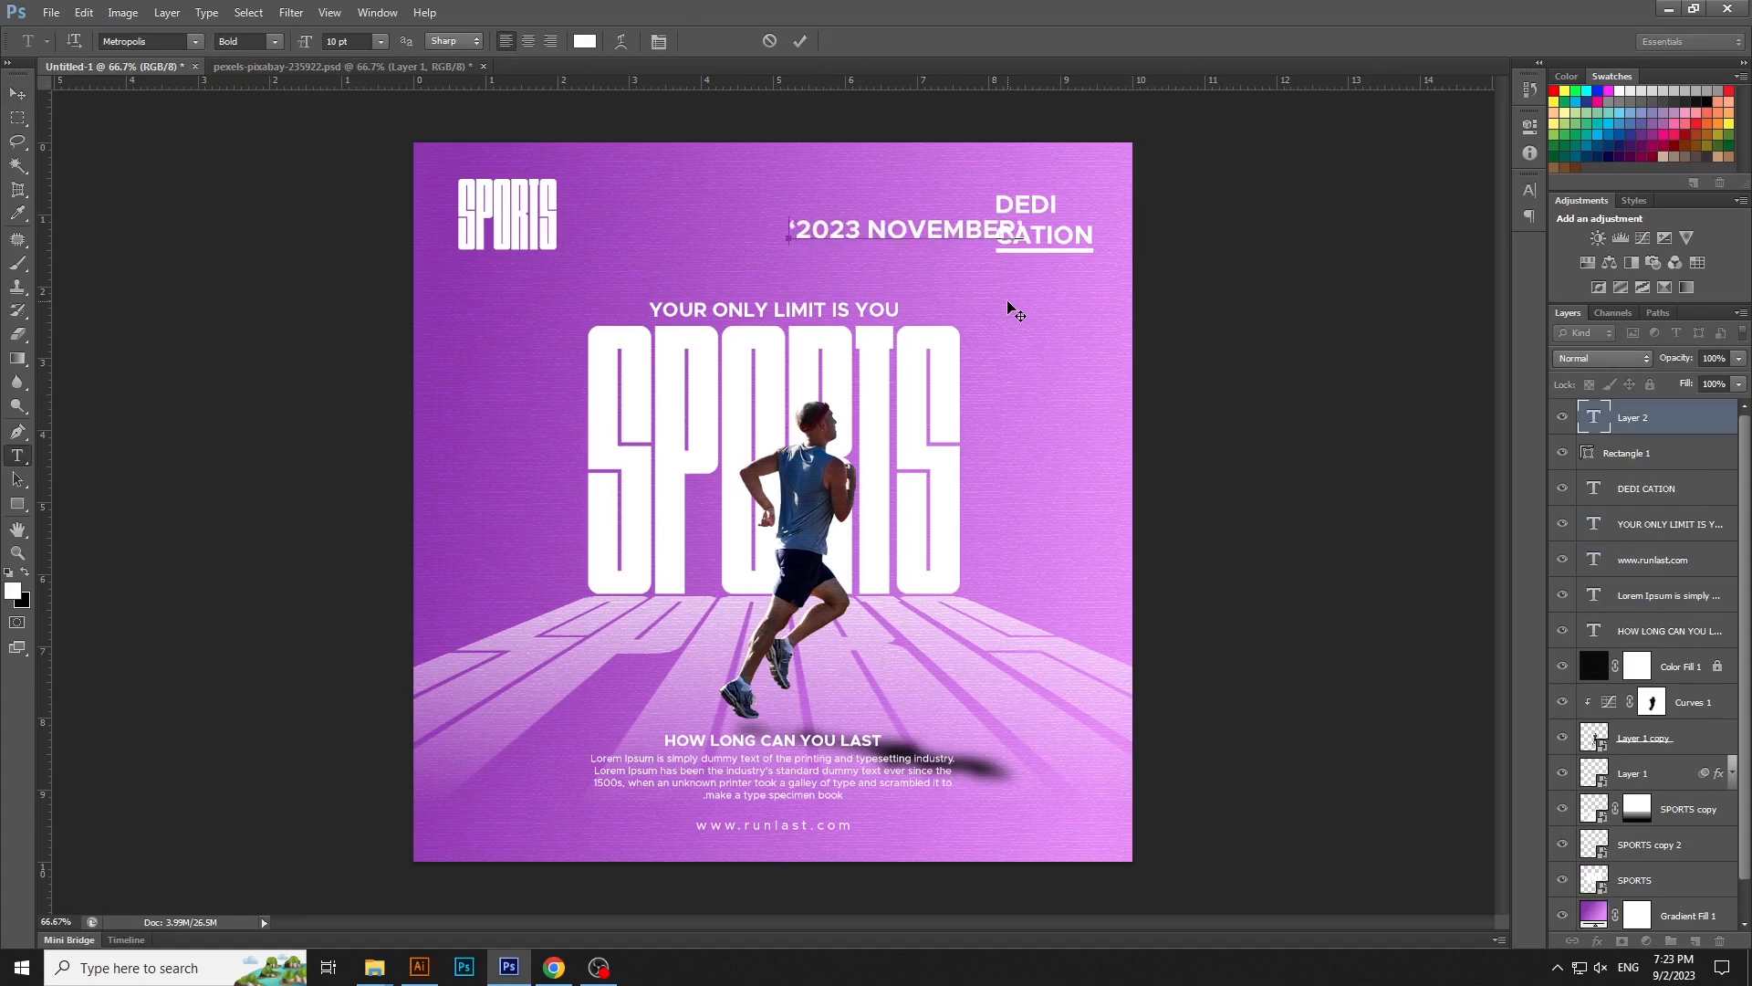
- Try to set the whole date text to Left-to-Right Character Direction
key("ctrl+a")
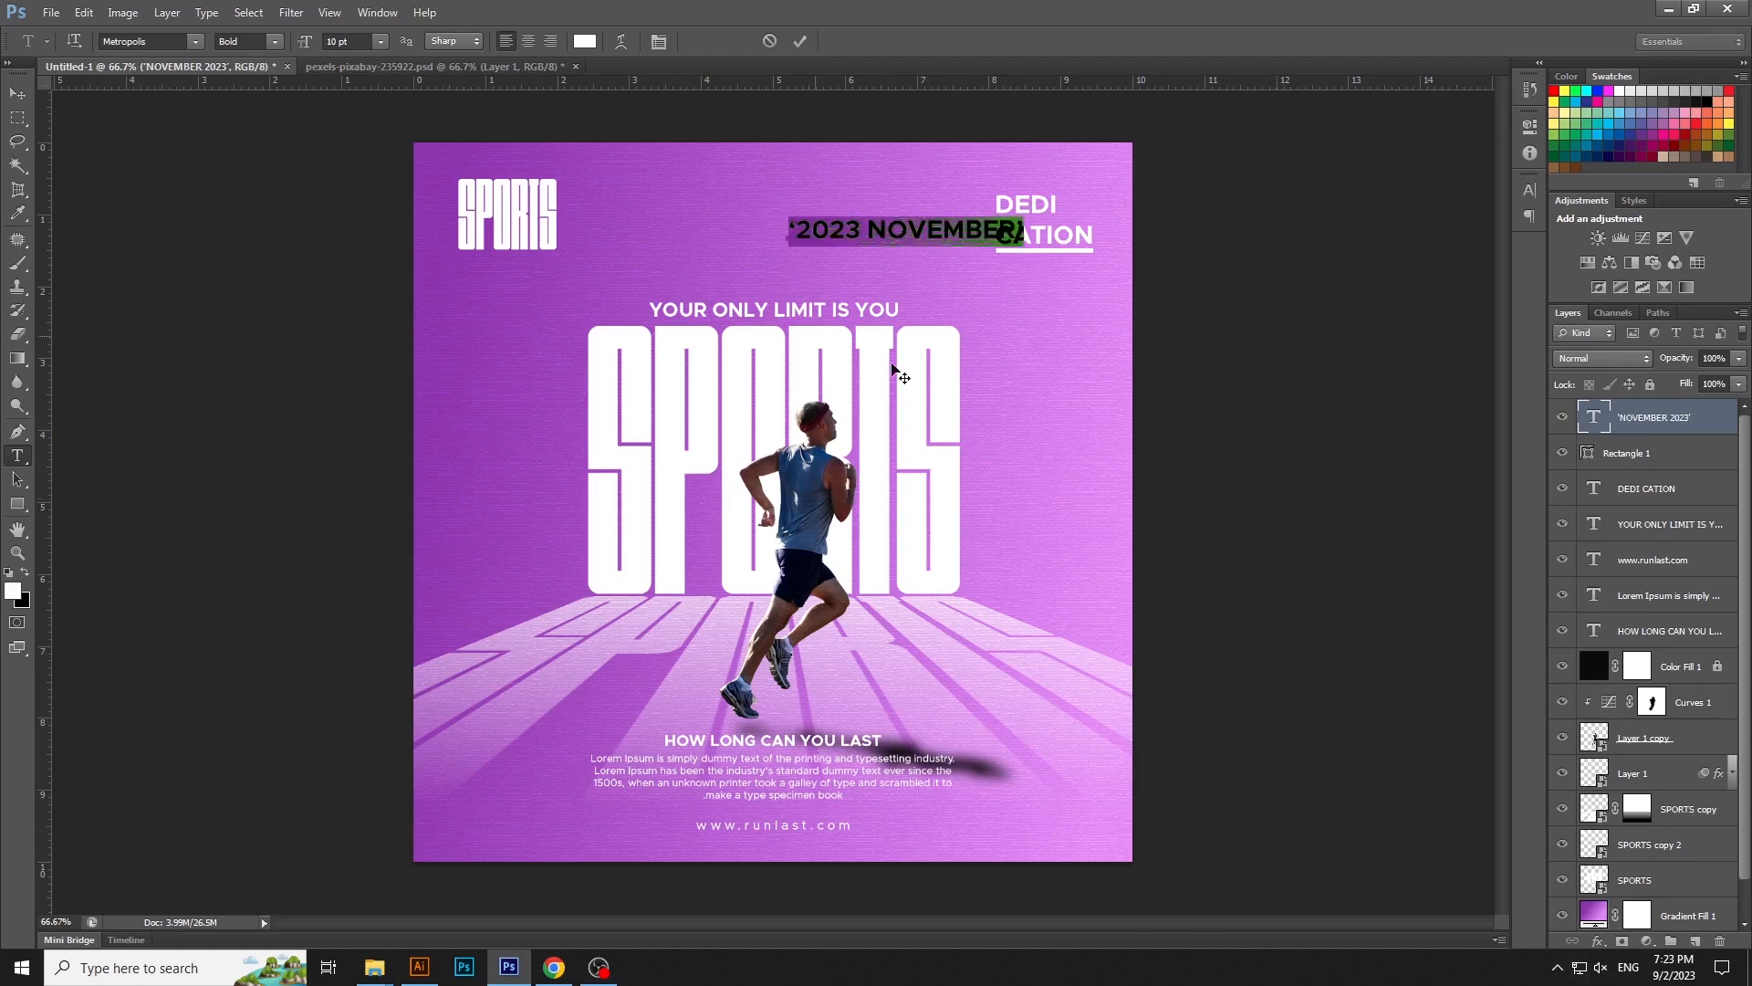
key("ctrl+t")
left_click(1493, 183)
mouse_move(1585, 467)
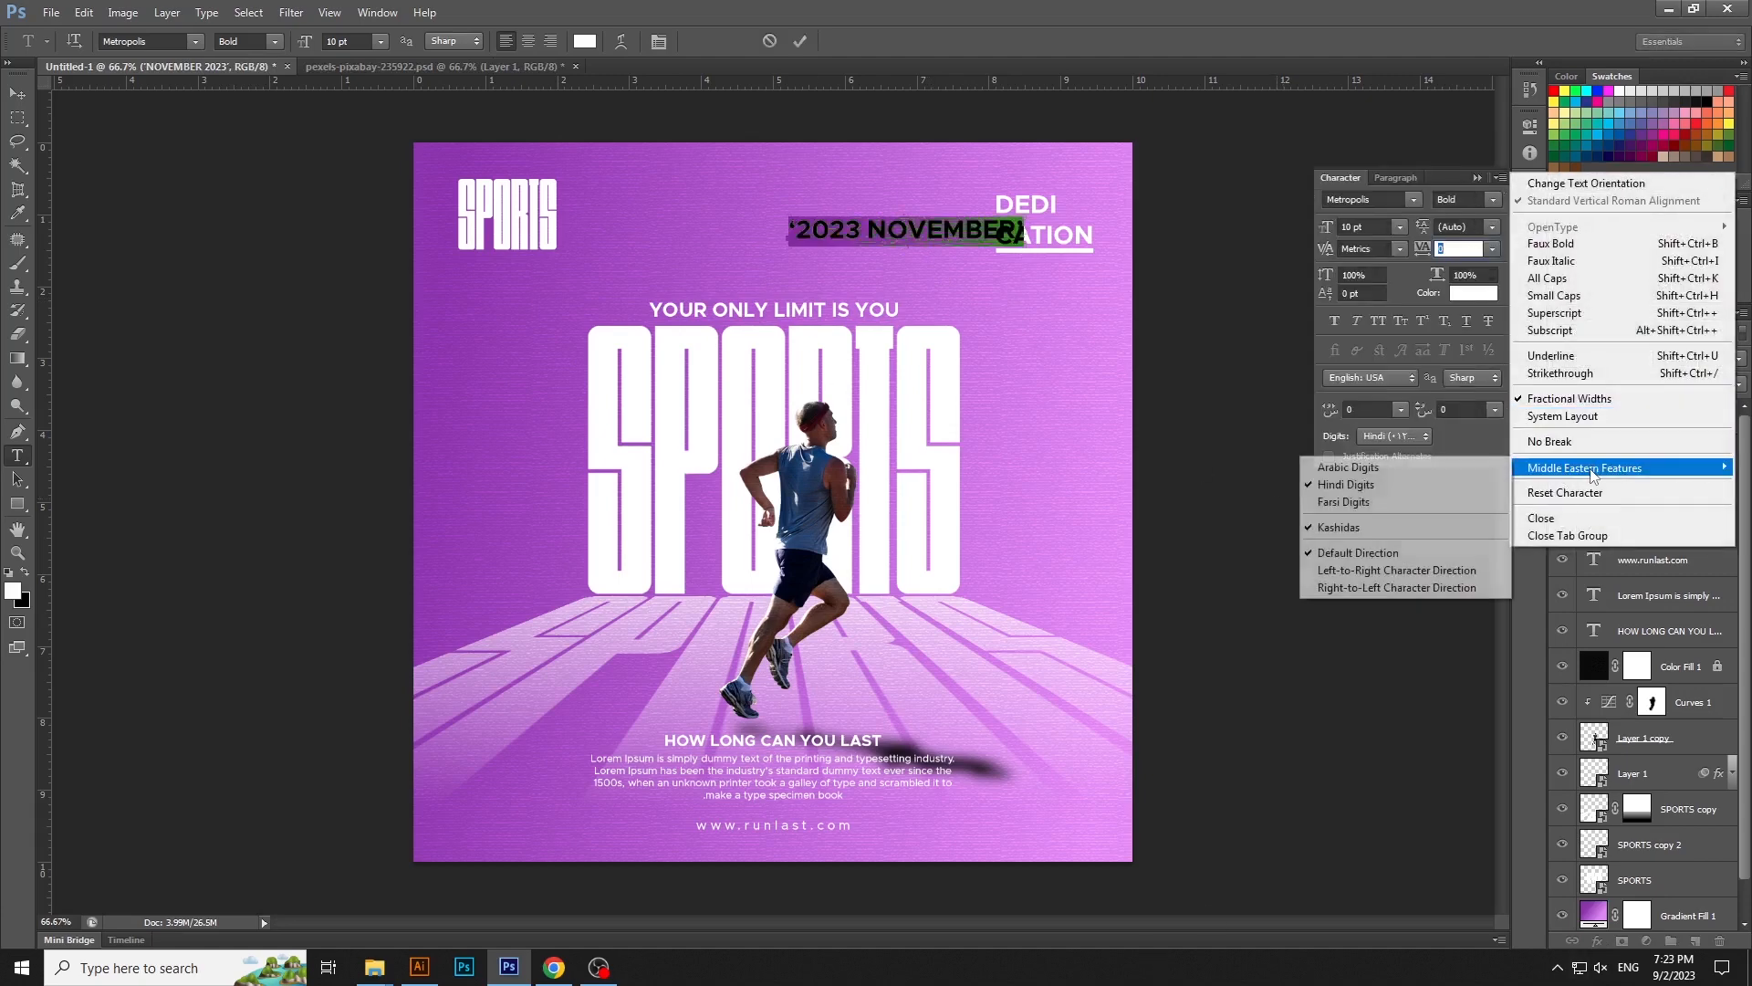
left_click(1391, 570)
key("ctrl+Return")
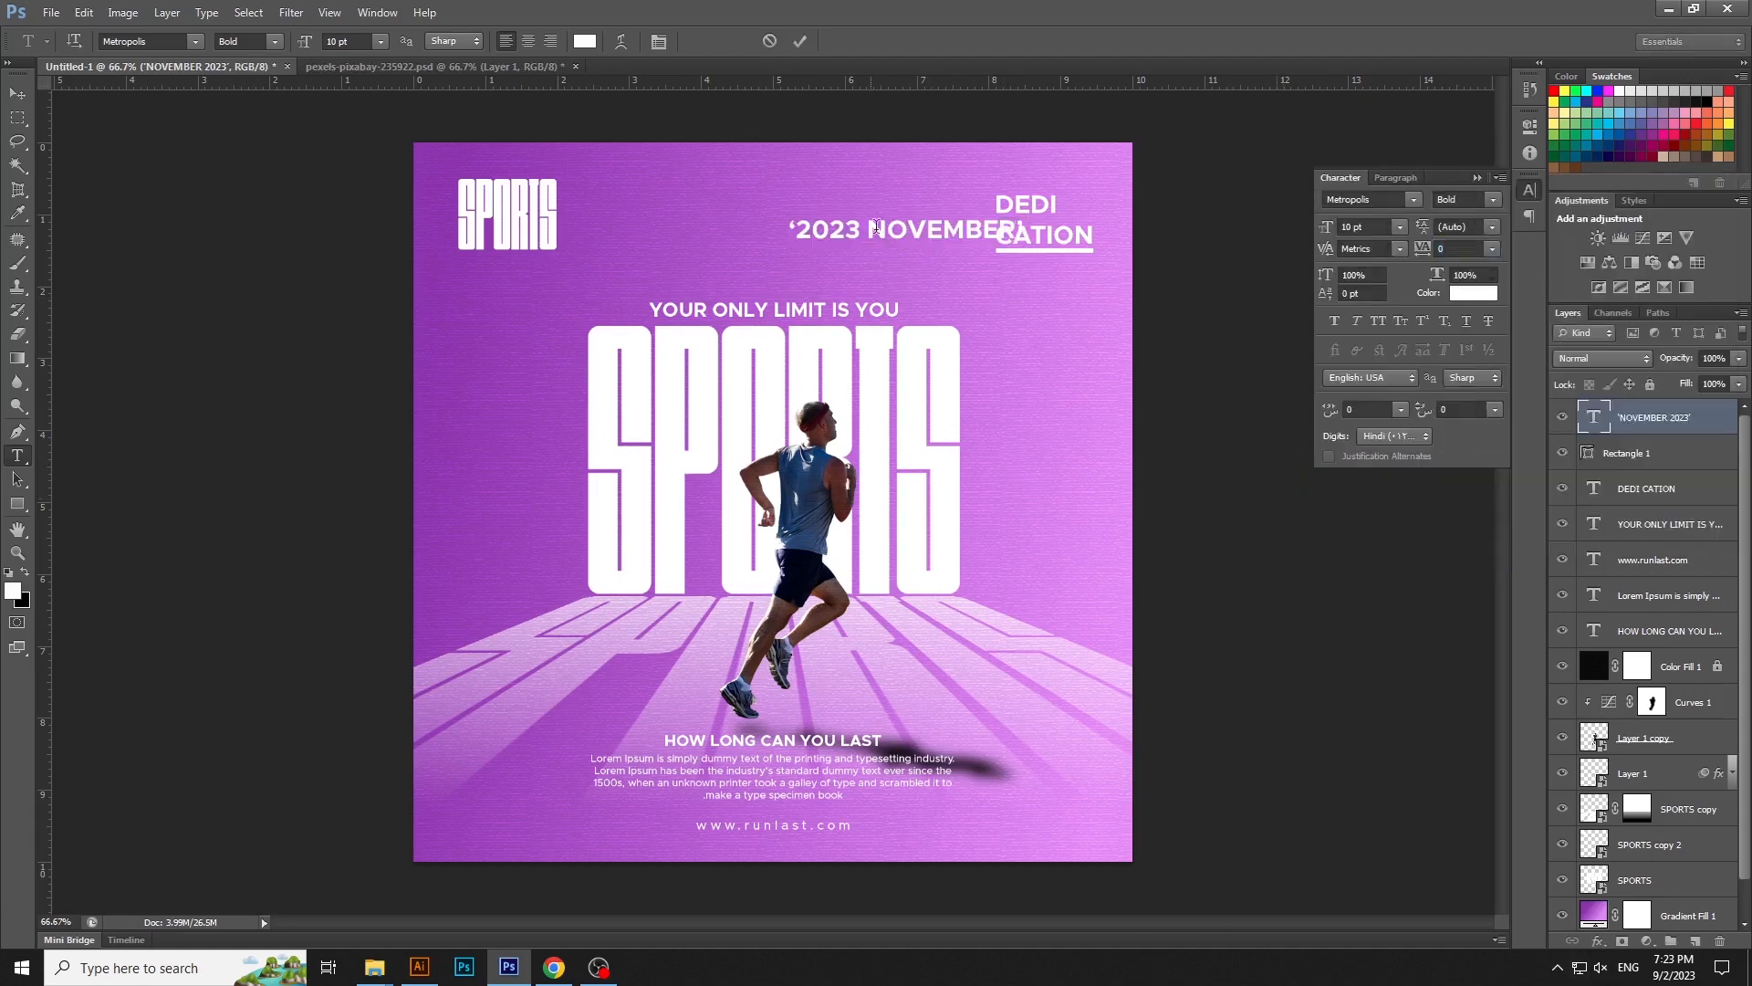
- Move the date text down beside the runner's feet and apply Left-to-Right Character Direction to all of it
key("v")
left_click_drag(917, 240, 992, 680)
double_click(992, 671)
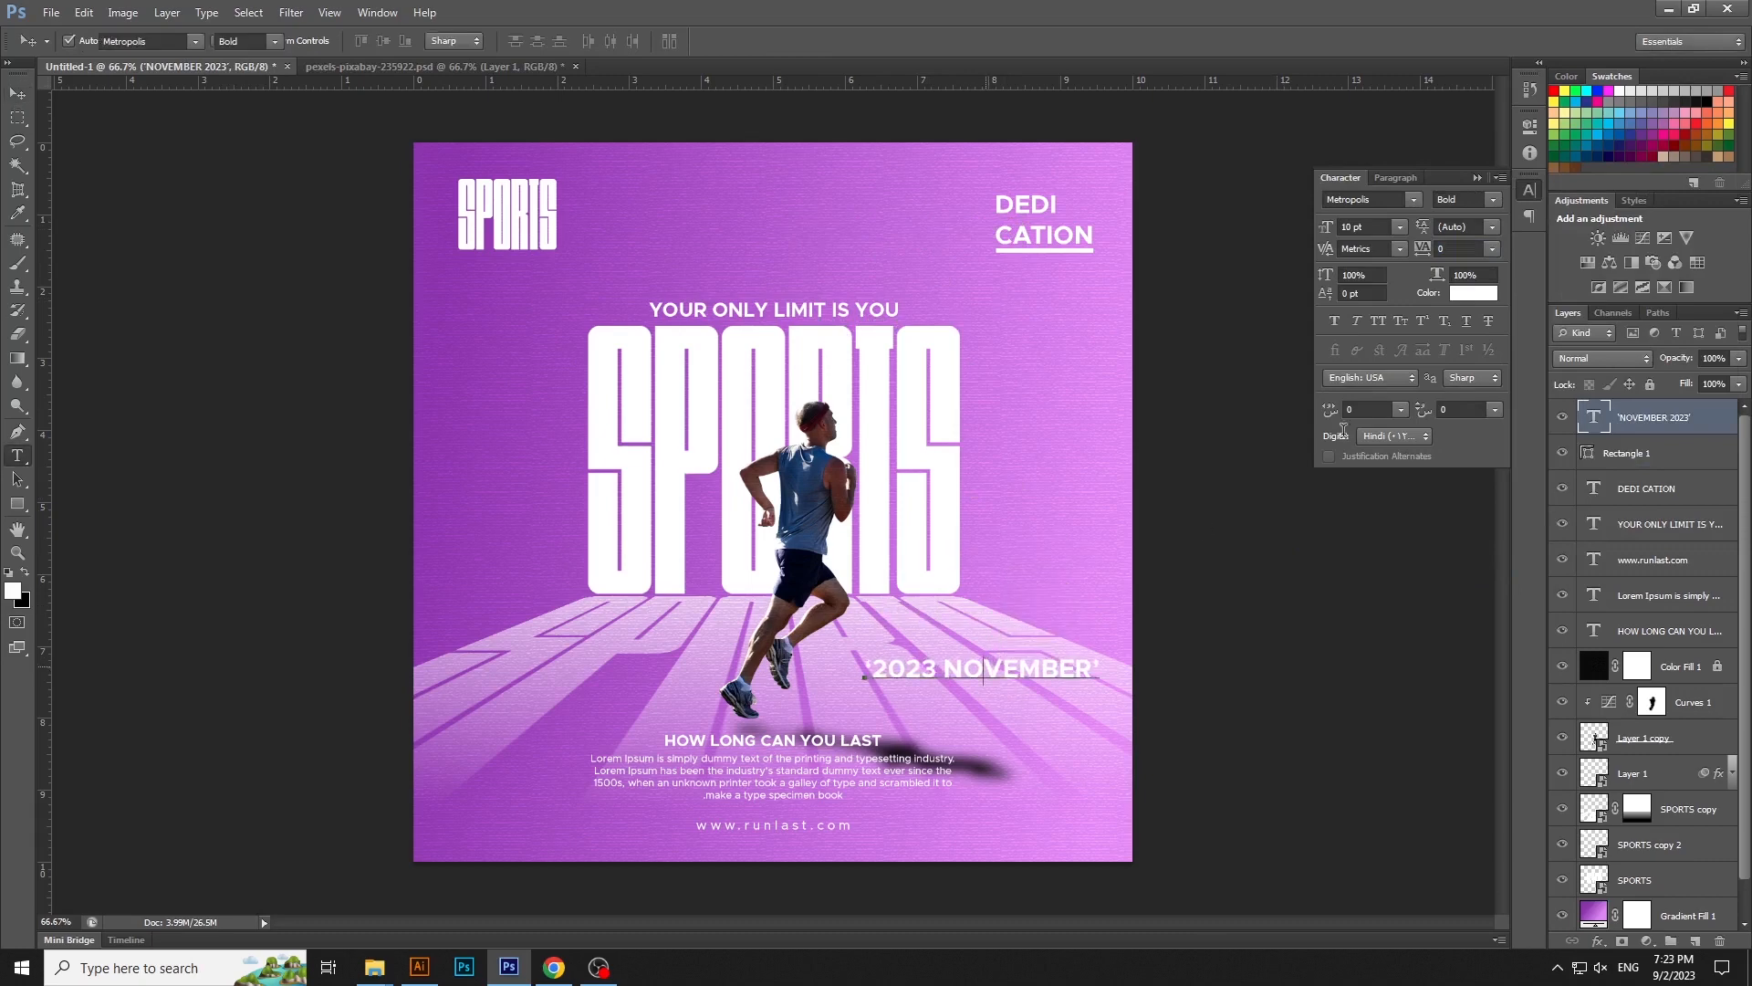
key("ctrl+a")
left_click(1496, 183)
mouse_move(1585, 467)
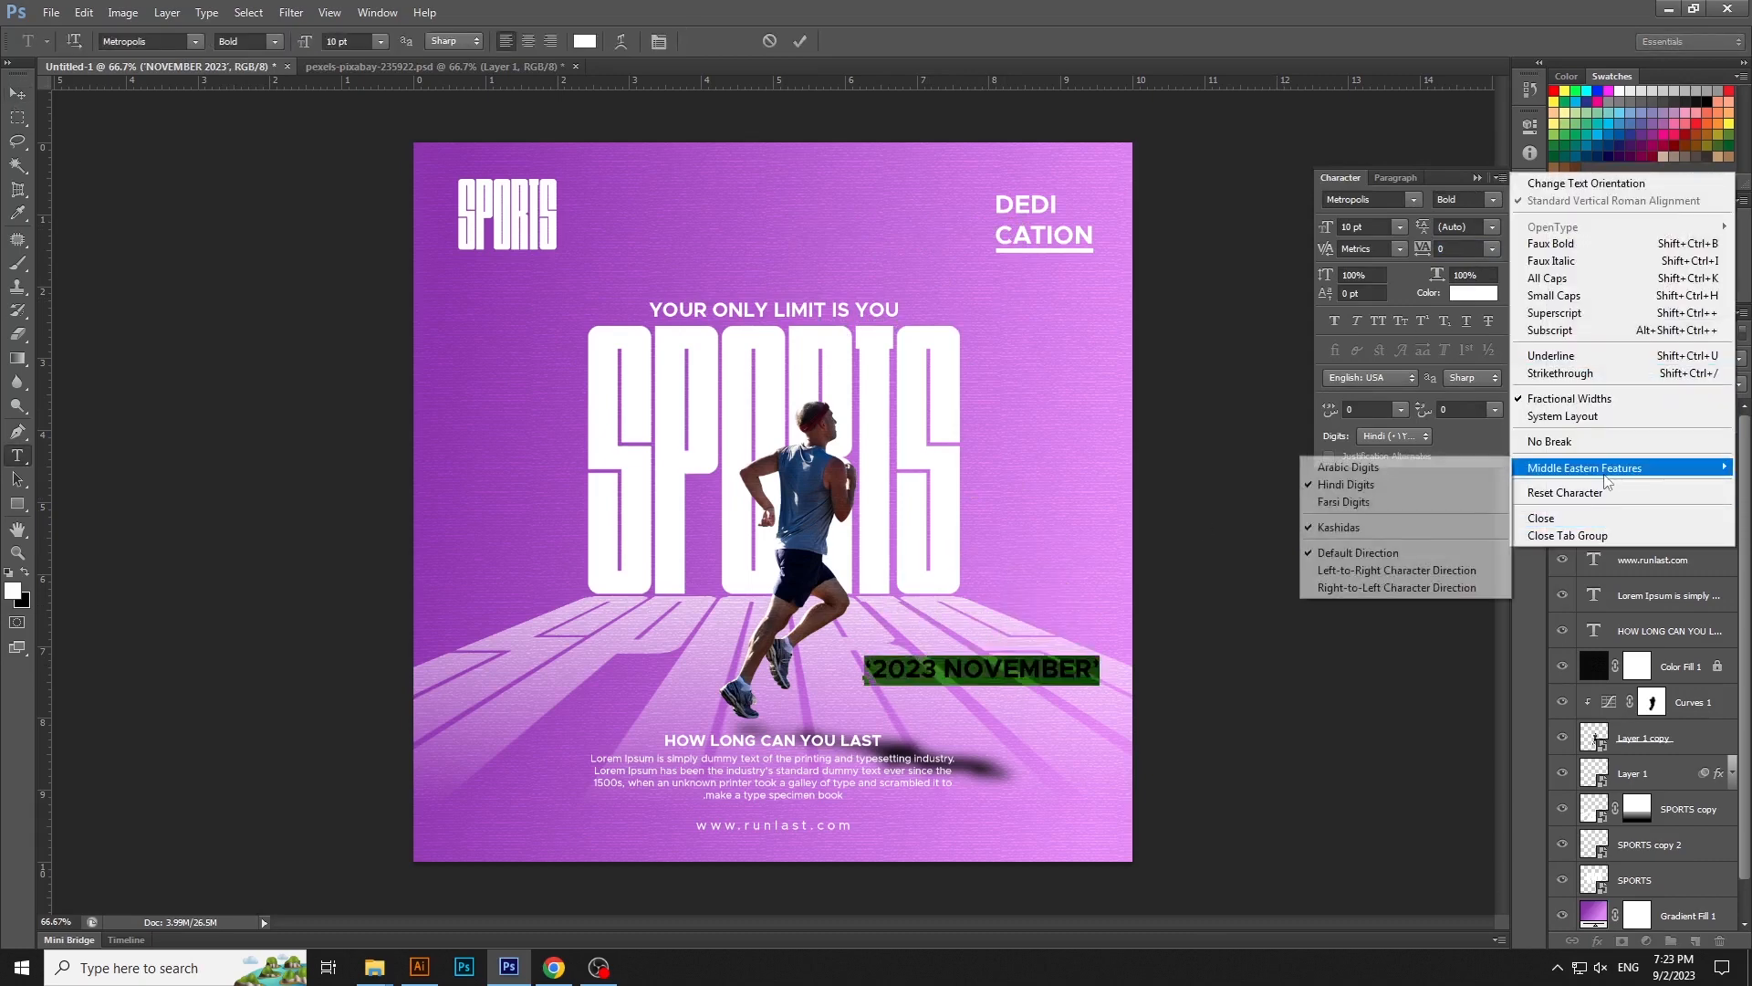
left_click(1391, 570)
key("ctrl+Return")
- Scale the date text down and place it just above the tagline, to the right of the runner's shoes
key("v")
left_click_drag(1066, 710, 924, 681)
key("ctrl+t")
key("Return")
left_click(1529, 190)
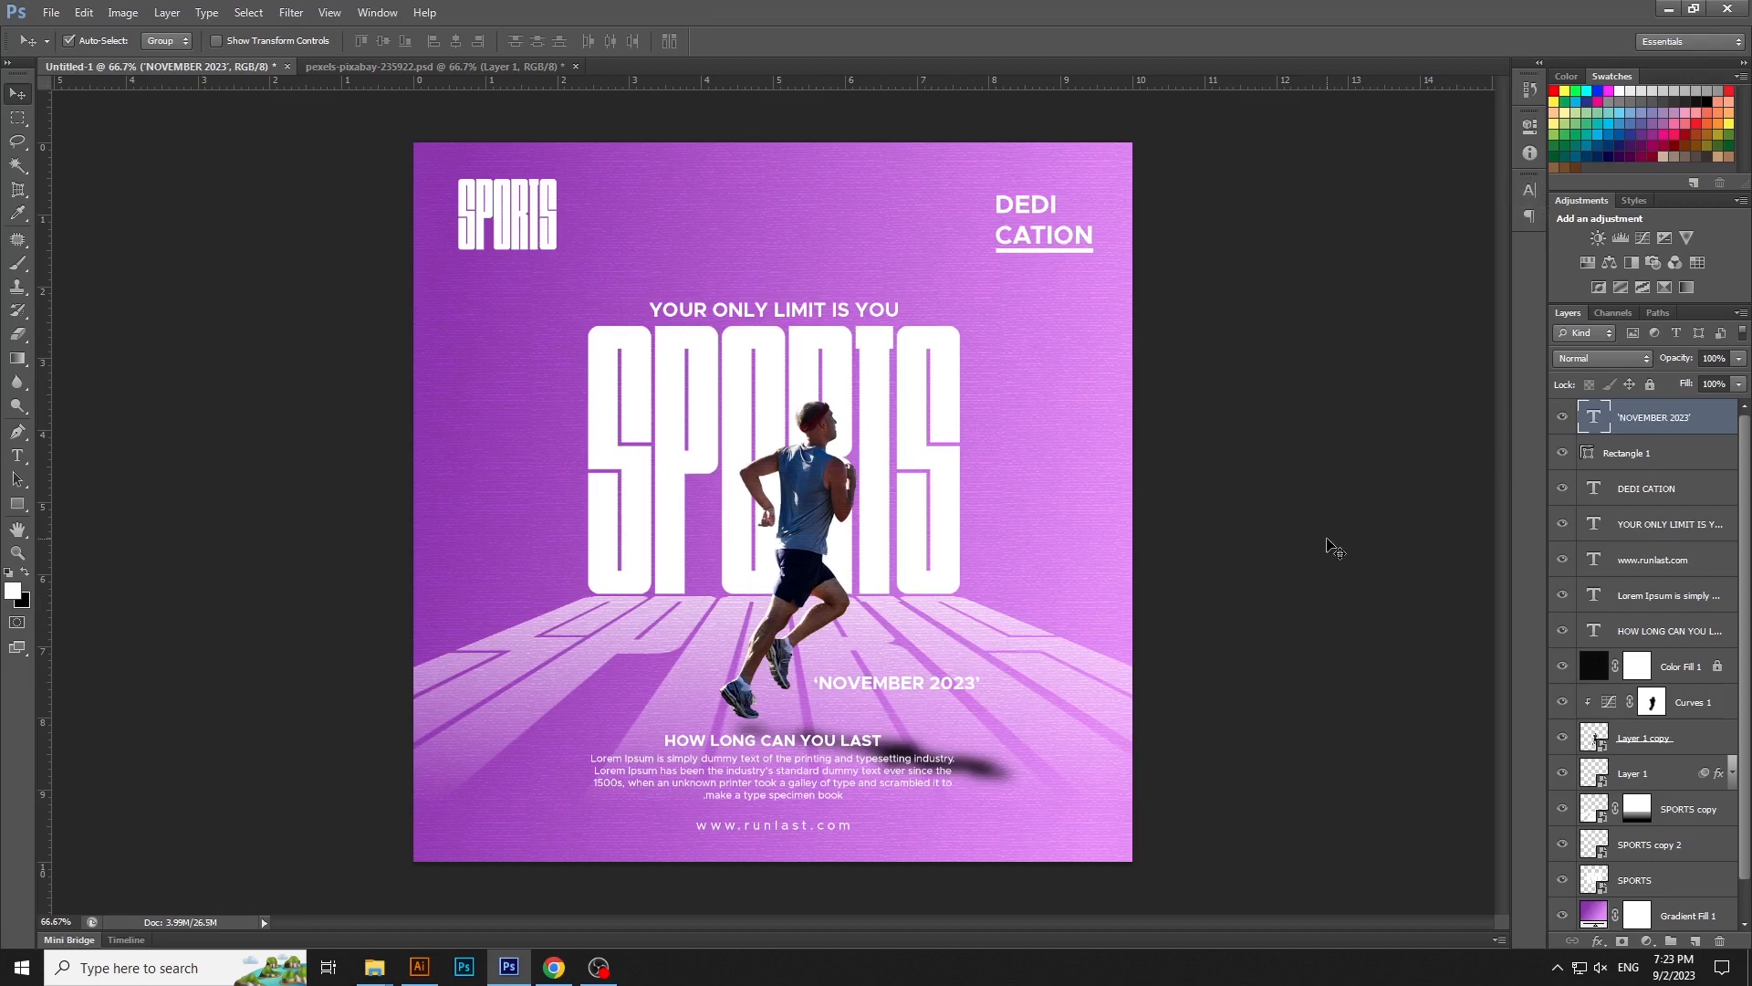